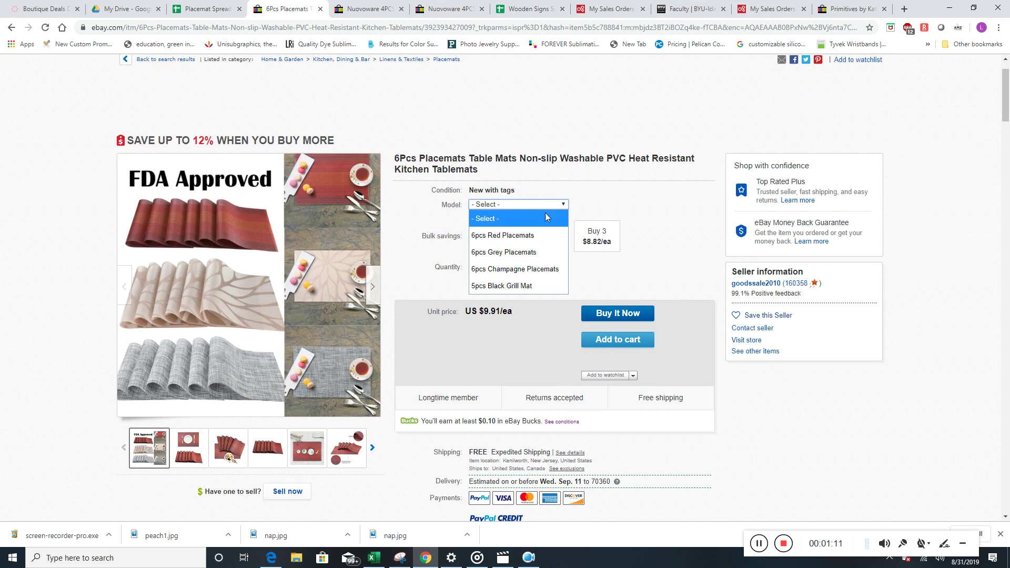
# Choose the 6pcs Red Placemats model and look over its photos, pricing and shipping details.
pyautogui.click(527, 235)
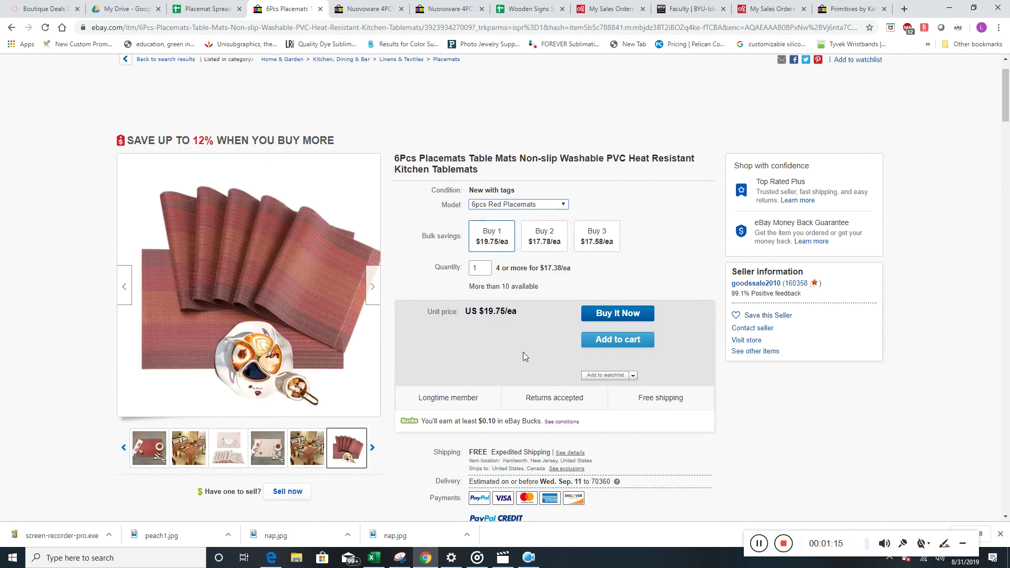
pyautogui.scroll(-3, 535, 441)
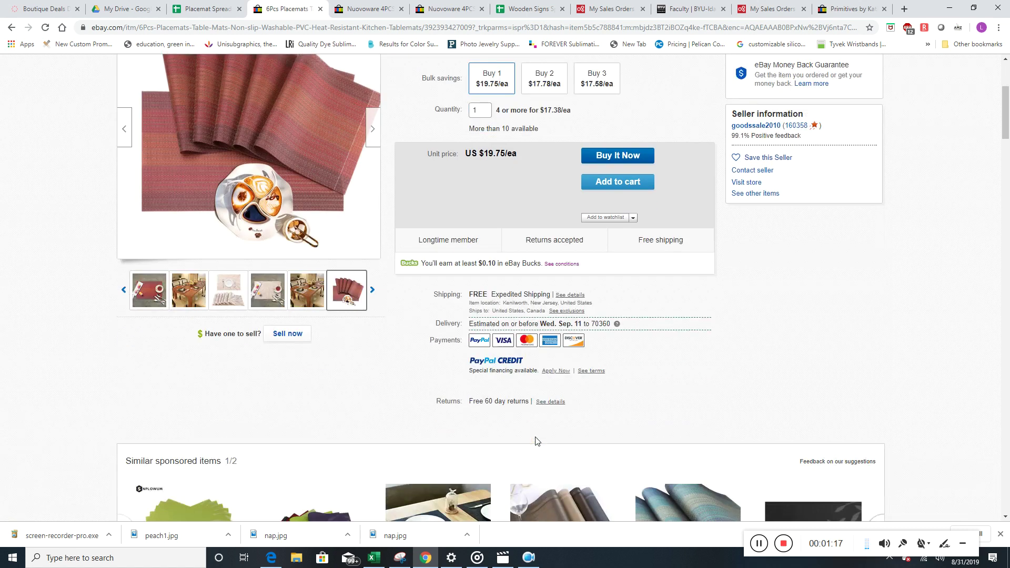
pyautogui.scroll(-2, 536, 441)
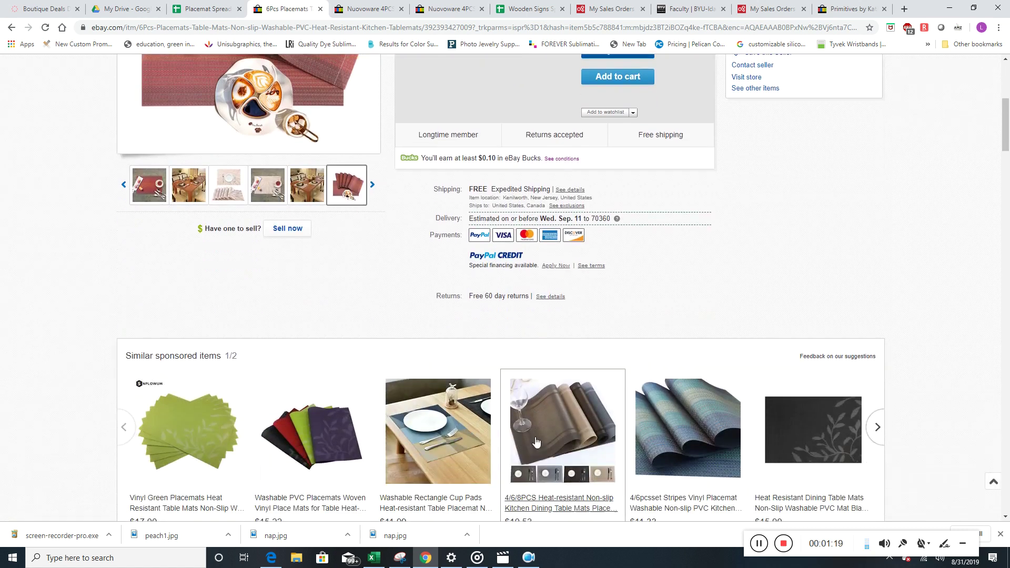
pyautogui.scroll(4, 535, 441)
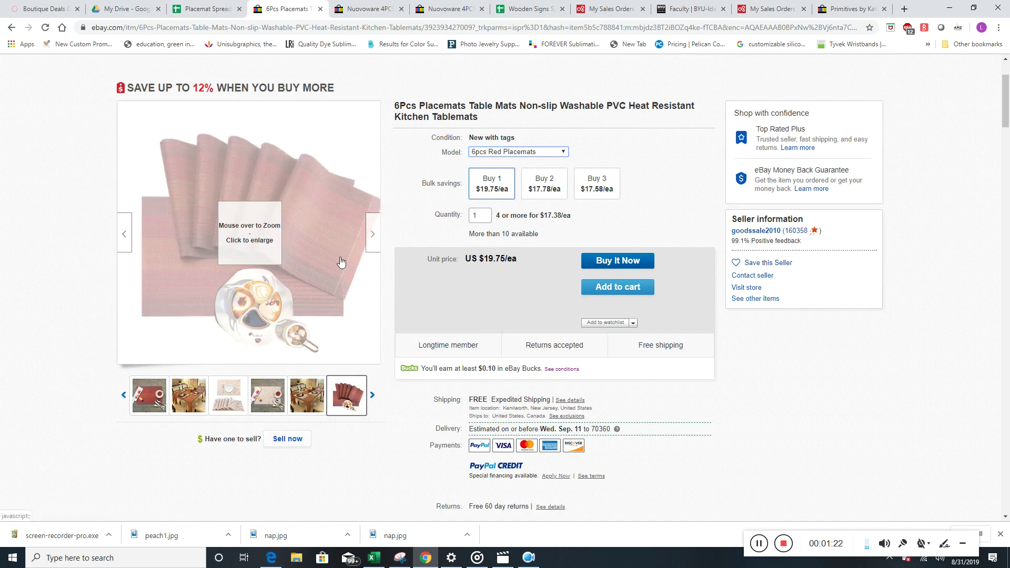
pyautogui.moveTo(232, 235)
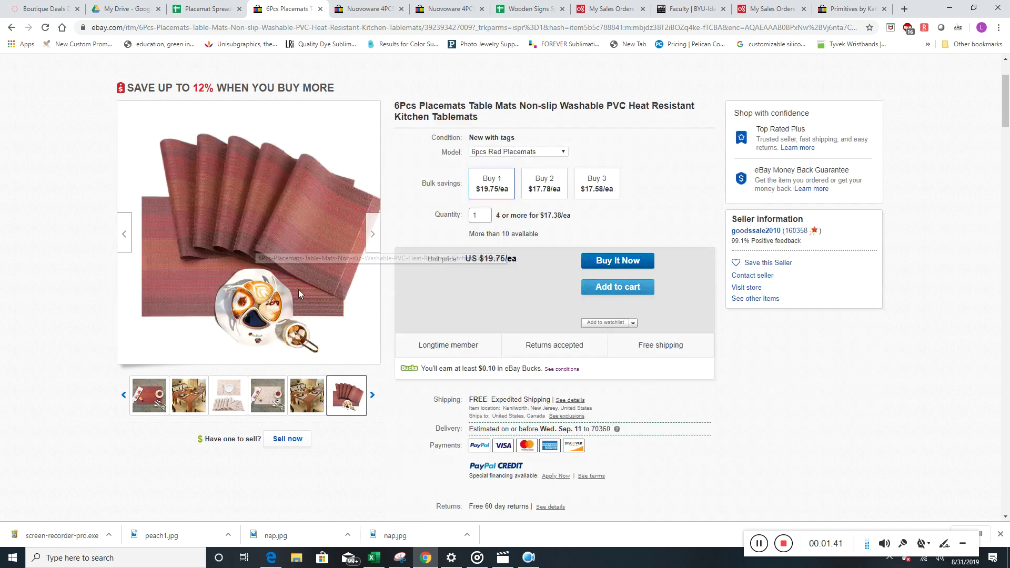
# View the 6pcs Grey Placemats, 6pcs Champagne Placemats and 5pcs Black Grill Mat models in the listing.
pyautogui.click(566, 152)
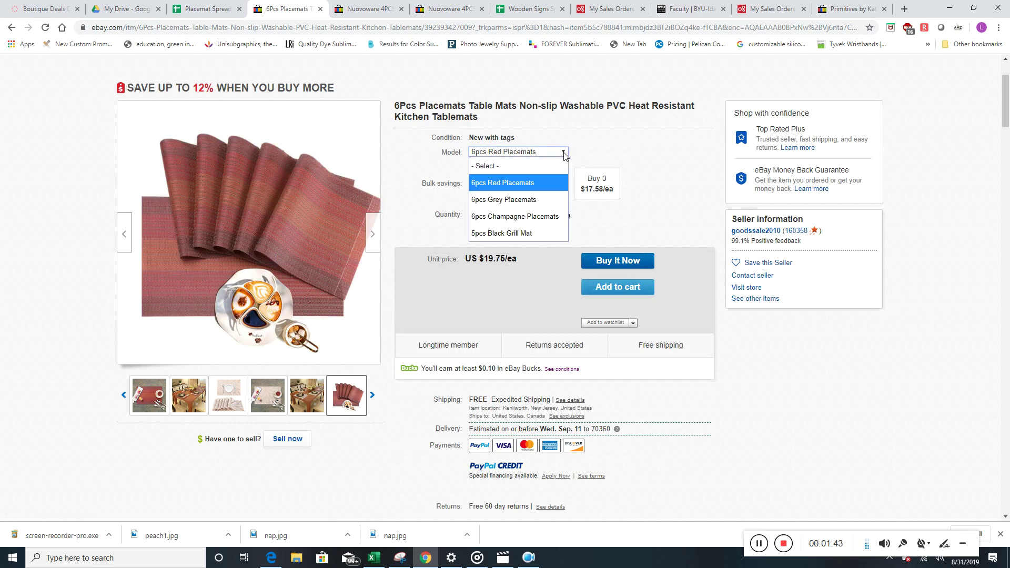
pyautogui.click(542, 200)
pyautogui.click(542, 152)
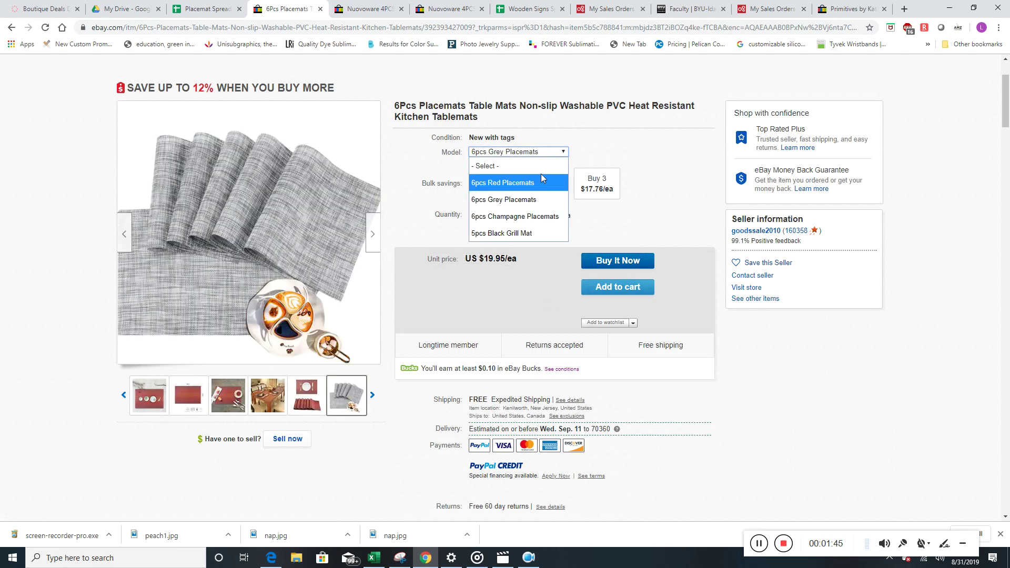
pyautogui.click(540, 213)
pyautogui.click(549, 153)
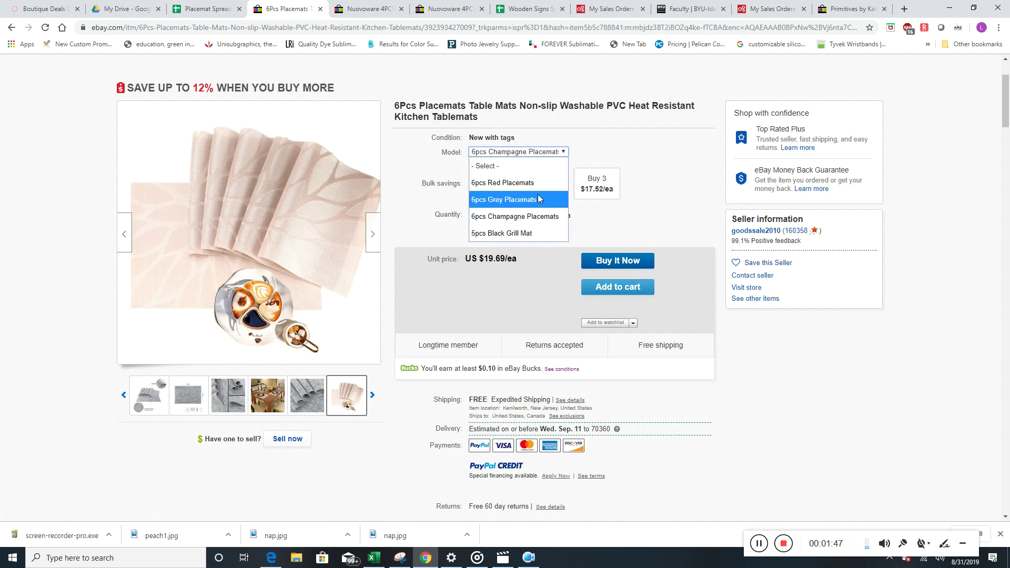
pyautogui.click(526, 226)
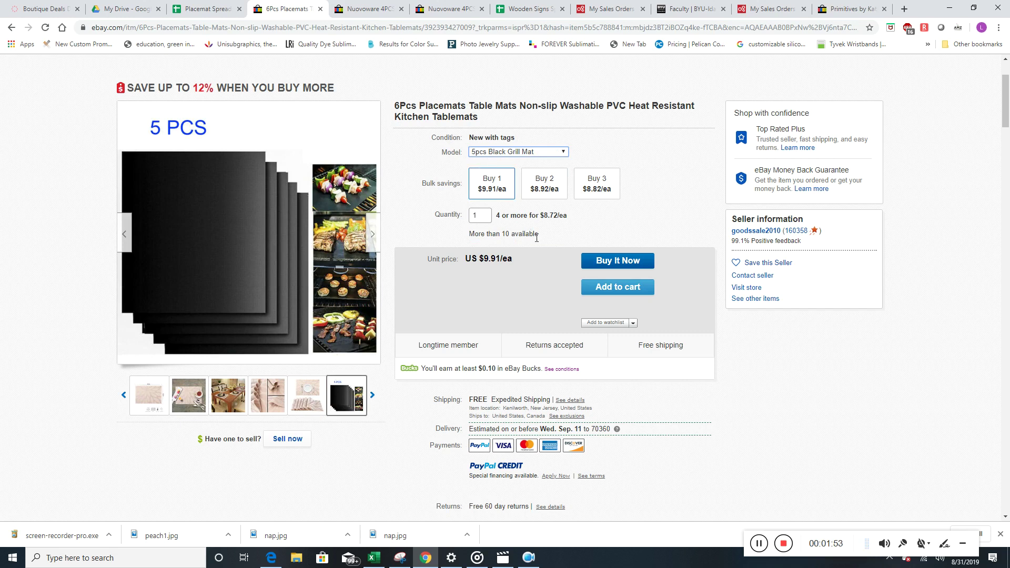
pyautogui.click(555, 152)
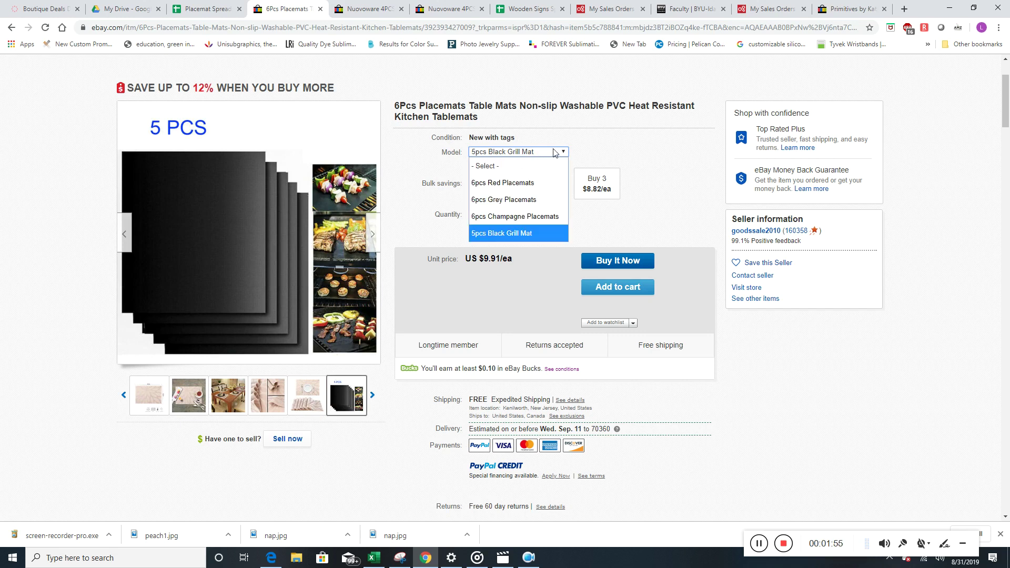
pyautogui.click(619, 160)
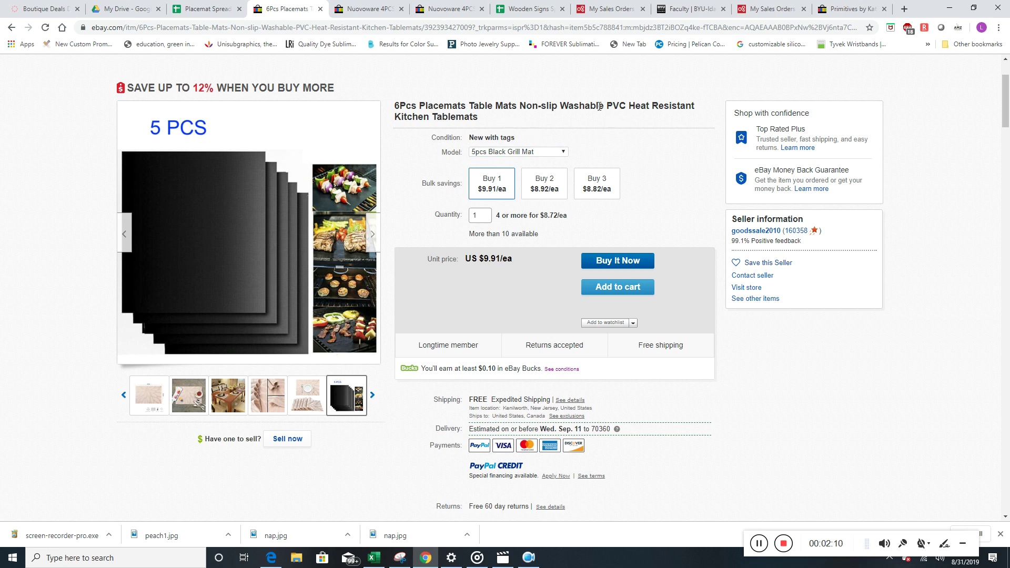
# Switch to the Placemat Spreadsheet and select cell A200, well below the existing rows.
pyautogui.click(226, 13)
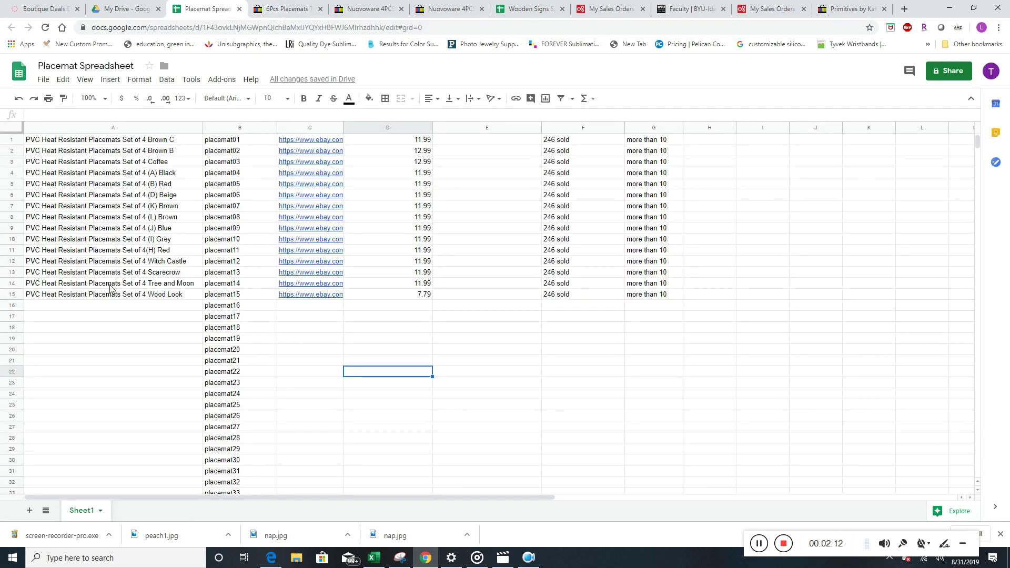
pyautogui.scroll(-9, 103, 326)
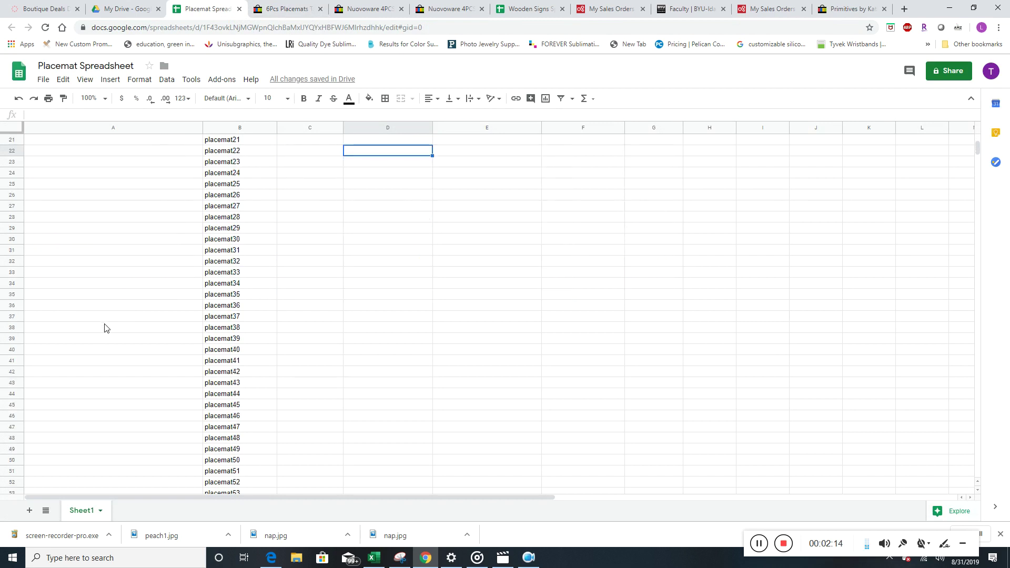
pyautogui.scroll(-9, 105, 331)
pyautogui.scroll(-4, 105, 334)
pyautogui.scroll(-6, 105, 334)
pyautogui.scroll(-11, 107, 335)
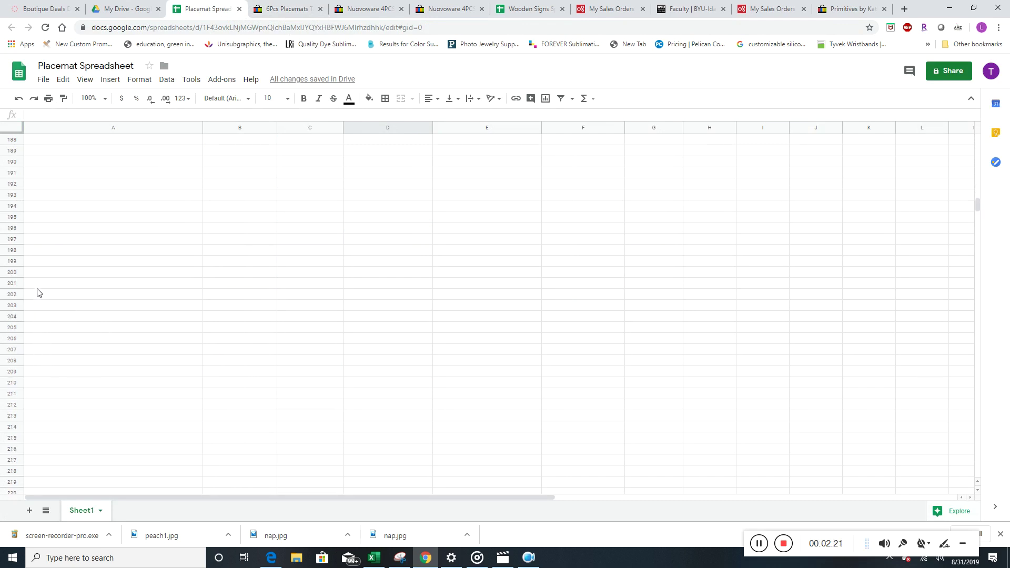
pyautogui.click(43, 270)
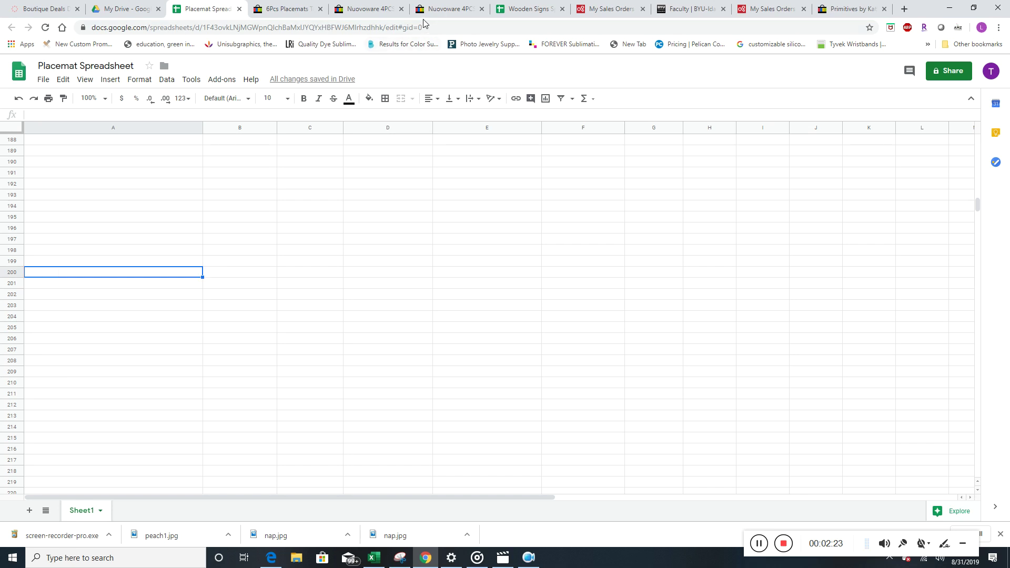
# Close the two Nuovoware listings and return to the 6Pcs Placemats listing.
pyautogui.click(401, 9)
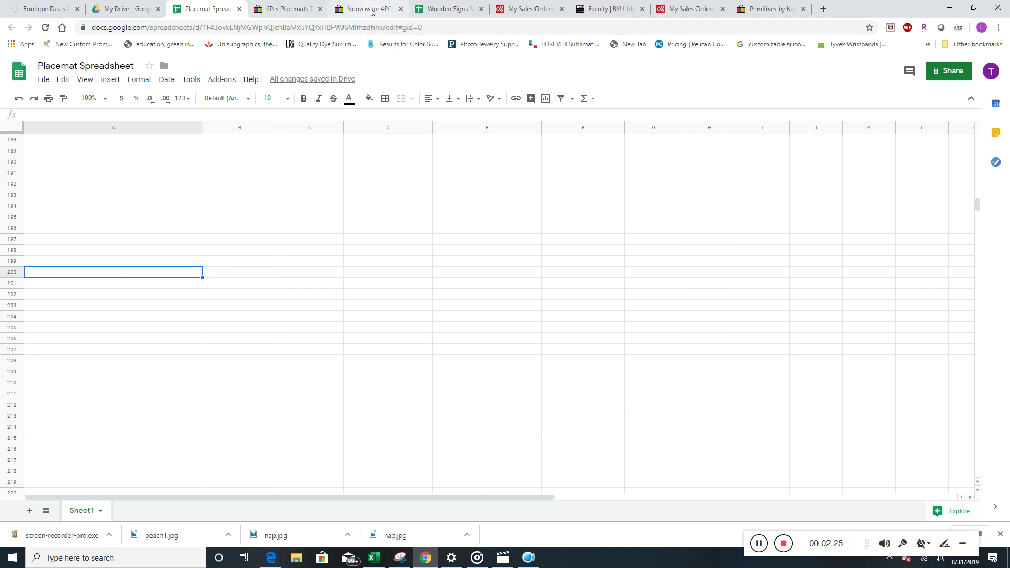
pyautogui.click(401, 9)
pyautogui.click(290, 9)
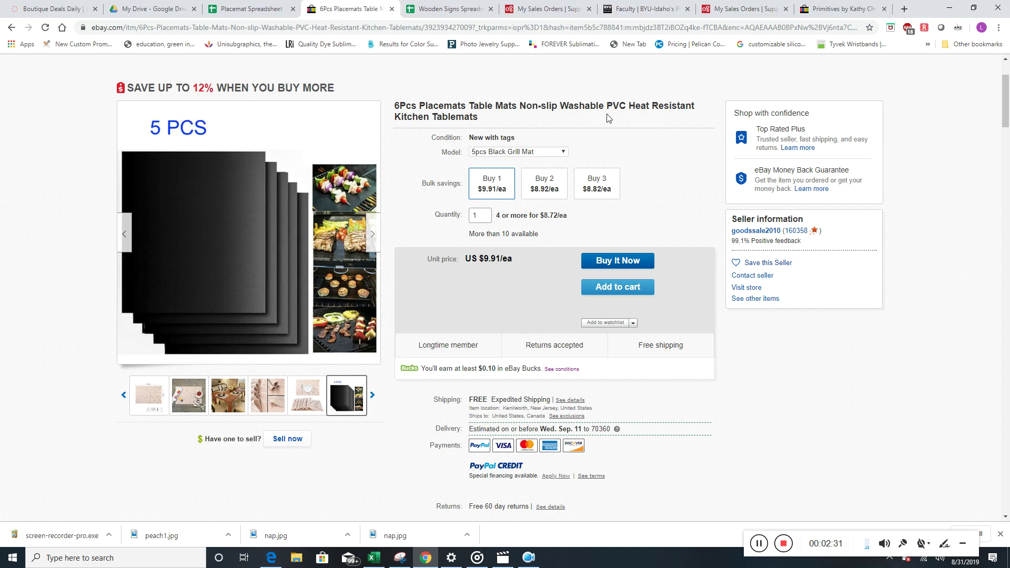
# Select the 6pcs Red Placemats model and examine the item specifics and product description in the listing.
pyautogui.click(565, 153)
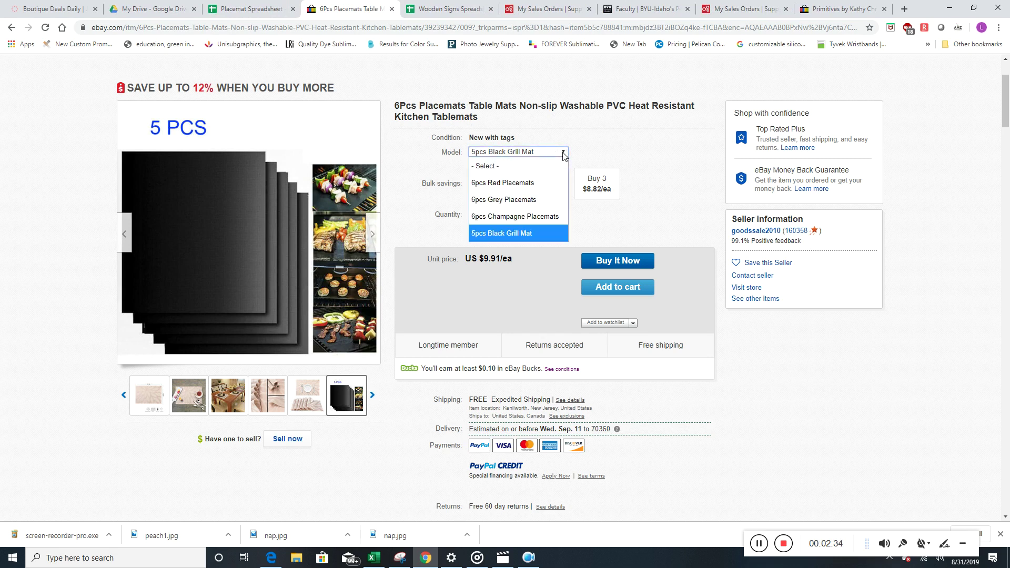
pyautogui.click(536, 187)
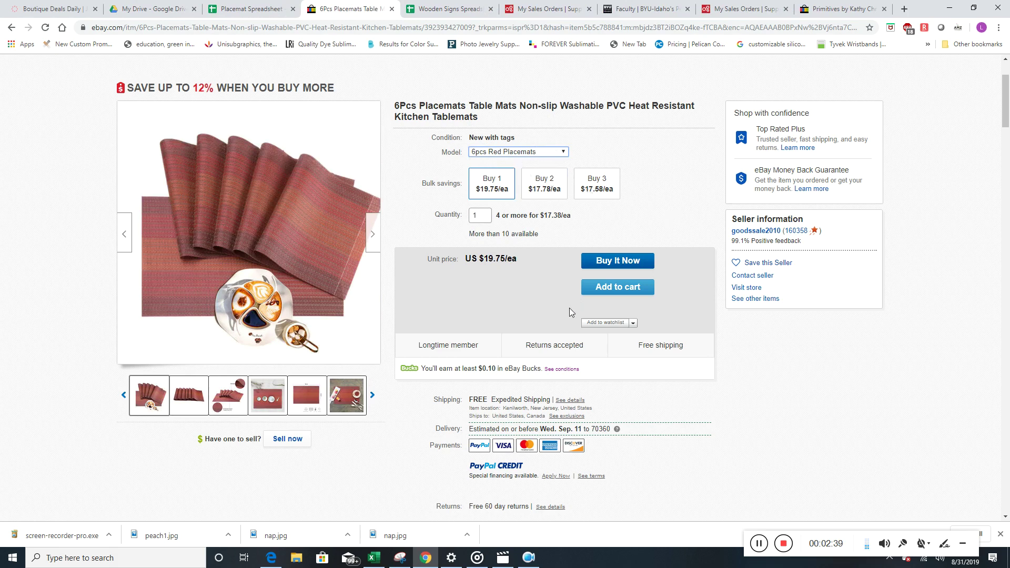
pyautogui.scroll(-4, 513, 365)
pyautogui.scroll(-14, 512, 365)
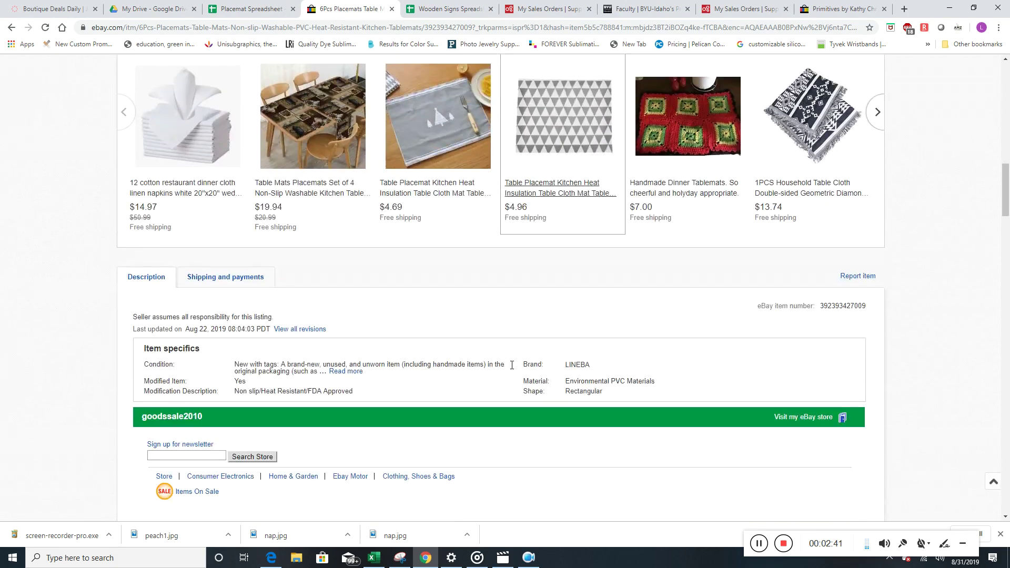
pyautogui.scroll(-6, 513, 368)
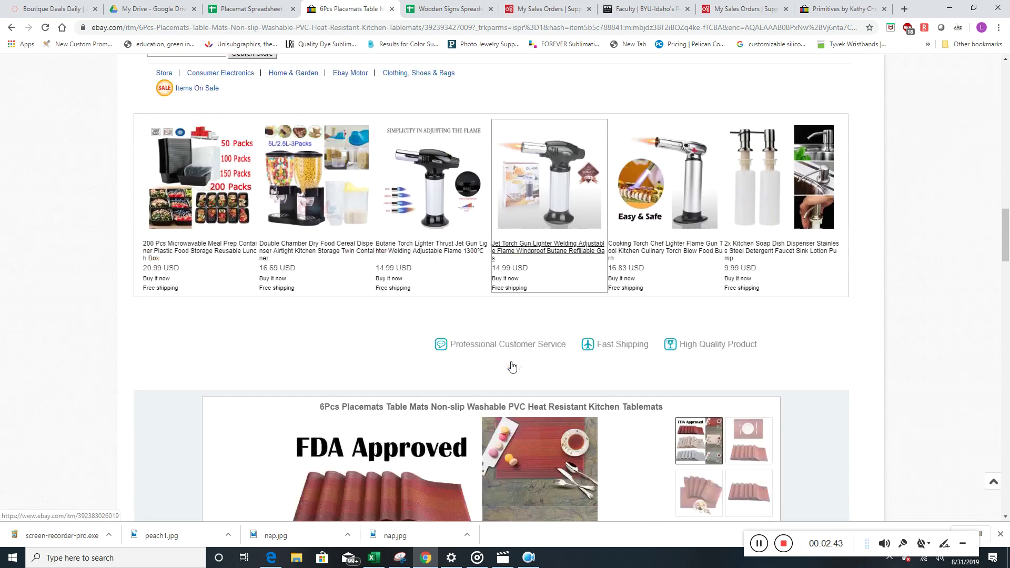
pyautogui.scroll(-3, 512, 367)
pyautogui.scroll(-4, 510, 361)
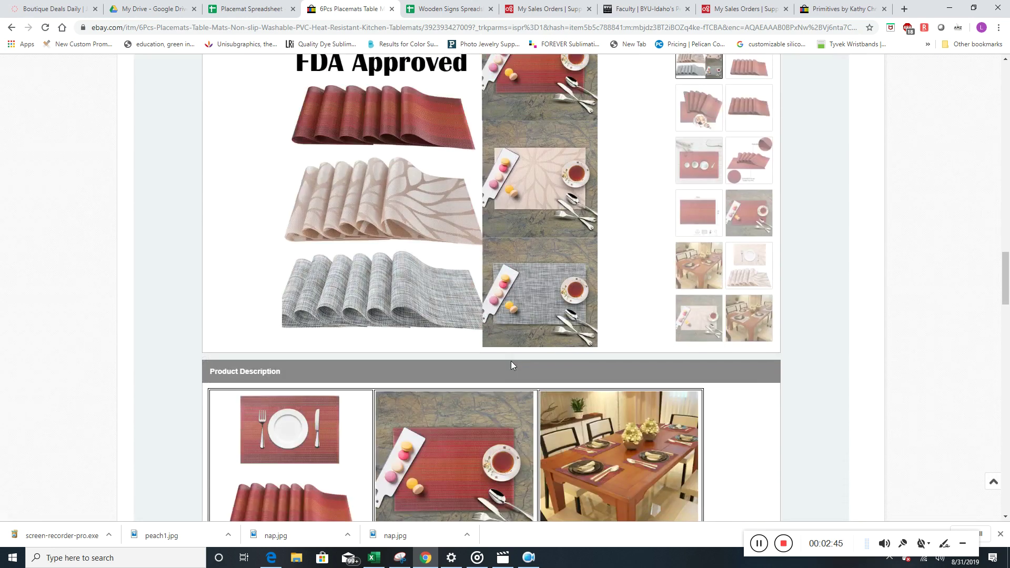
pyautogui.scroll(6, 510, 361)
pyautogui.scroll(20, 510, 360)
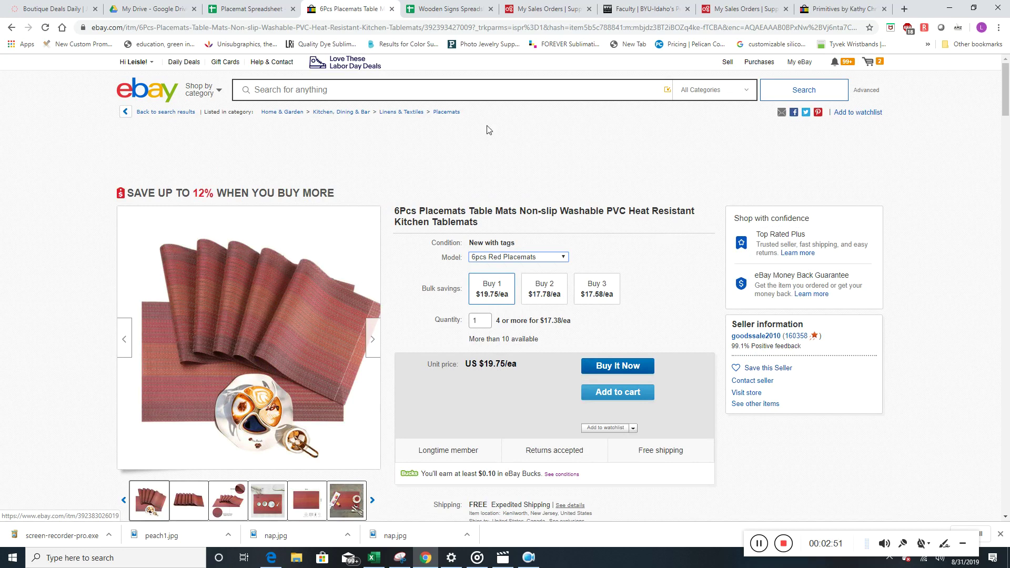
# Enter the title PVC Heat Resistant Tablemat Red 6" x 6" in cell A200 of the Placemat Spreadsheet.
pyautogui.click(254, 9)
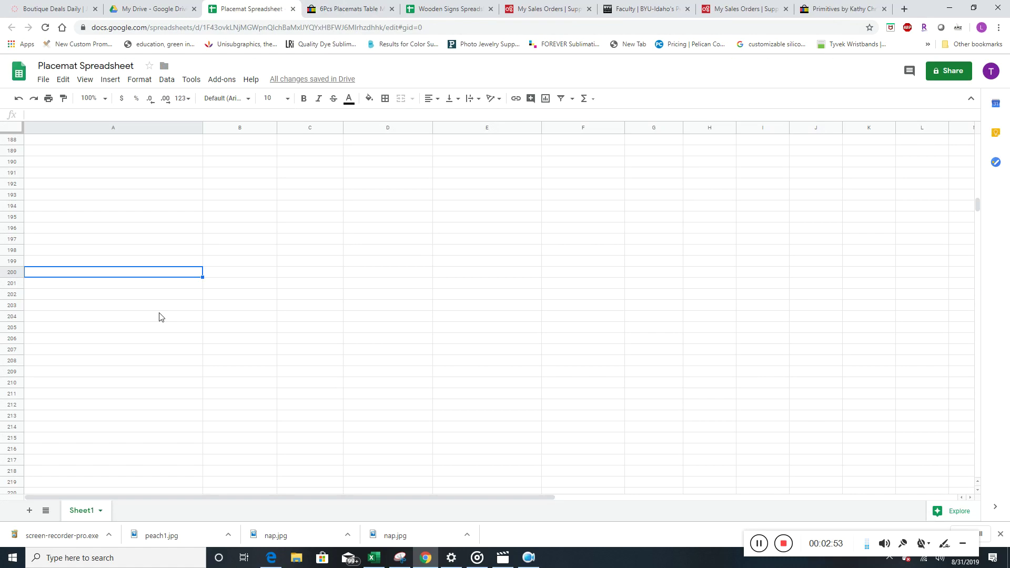
pyautogui.write('PVC Heat Resisant Tab')
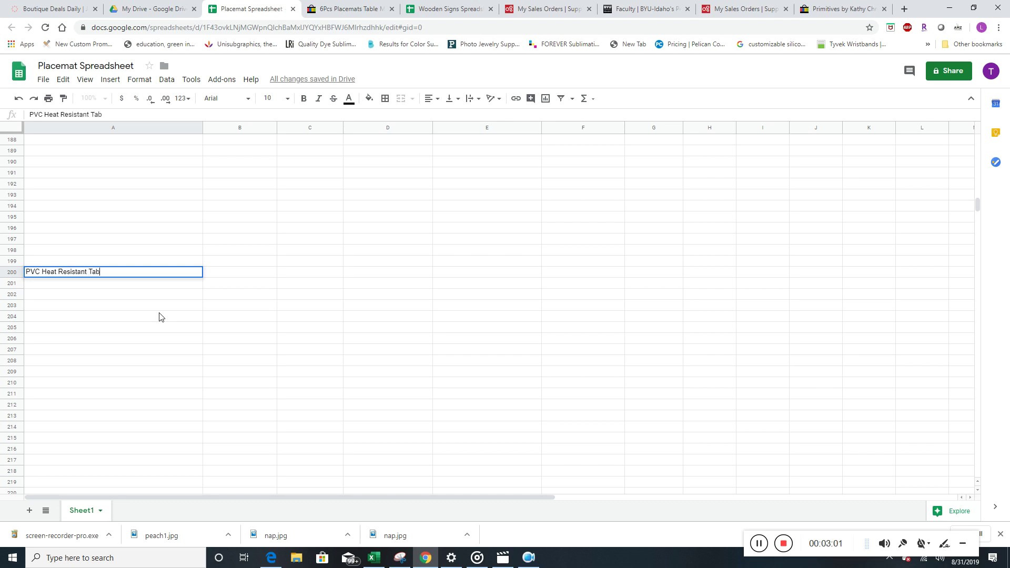
pyautogui.write('le mat Red 6" x 6')
pyautogui.doubleClick(137, 271)
pyautogui.write('" x 6')
pyautogui.click(129, 318)
# Remove the size 6" x 6" from the end of the title in cell A200.
pyautogui.click(141, 284)
pyautogui.doubleClick(134, 272)
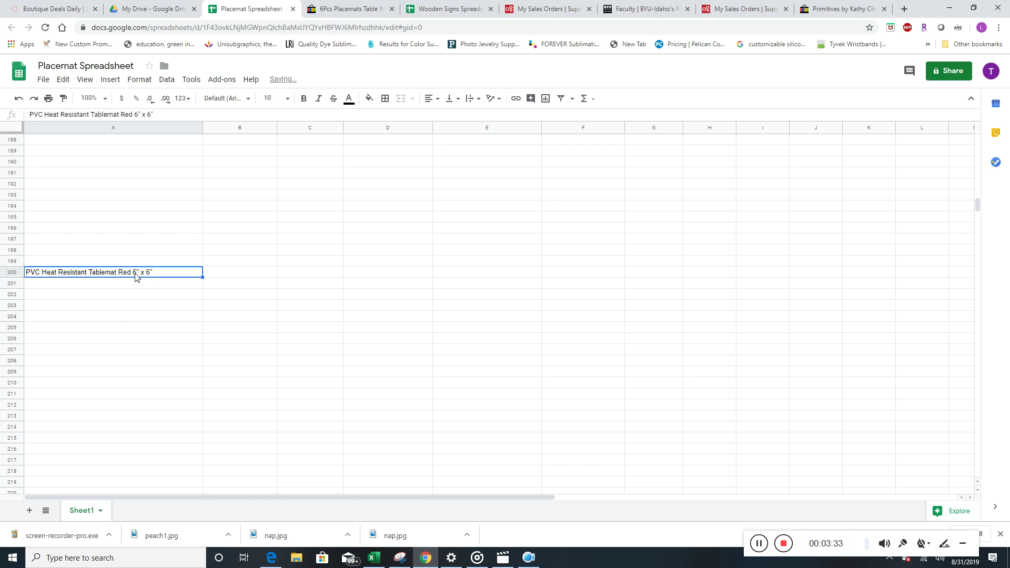
pyautogui.moveTo(133, 272); pyautogui.dragTo(154, 271)
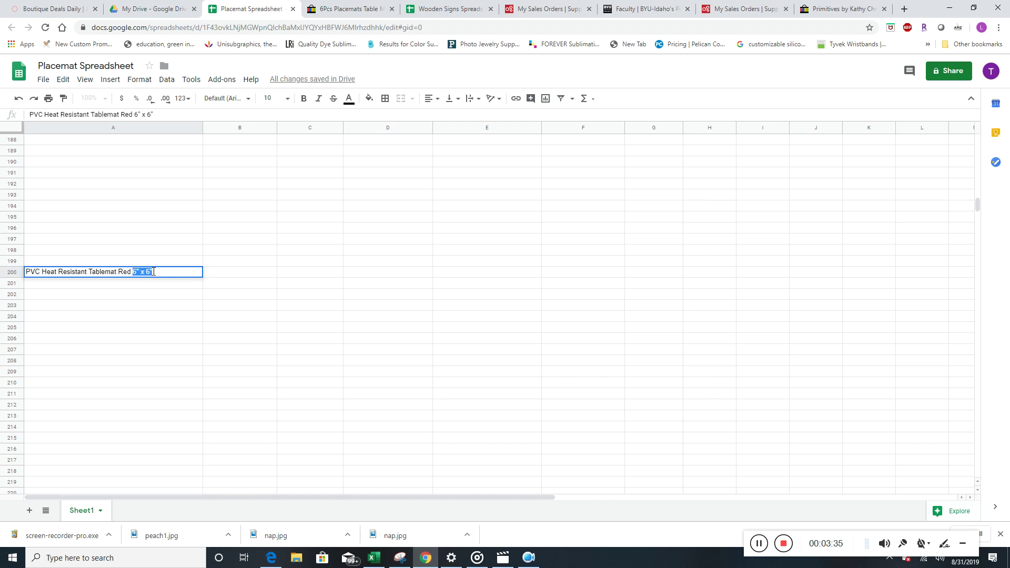
pyautogui.press('BackSpace')
pyautogui.click(162, 338)
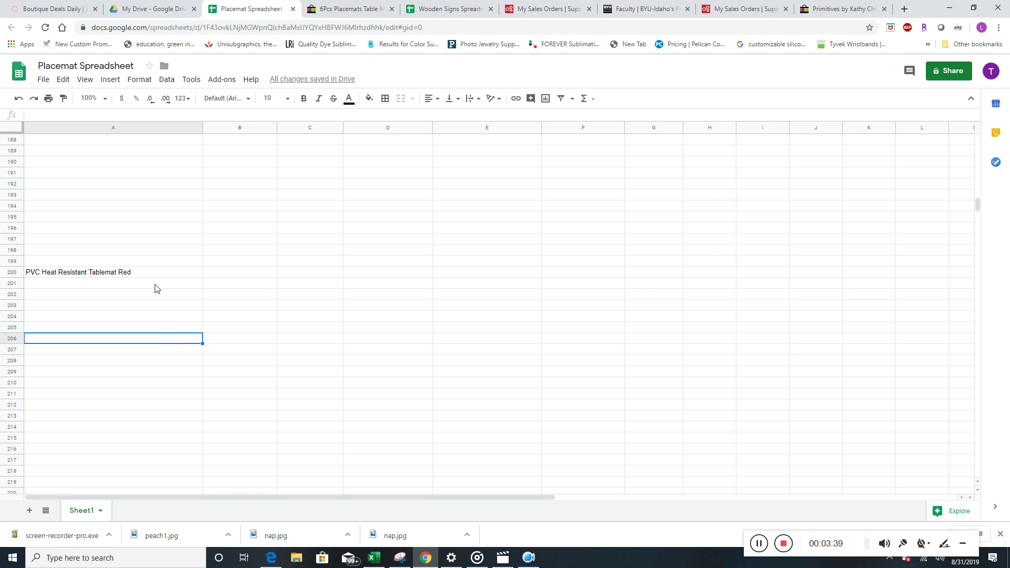
# Check the red placemats' pattern in the eBay listing and append Stripe to the title in cell A200.
pyautogui.click(341, 13)
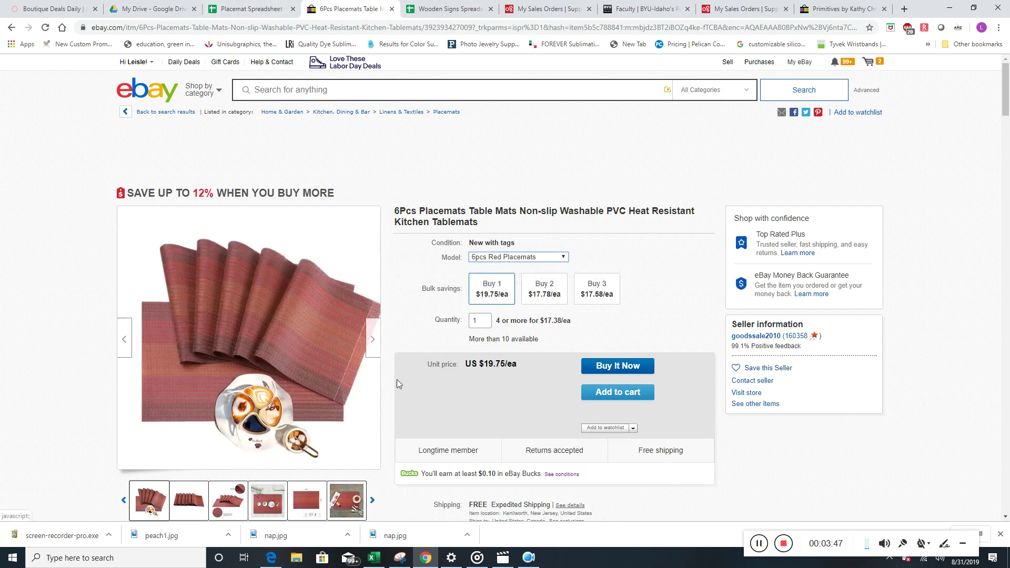
pyautogui.scroll(-3, 400, 379)
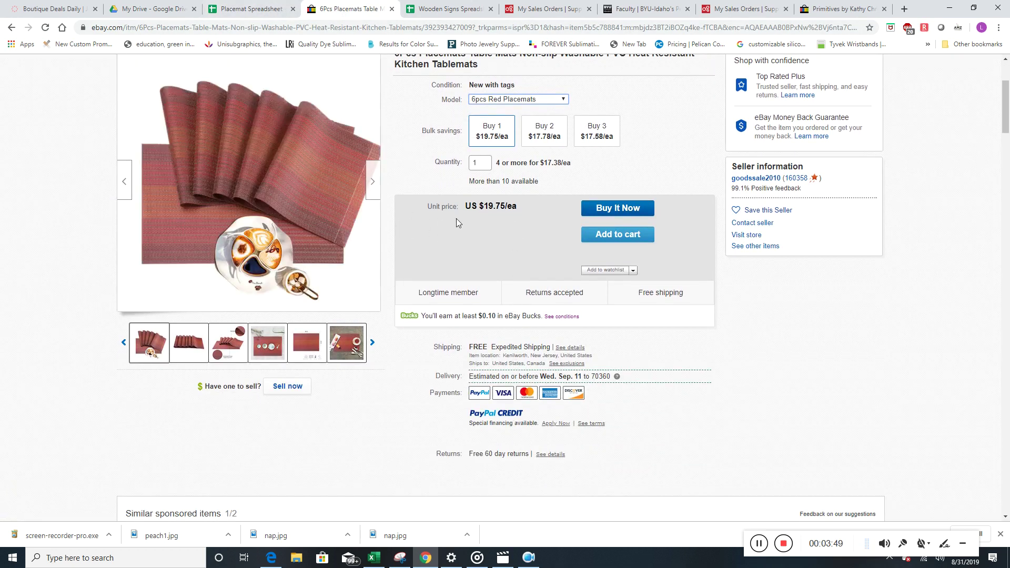
pyautogui.click(258, 7)
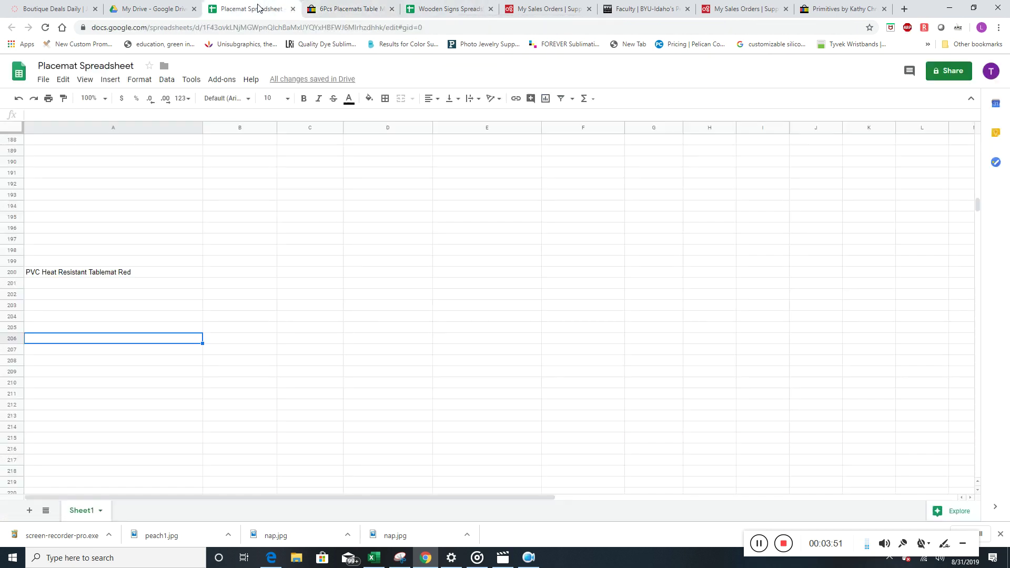
pyautogui.click(139, 294)
pyautogui.doubleClick(145, 273)
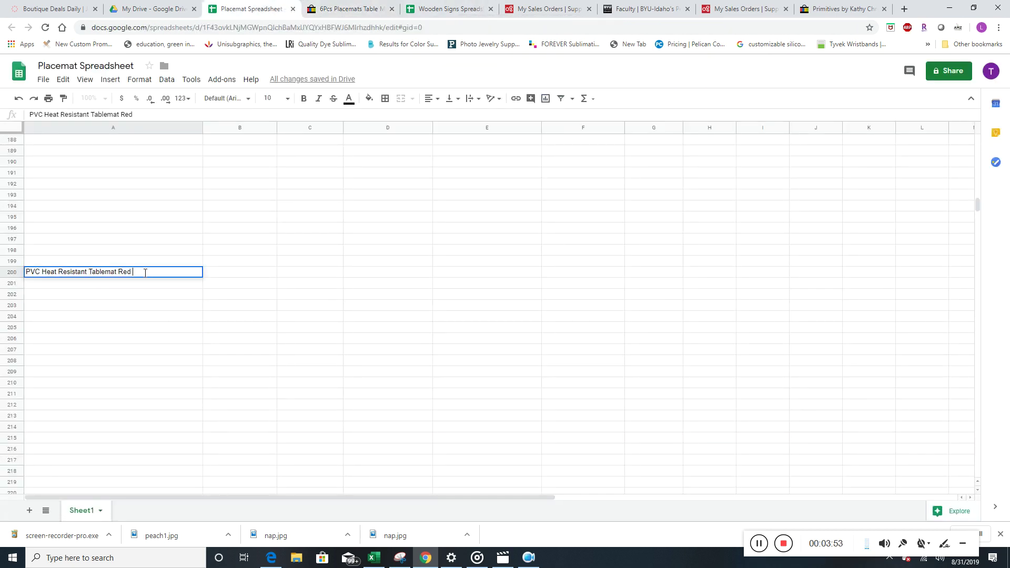
pyautogui.write('Stripe')
pyautogui.press('Return')
# Return to the eBay listing and examine the placemats' features, specifications, package contents and description photos.
pyautogui.click(350, 9)
pyautogui.scroll(-20, 445, 365)
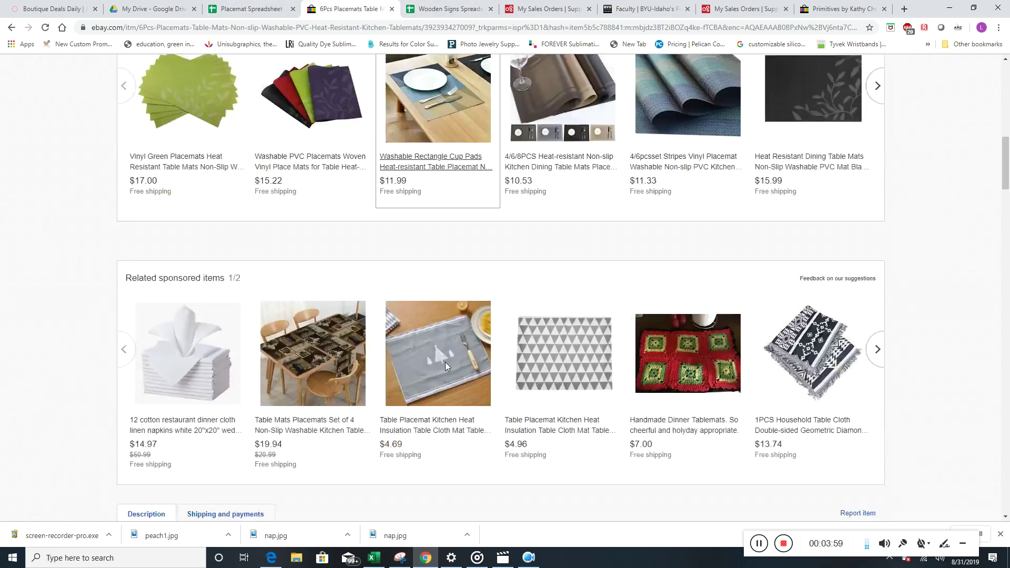
pyautogui.scroll(-13, 445, 366)
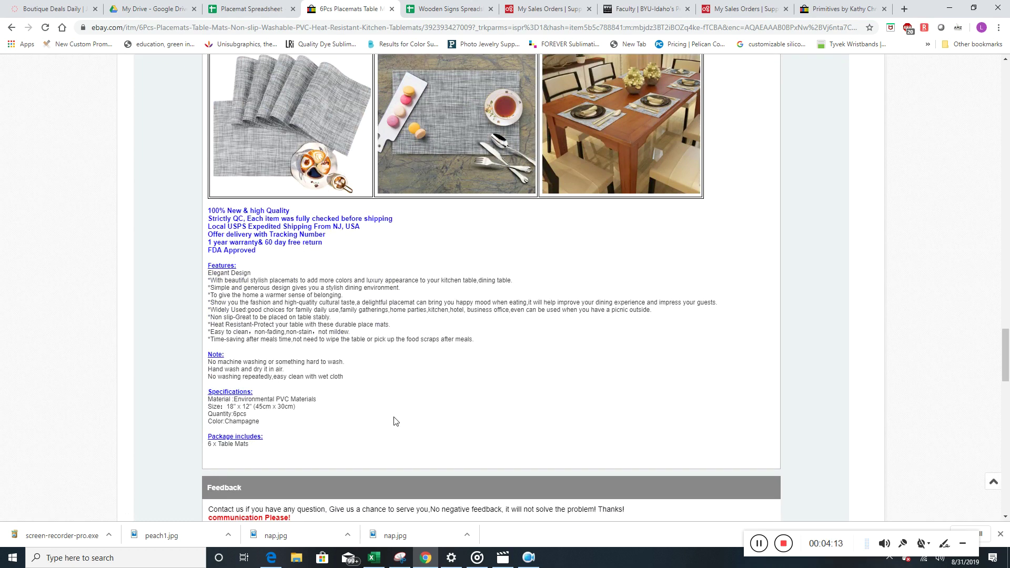
pyautogui.scroll(-4, 397, 415)
pyautogui.scroll(20, 398, 405)
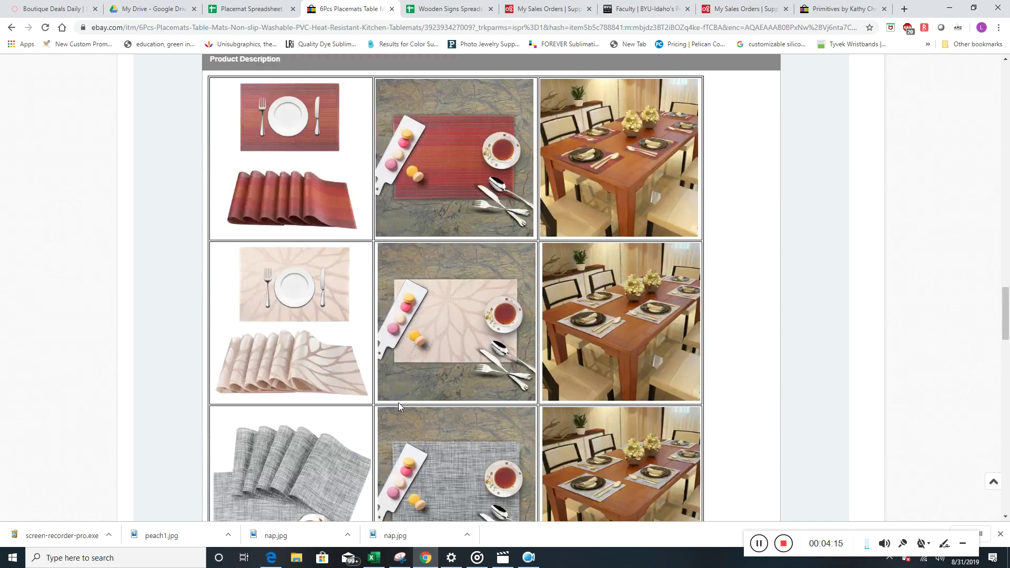
# Recheck the eBay listing's model selection and review the Placemat Spreadsheet's existing entries from the first rows down to row 200.
pyautogui.scroll(15, 399, 402)
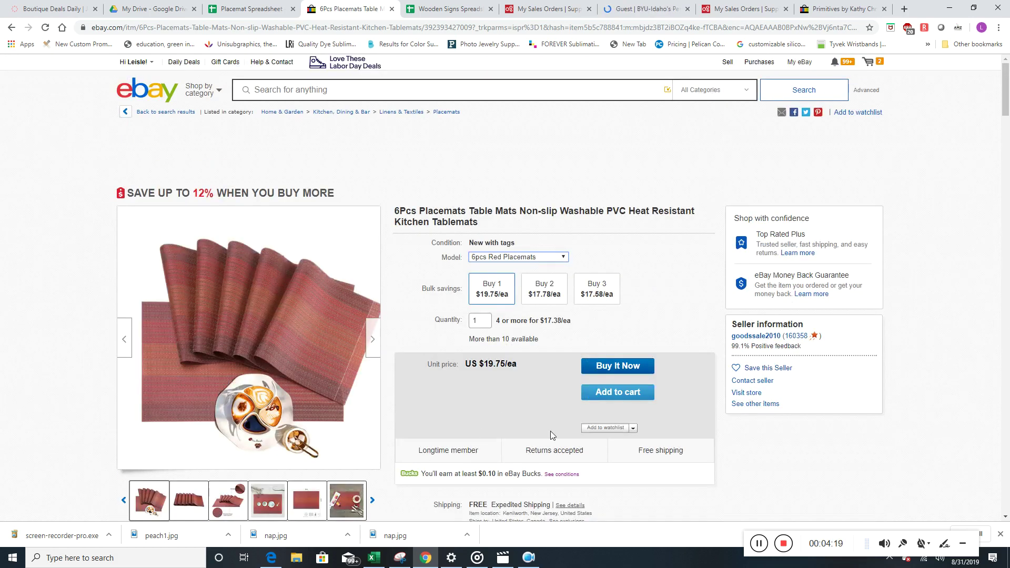
pyautogui.click(563, 257)
pyautogui.click(564, 258)
pyautogui.click(249, 13)
pyautogui.scroll(5, 357, 247)
pyautogui.moveTo(980, 199); pyautogui.dragTo(978, 138)
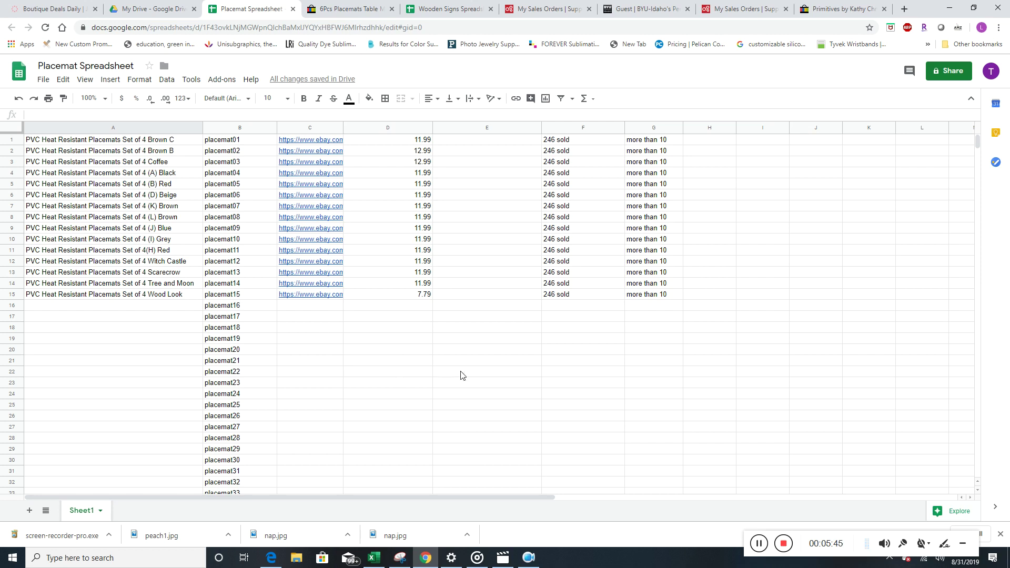
pyautogui.click(489, 353)
pyautogui.scroll(-20, 291, 344)
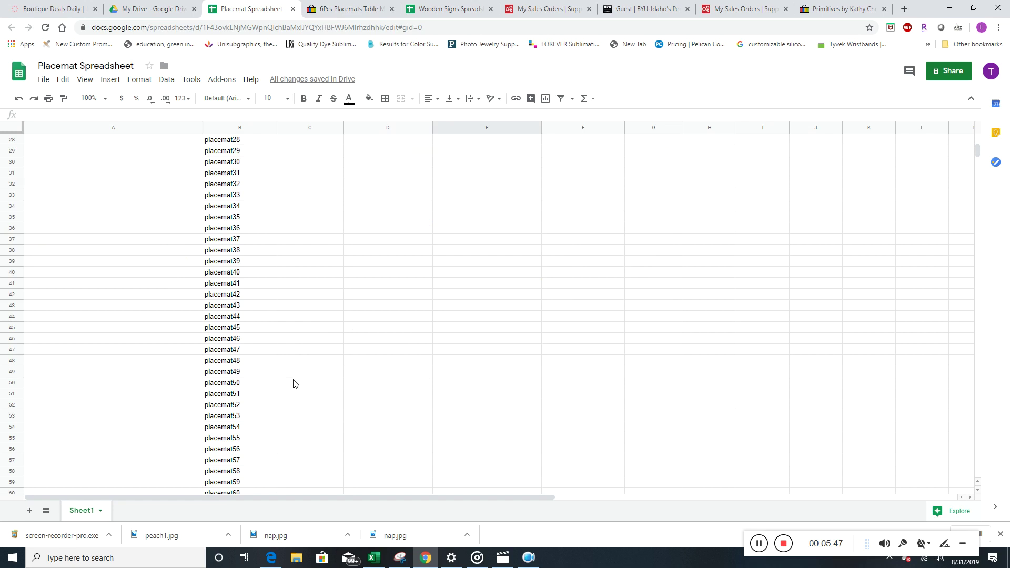
pyautogui.scroll(-9, 294, 394)
pyautogui.scroll(-16, 294, 396)
pyautogui.click(243, 405)
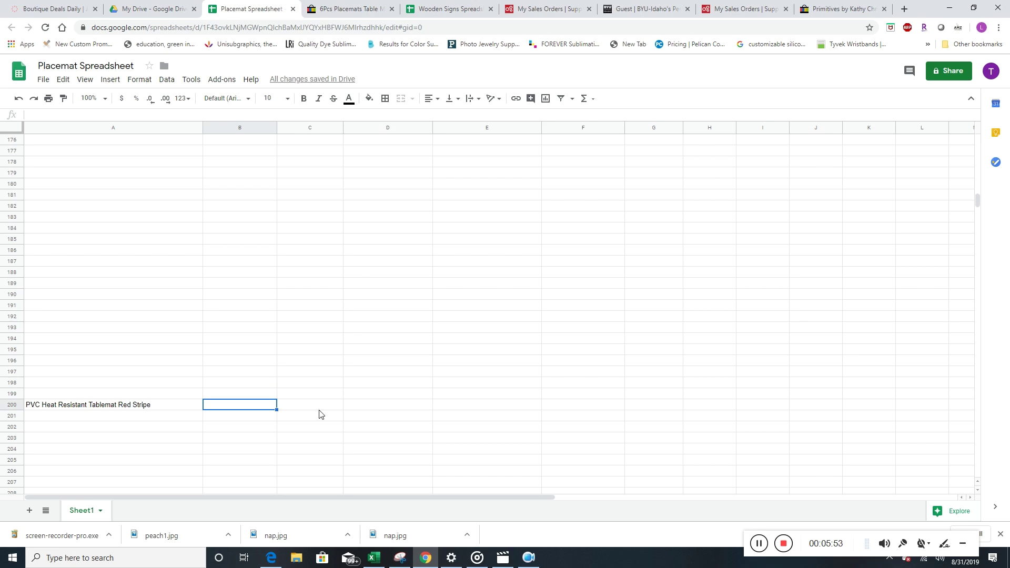
pyautogui.moveTo(976, 200); pyautogui.dragTo(976, 141)
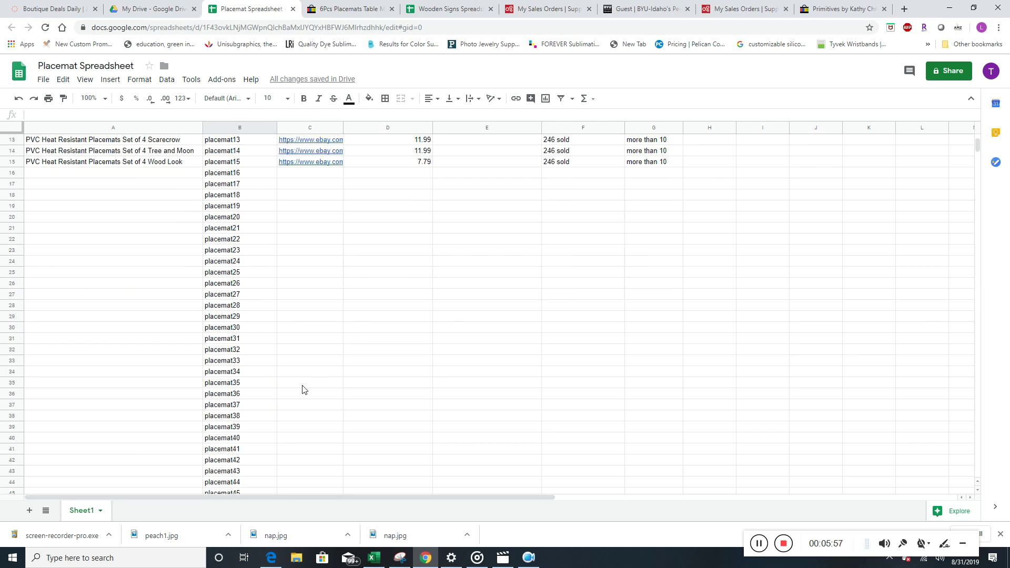
pyautogui.scroll(-9, 295, 394)
pyautogui.click(228, 340)
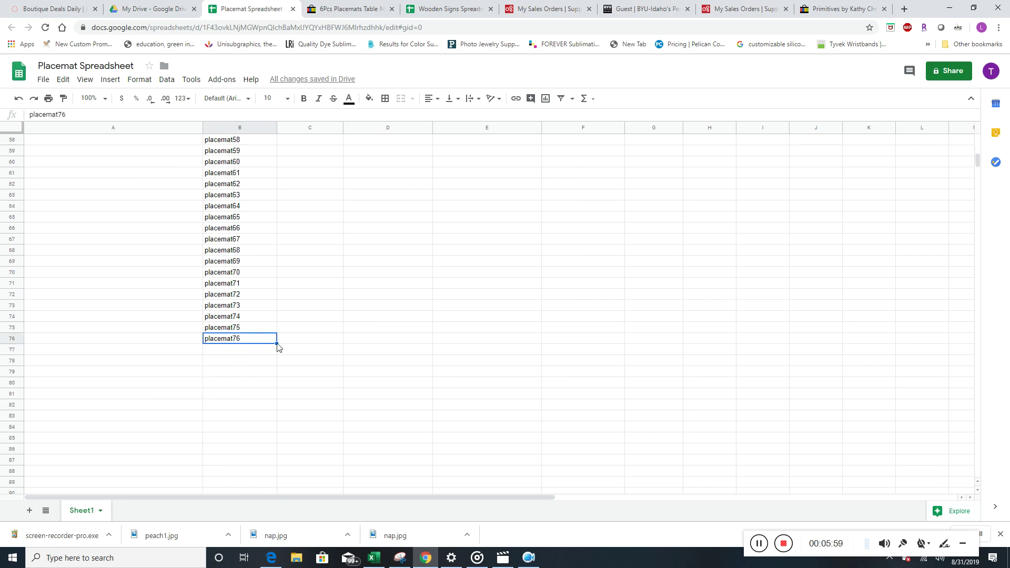
pyautogui.moveTo(277, 343); pyautogui.dragTo(284, 344)
pyautogui.click(246, 352)
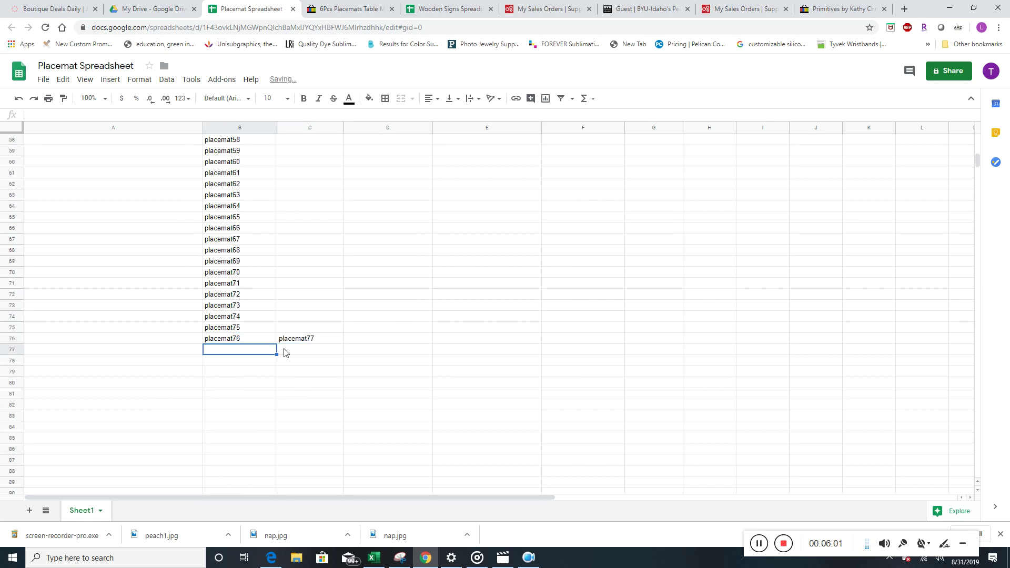
pyautogui.click(294, 339)
pyautogui.press('Delete')
pyautogui.click(228, 372)
# Continue the placemat number series in column B from cell B76 down past row 980.
pyautogui.click(259, 342)
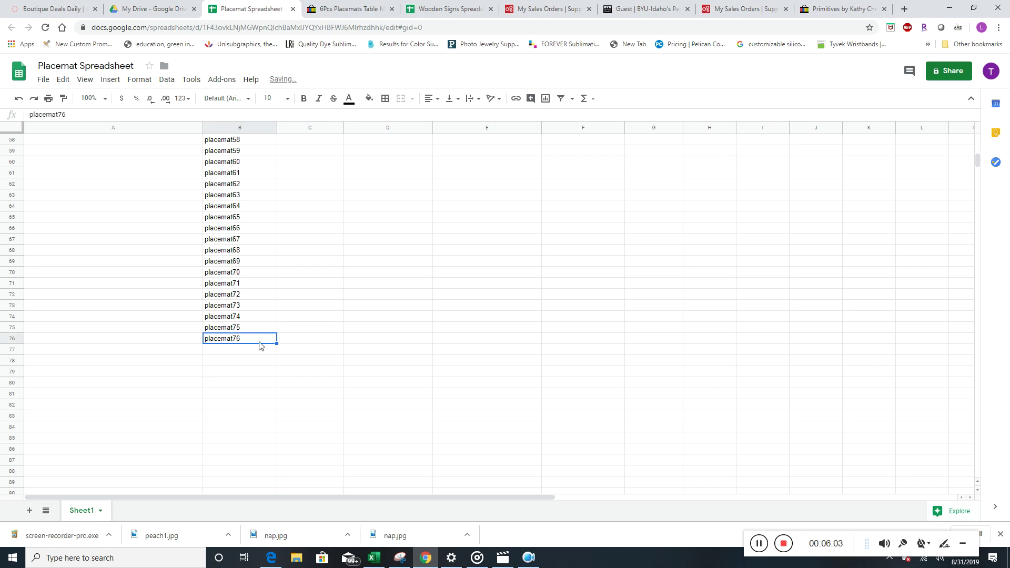
pyautogui.moveTo(276, 343); pyautogui.dragTo(311, 485)
pyautogui.click(337, 416)
# Copy the eBay placemat listing's URL and paste it into cell C200 of the Placemat Spreadsheet.
pyautogui.scroll(5, 345, 419)
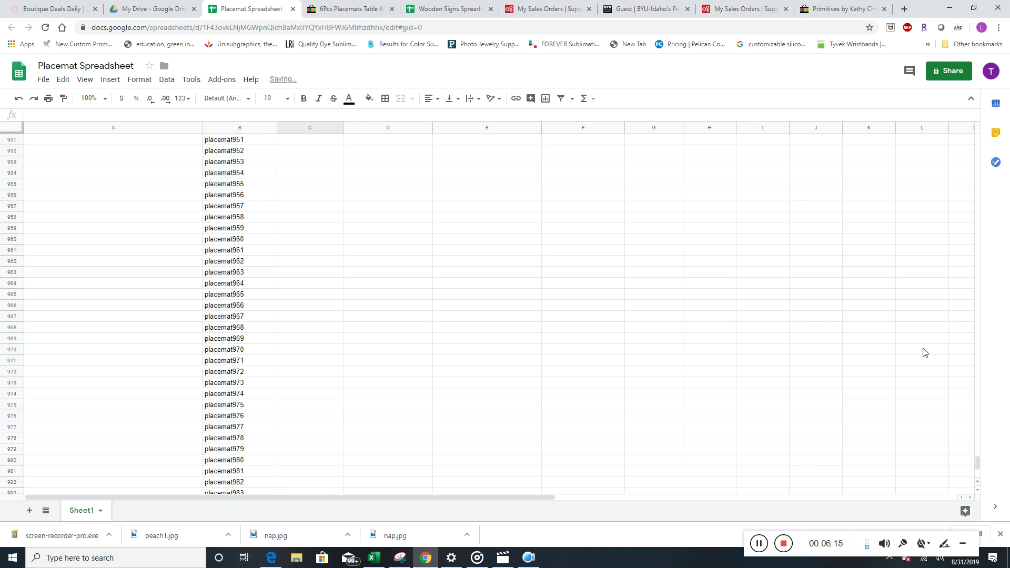
pyautogui.moveTo(979, 463); pyautogui.dragTo(976, 237)
pyautogui.scroll(3, 381, 384)
pyautogui.scroll(12, 381, 384)
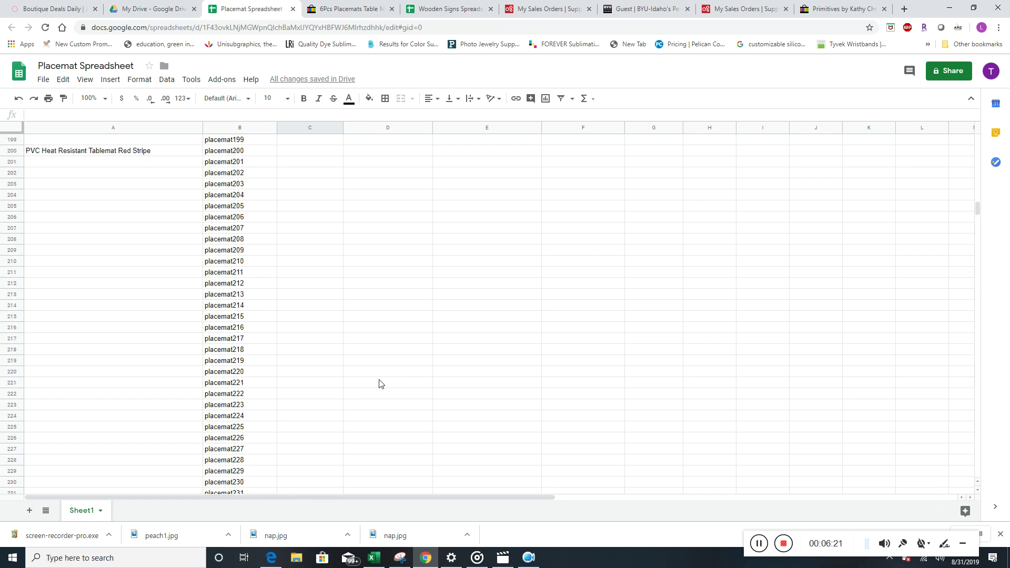
pyautogui.click(310, 262)
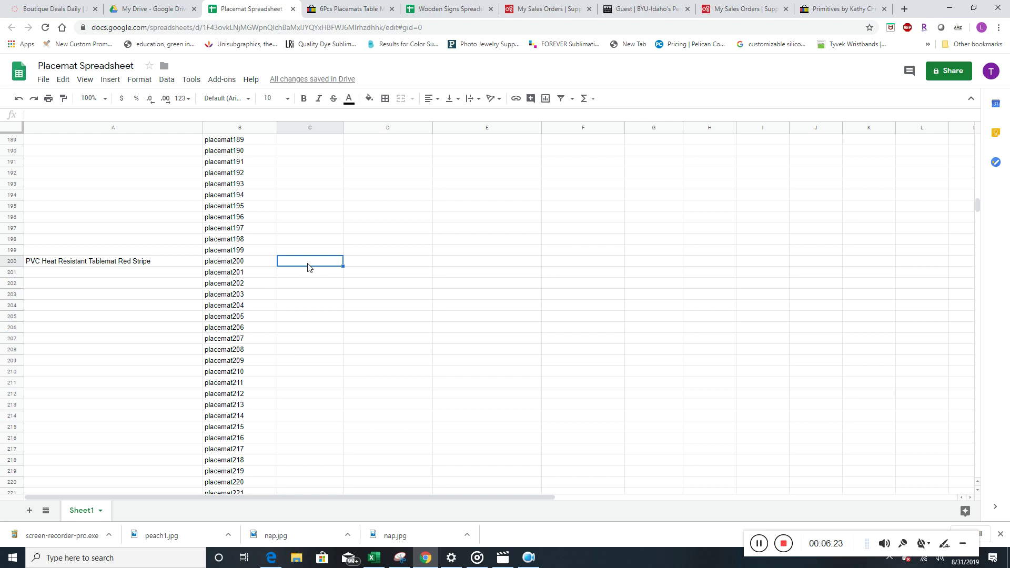
pyautogui.click(348, 16)
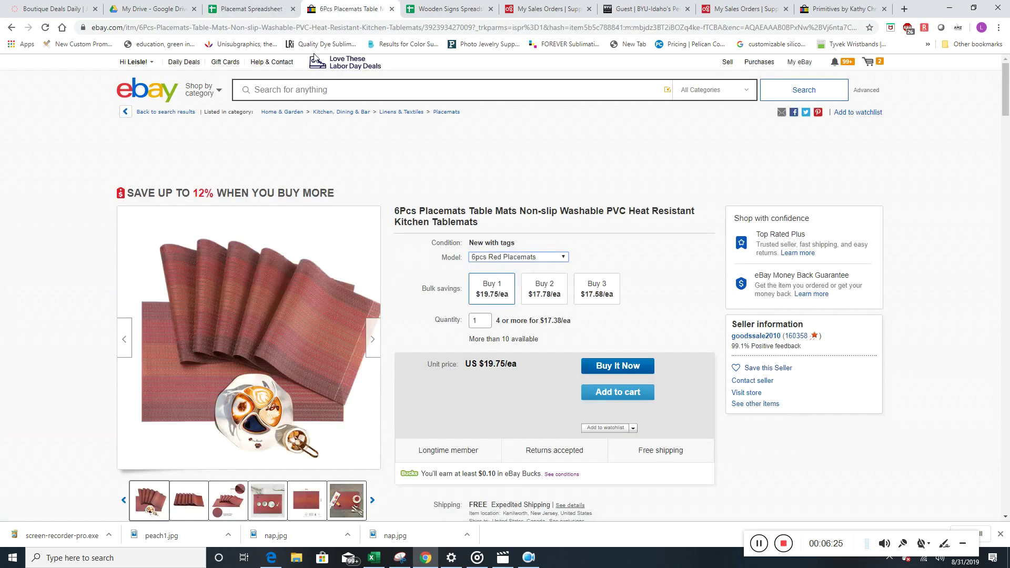
pyautogui.rightClick(336, 30)
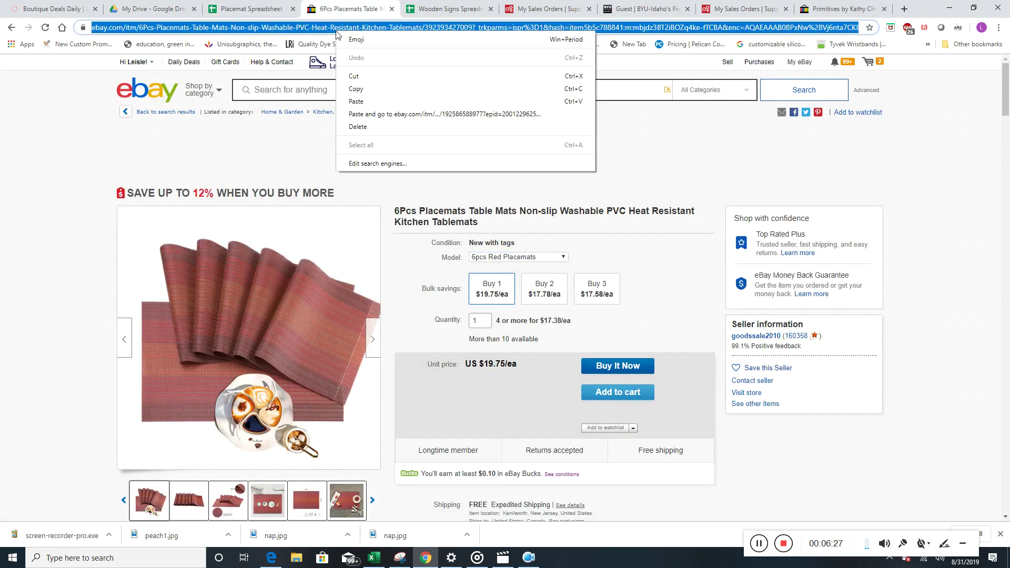
pyautogui.click(376, 89)
pyautogui.click(247, 8)
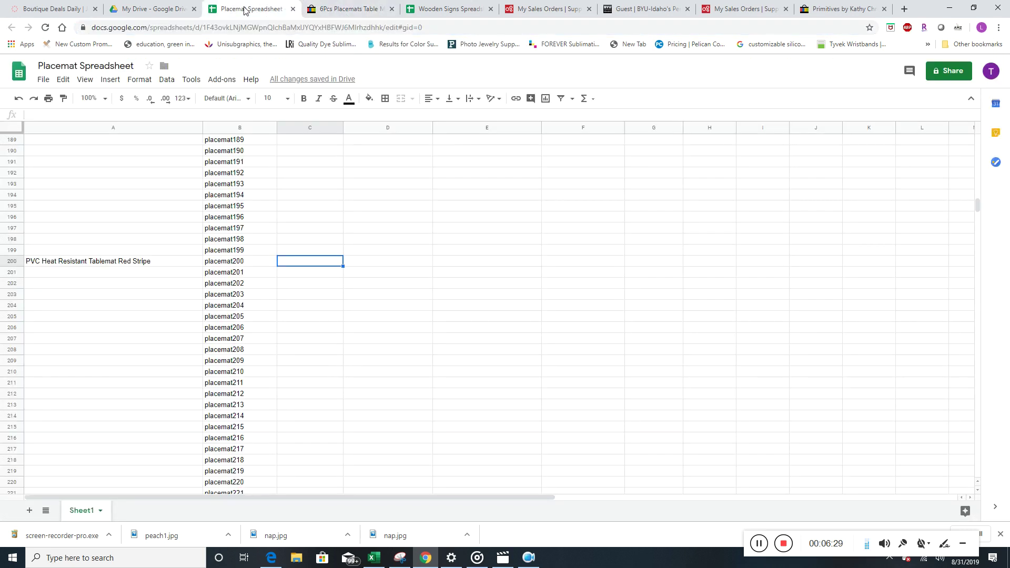
pyautogui.rightClick(307, 265)
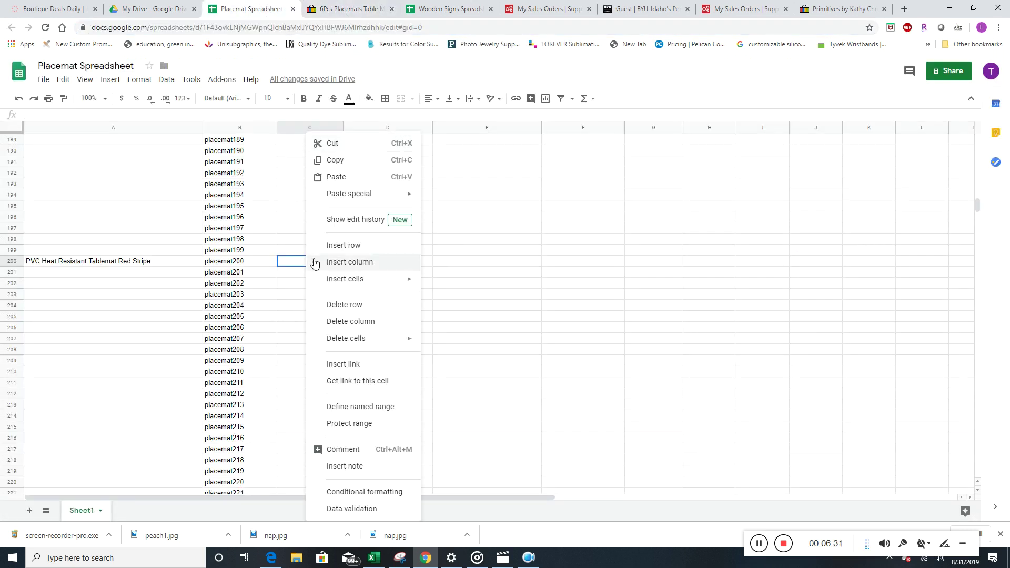
pyautogui.click(337, 178)
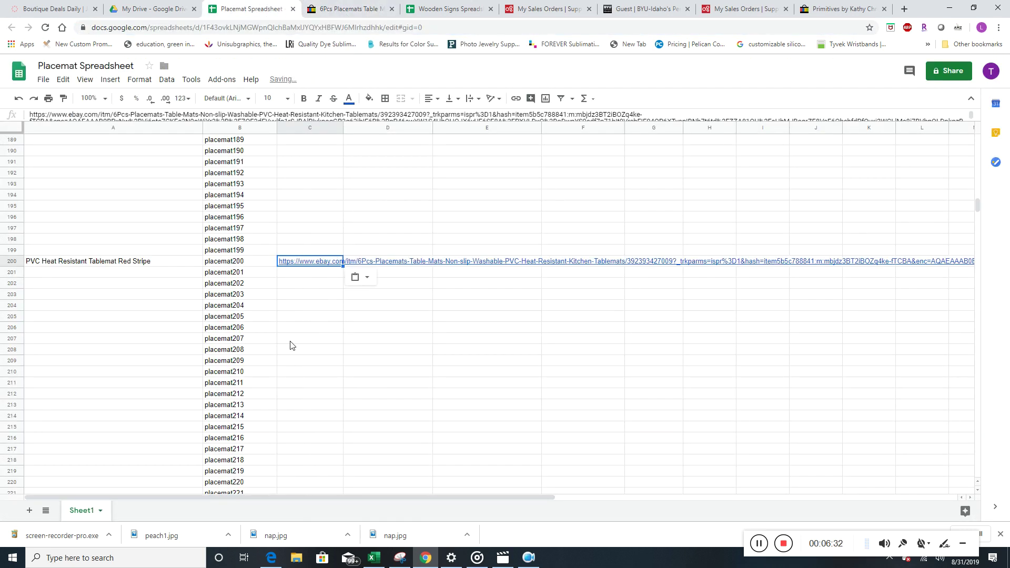
# Try wrapping the text of the URL in cell C200 and undo the wrapping each time.
pyautogui.rightClick(302, 264)
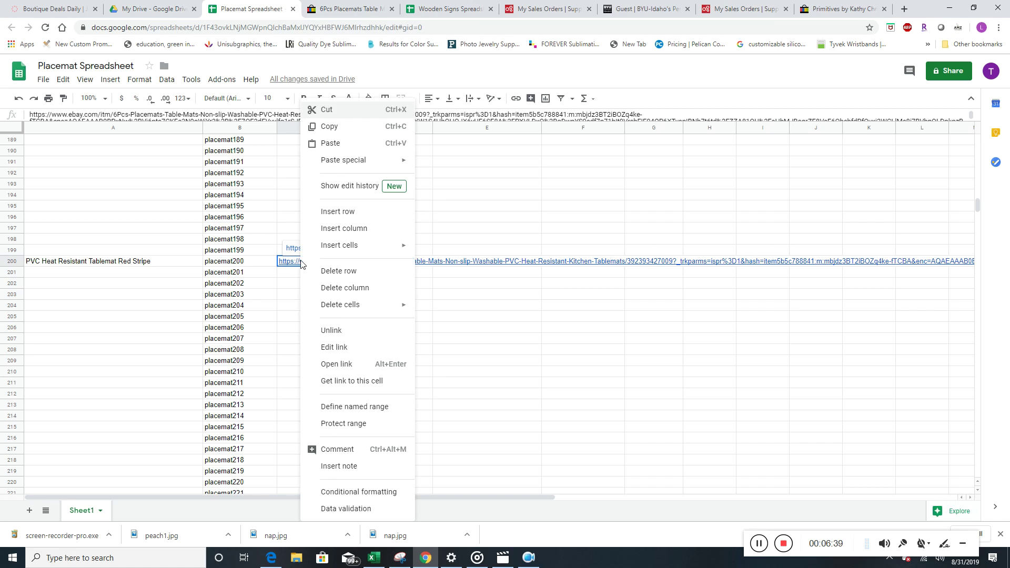
pyautogui.click(147, 84)
pyautogui.moveTo(202, 287)
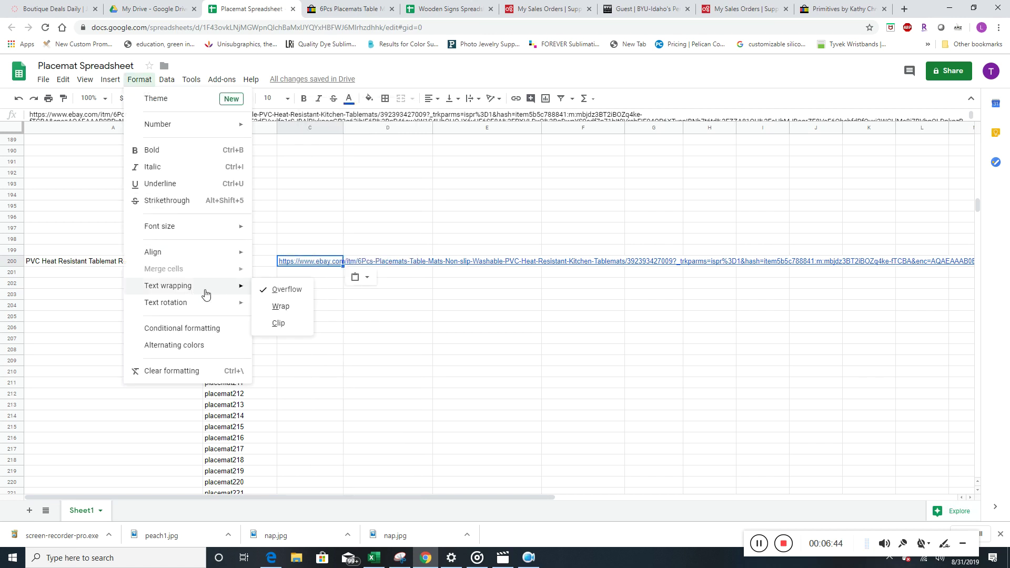
pyautogui.click(277, 308)
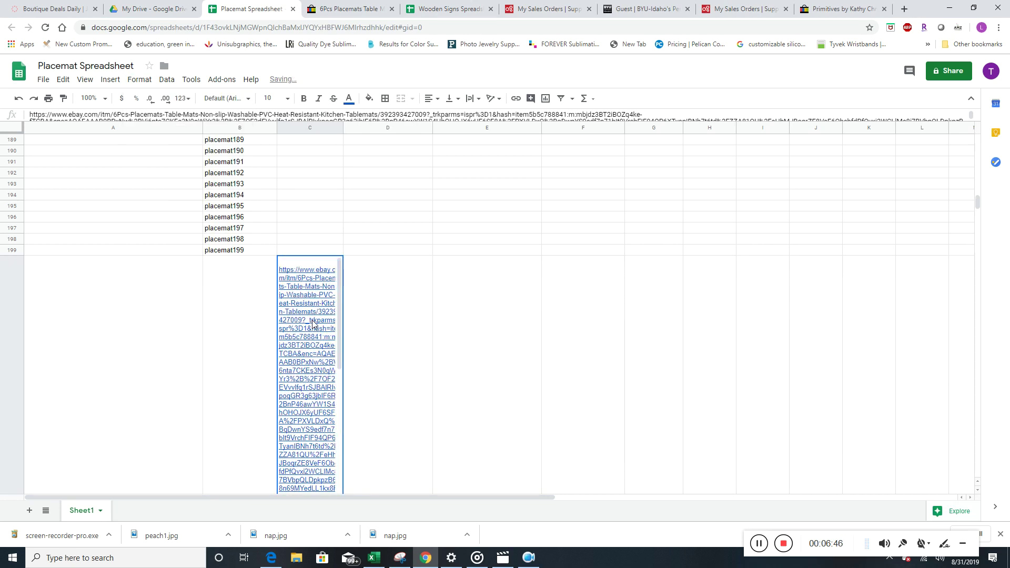
pyautogui.click(19, 100)
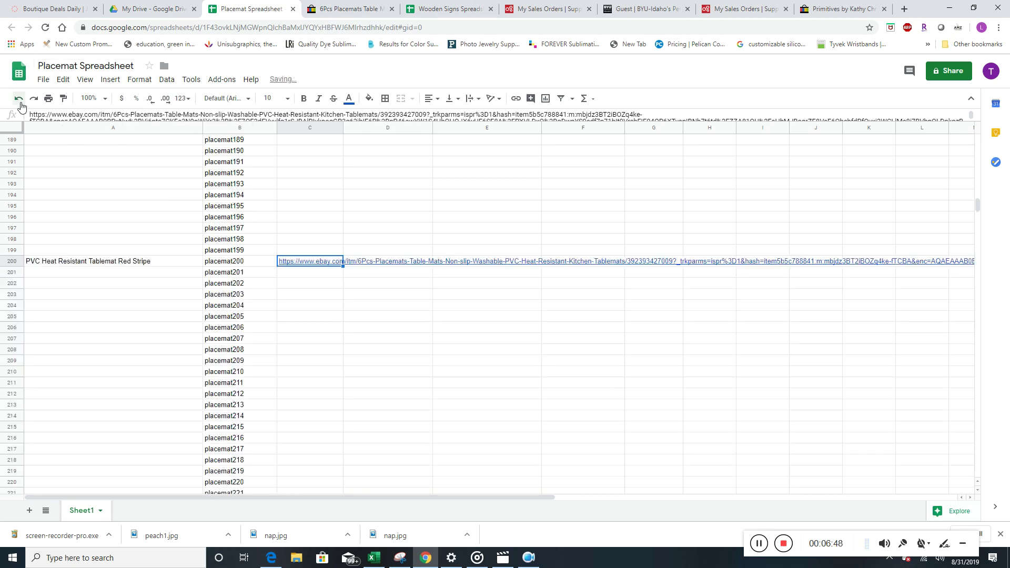
pyautogui.rightClick(316, 267)
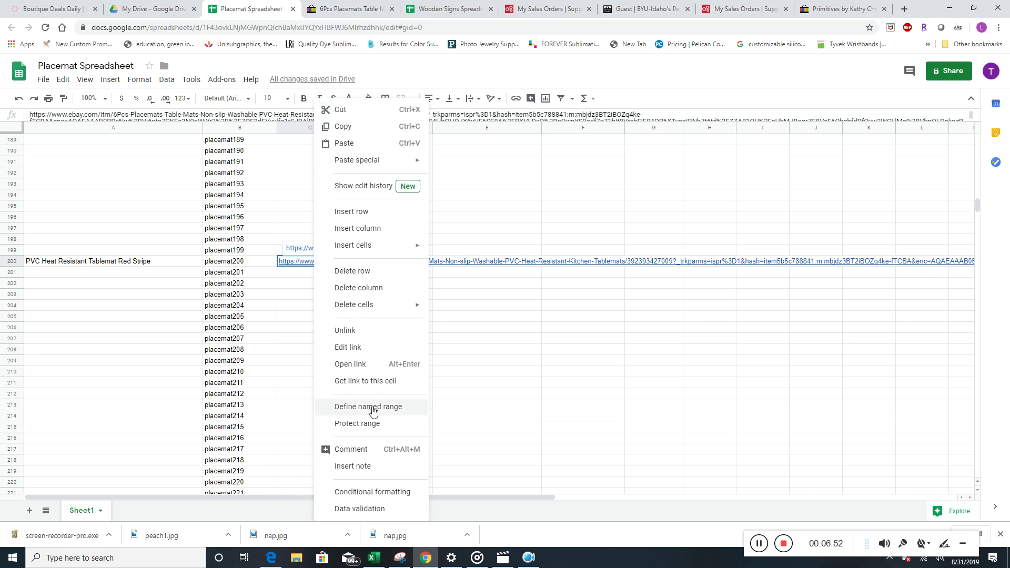
pyautogui.click(297, 363)
pyautogui.click(307, 268)
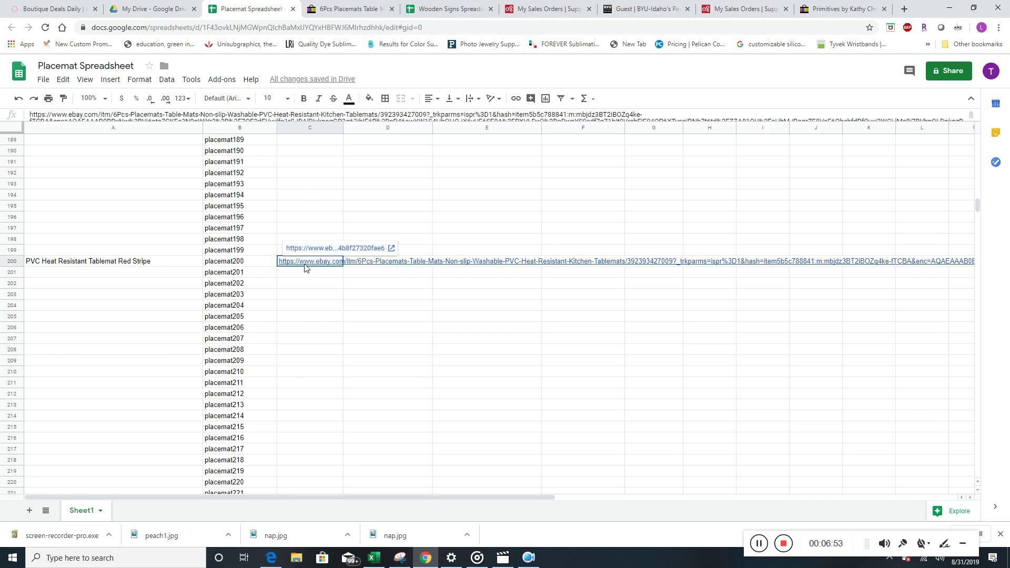
pyautogui.rightClick(305, 266)
pyautogui.click(139, 78)
pyautogui.moveTo(179, 290)
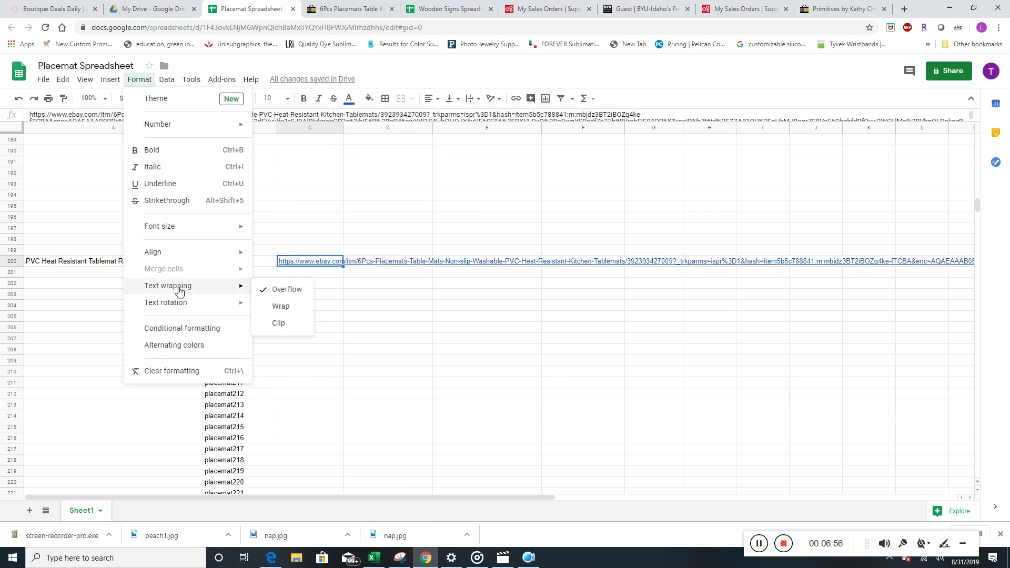
pyautogui.click(284, 306)
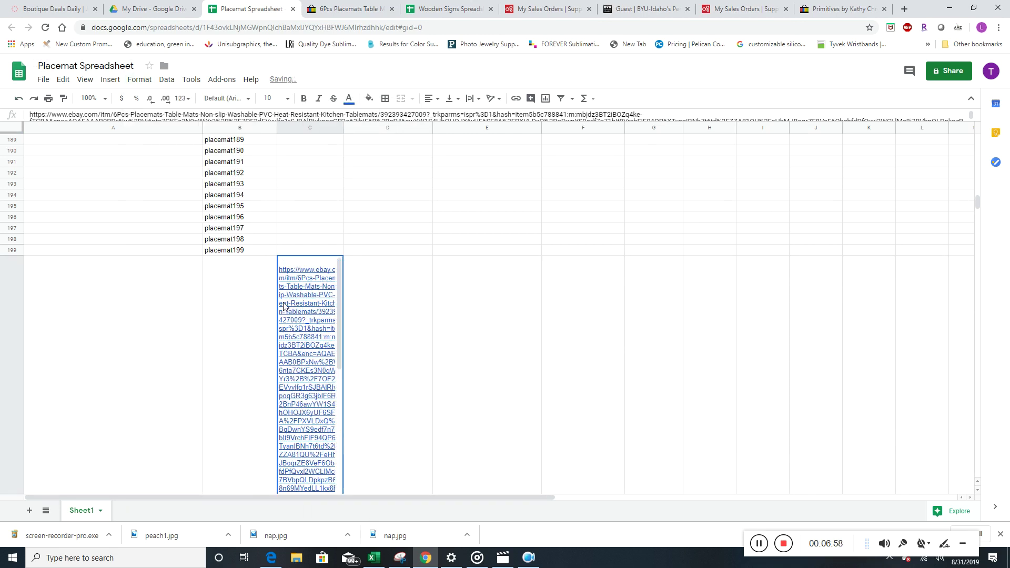
pyautogui.click(19, 98)
# Enter the unit price 19.75 in cell D200.
pyautogui.click(379, 264)
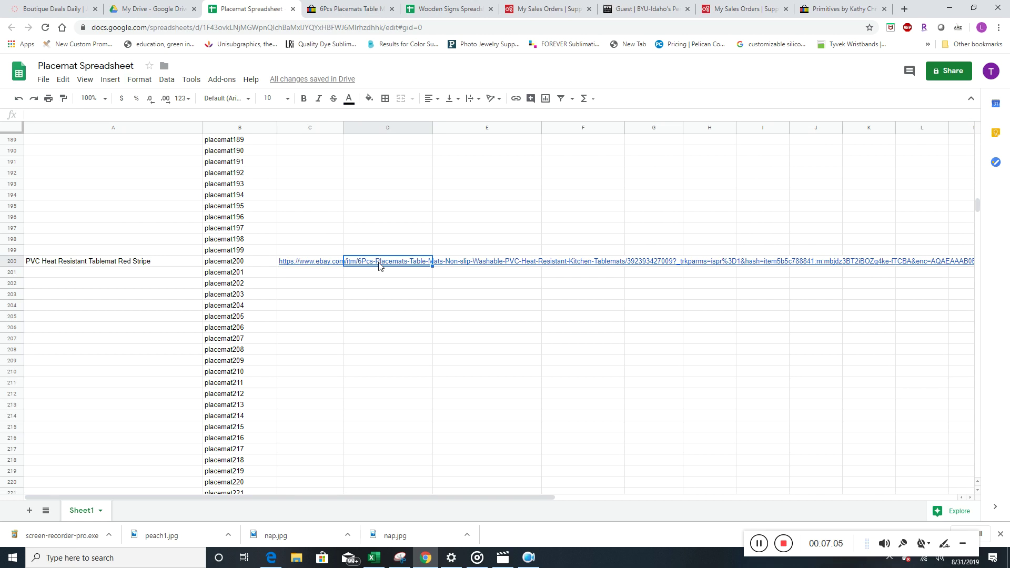
pyautogui.write('19.75')
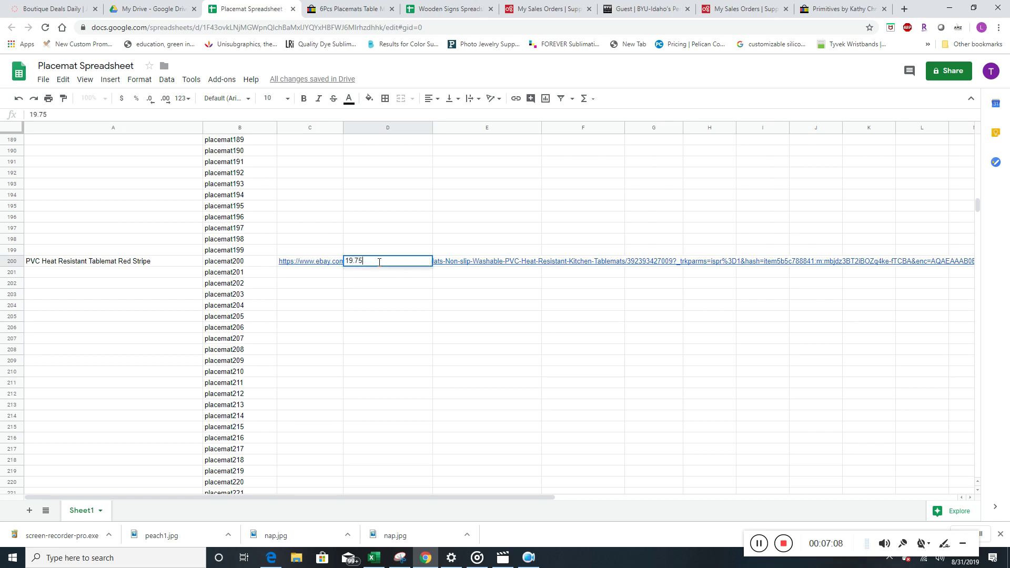
pyautogui.click(367, 332)
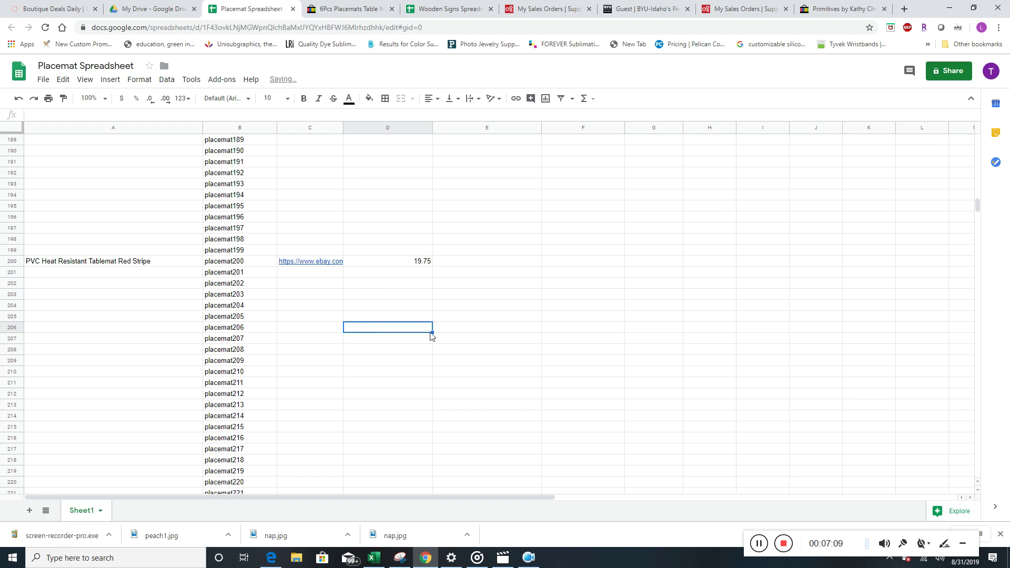
# Enter the available stock as "more than 10" in cell G200.
pyautogui.click(559, 263)
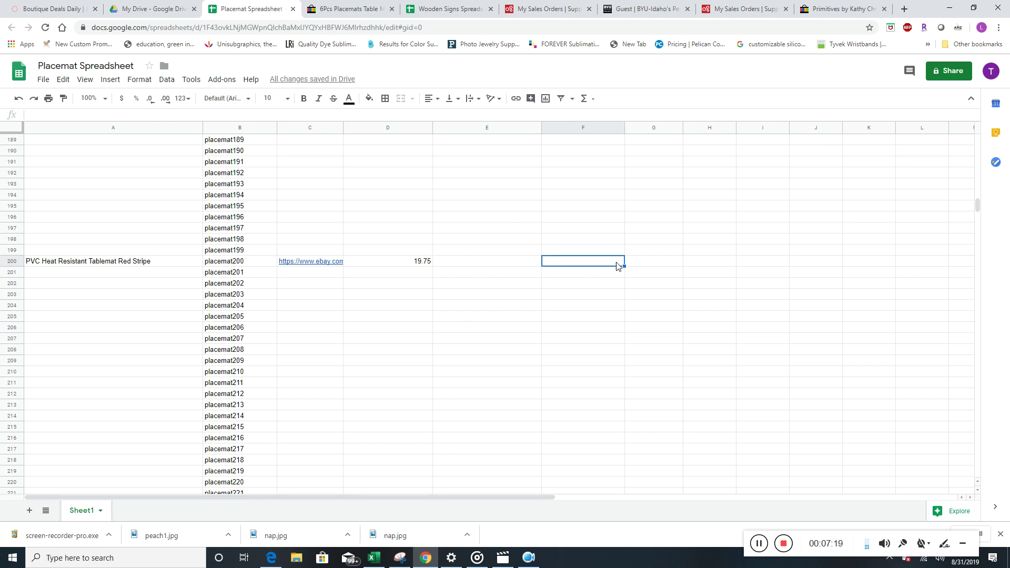
pyautogui.click(641, 266)
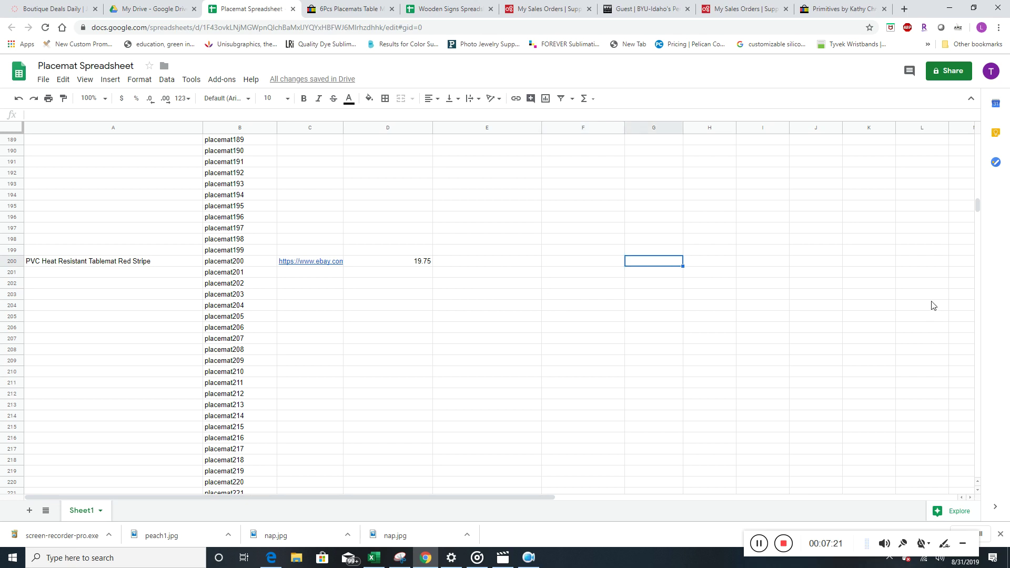
pyautogui.moveTo(977, 204); pyautogui.dragTo(941, 214)
pyautogui.click(644, 319)
pyautogui.click(650, 286)
pyautogui.write('more than ')
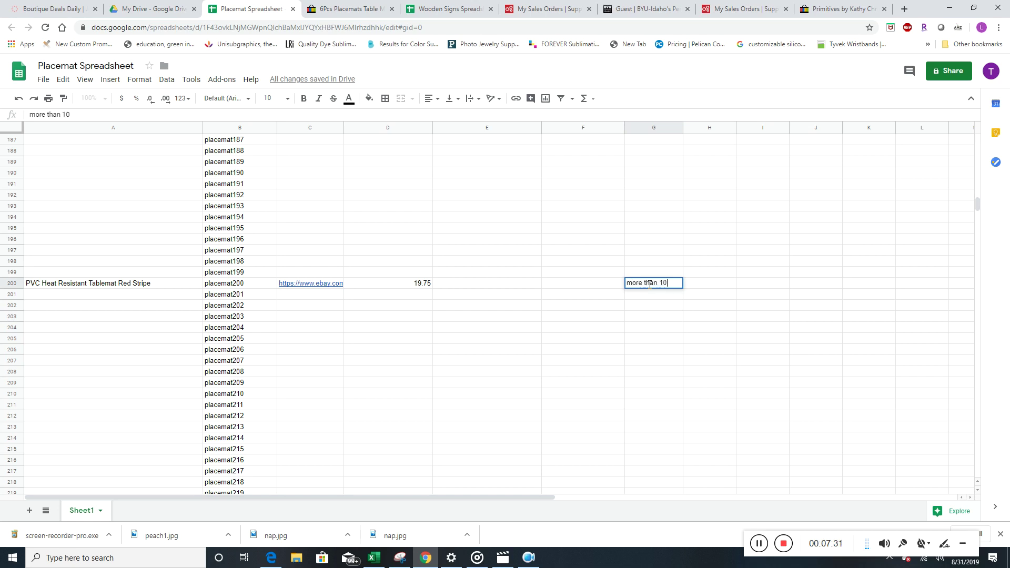
pyautogui.write('10')
pyautogui.click(543, 397)
# Check the eBay placemat listing for a sold quantity and enter 0 in cell F200 of the Placemat Spreadsheet.
pyautogui.click(568, 289)
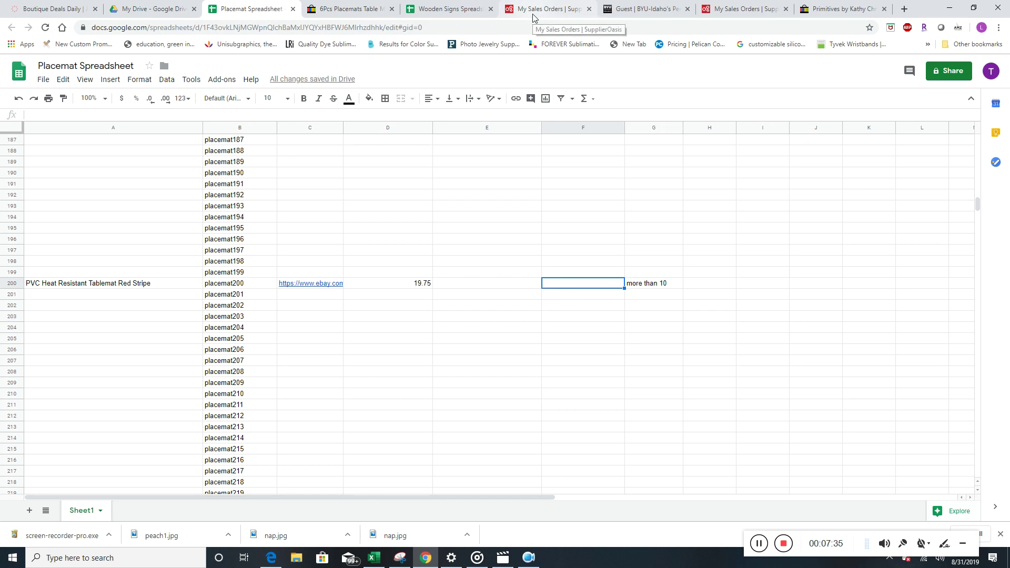
pyautogui.hotkey('ctrl', 'Tab')
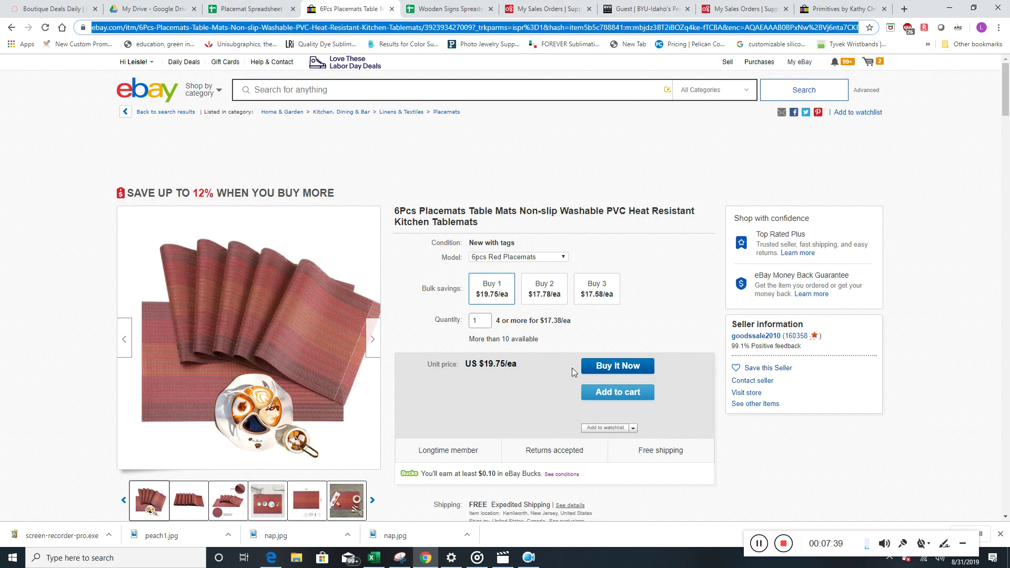
pyautogui.scroll(-3, 573, 371)
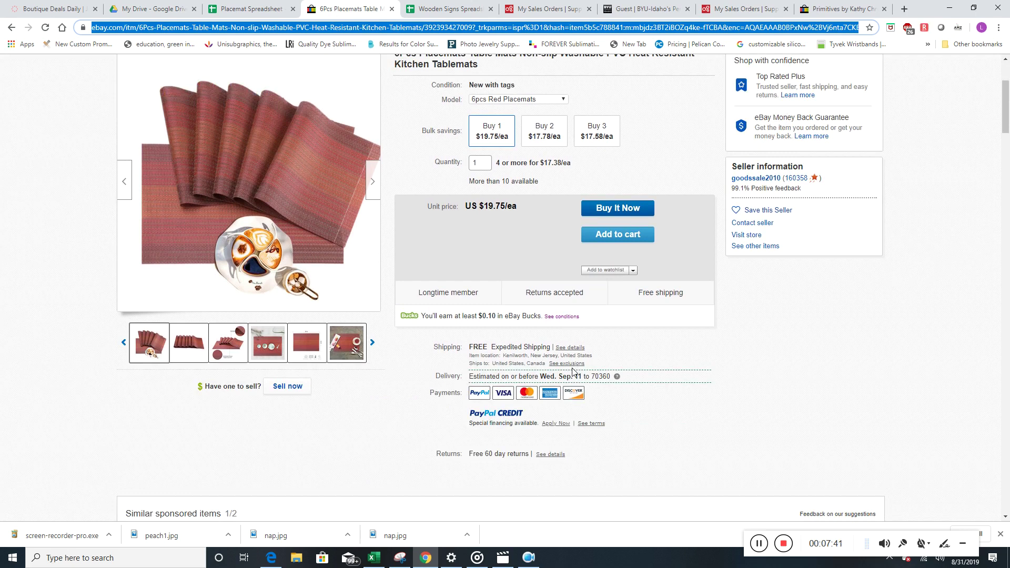
pyautogui.scroll(3, 572, 372)
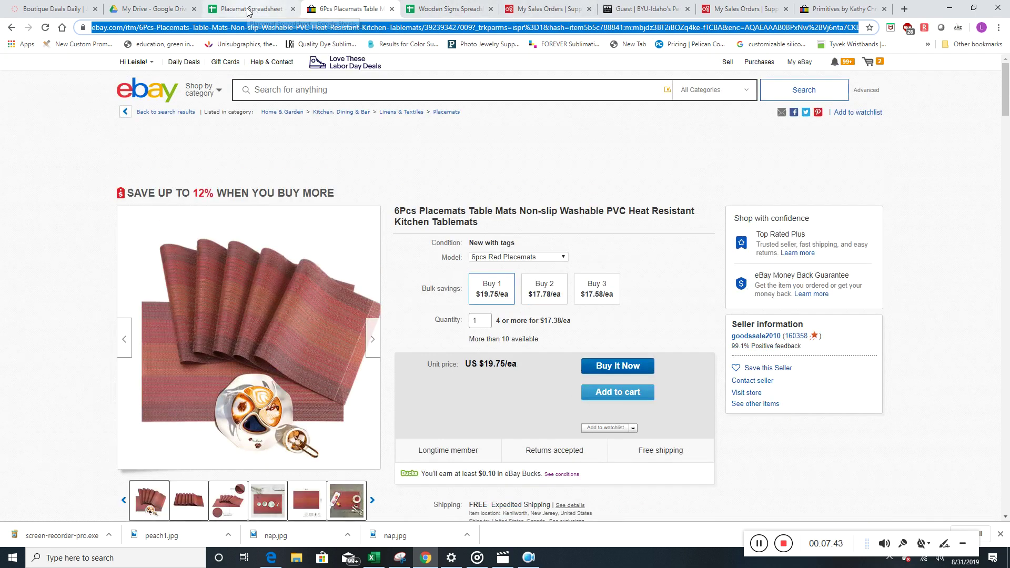
pyautogui.click(249, 9)
pyautogui.write('0')
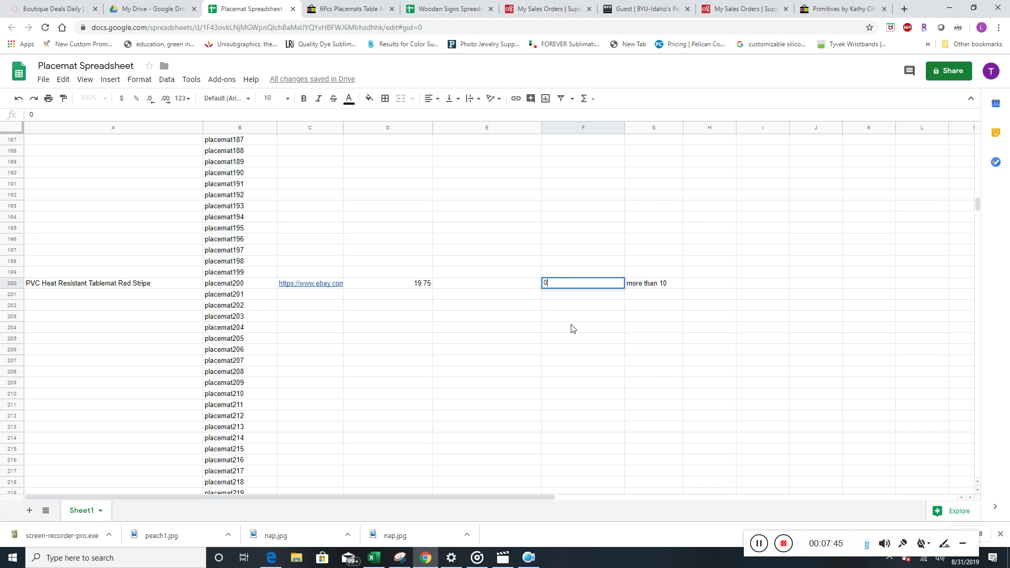
pyautogui.click(572, 330)
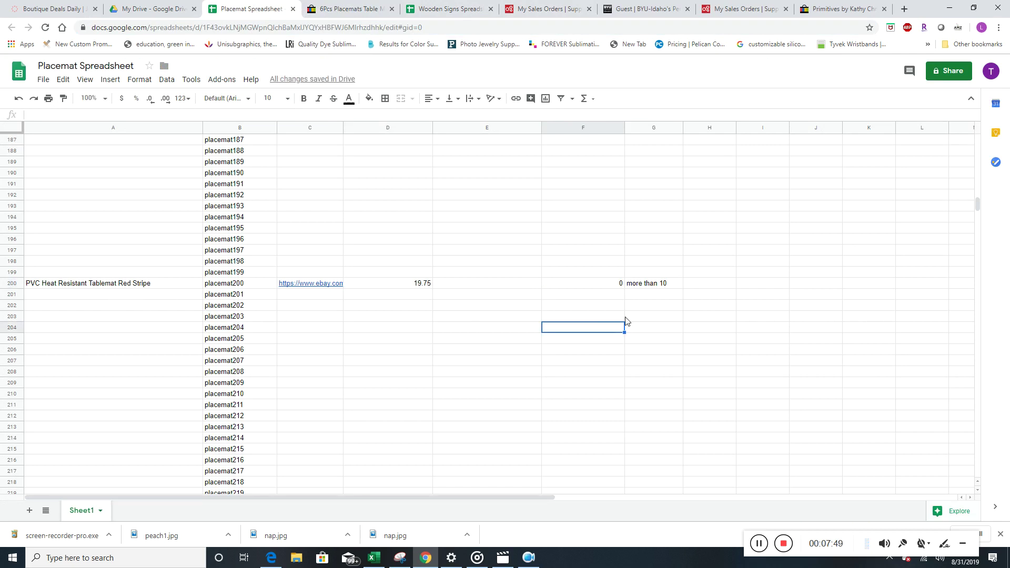
pyautogui.click(646, 295)
pyautogui.click(124, 300)
pyautogui.click(125, 286)
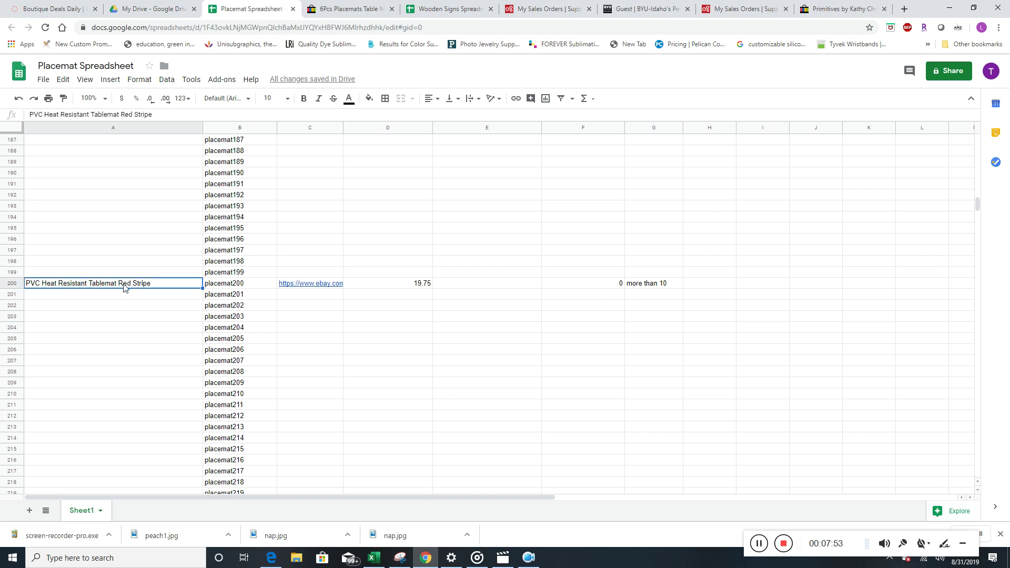
# Examine the unit price of each model on the eBay listing: the black grill mat, champagne placemats and grey placemats.
pyautogui.click(347, 9)
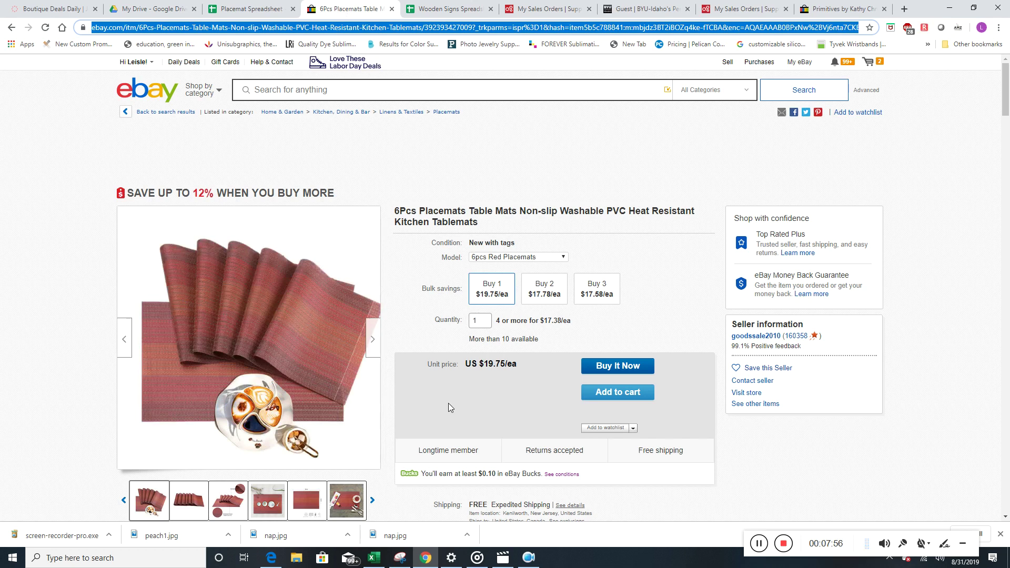
pyautogui.click(556, 258)
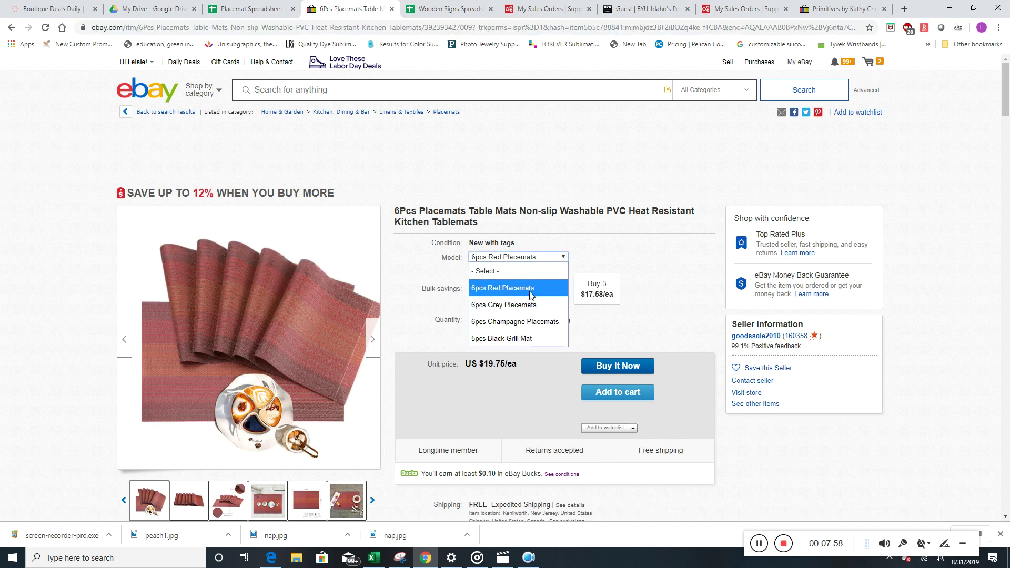
pyautogui.click(522, 351)
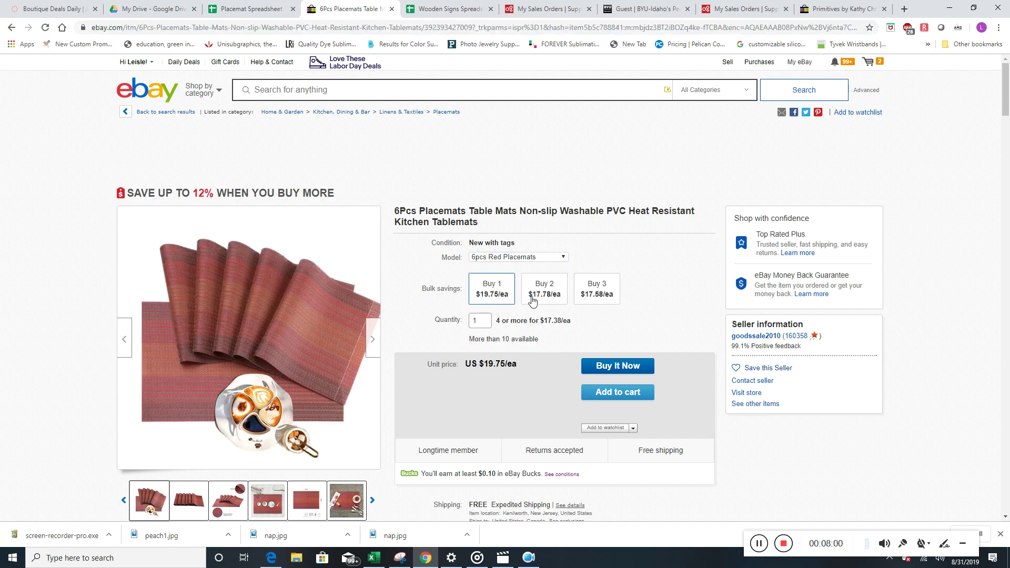
pyautogui.click(532, 258)
pyautogui.click(514, 338)
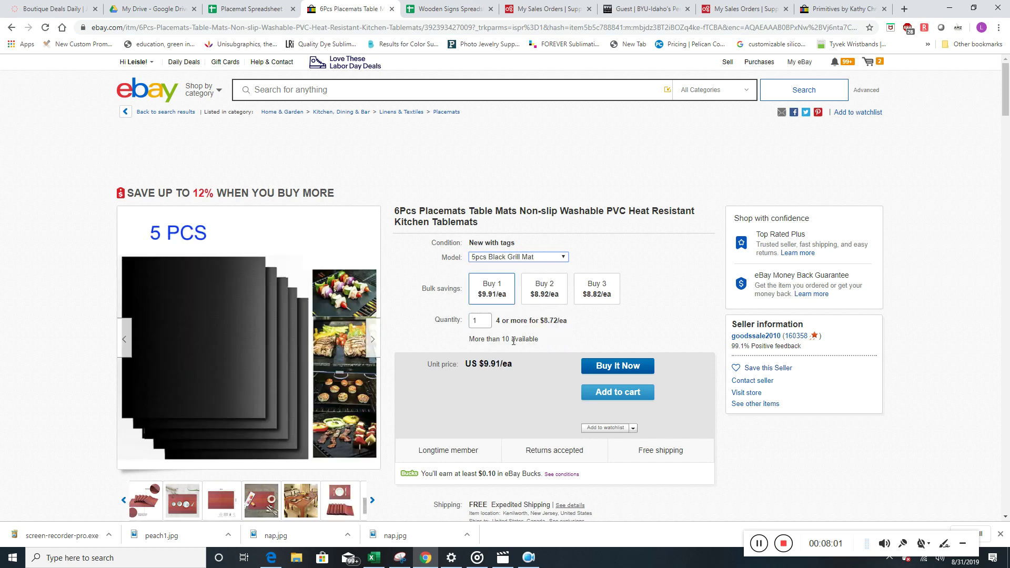
pyautogui.click(532, 258)
pyautogui.click(521, 321)
pyautogui.click(521, 258)
pyautogui.click(517, 316)
pyautogui.press('Down')
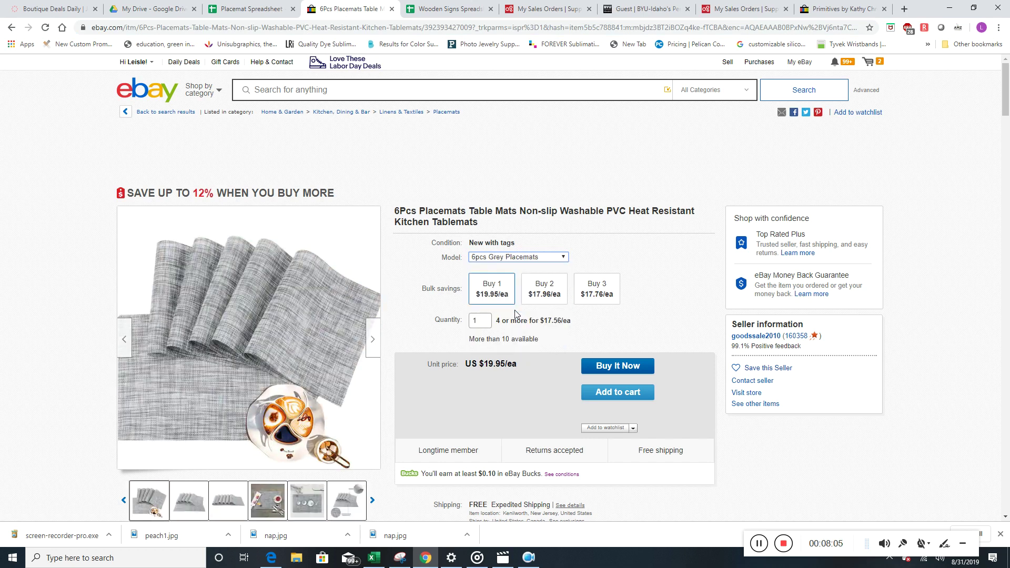
pyautogui.click(533, 257)
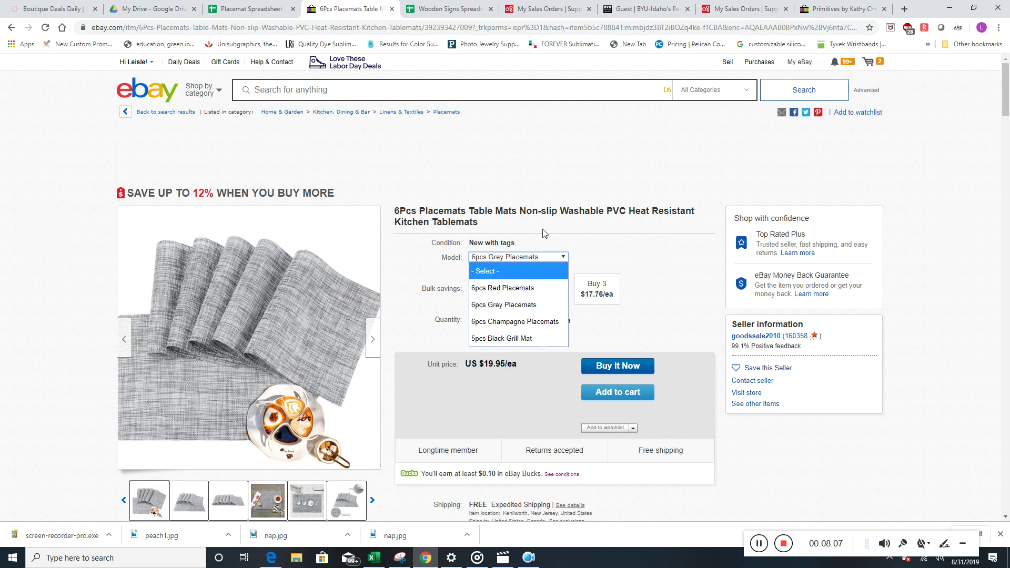
# Enter the prices 19.95 in cell D201 and 19.69 in cell D202 of the Placemat Spreadsheet.
pyautogui.click(248, 13)
pyautogui.write('19.95')
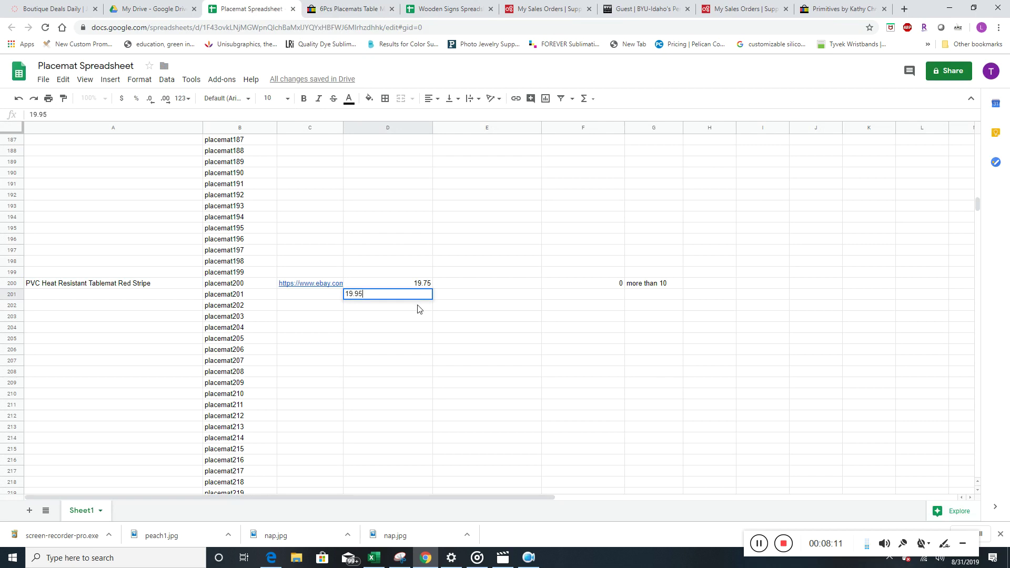
pyautogui.press('Return')
pyautogui.write('19.6')
pyautogui.click(409, 365)
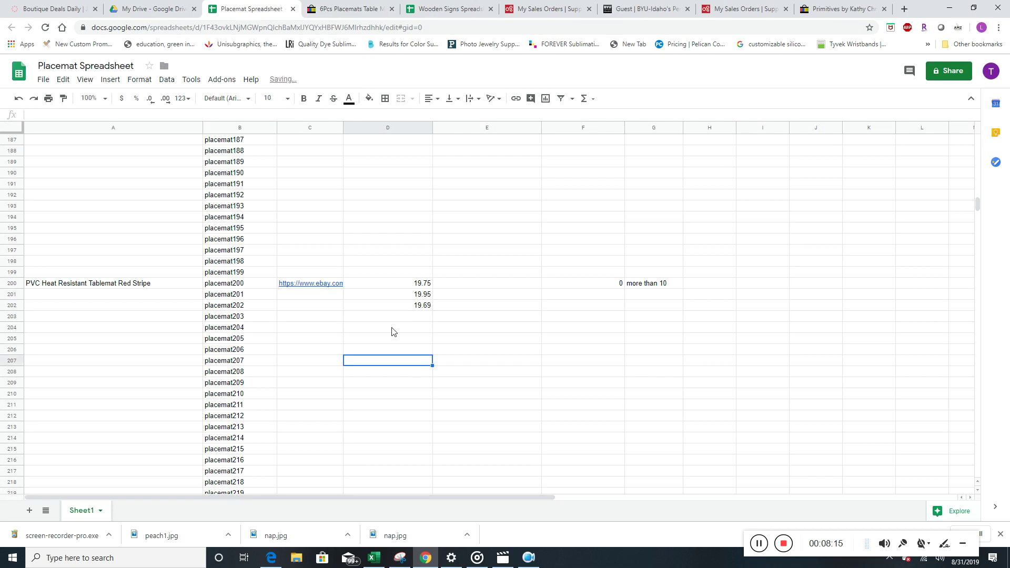
# Copy the listing URL from cell C200 into cells C201 and C202.
pyautogui.click(324, 289)
pyautogui.rightClick(322, 288)
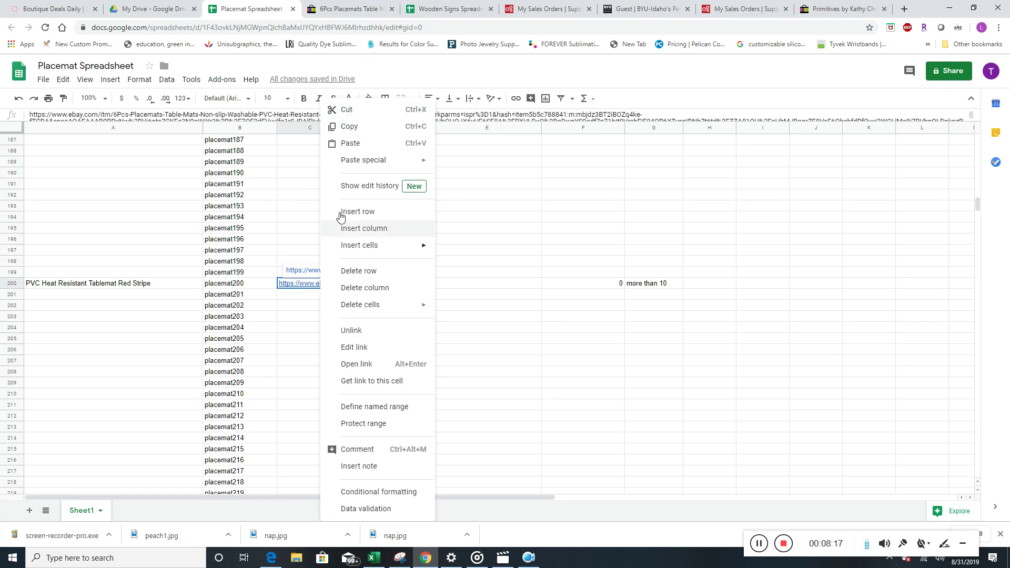
pyautogui.click(349, 126)
pyautogui.rightClick(303, 301)
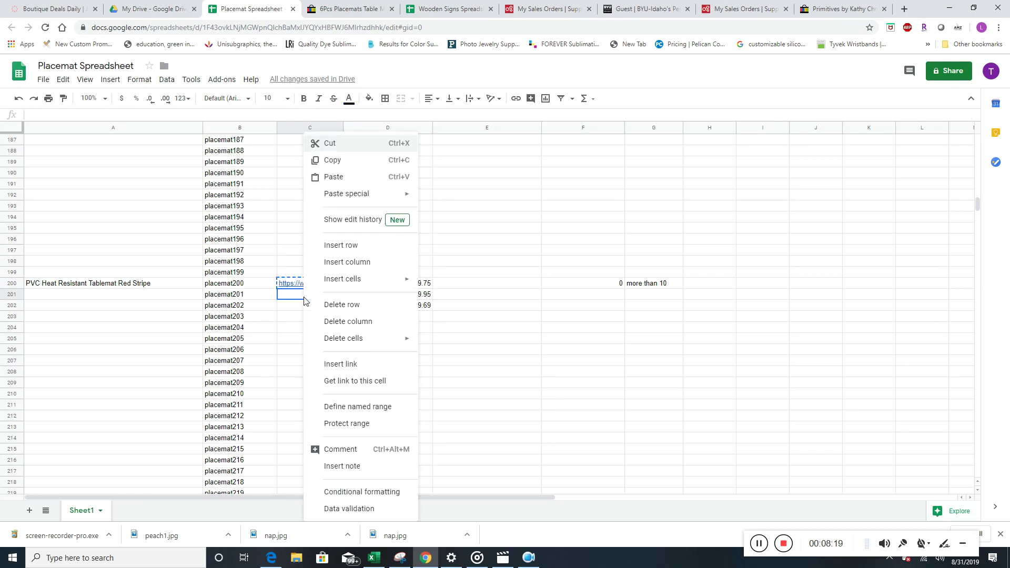
pyautogui.click(332, 177)
pyautogui.rightClick(318, 305)
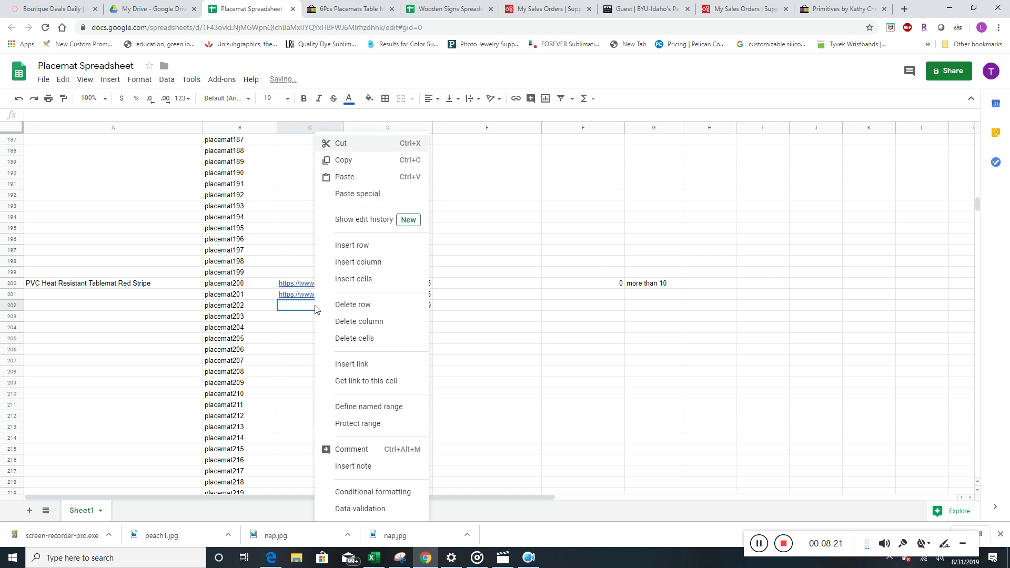
pyautogui.click(346, 179)
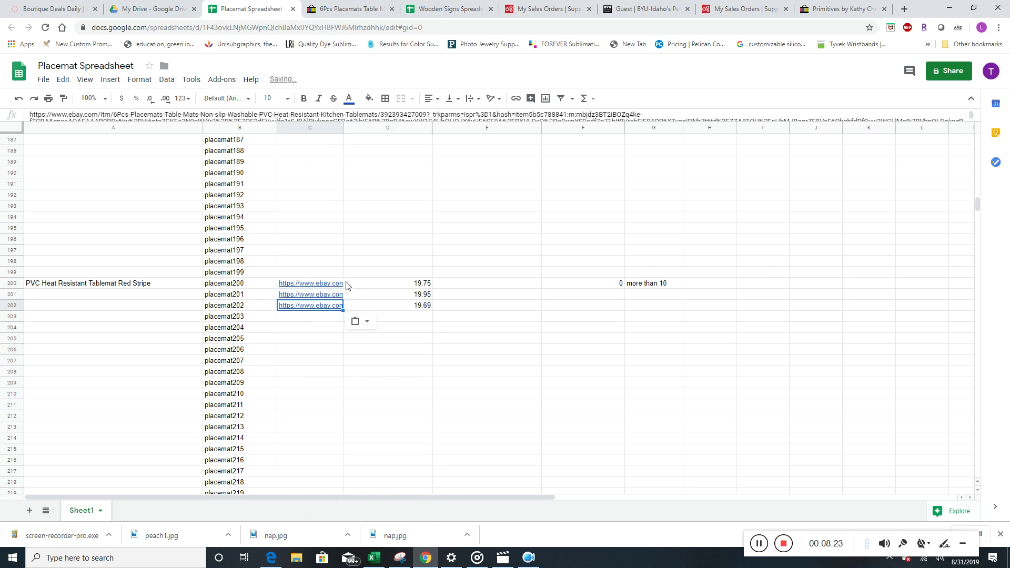
# Check the price of the 5pcs Black Grill Mat on the eBay listing and enter 9.91 in cell D203.
pyautogui.click(413, 320)
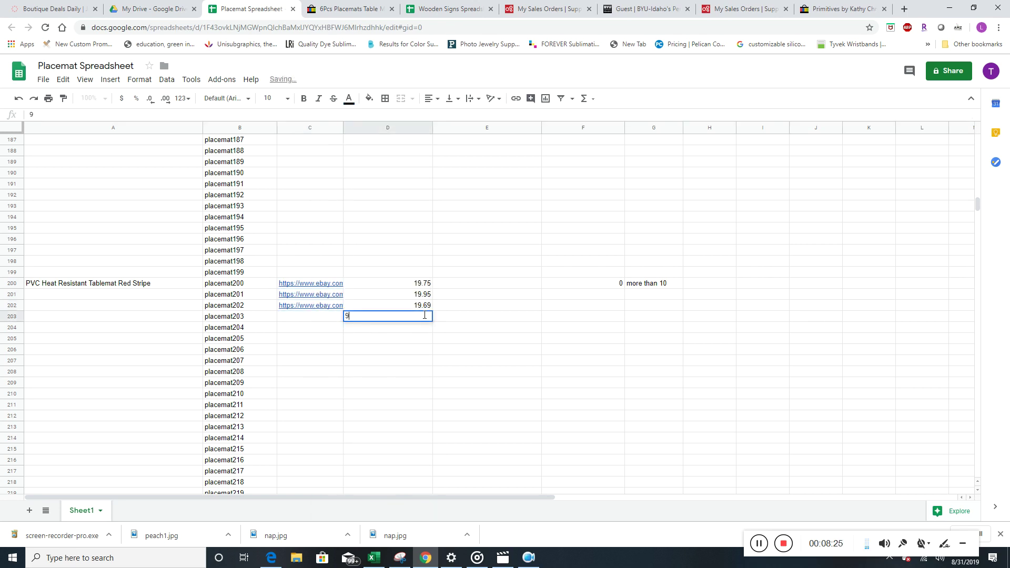
pyautogui.click(369, 11)
pyautogui.click(563, 258)
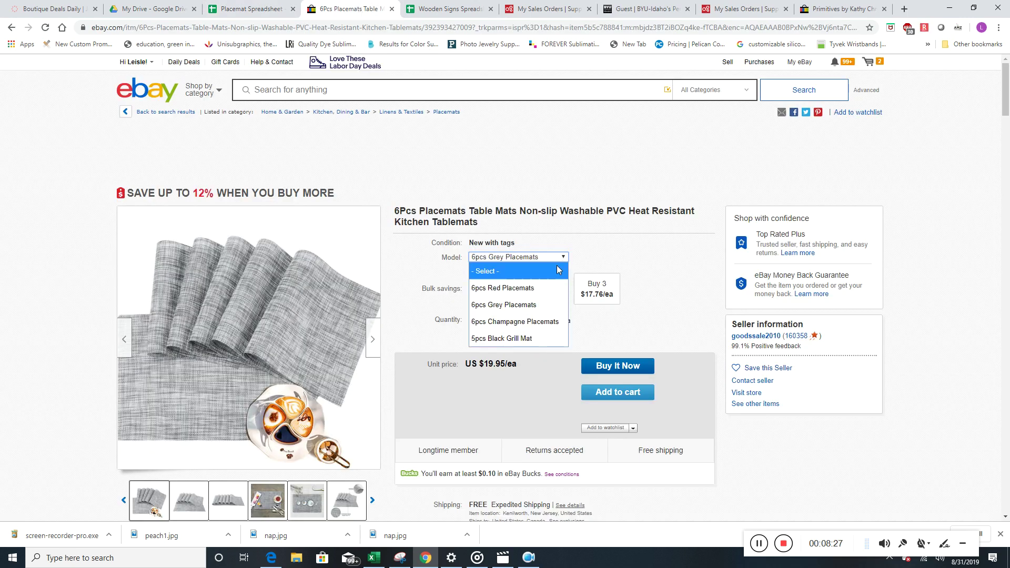
pyautogui.click(535, 338)
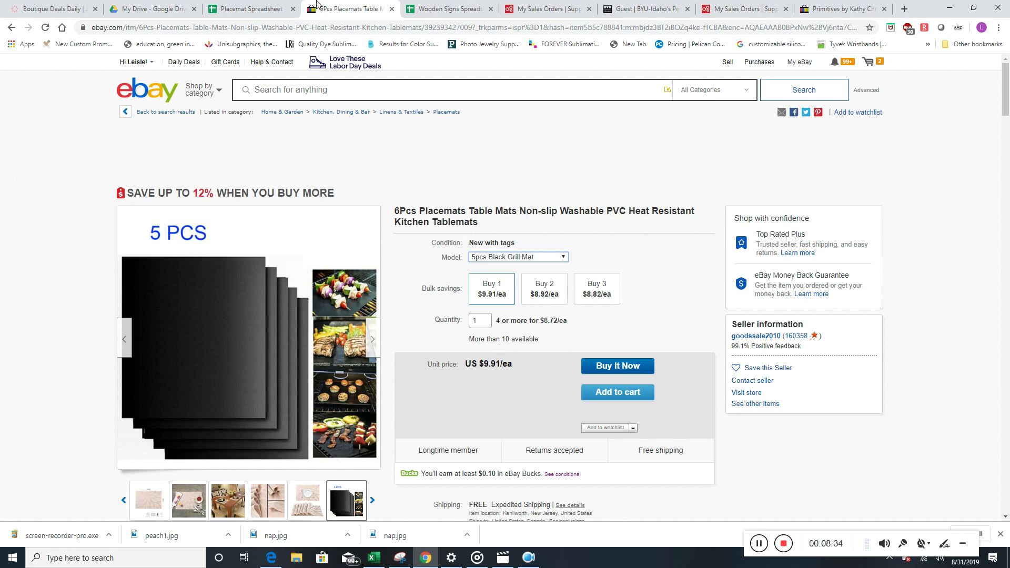
pyautogui.click(261, 9)
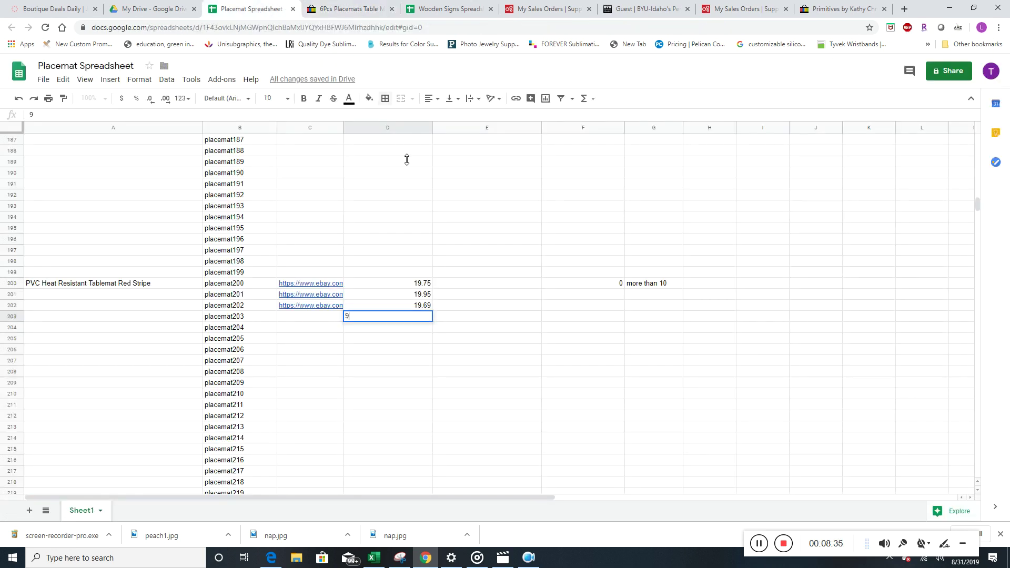
pyautogui.write('1')
pyautogui.click(473, 380)
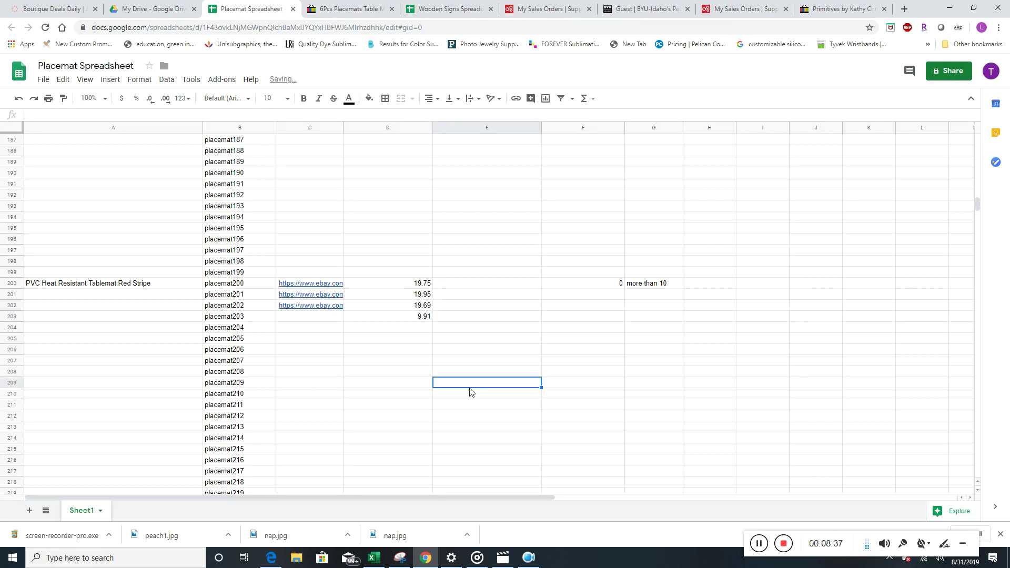
# Copy the listing URL from cell C202 into cell C203.
pyautogui.click(317, 308)
pyautogui.rightClick(317, 308)
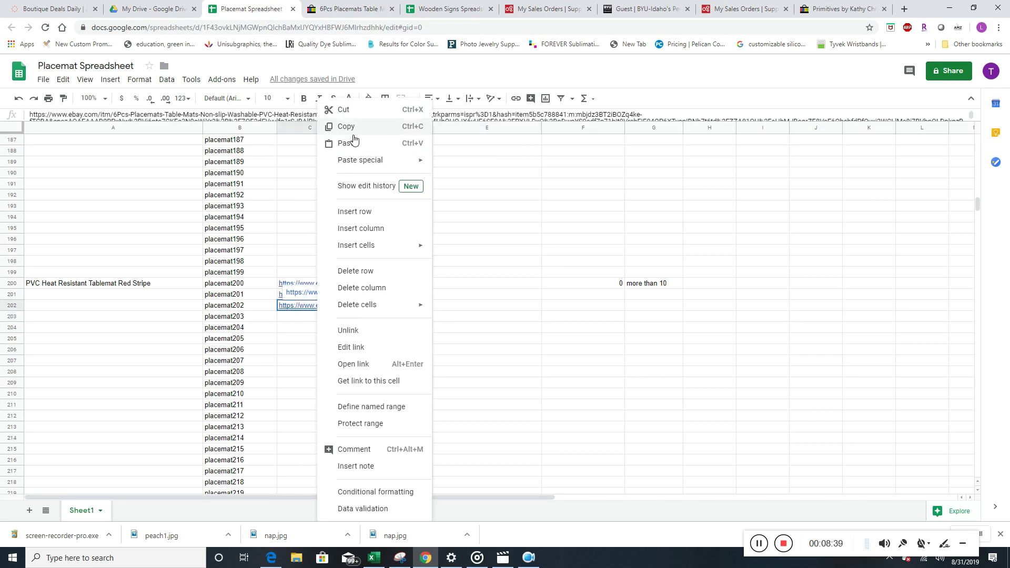
pyautogui.click(353, 132)
pyautogui.rightClick(314, 318)
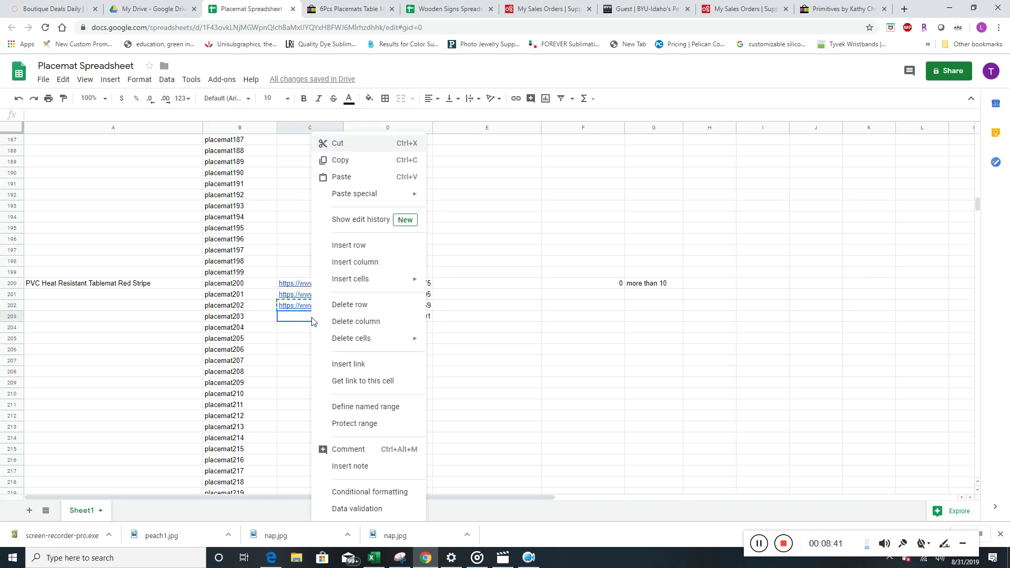
pyautogui.click(342, 176)
pyautogui.click(311, 378)
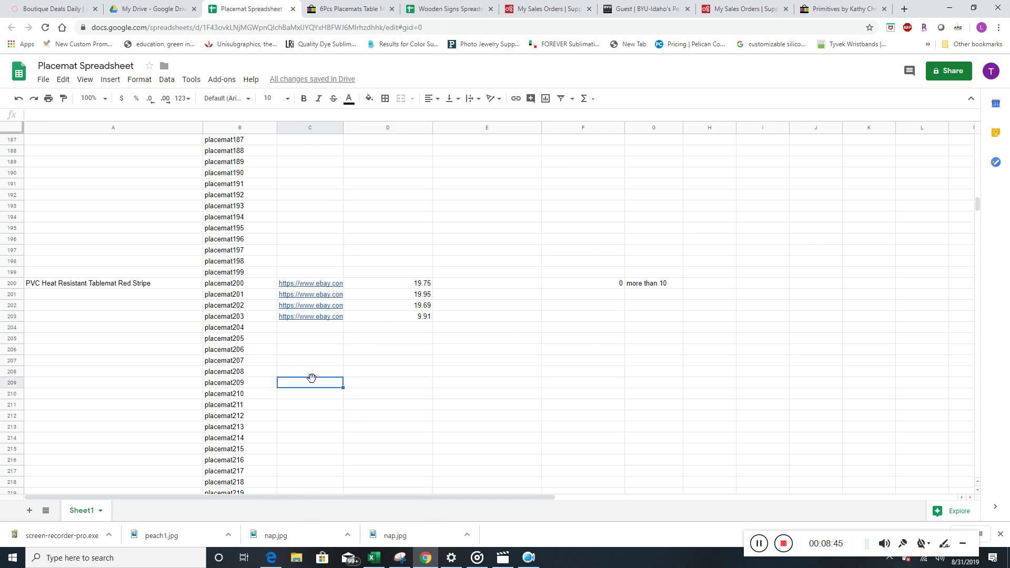
# Enter 0 as the quantity sold in cells F201, F202 and F203.
pyautogui.click(611, 287)
pyautogui.click(613, 304)
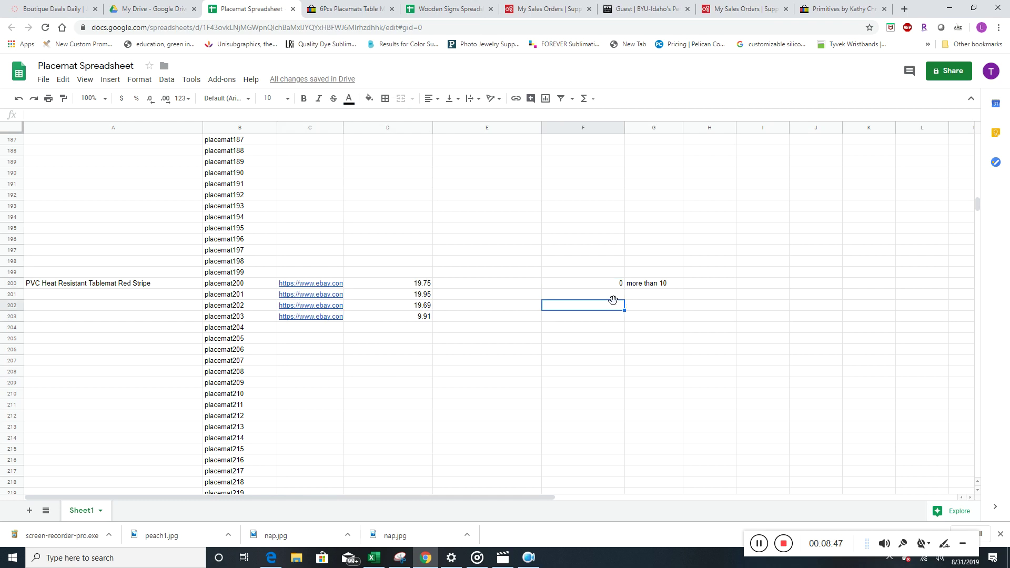
pyautogui.click(614, 295)
pyautogui.write('0')
pyautogui.press('Return')
pyautogui.write('0')
pyautogui.press('Return')
pyautogui.write('0')
pyautogui.press('Return')
# Fill the stock text from cell G200 down through G203.
pyautogui.click(674, 284)
pyautogui.moveTo(682, 289); pyautogui.dragTo(684, 319)
pyautogui.click(654, 349)
# Correct the stock text in cells G201, G202 and G203 to "more than 10".
pyautogui.doubleClick(668, 295)
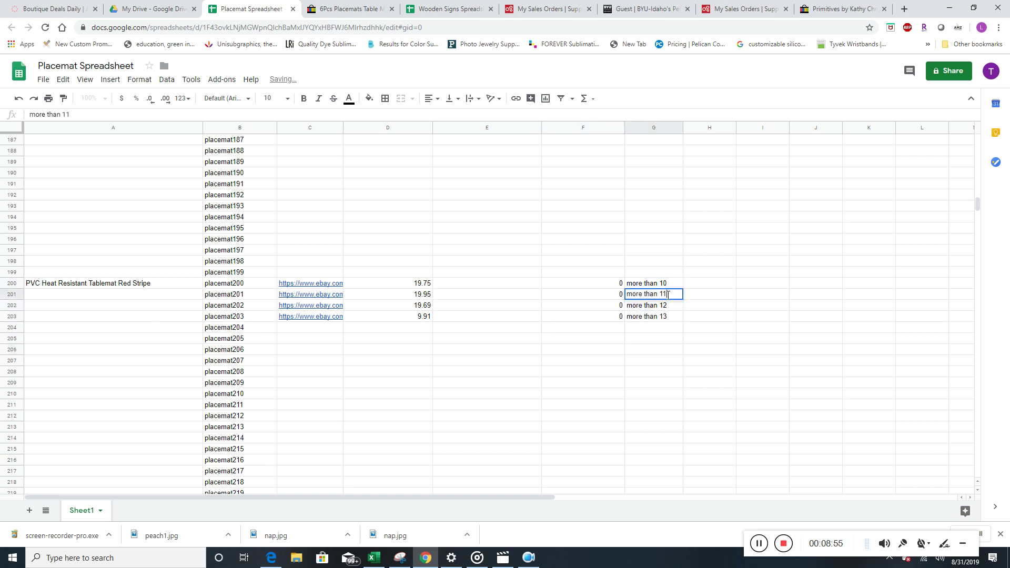
pyautogui.write('0')
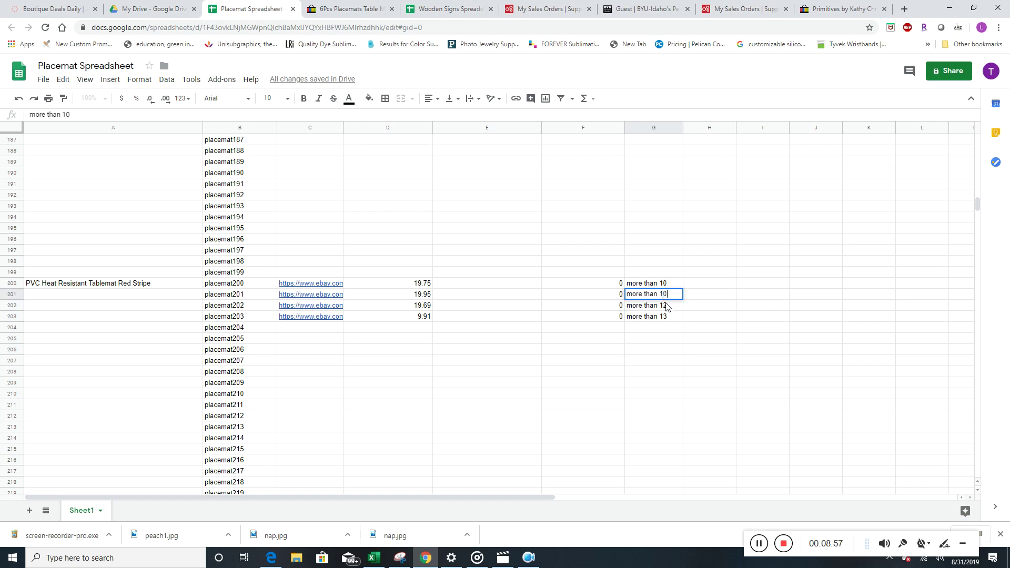
pyautogui.press('Return')
pyautogui.press('BackSpace')
pyautogui.write('0')
pyautogui.press('Return')
pyautogui.doubleClick(669, 316)
pyautogui.click(668, 316)
pyautogui.write('00')
pyautogui.click(650, 351)
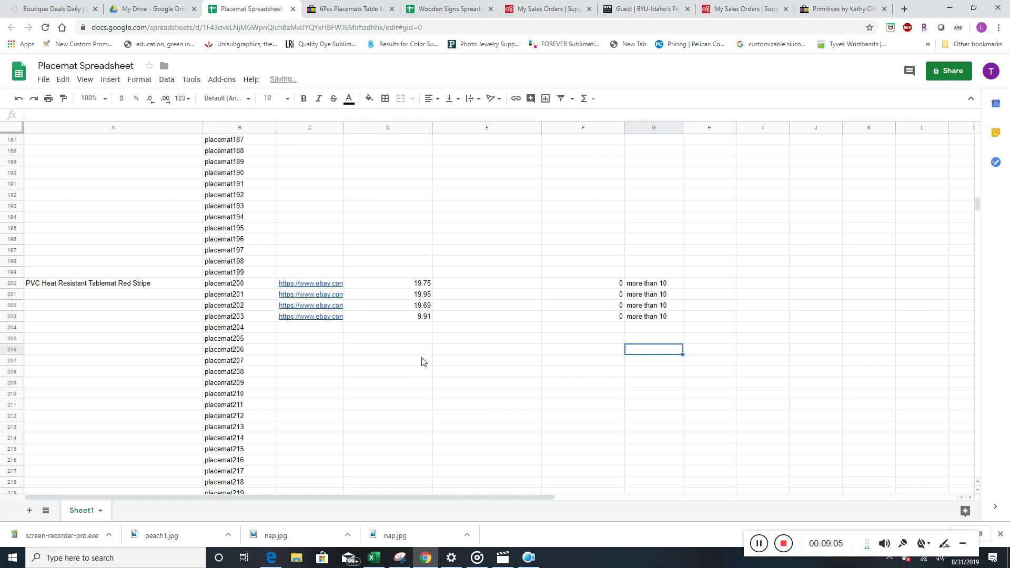
# Fill the title "PVC Heat Resistant Tablemat Red Stripe" from cell A200 down through A202 and return to the eBay listing.
pyautogui.click(68, 286)
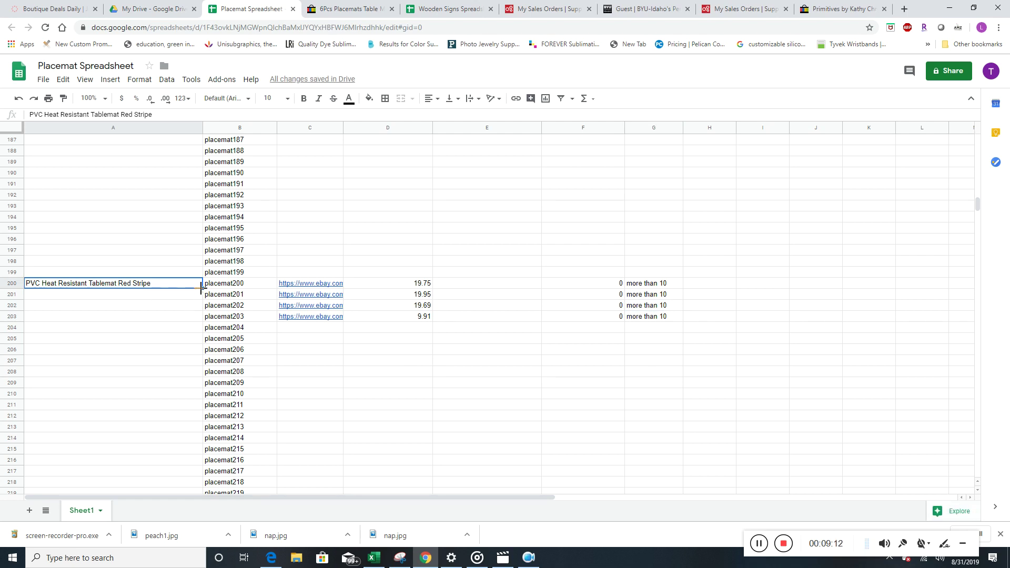
pyautogui.moveTo(201, 287); pyautogui.dragTo(198, 307)
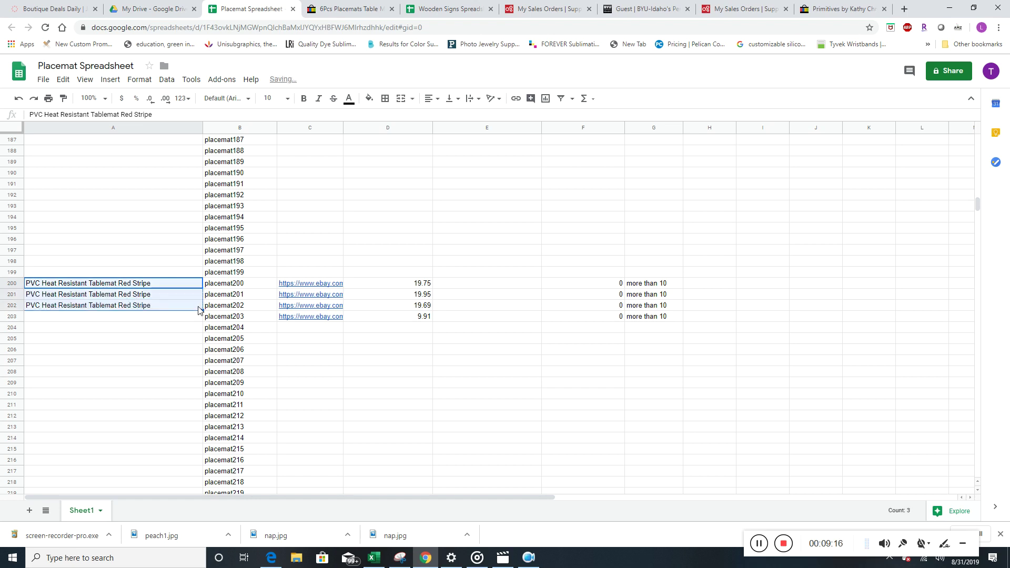
pyautogui.click(102, 338)
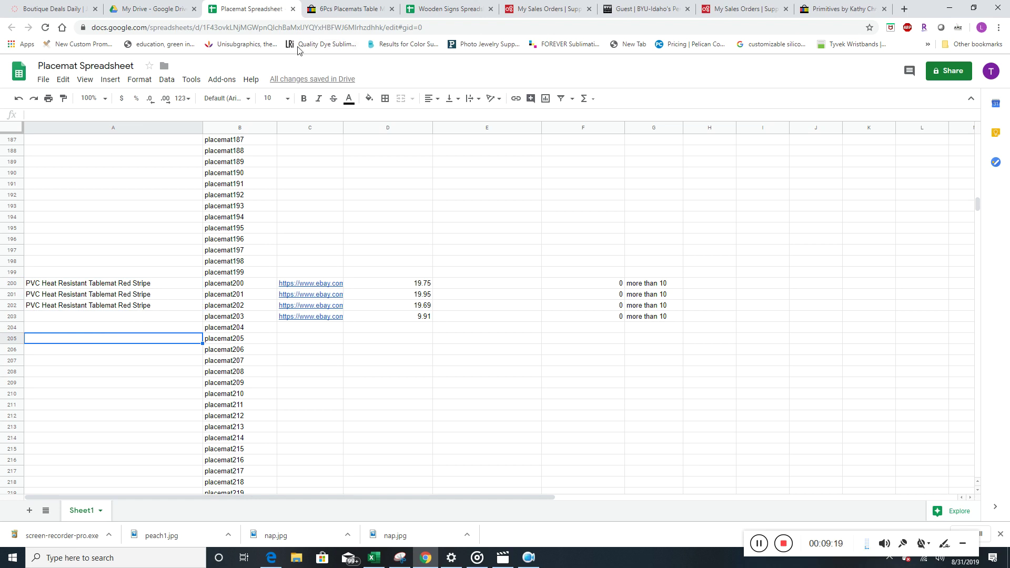
pyautogui.click(358, 9)
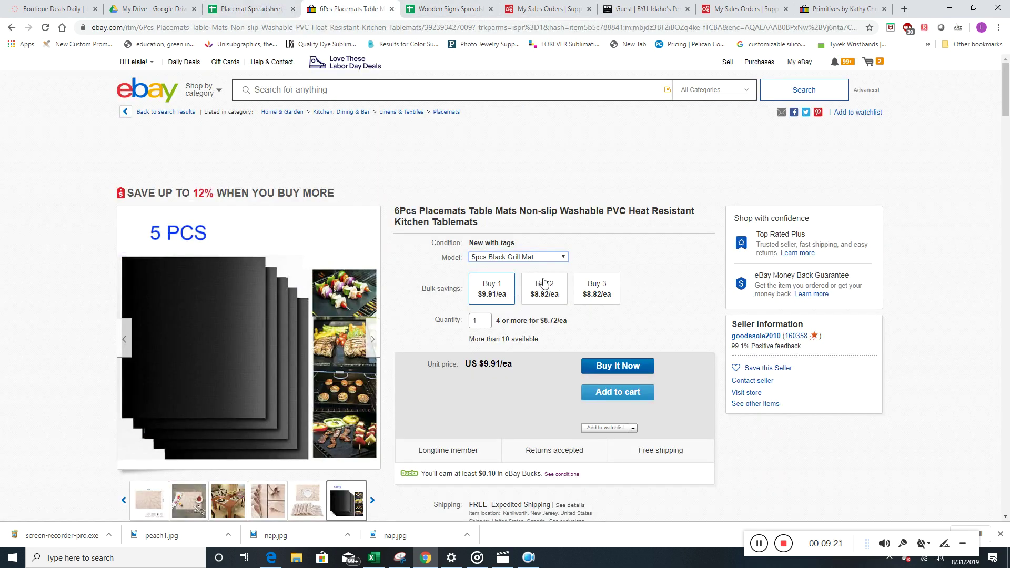
# Check the model options on the eBay listing and change the title in cell A201 to "PVC Heat Resistant Tablemat Grey".
pyautogui.click(542, 257)
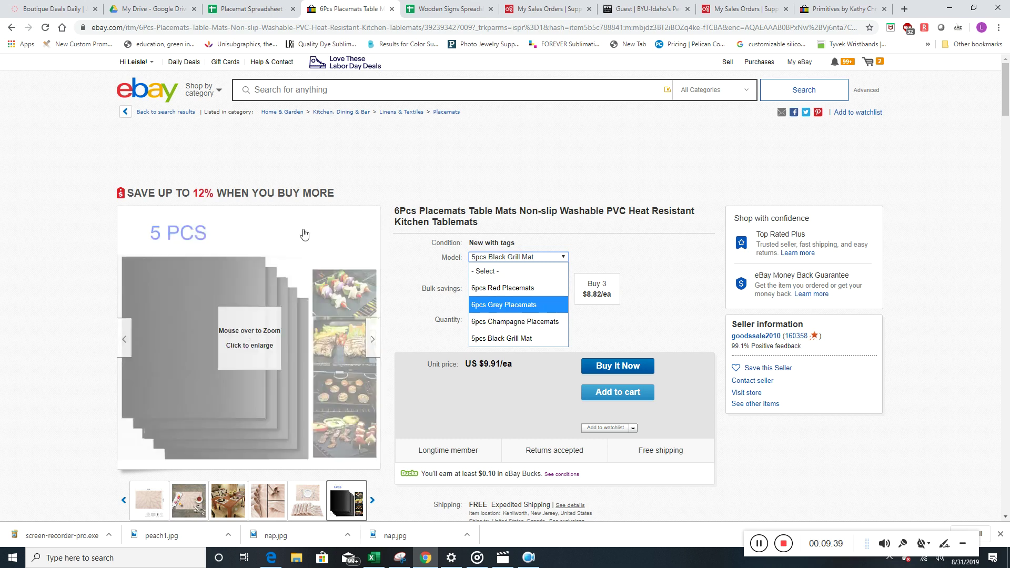
pyautogui.click(247, 9)
pyautogui.click(147, 318)
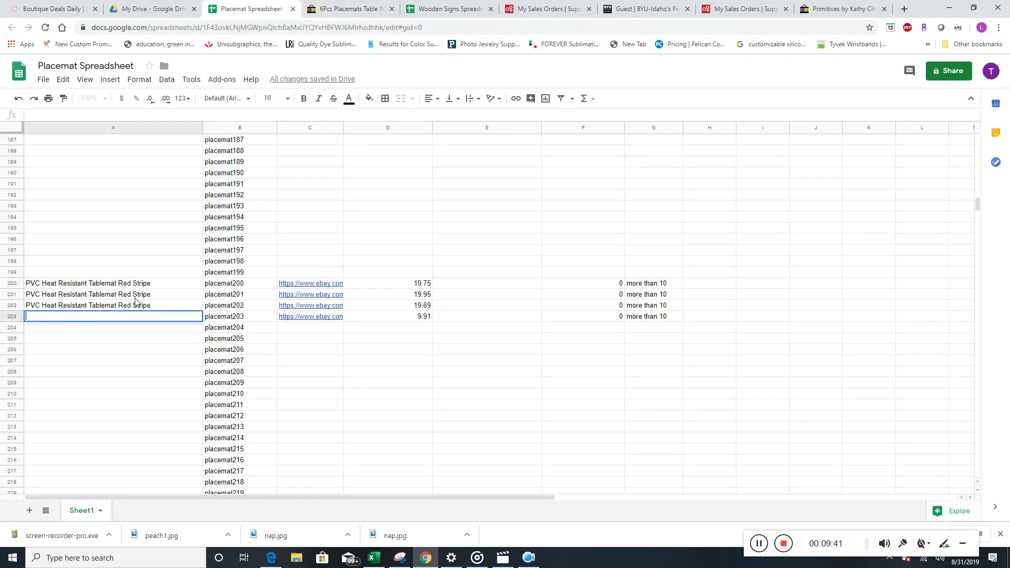
pyautogui.doubleClick(151, 295)
pyautogui.moveTo(151, 295); pyautogui.dragTo(119, 296)
pyautogui.write('Gr')
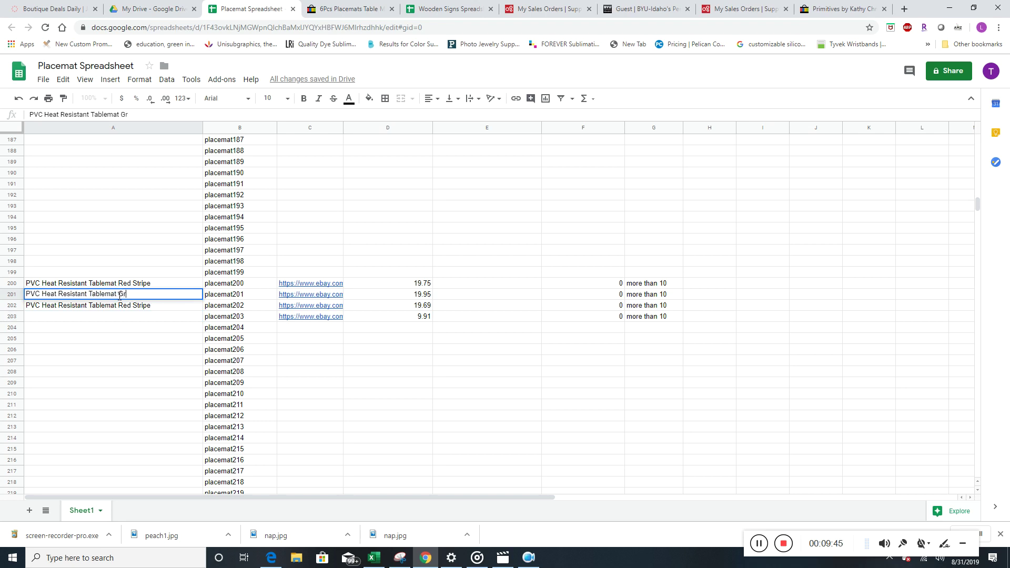
pyautogui.write('ey')
# Change the title in cell A202 to "PVC Heat Resistant Tablemat Champagne".
pyautogui.click(164, 310)
pyautogui.tripleClick(158, 305)
pyautogui.click(156, 304)
pyautogui.press('BackSpace')
pyautogui.press('BackSpace')
pyautogui.press('BackSpace')
pyautogui.press('BackSpace')
pyautogui.press('BackSpace')
pyautogui.press('BackSpace')
pyautogui.press('BackSpace')
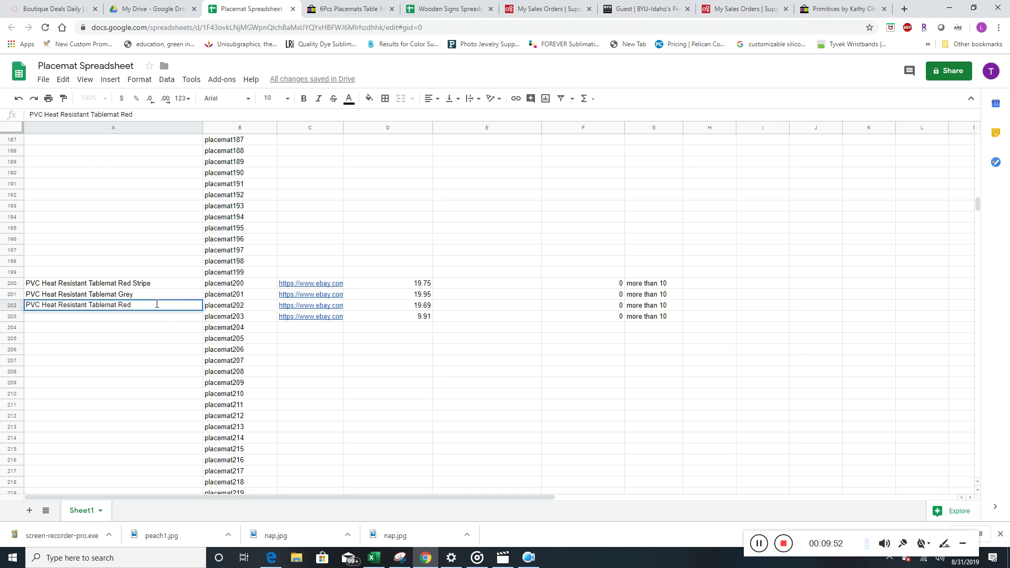
pyautogui.write('Champa')
pyautogui.press('Return')
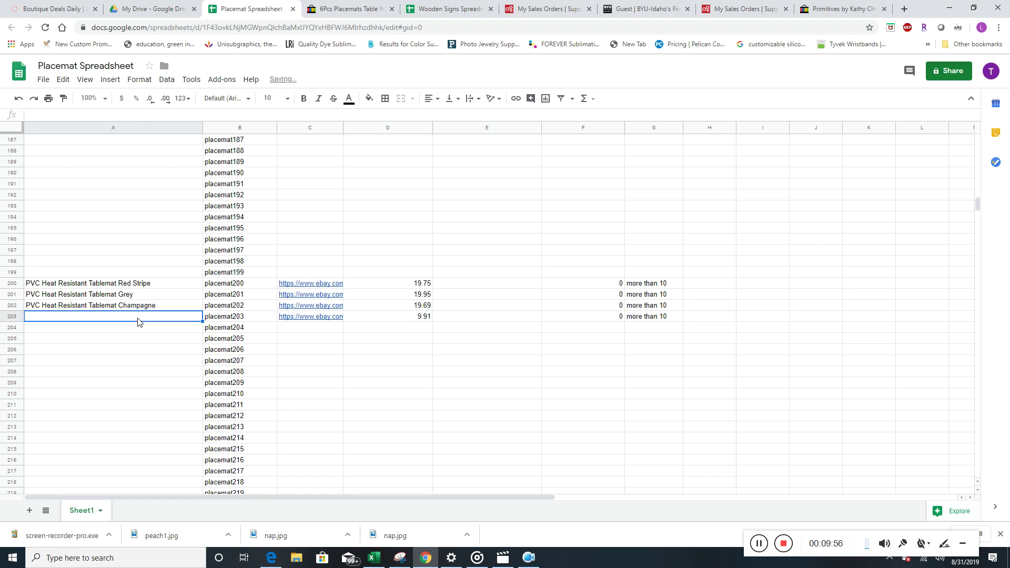
# Check the fourth model on the eBay listing and enter "PVC Grill Mat Set of 5 Black" as the title in cell A203.
pyautogui.click(316, 16)
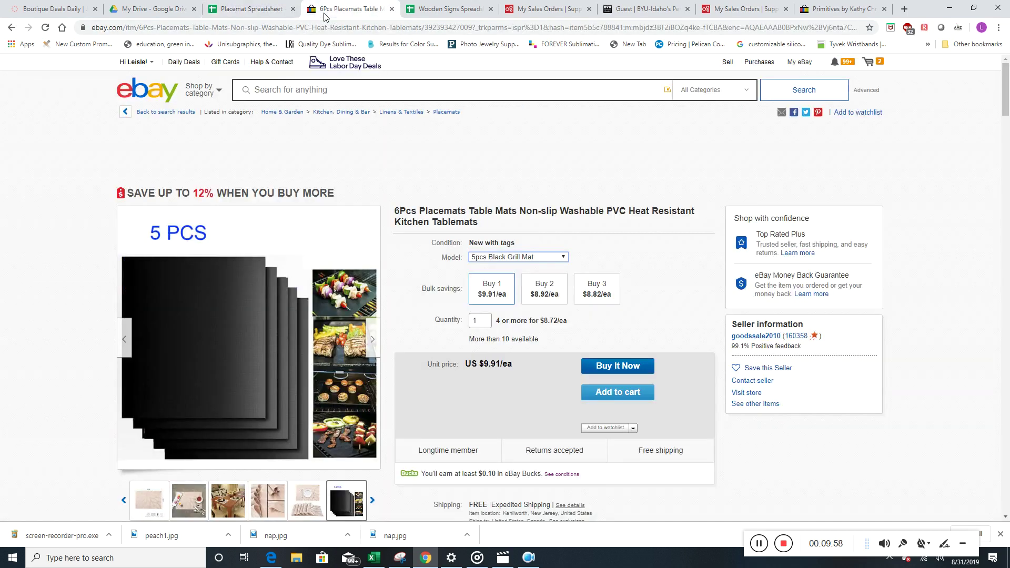
pyautogui.click(547, 258)
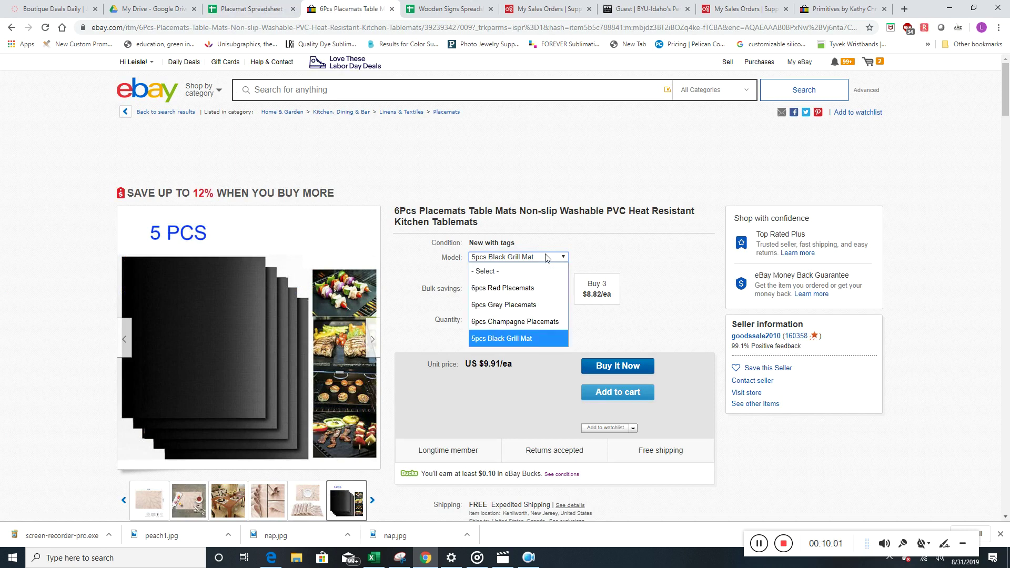
pyautogui.click(589, 258)
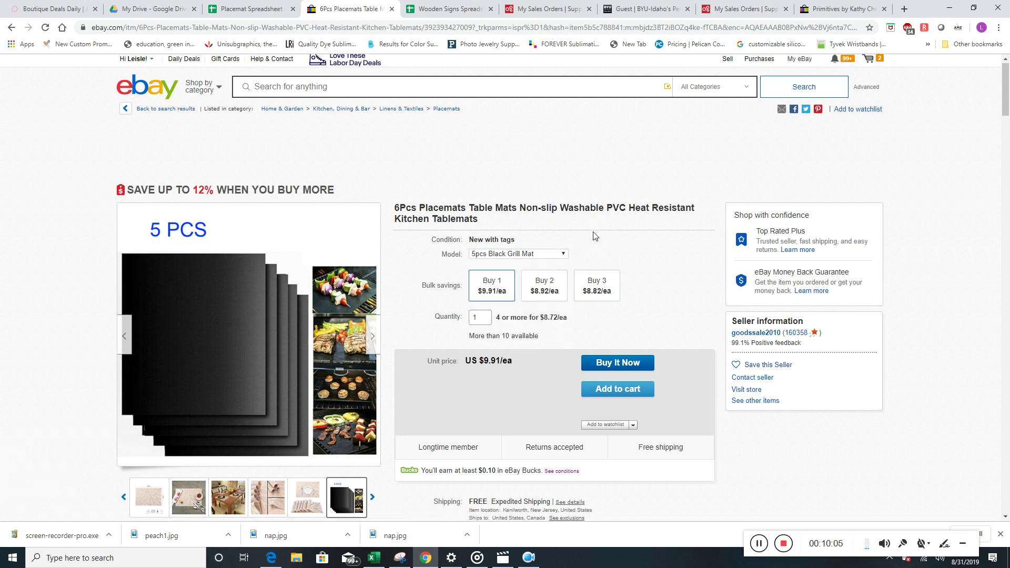
pyautogui.scroll(-3, 592, 248)
pyautogui.scroll(3, 562, 260)
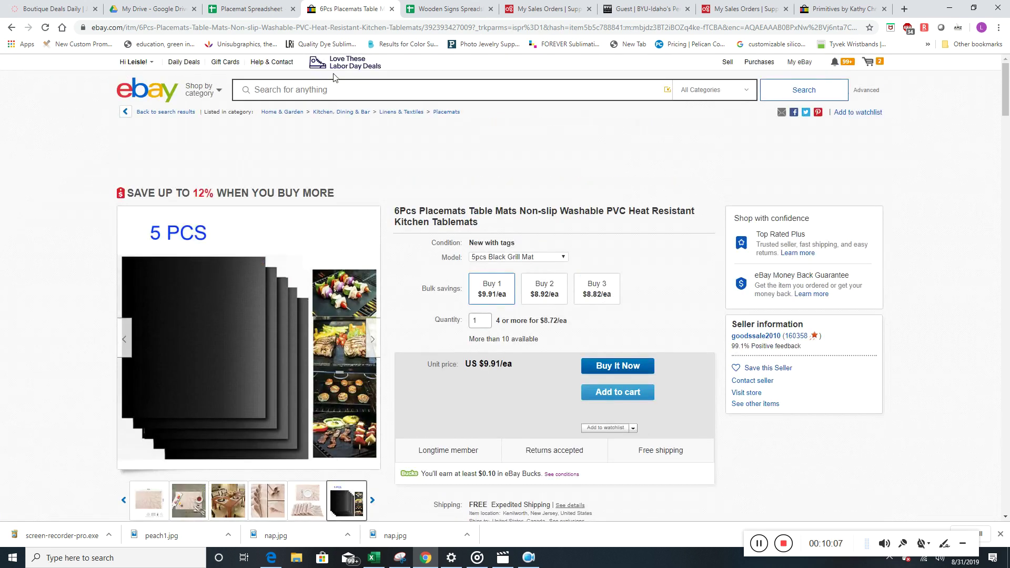
pyautogui.click(250, 11)
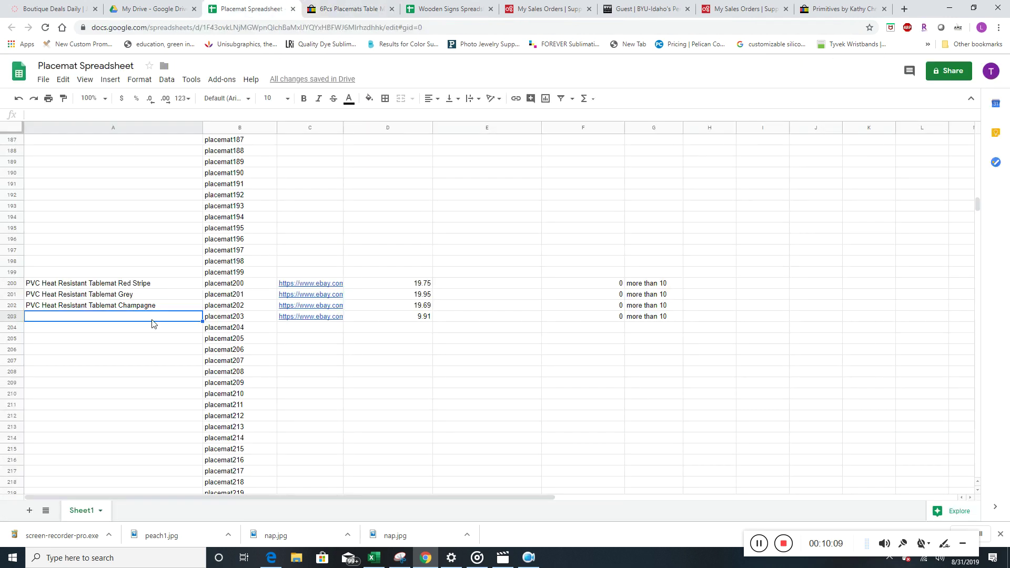
pyautogui.write('PVC')
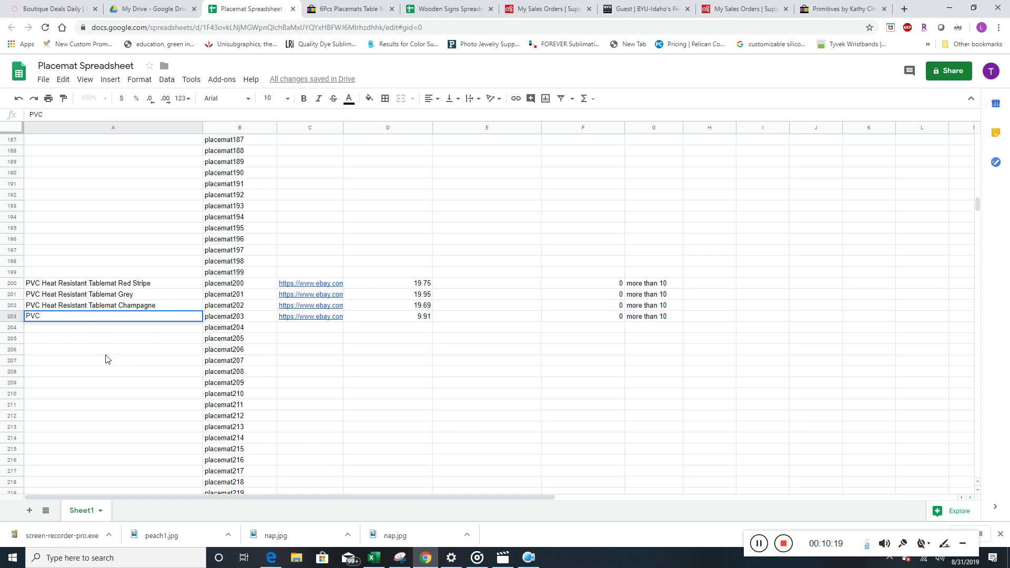
pyautogui.write('Gre')
pyautogui.write('ll Mat Set')
pyautogui.write(' of ')
pyautogui.write('5 Black')
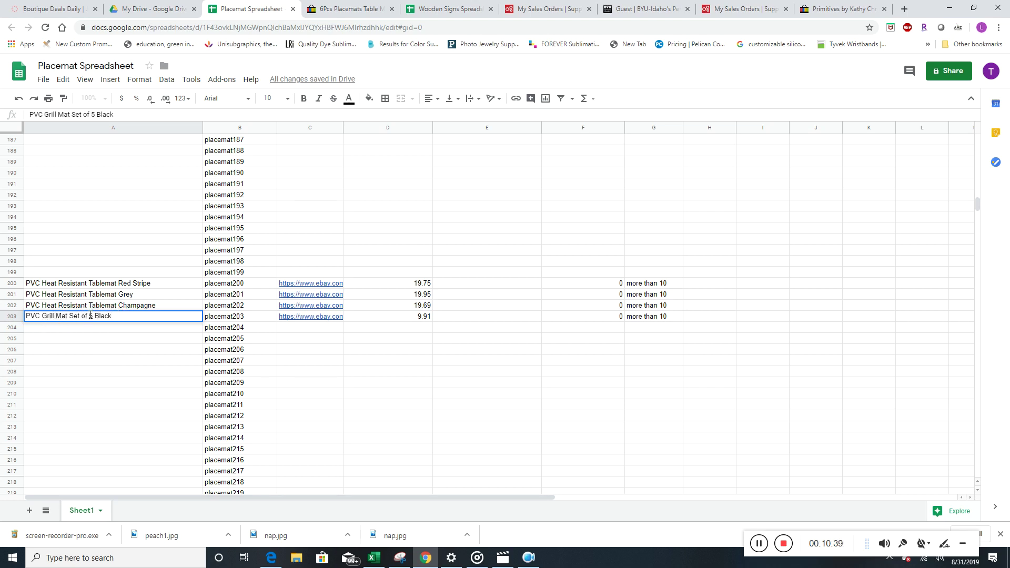
# Insert "Set of 6" before "Champagne" in the title in cell A202.
pyautogui.tripleClick(117, 306)
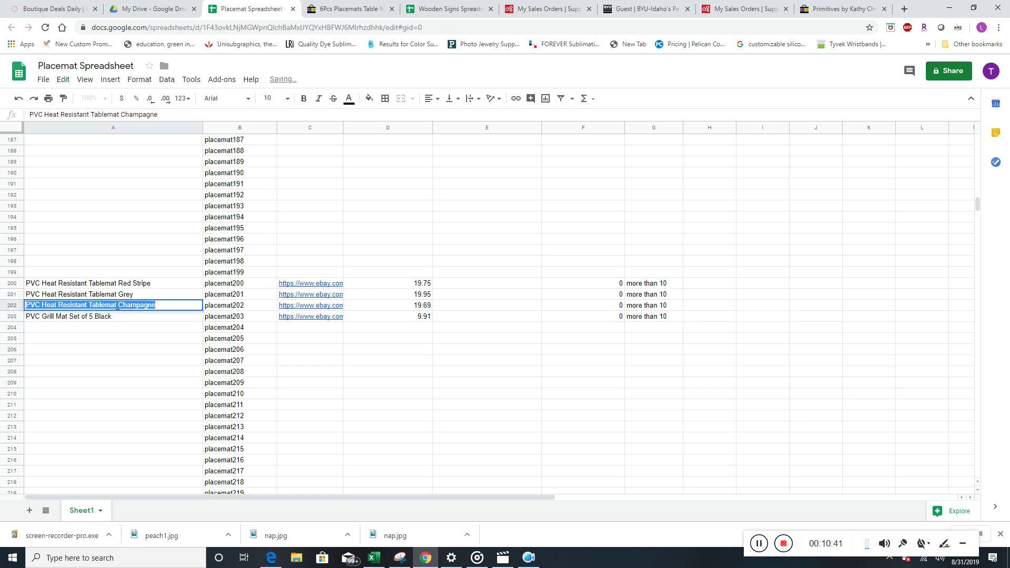
pyautogui.click(118, 307)
pyautogui.write('Set o')
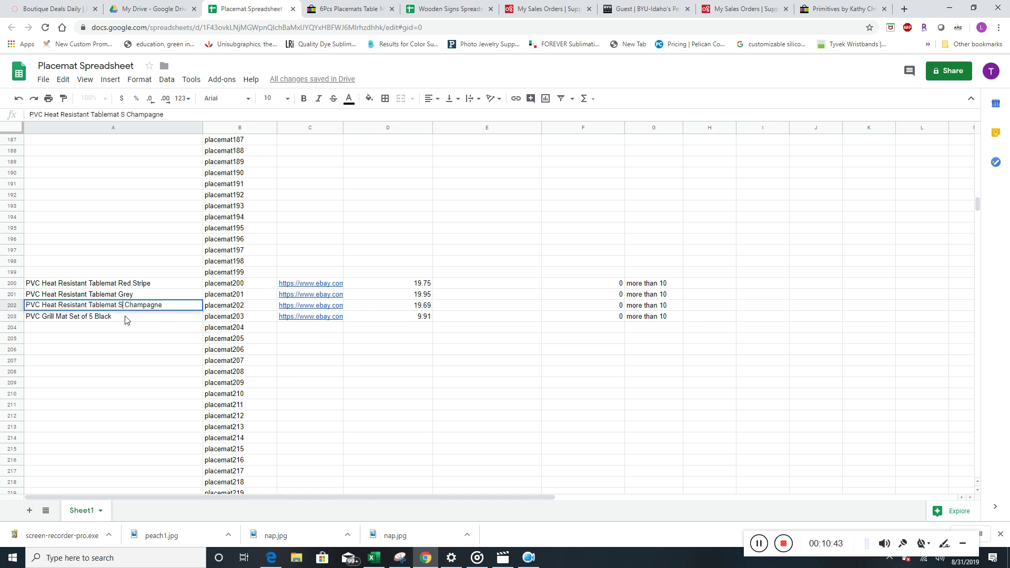
pyautogui.write('f 6')
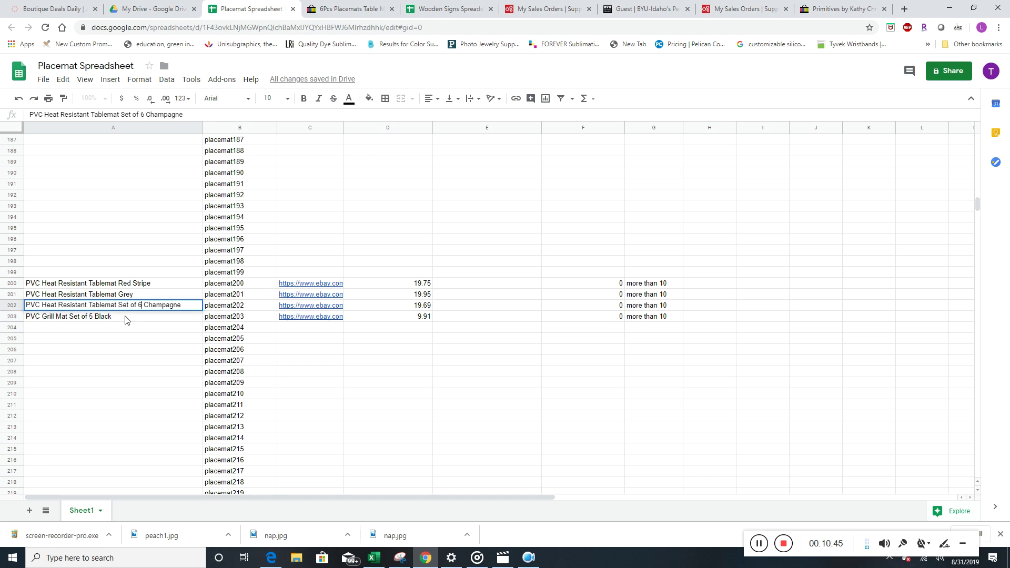
# Insert "Set of 6" before the colour in the titles in cells A201 and A200.
pyautogui.doubleClick(115, 294)
pyautogui.click(117, 295)
pyautogui.write('Set')
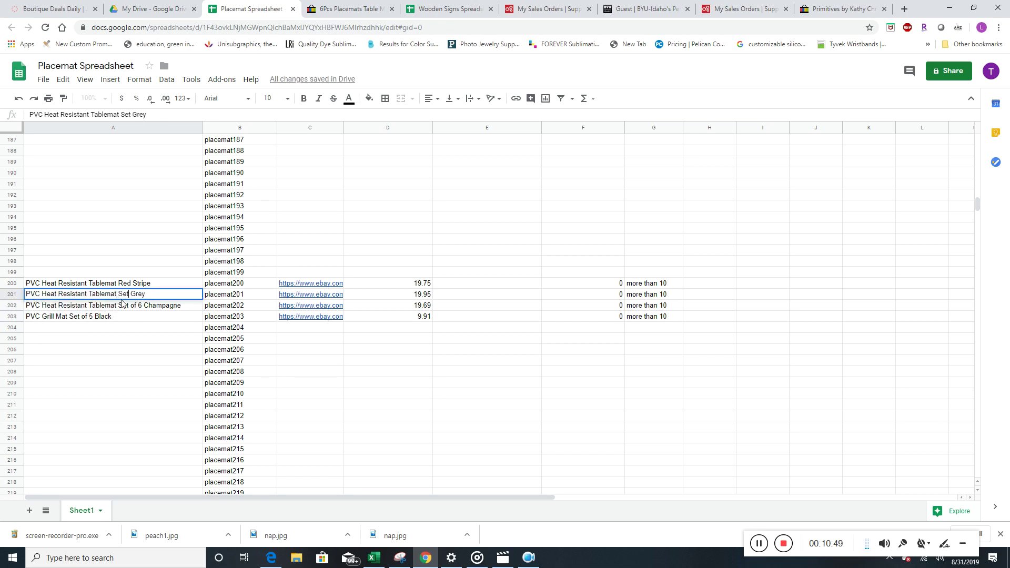
pyautogui.click(150, 349)
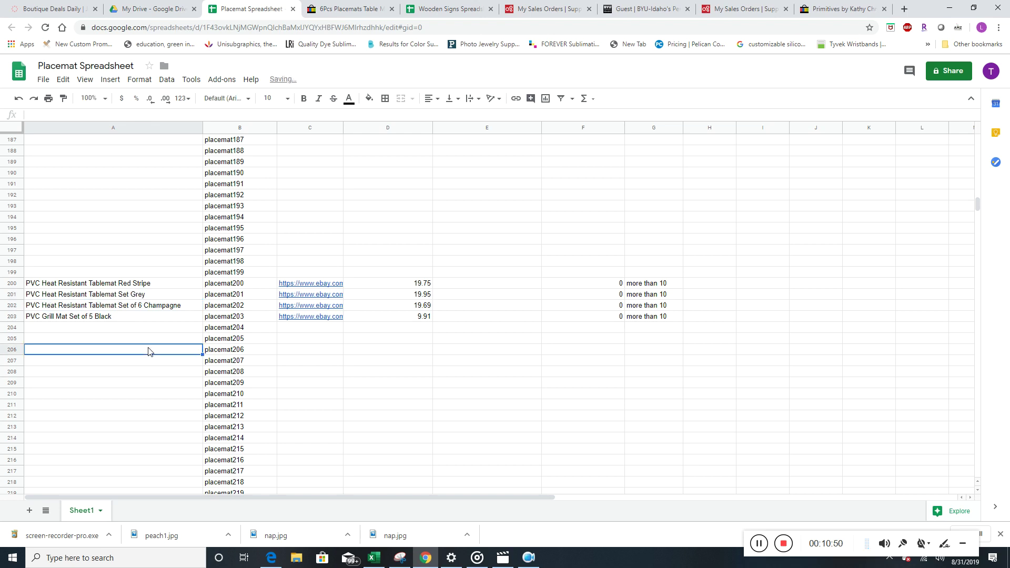
pyautogui.doubleClick(118, 284)
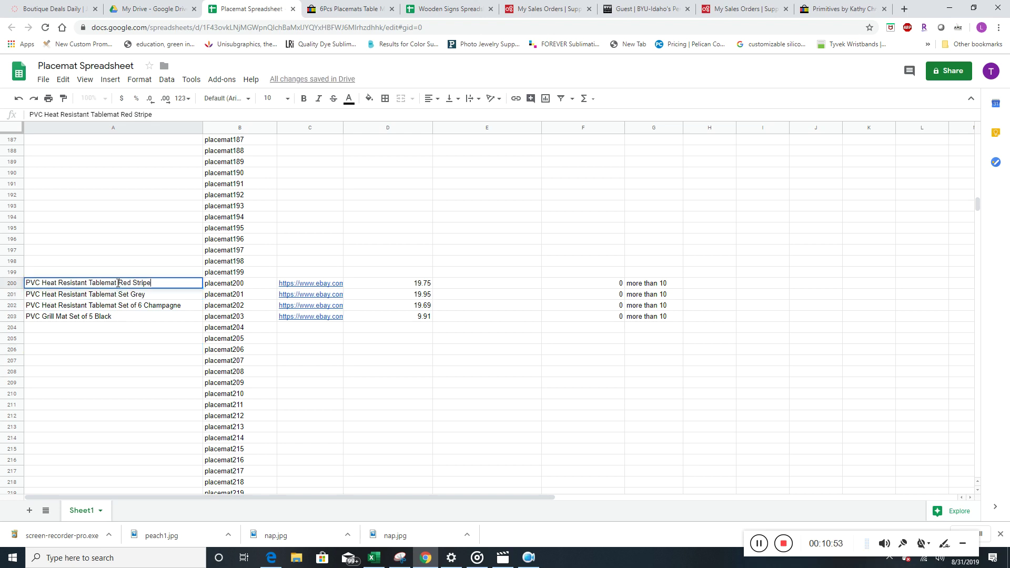
pyautogui.write('Set ')
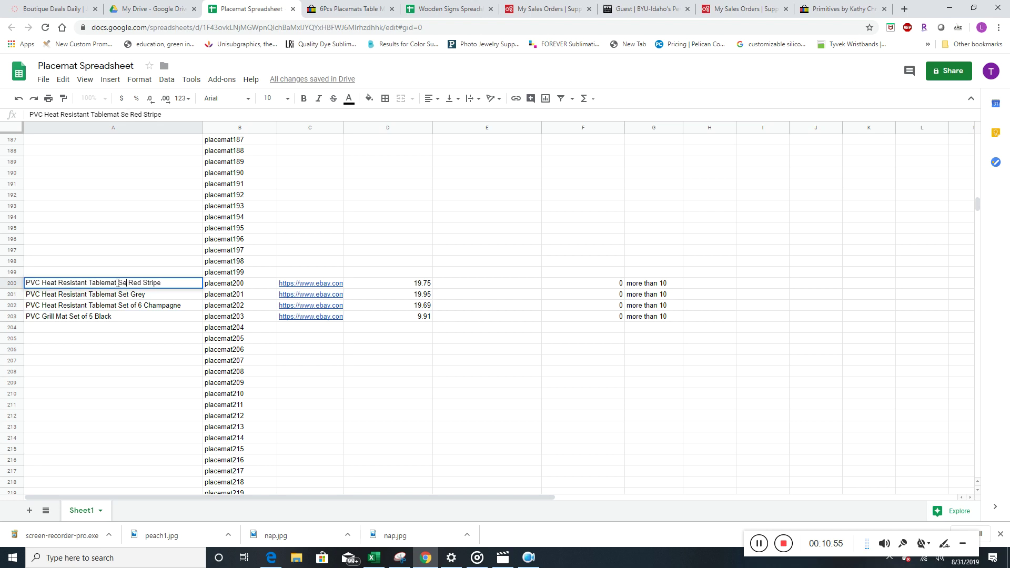
pyautogui.write('of 6')
pyautogui.click(129, 296)
pyautogui.doubleClick(129, 296)
pyautogui.click(129, 296)
pyautogui.write('of 6')
pyautogui.click(185, 461)
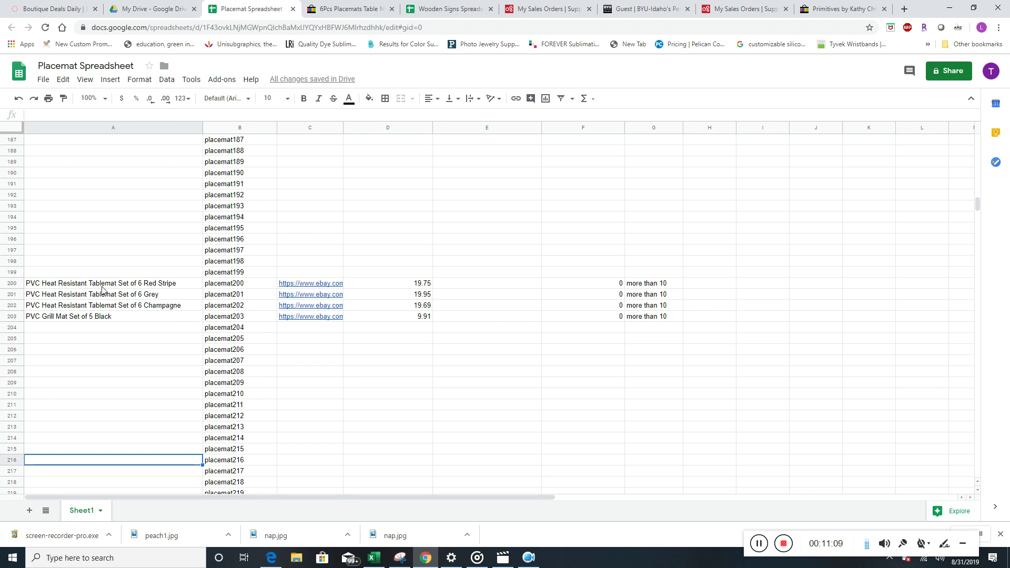
# Look over the numbered placemat rows around 200 and 300 and return to the first empty title cell, A16.
pyautogui.scroll(-4, 110, 374)
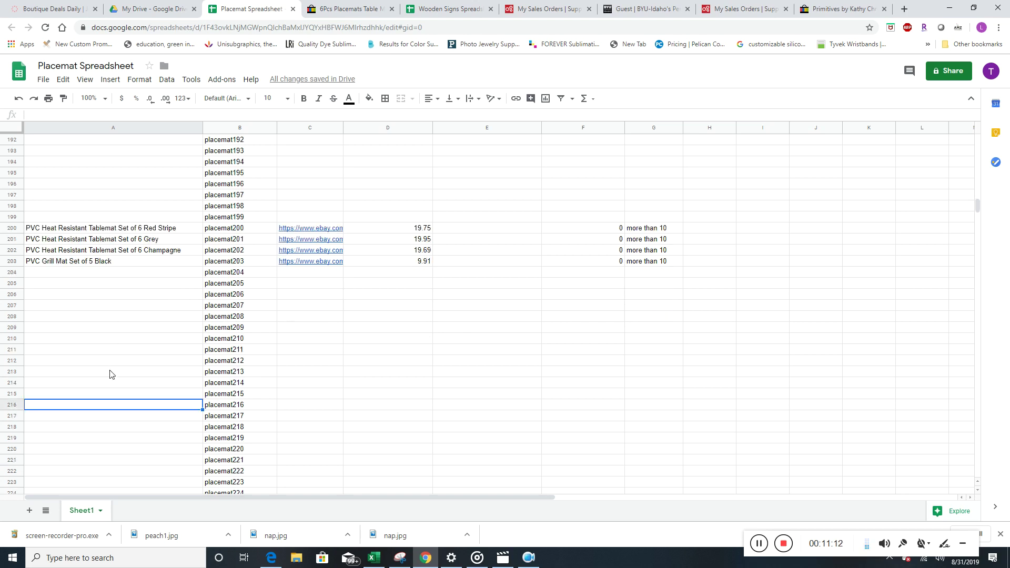
pyautogui.scroll(-18, 110, 374)
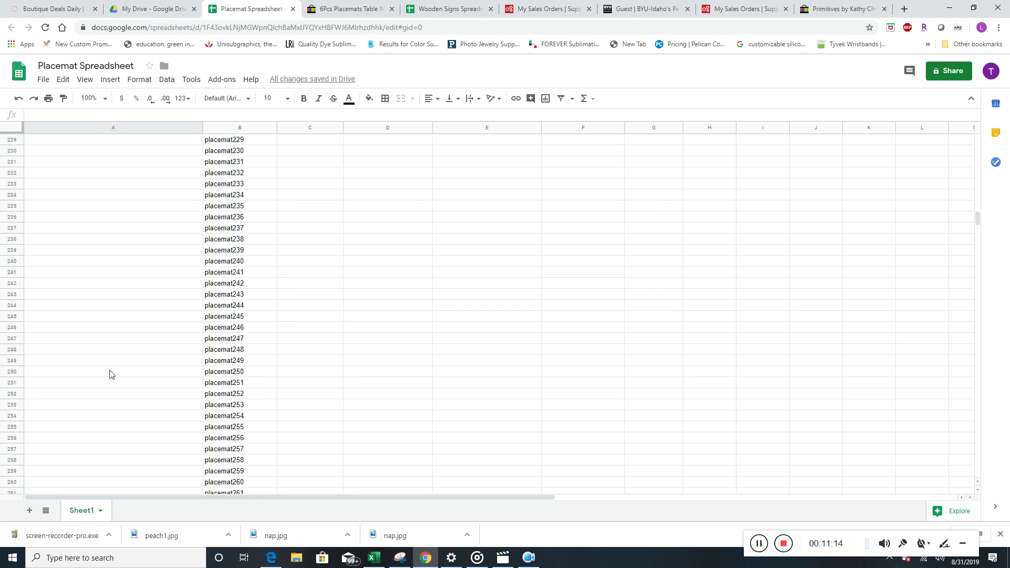
pyautogui.scroll(-14, 110, 375)
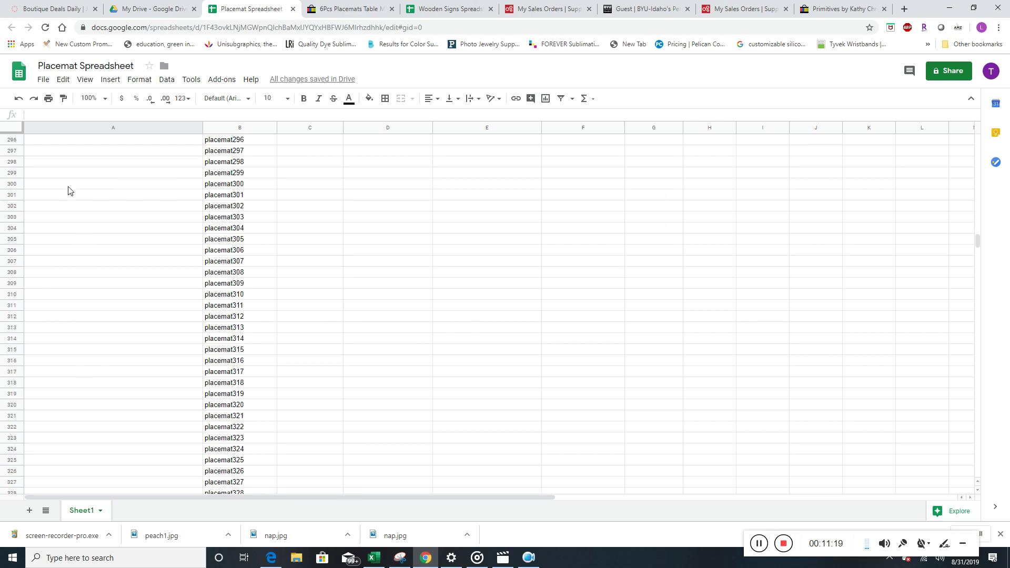
pyautogui.scroll(16, 108, 272)
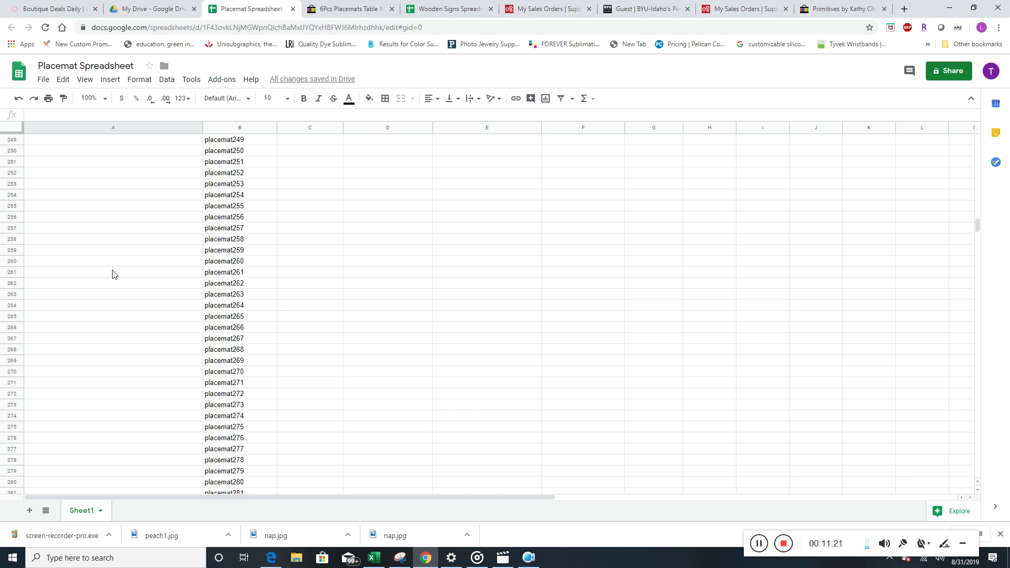
pyautogui.scroll(20, 112, 274)
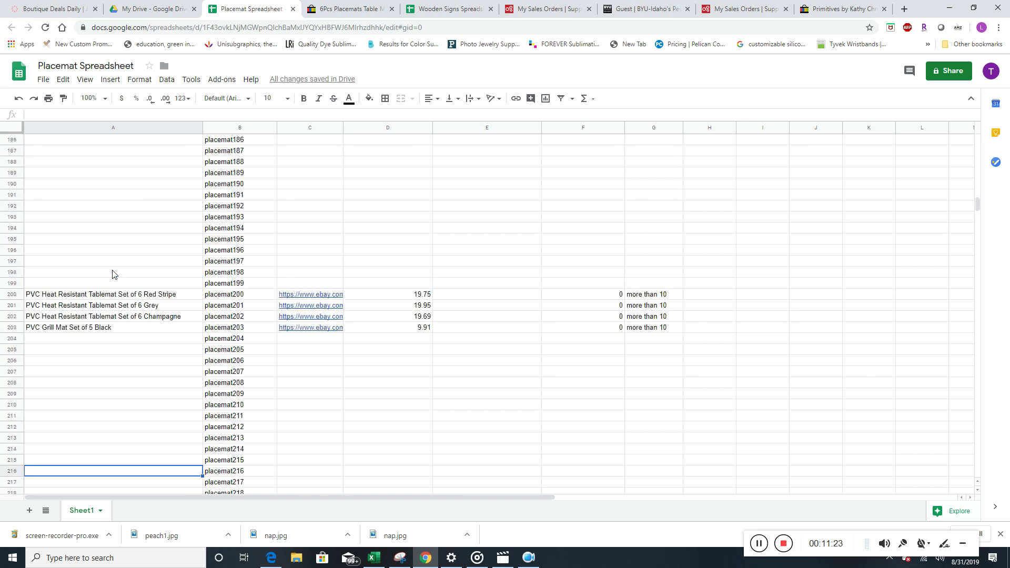
pyautogui.scroll(3, 112, 274)
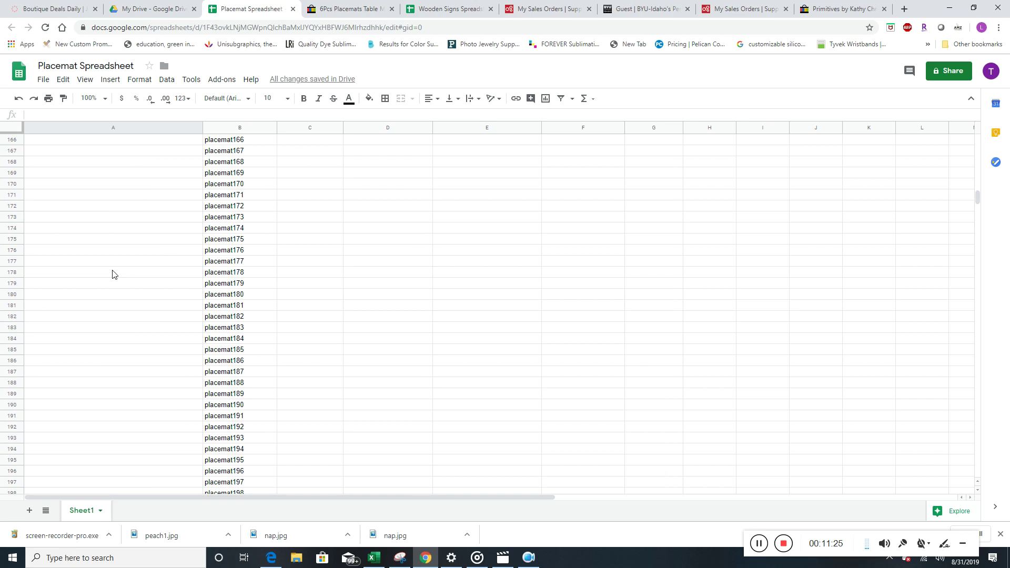
pyautogui.scroll(12, 112, 274)
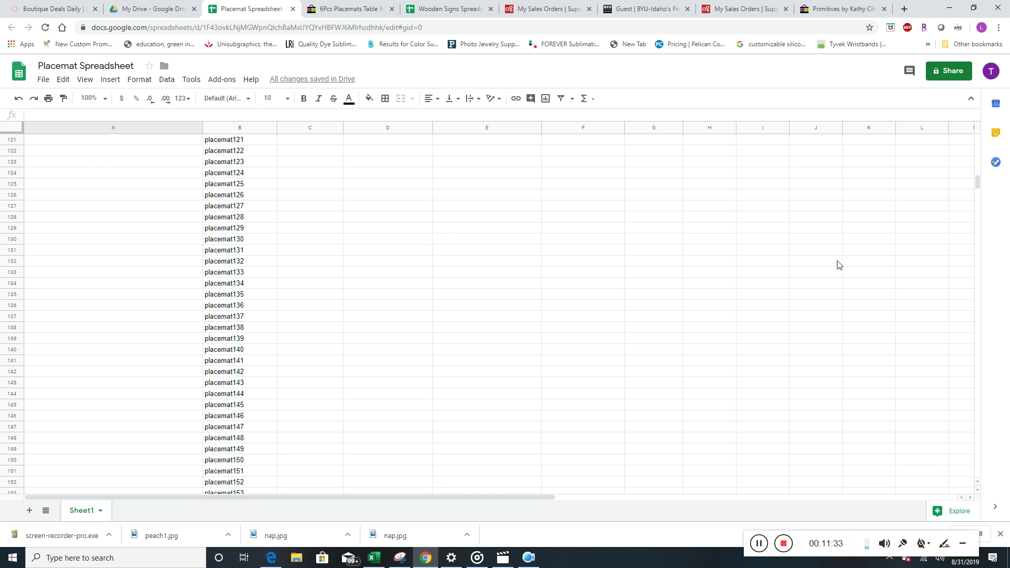
pyautogui.moveTo(977, 184); pyautogui.dragTo(975, 140)
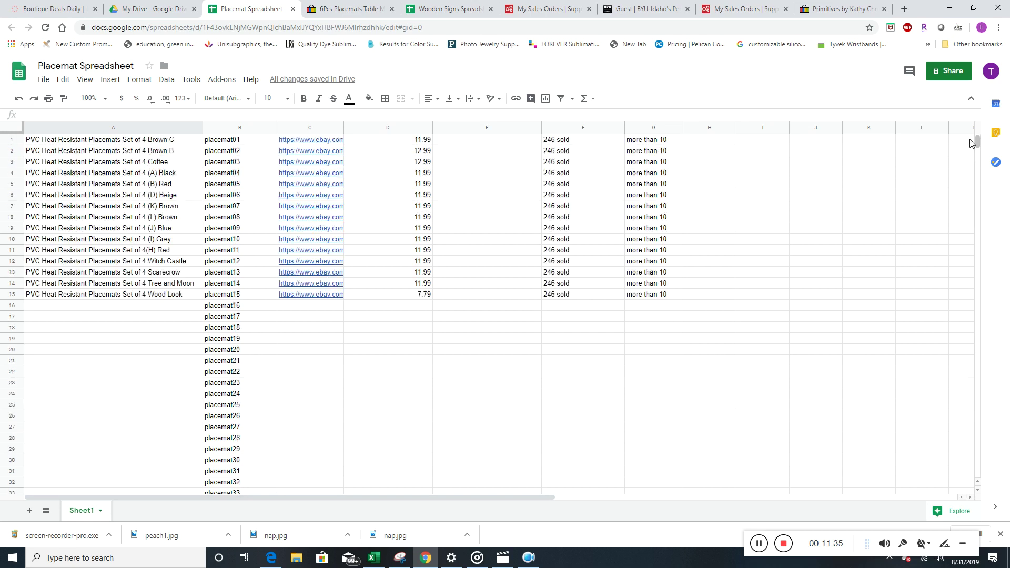
pyautogui.click(177, 376)
pyautogui.click(156, 309)
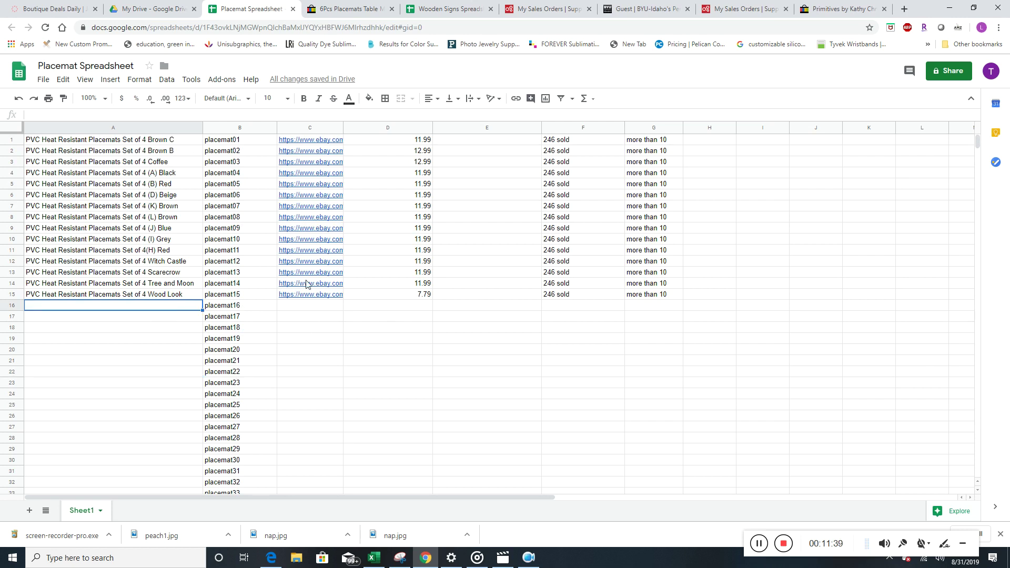
# Return to the eBay tablemats search results and open the $19.77 listing for the grey 6Pcs Placemats Table Mats.
pyautogui.click(357, 11)
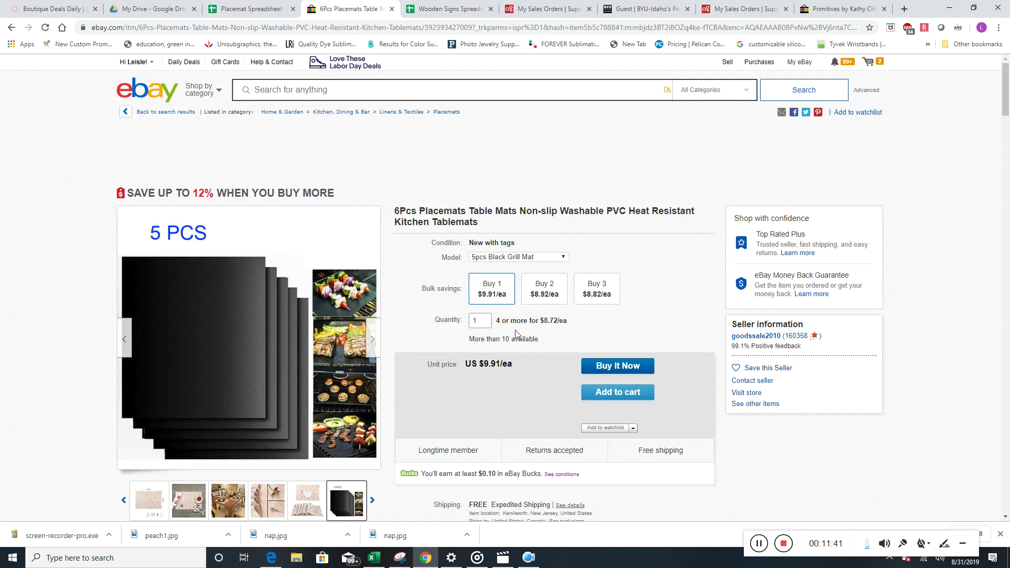
pyautogui.click(11, 27)
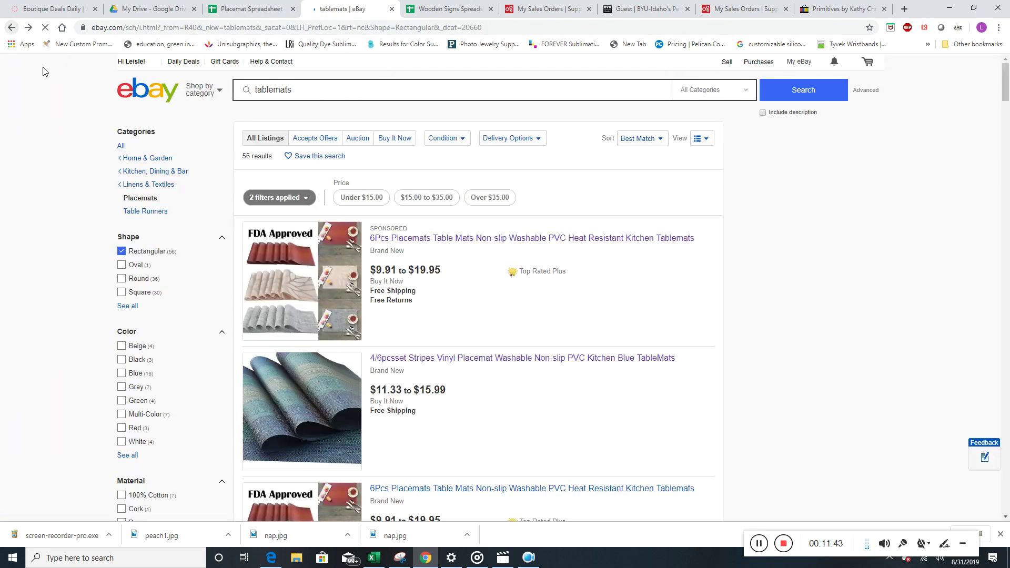
pyautogui.scroll(-3, 451, 361)
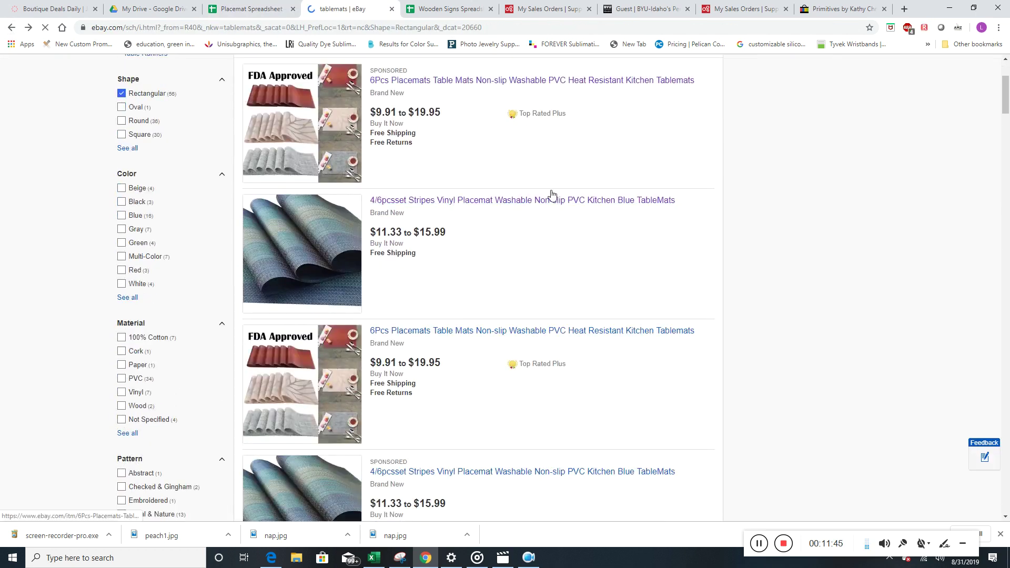
pyautogui.scroll(-3, 509, 310)
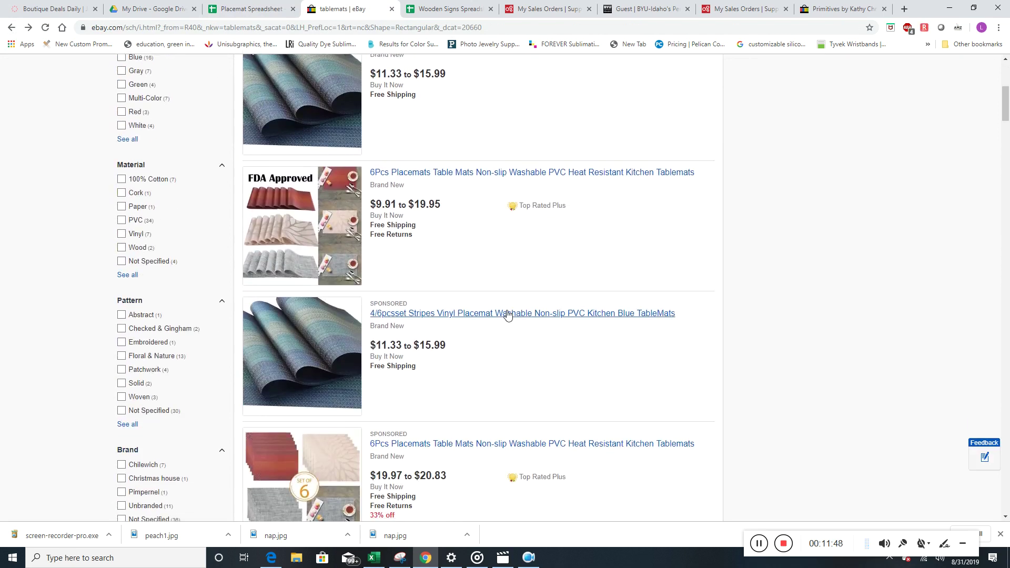
pyautogui.scroll(-3, 506, 313)
pyautogui.scroll(-3, 507, 313)
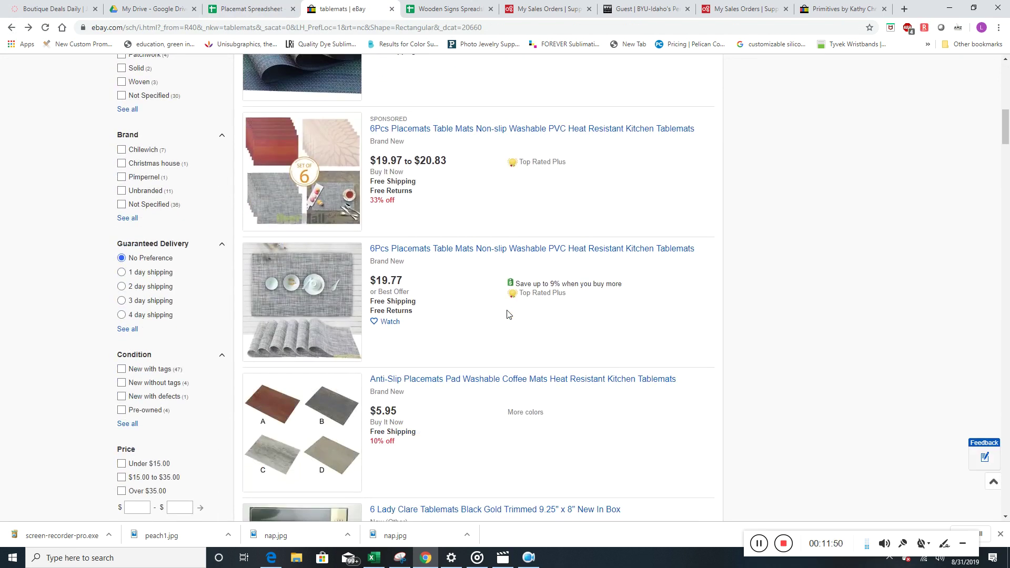
pyautogui.click(436, 248)
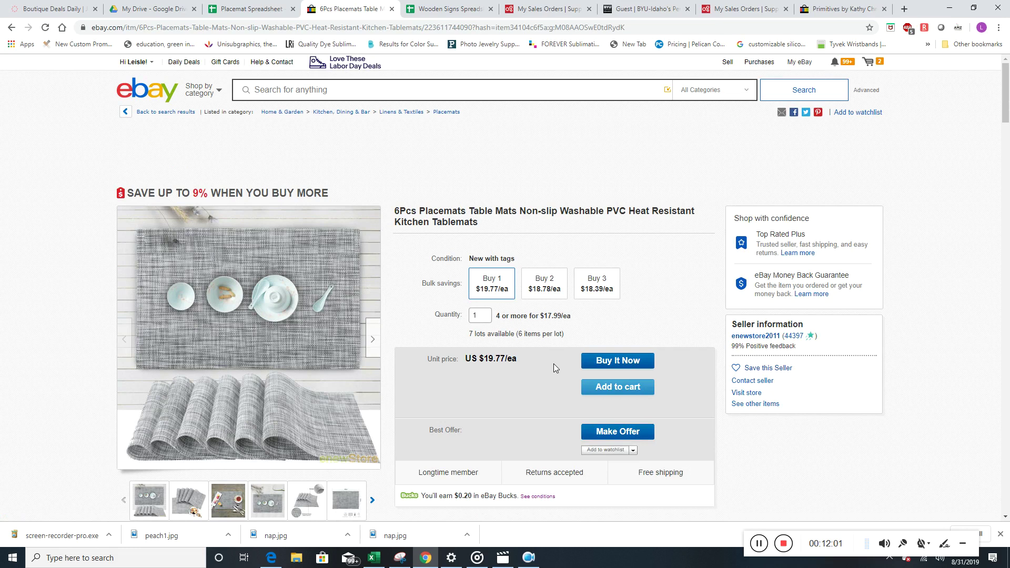
pyautogui.scroll(-2, 522, 368)
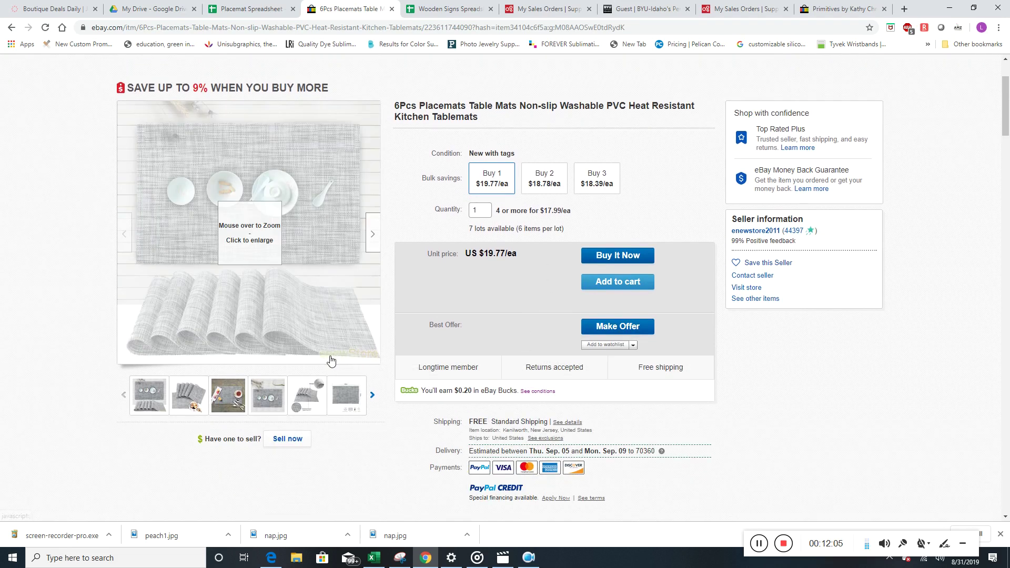
pyautogui.moveTo(842, 538)
pyautogui.mouseDown()
pyautogui.moveTo(823, 516)
pyautogui.moveTo(758, 493)
pyautogui.mouseUp()
pyautogui.click(860, 497)
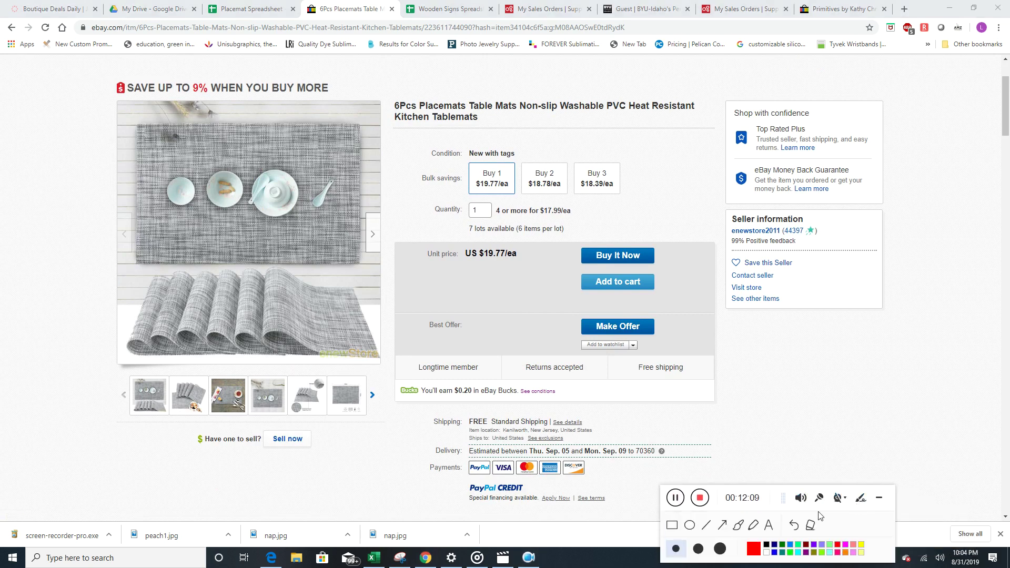
pyautogui.click(757, 550)
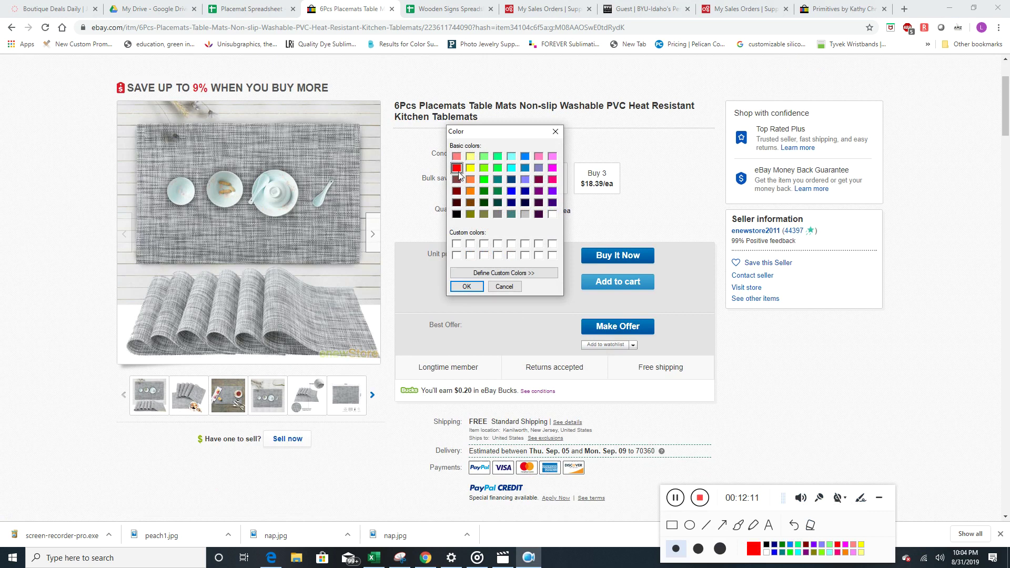
pyautogui.click(465, 286)
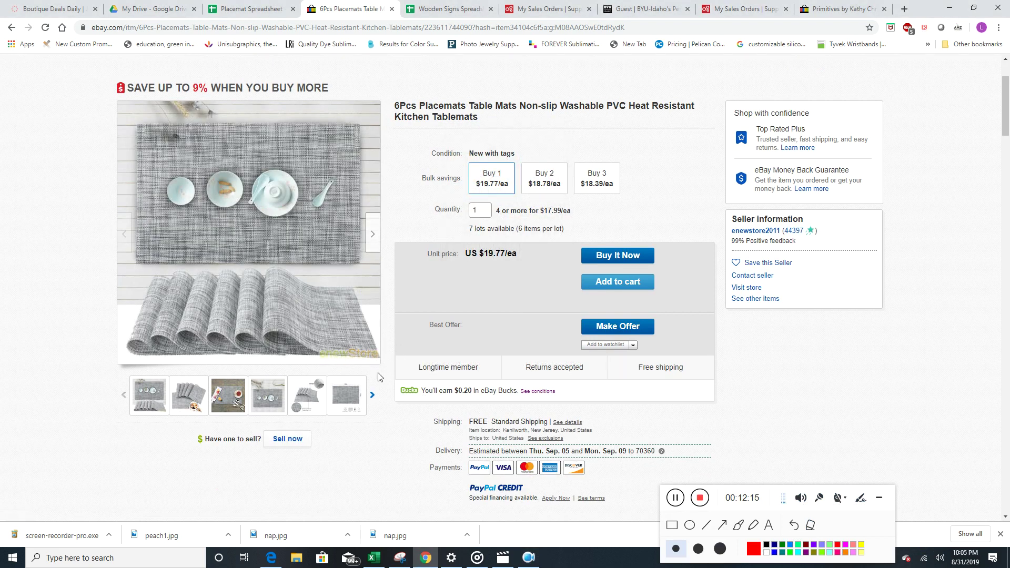
pyautogui.moveTo(757, 495); pyautogui.dragTo(835, 539)
# Look through the product photos of the grey 6Pcs Placemats Table Mats listing.
pyautogui.click(198, 396)
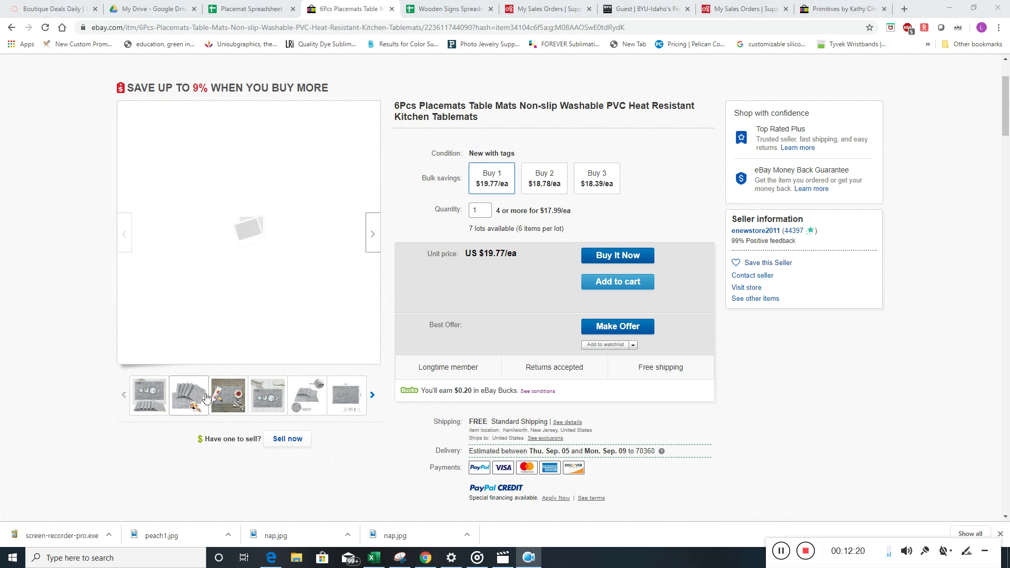
pyautogui.click(228, 396)
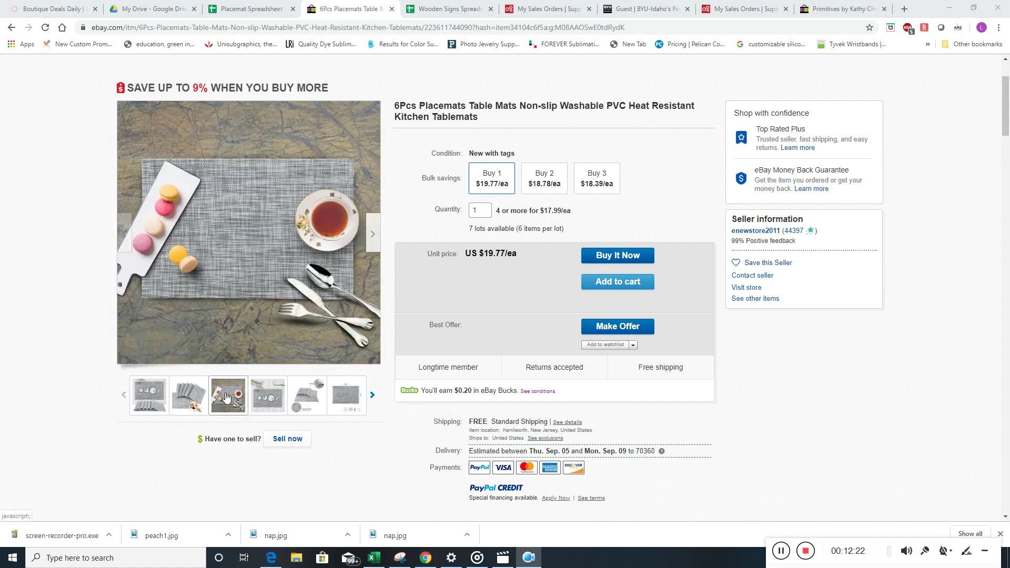
pyautogui.click(258, 399)
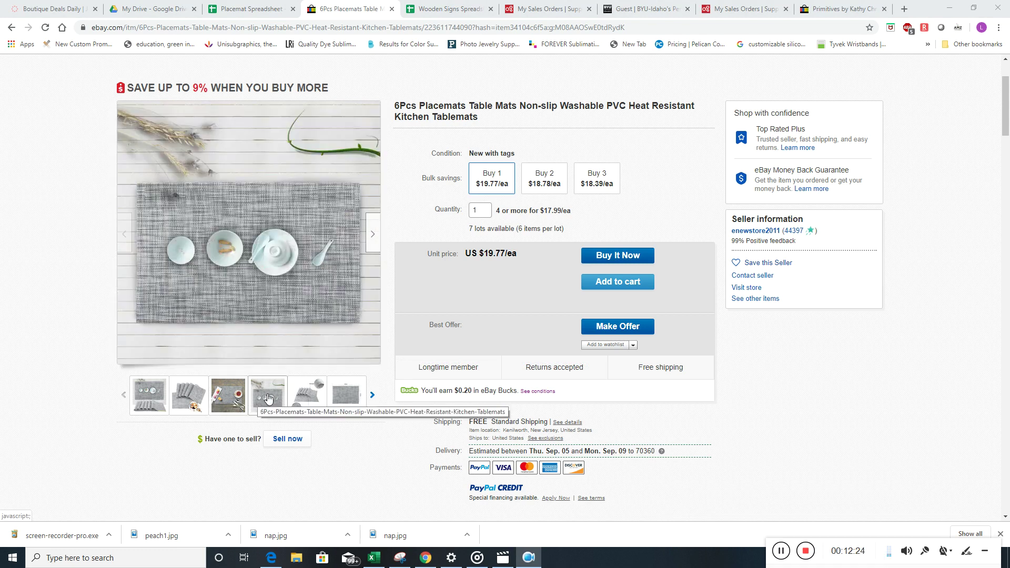
pyautogui.click(288, 398)
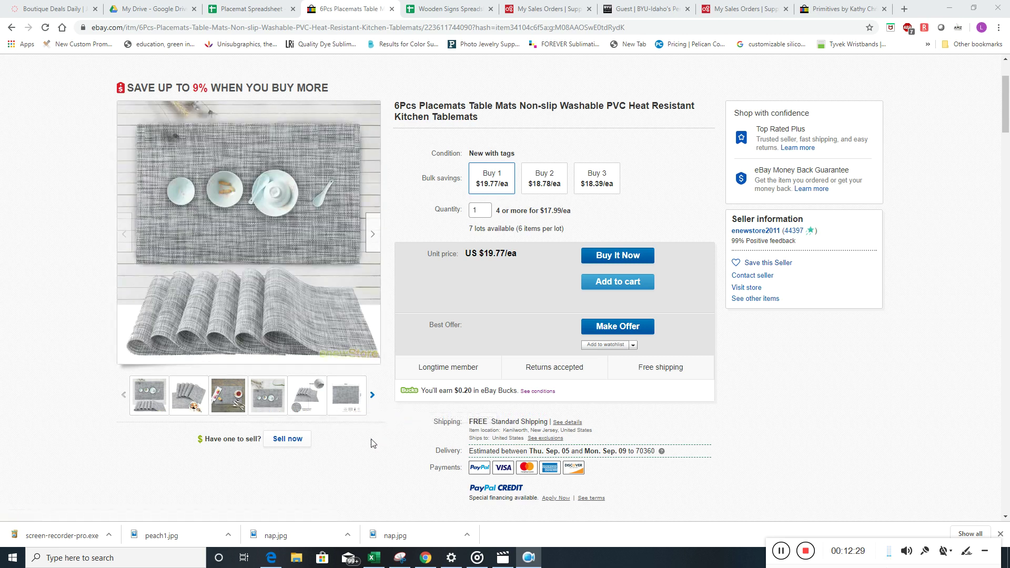
pyautogui.scroll(-1, 462, 431)
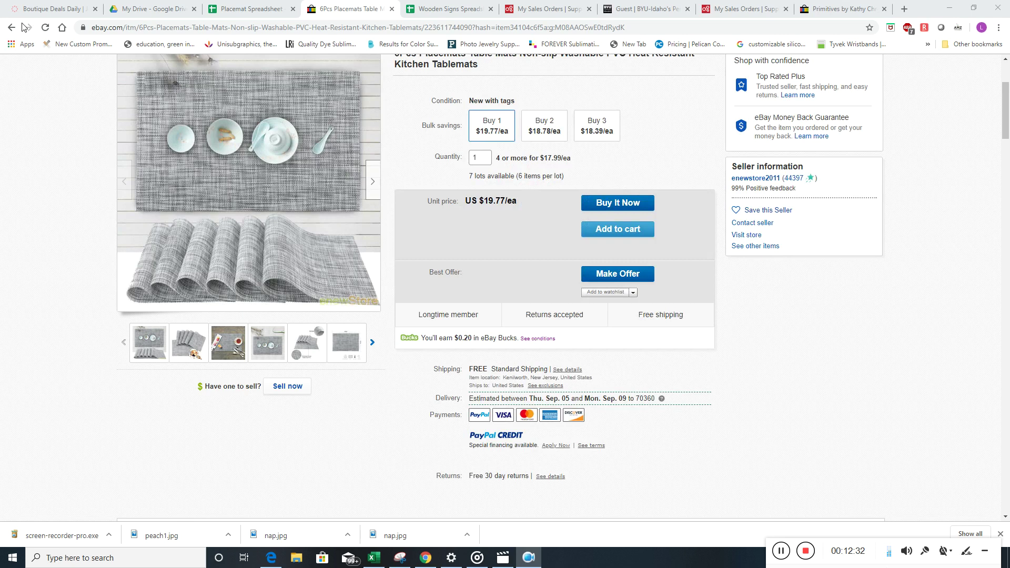
# Open the $5.95 Anti-Slip Placemats Pad listing from the search results and check its variant in size B, colour Blue.
pyautogui.click(11, 29)
pyautogui.scroll(-3, 455, 233)
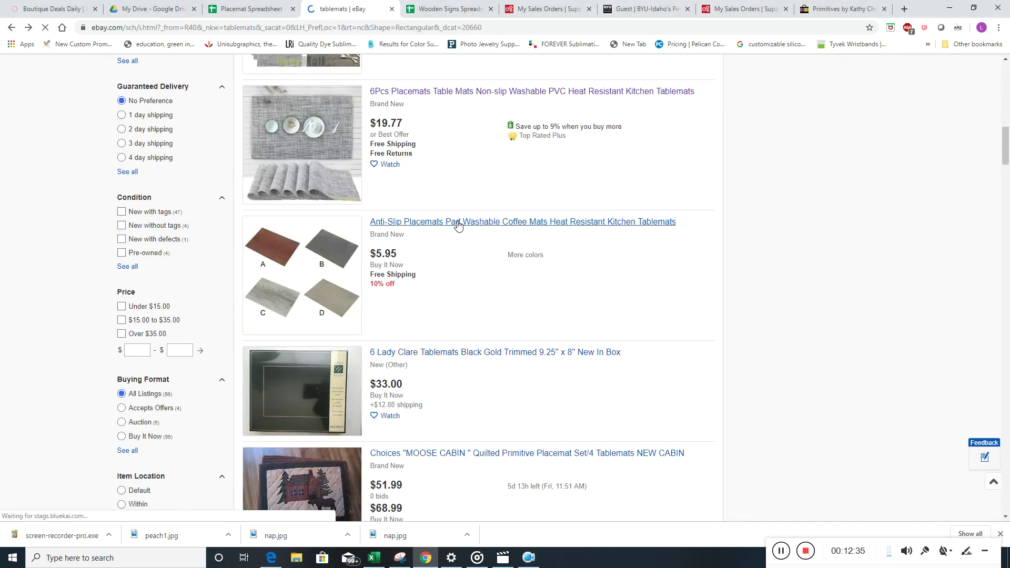
pyautogui.click(493, 223)
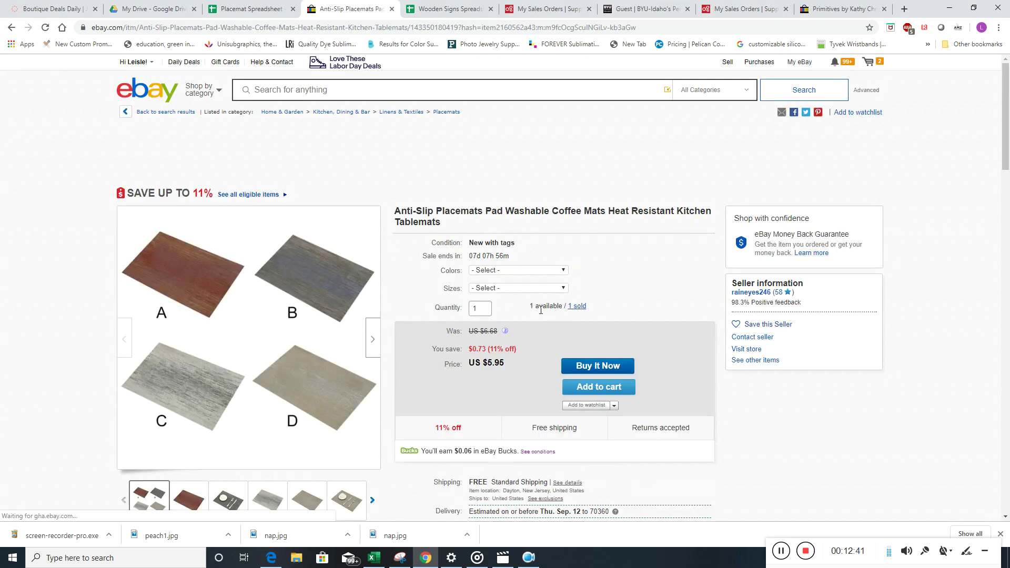
pyautogui.click(556, 286)
pyautogui.click(523, 336)
pyautogui.click(530, 271)
pyautogui.click(507, 300)
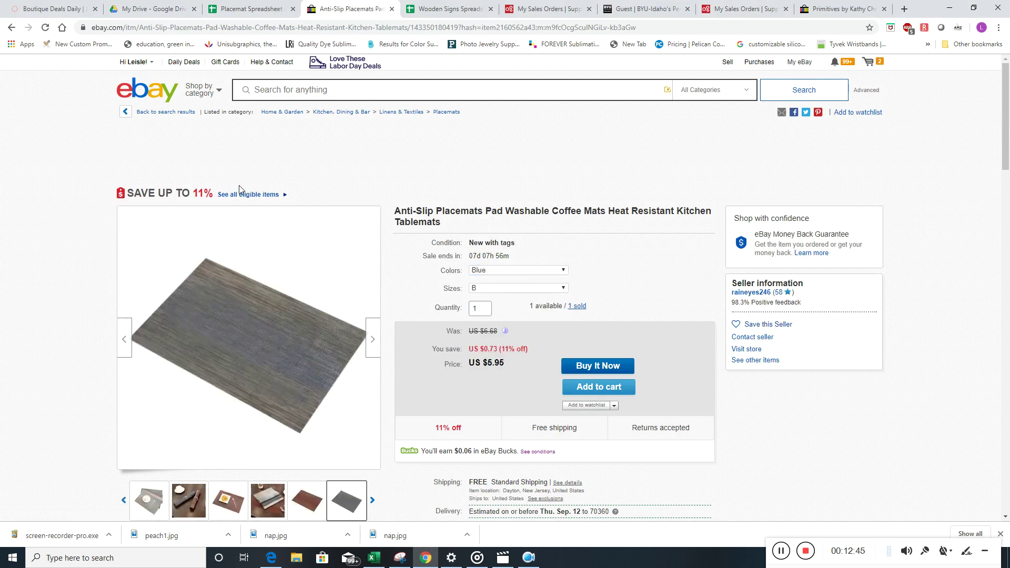
# Return to the tablemats results, look through the remaining listings and open the $17.89 Set of 8 Placemats Stain Resistant listing.
pyautogui.click(12, 28)
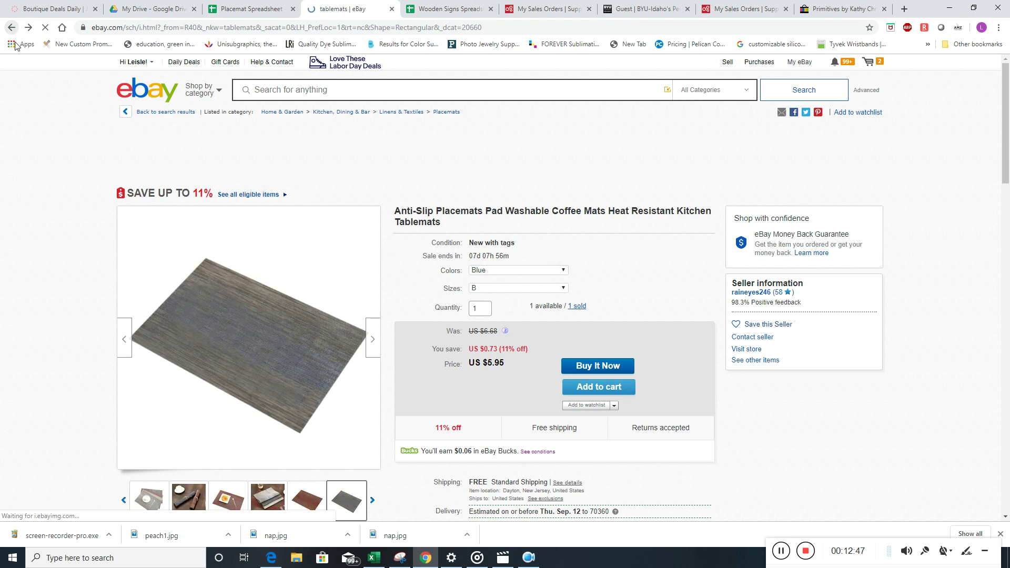
pyautogui.scroll(-13, 382, 284)
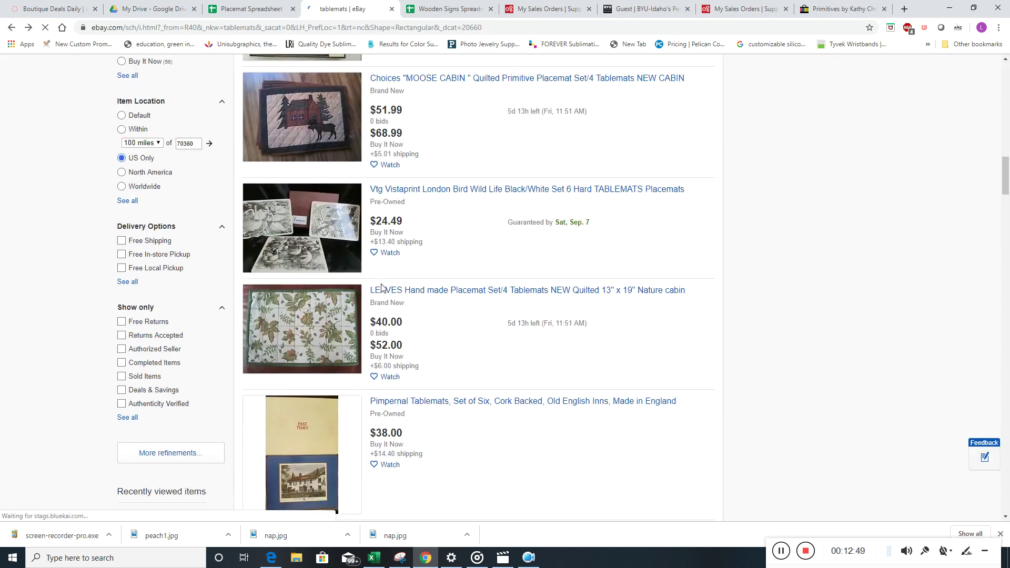
pyautogui.scroll(-3, 382, 287)
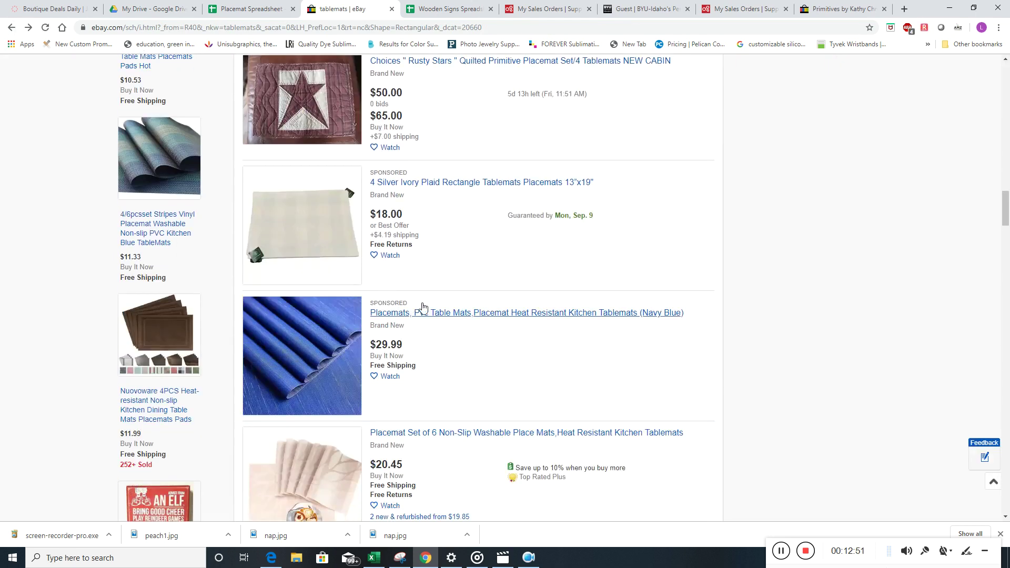
pyautogui.scroll(-4, 553, 348)
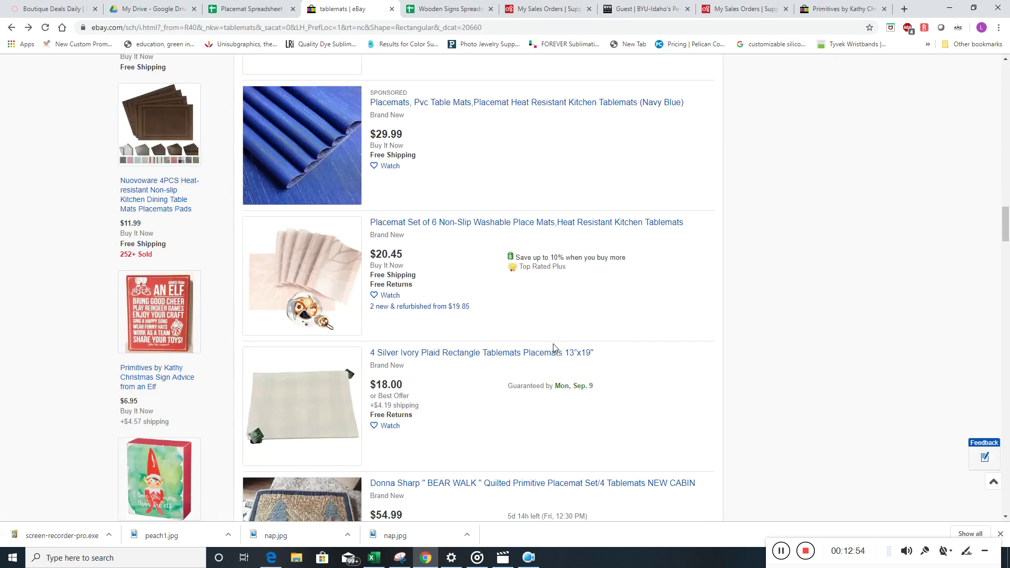
pyautogui.scroll(-10, 554, 349)
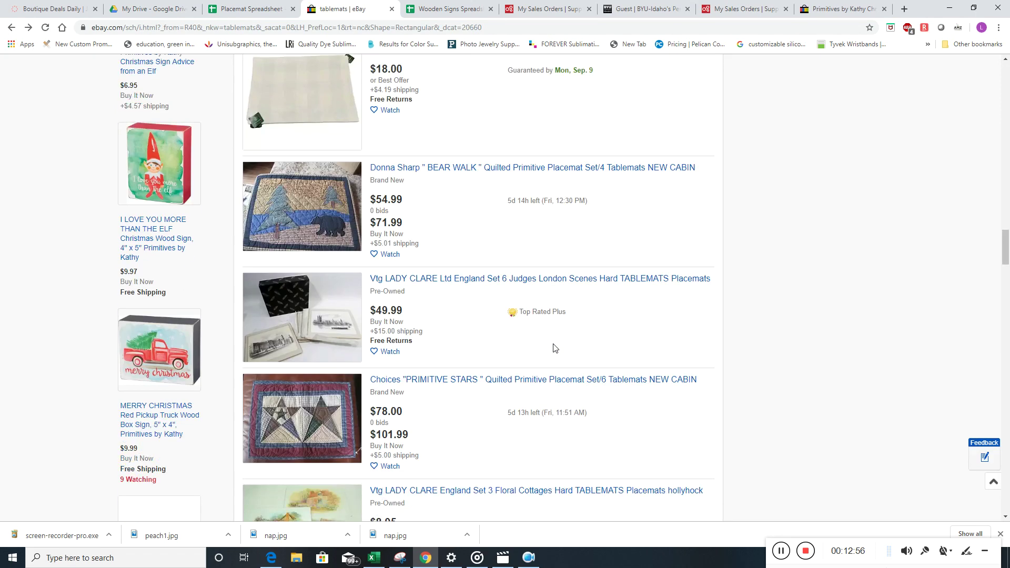
pyautogui.scroll(-3, 553, 349)
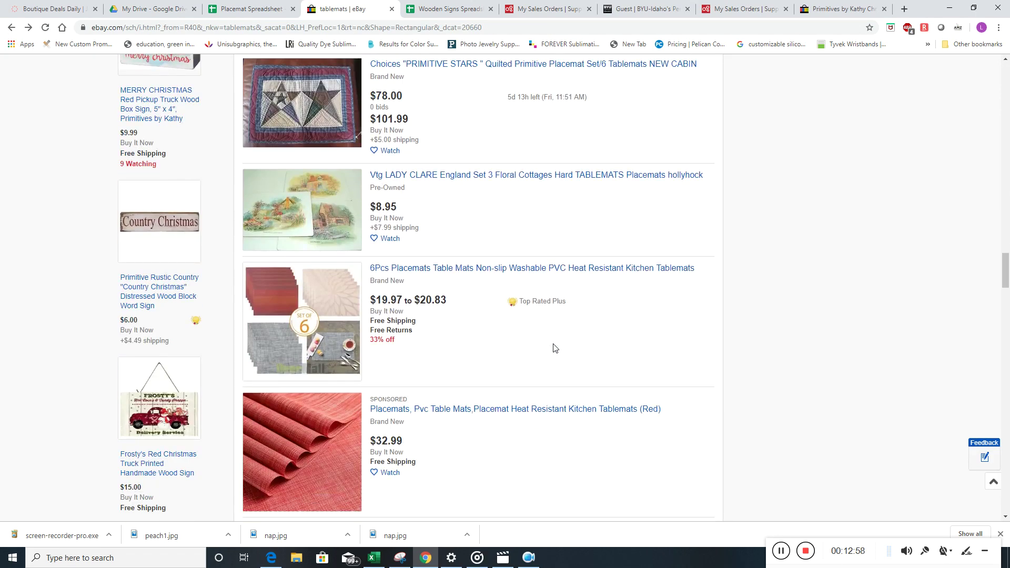
pyautogui.scroll(-8, 554, 349)
pyautogui.scroll(-9, 554, 348)
pyautogui.scroll(-7, 554, 348)
pyautogui.scroll(-3, 553, 349)
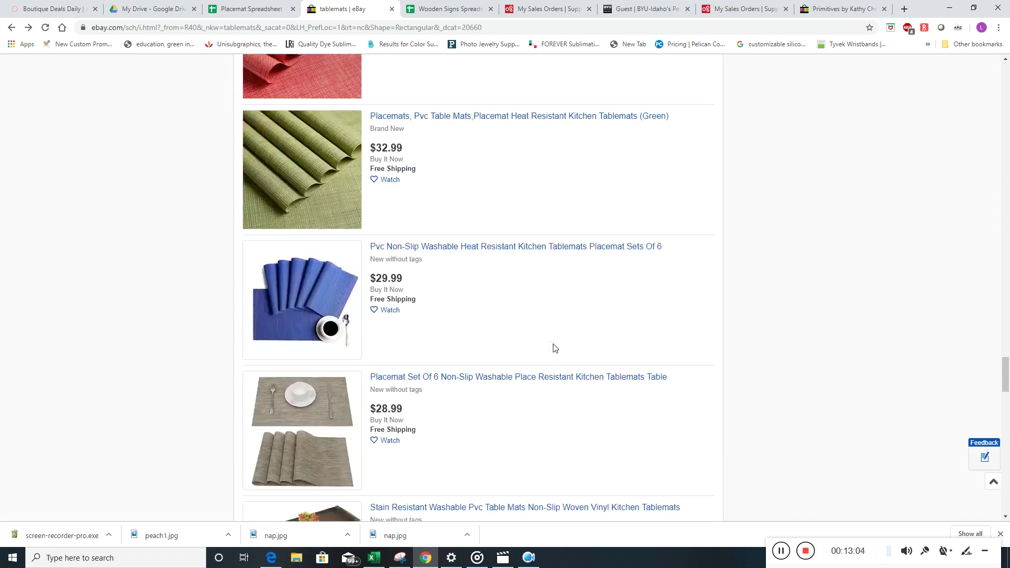
pyautogui.scroll(-9, 554, 348)
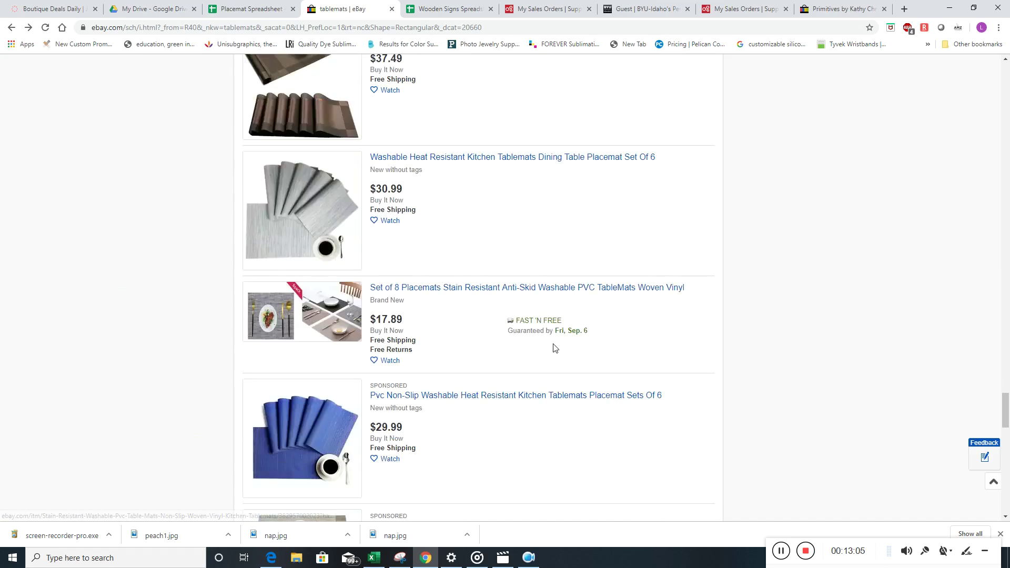
pyautogui.click(441, 294)
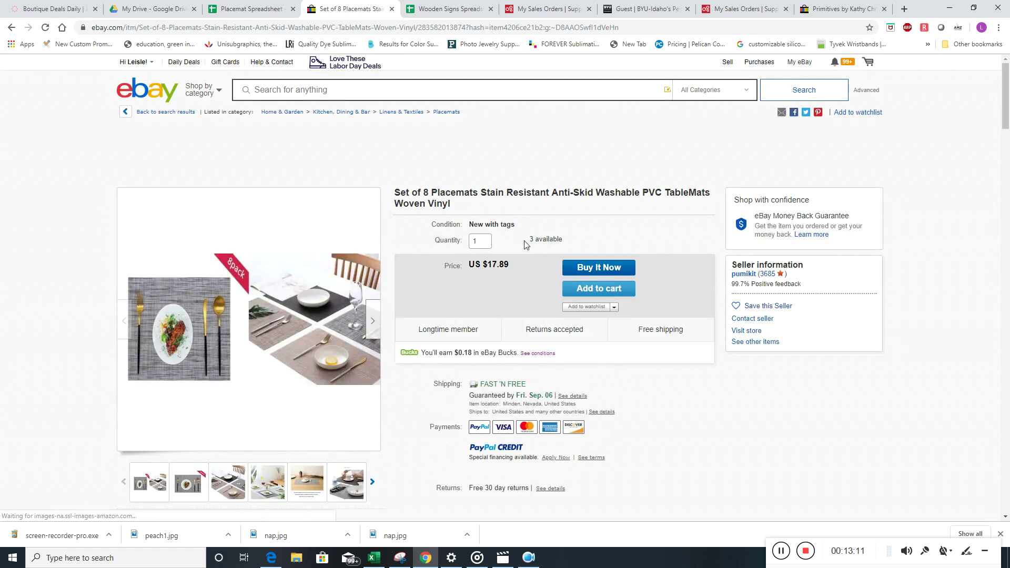
# Go back to the tablemats results, look over the last listings and return to the start of the page.
pyautogui.click(12, 27)
pyautogui.scroll(-10, 493, 372)
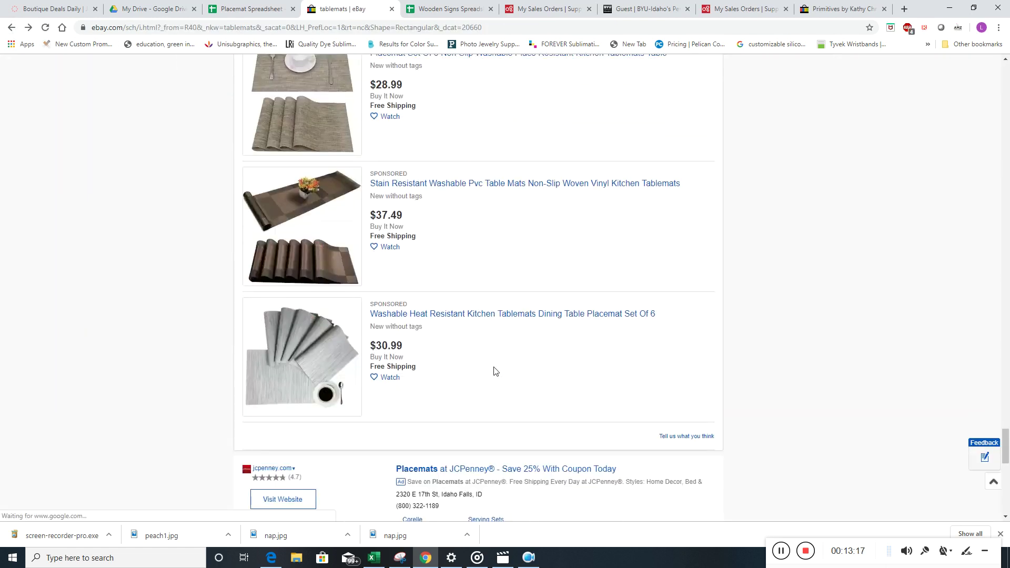
pyautogui.moveTo(1006, 388); pyautogui.dragTo(999, 67)
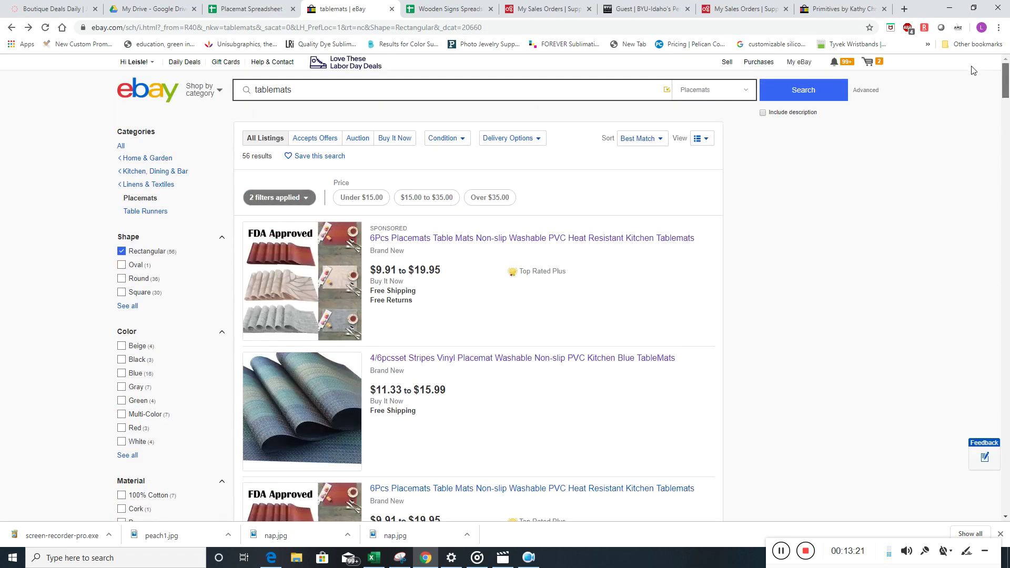
# Replace the eBay search term with "table mats" and run the search in the Placemats category.
pyautogui.click(321, 89)
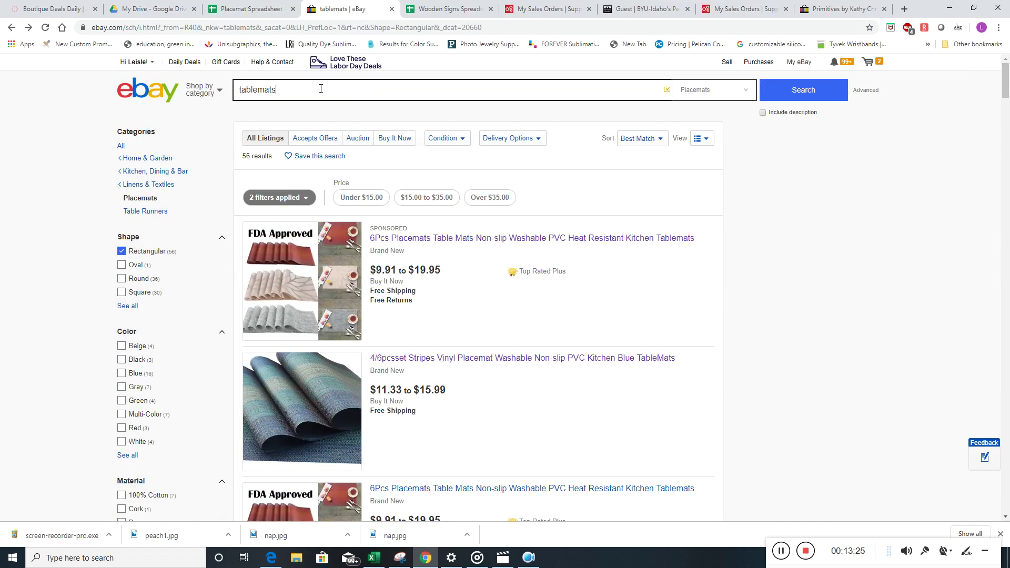
pyautogui.press('BackSpace')
pyautogui.press('BackSpace')
pyautogui.press('BackSpace')
pyautogui.press('BackSpace')
pyautogui.press('BackSpace')
pyautogui.press('BackSpace')
pyautogui.press('BackSpace')
pyautogui.press('BackSpace')
pyautogui.press('BackSpace')
pyautogui.write('table mats')
pyautogui.press('Return')
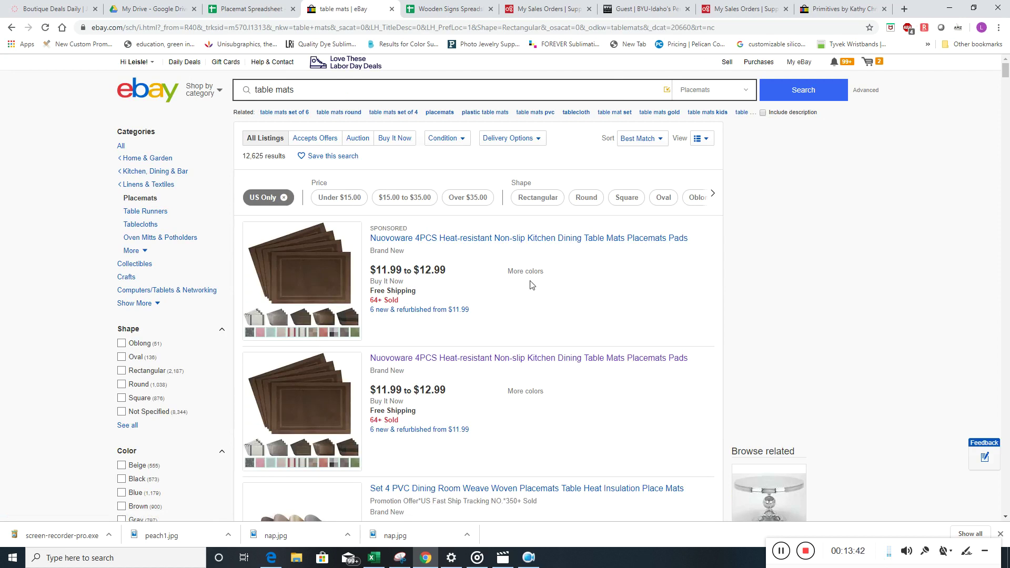
# Open the sponsored Round Green Dinner Table Place Mats Set of 4 listing and check its size options.
pyautogui.scroll(-9, 530, 284)
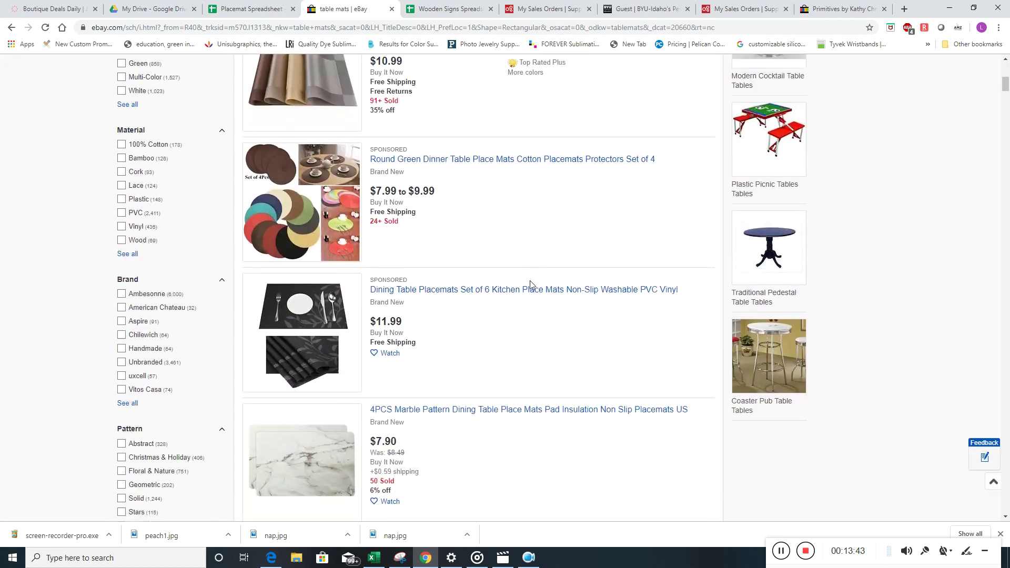
pyautogui.click(426, 156)
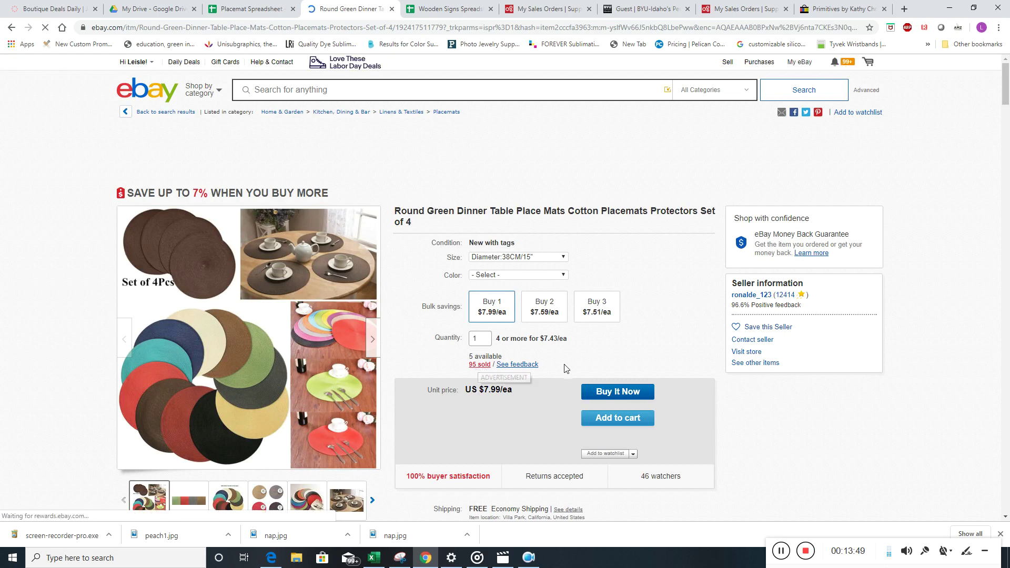
pyautogui.click(560, 257)
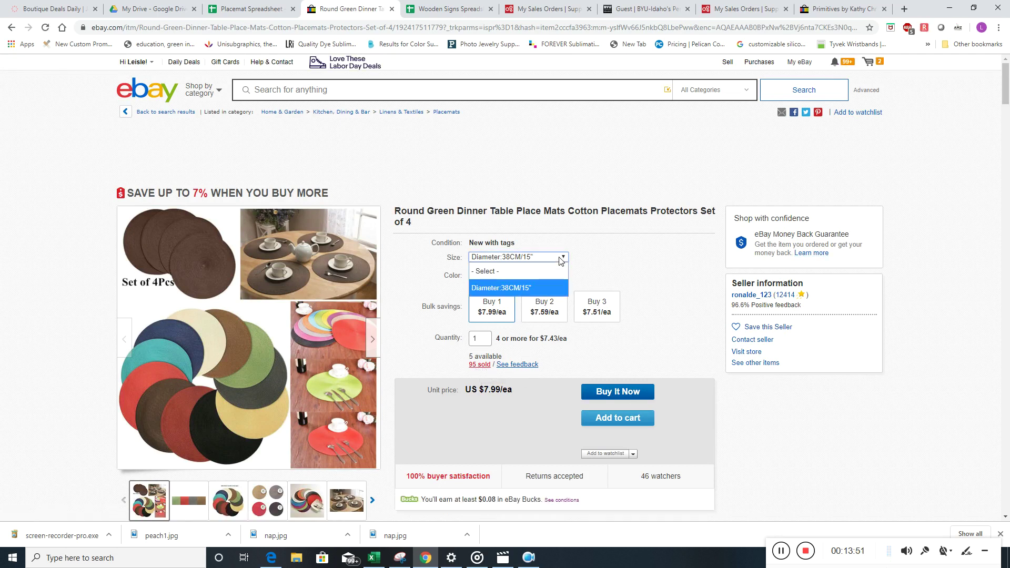
pyautogui.click(561, 261)
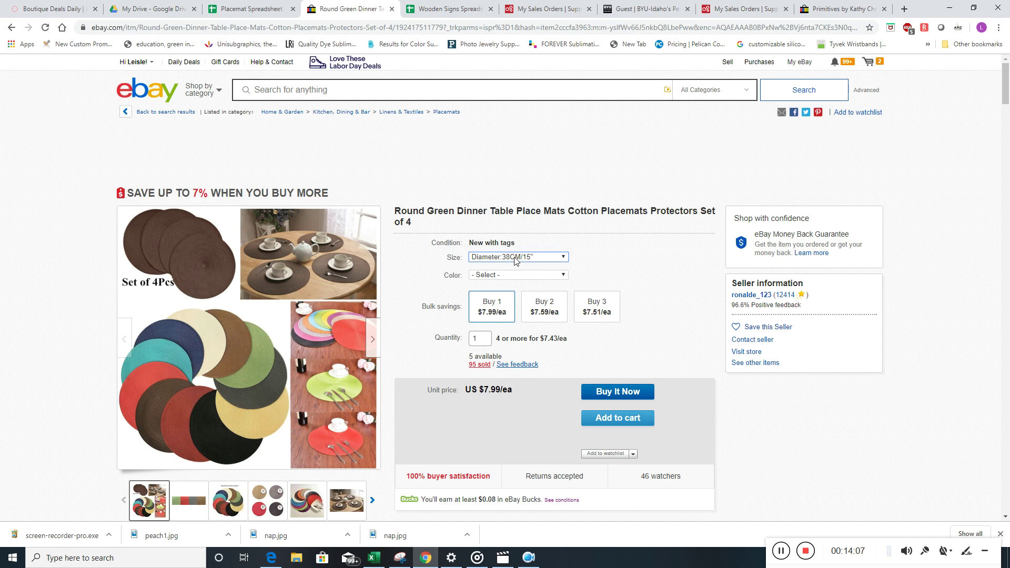
# Read the round placemats' item description and return to the variant options.
pyautogui.scroll(-15, 500, 369)
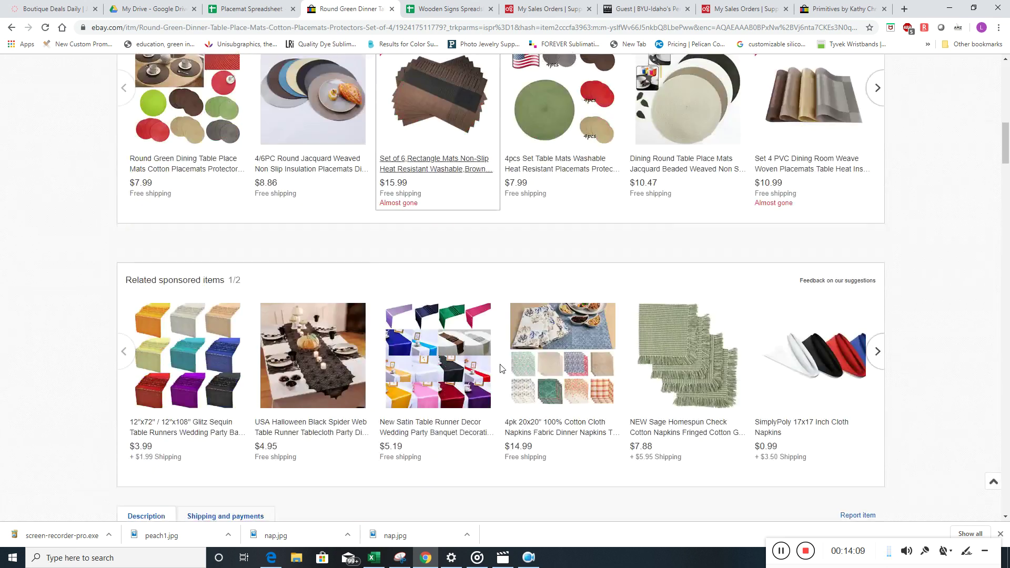
pyautogui.scroll(-13, 500, 368)
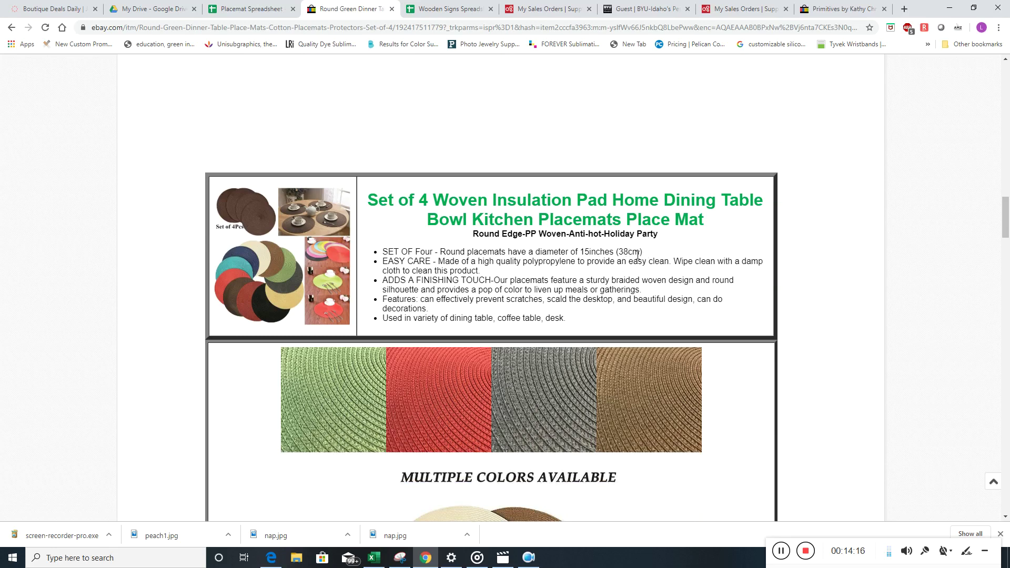
pyautogui.scroll(20, 636, 262)
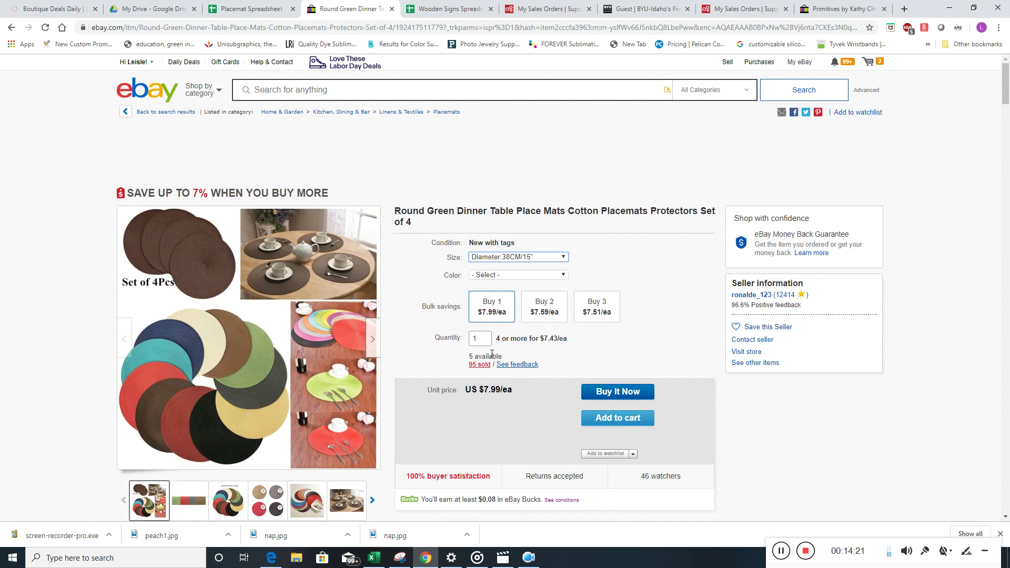
# Check the price and availability of the 38CM/15" round placemats in the 4Pcs Red, Coffee, Khaki and Green colors.
pyautogui.click(566, 276)
pyautogui.click(537, 303)
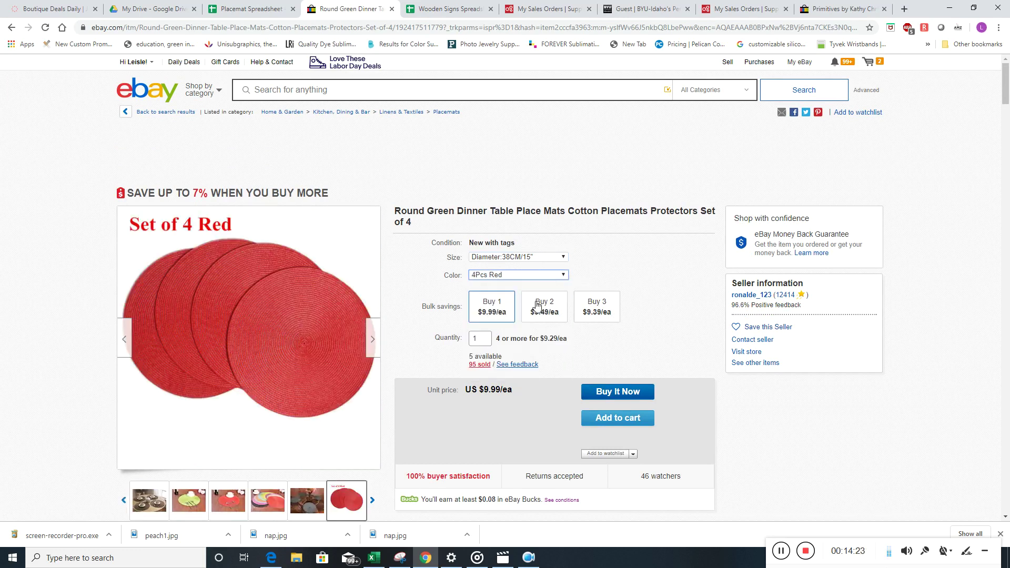
pyautogui.click(548, 276)
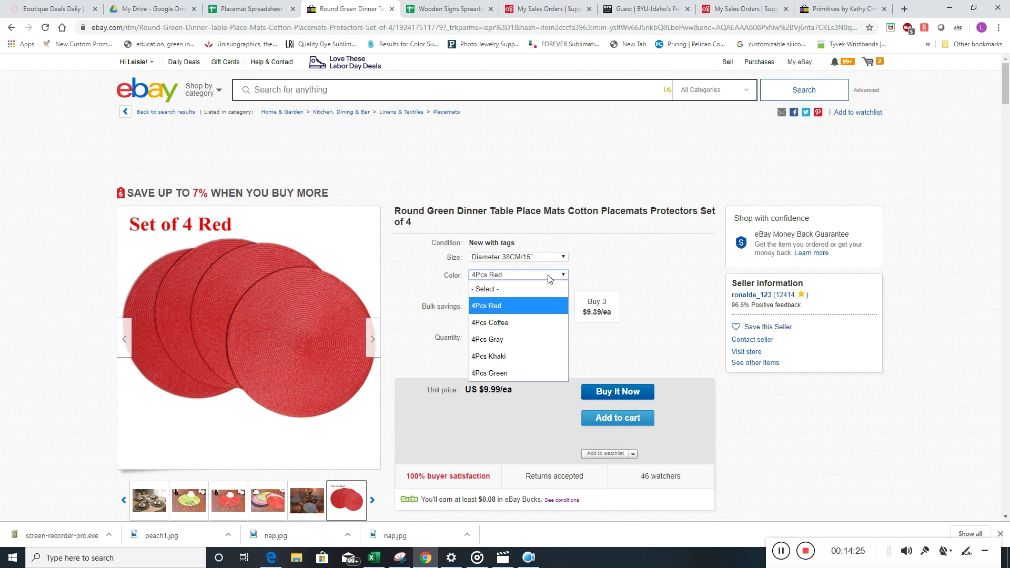
pyautogui.click(518, 320)
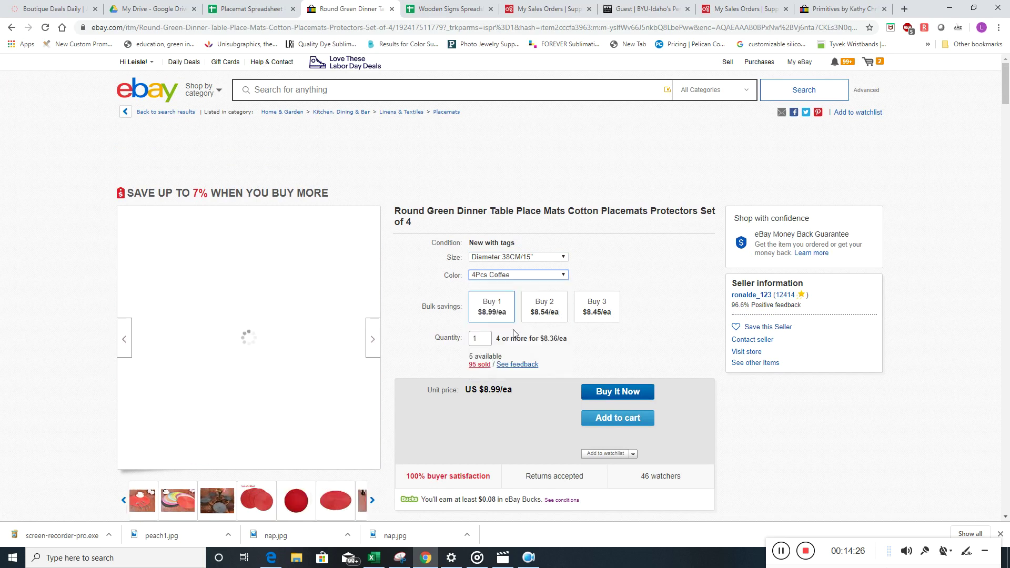
pyautogui.click(521, 279)
pyautogui.click(513, 356)
pyautogui.click(521, 277)
pyautogui.click(519, 371)
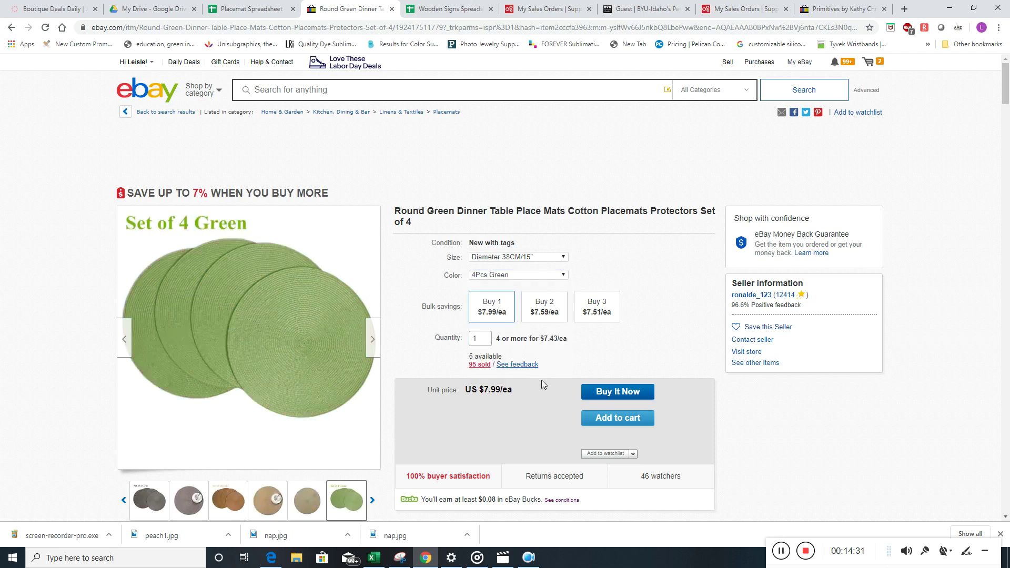
# Switch to the Placemat Spreadsheet, look through the numbered placemat rows and select the empty title cell beside placemat100.
pyautogui.click(450, 9)
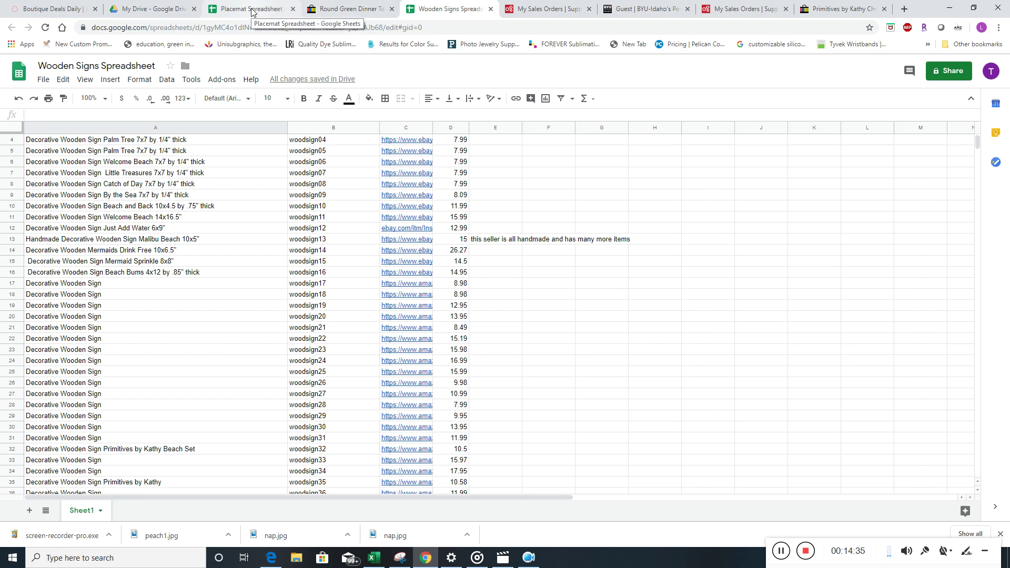
pyautogui.click(253, 10)
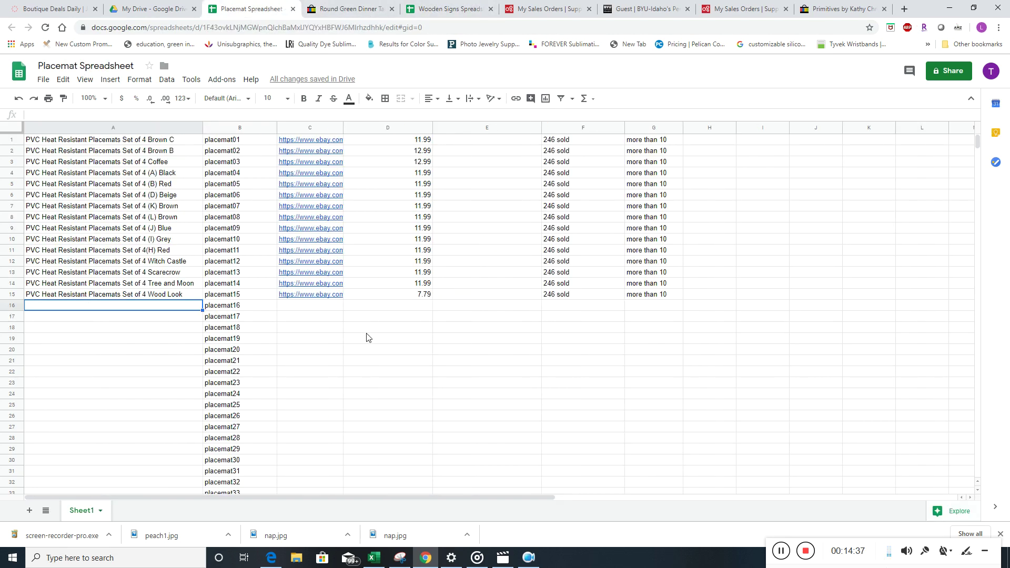
pyautogui.scroll(-3, 367, 337)
pyautogui.scroll(2, 321, 315)
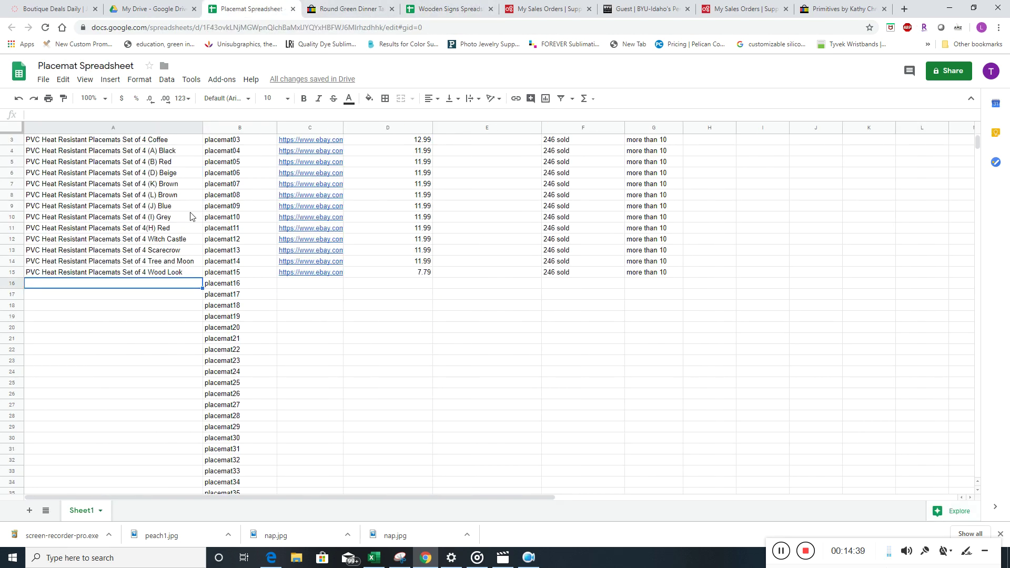
pyautogui.scroll(-15, 360, 385)
pyautogui.scroll(-20, 361, 384)
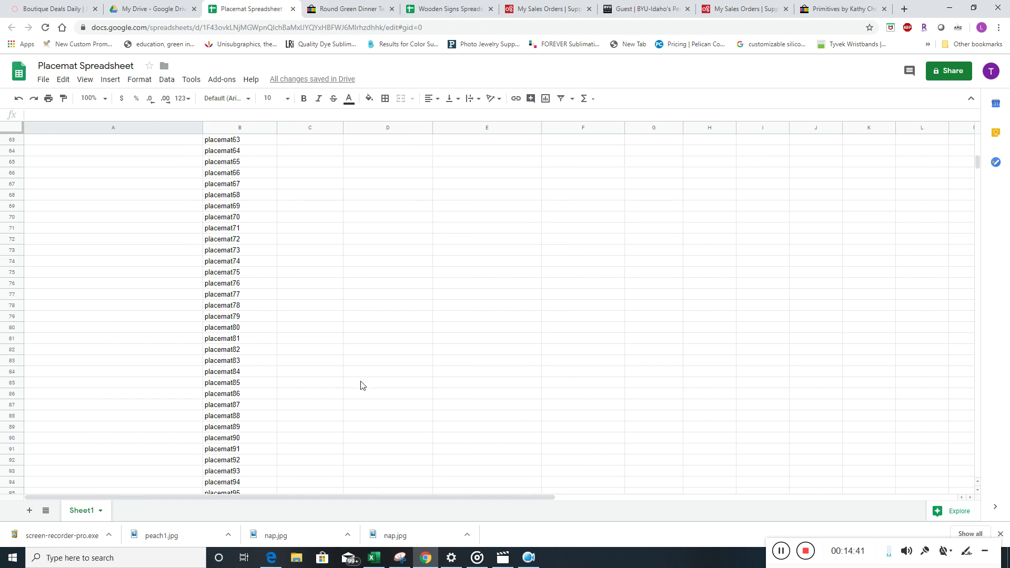
pyautogui.scroll(-6, 361, 386)
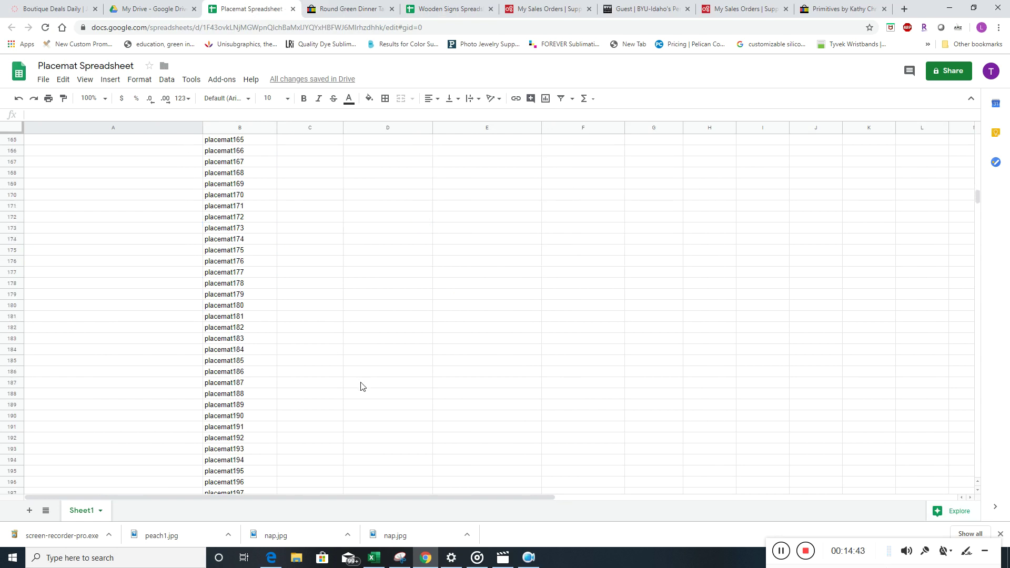
pyautogui.scroll(17, 361, 387)
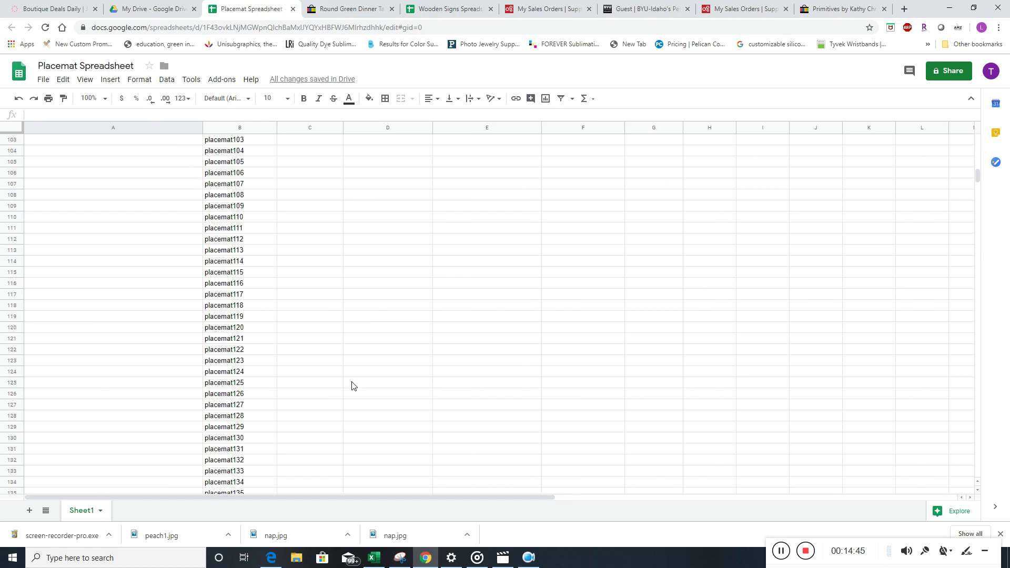
pyautogui.scroll(3, 128, 178)
pyautogui.click(71, 218)
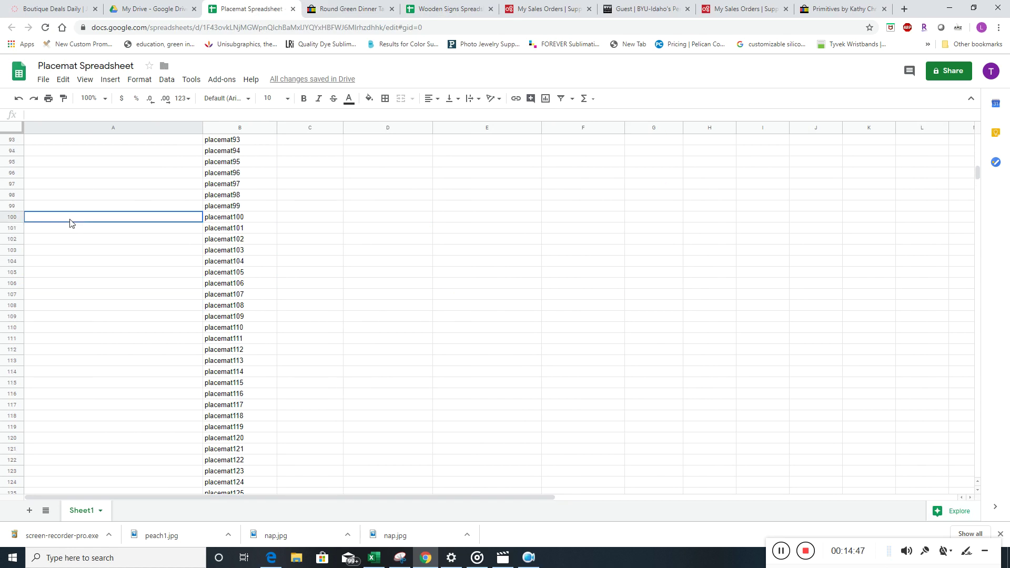
# From the round placemats listing, open the seller's items for sale and narrow them to Home & Garden, Kitchen, Dining & Bar.
pyautogui.click(350, 9)
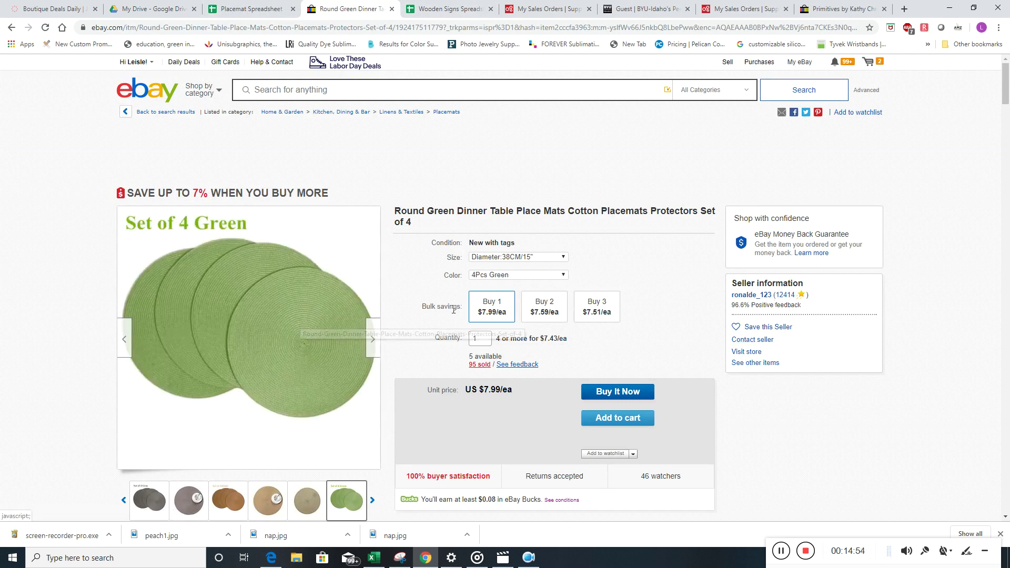
pyautogui.click(765, 296)
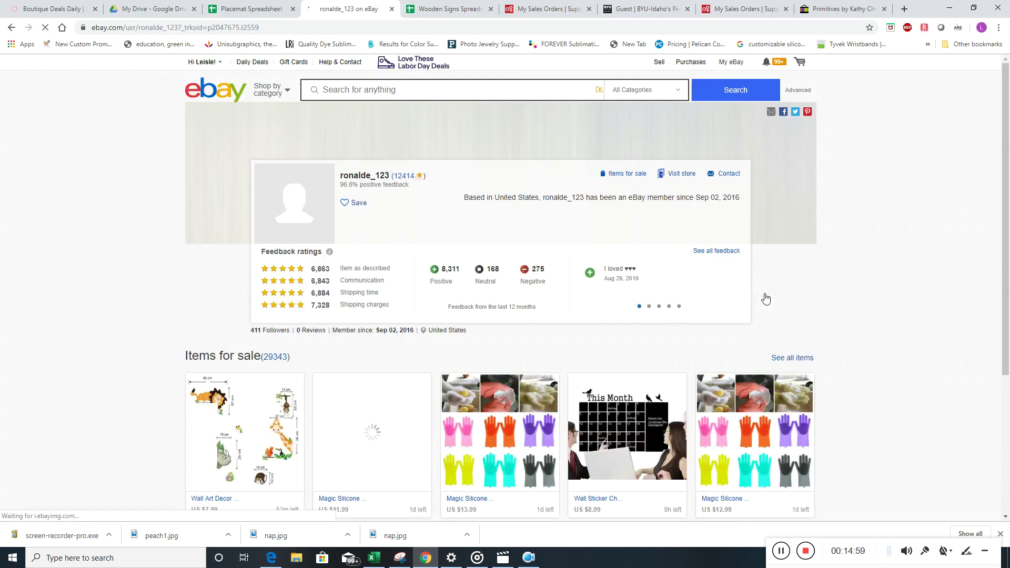
pyautogui.click(613, 175)
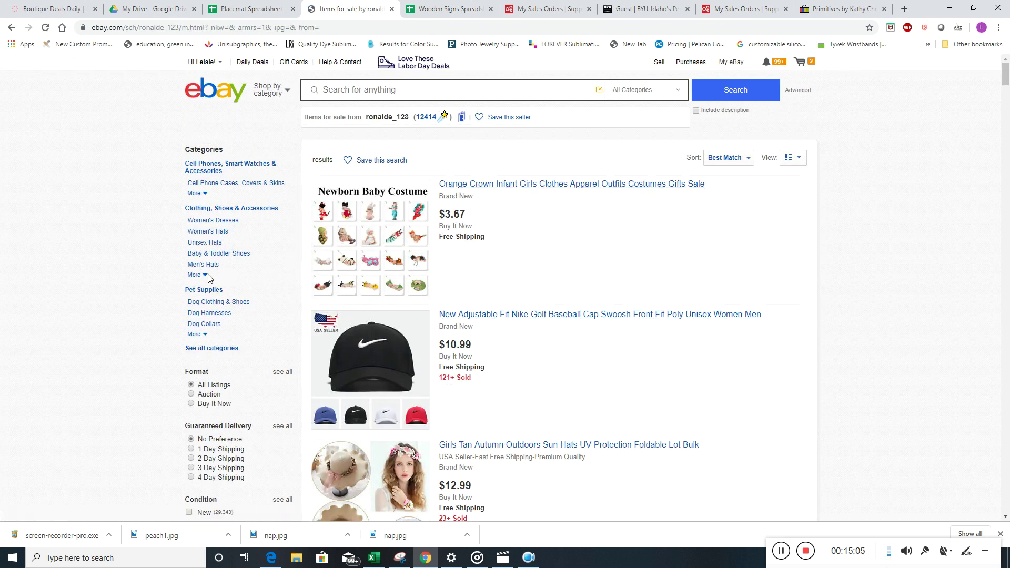
pyautogui.click(213, 349)
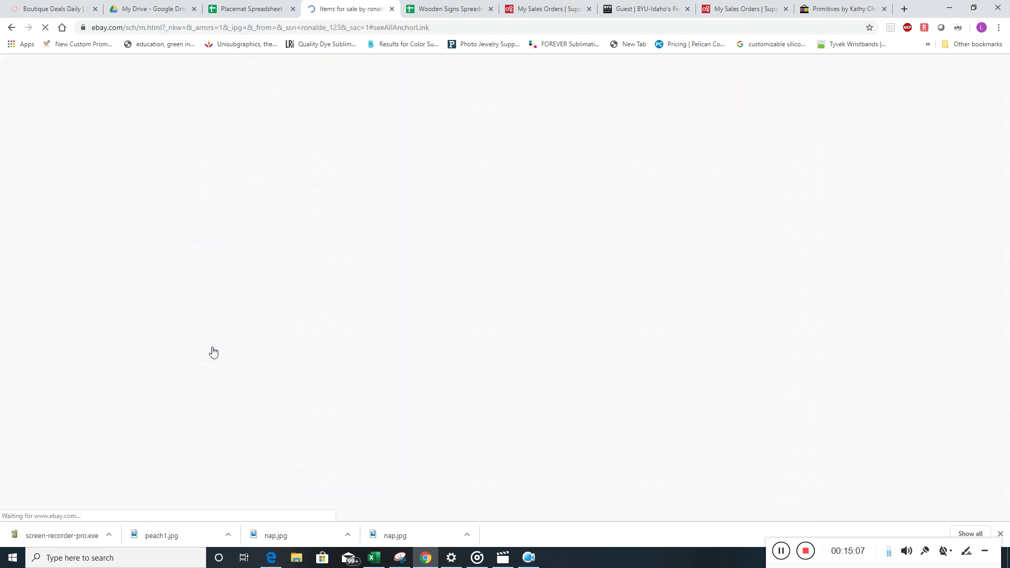
pyautogui.click(216, 350)
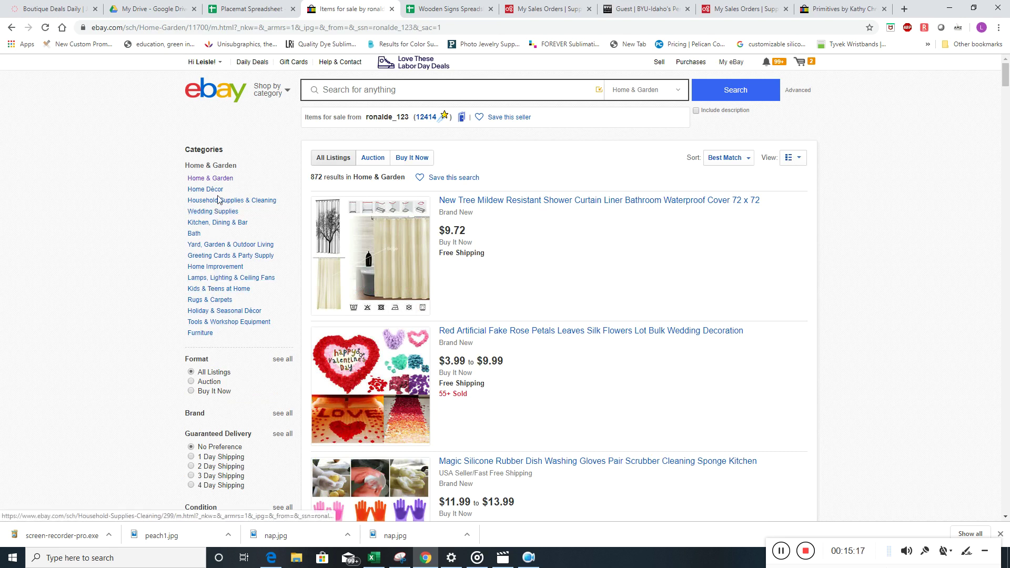
pyautogui.click(217, 223)
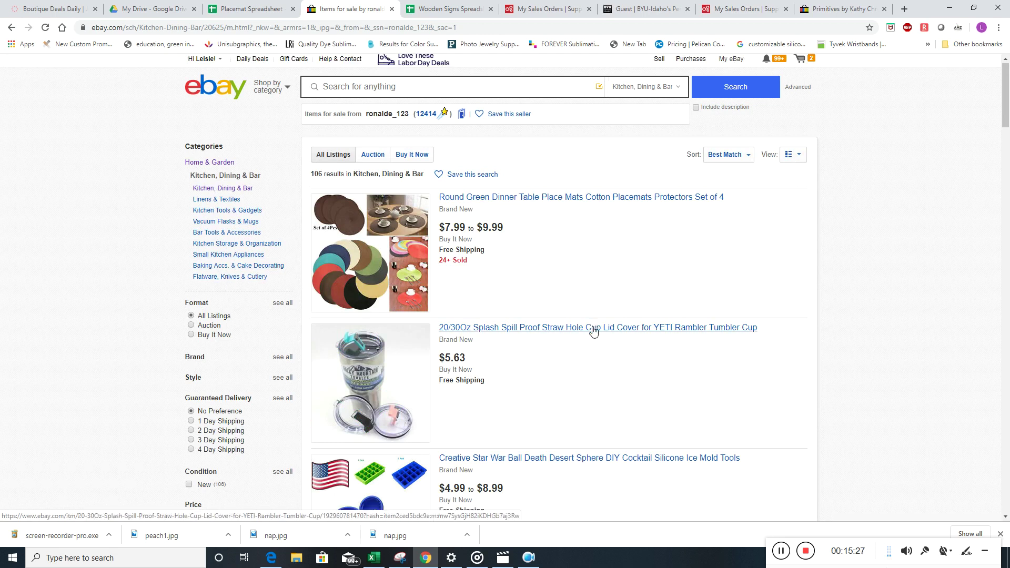
# Look through the seller's Kitchen, Dining & Bar listings for more placemats, and return to their Home & Garden category.
pyautogui.scroll(-15, 593, 329)
pyautogui.scroll(-16, 594, 329)
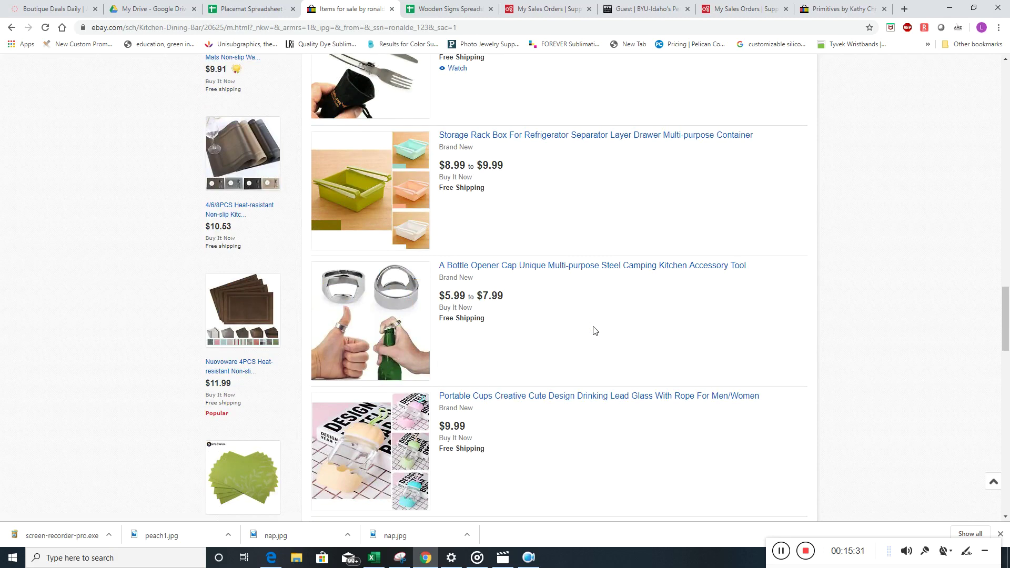
pyautogui.scroll(-18, 593, 330)
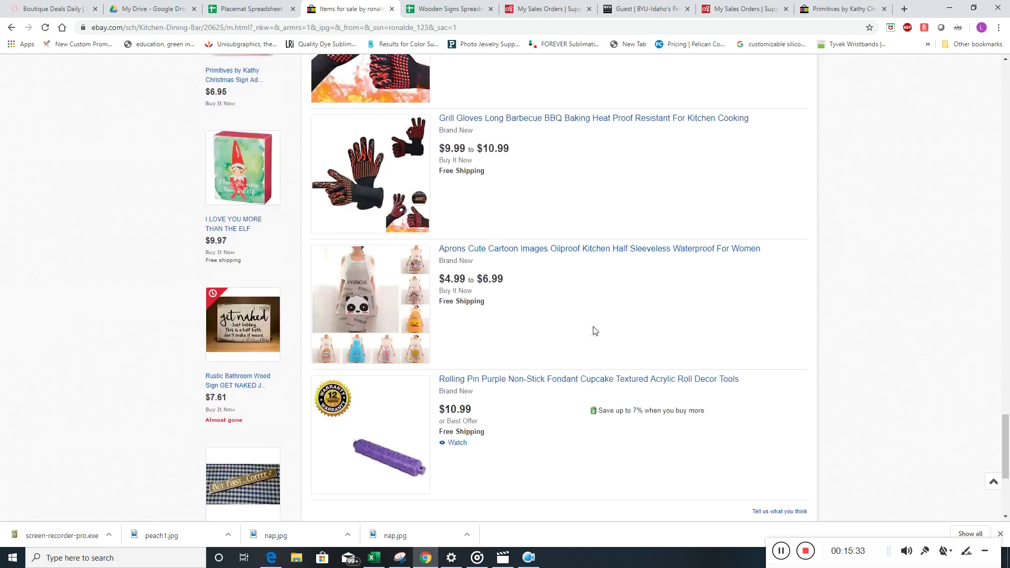
pyautogui.scroll(20, 593, 331)
pyautogui.scroll(20, 594, 329)
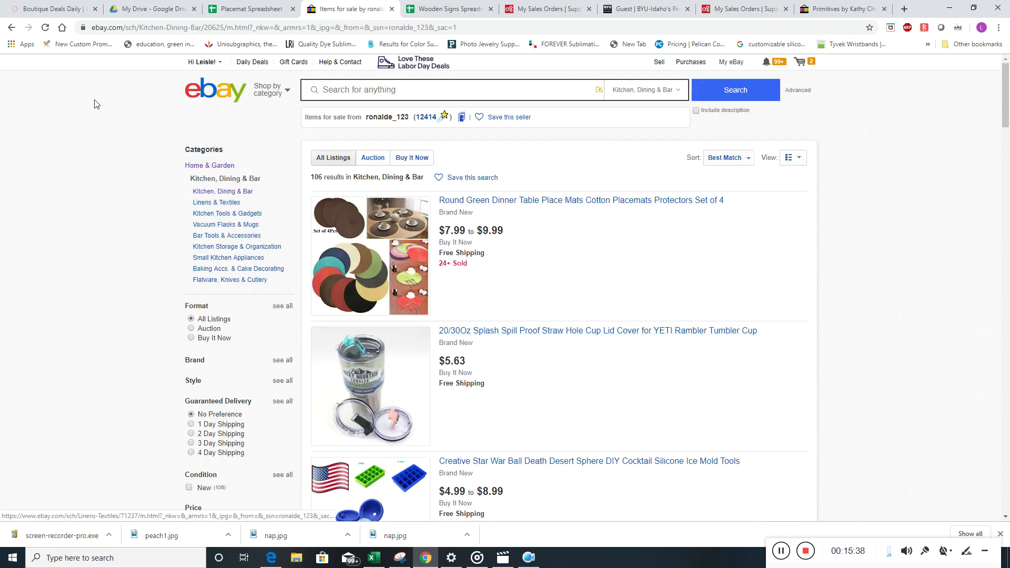
pyautogui.click(210, 165)
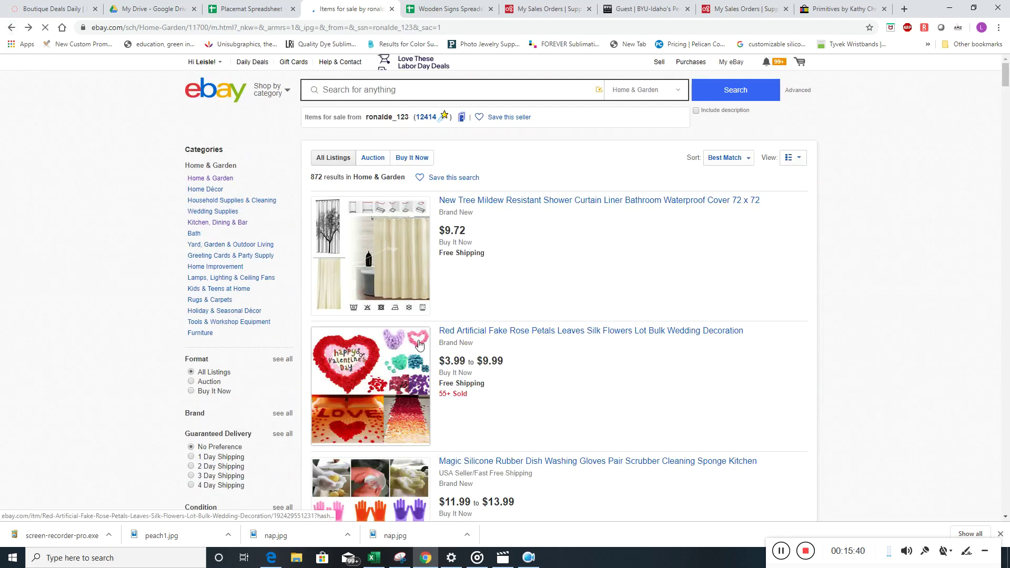
# Go back past the seller's pages and the round placemats listing to the "table mats" search results.
pyautogui.click(12, 30)
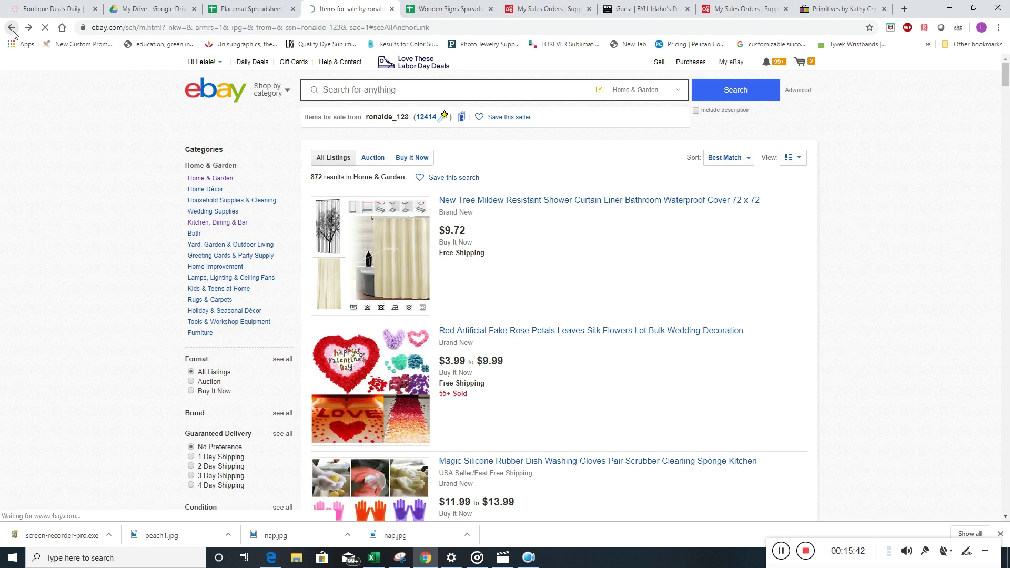
pyautogui.click(12, 29)
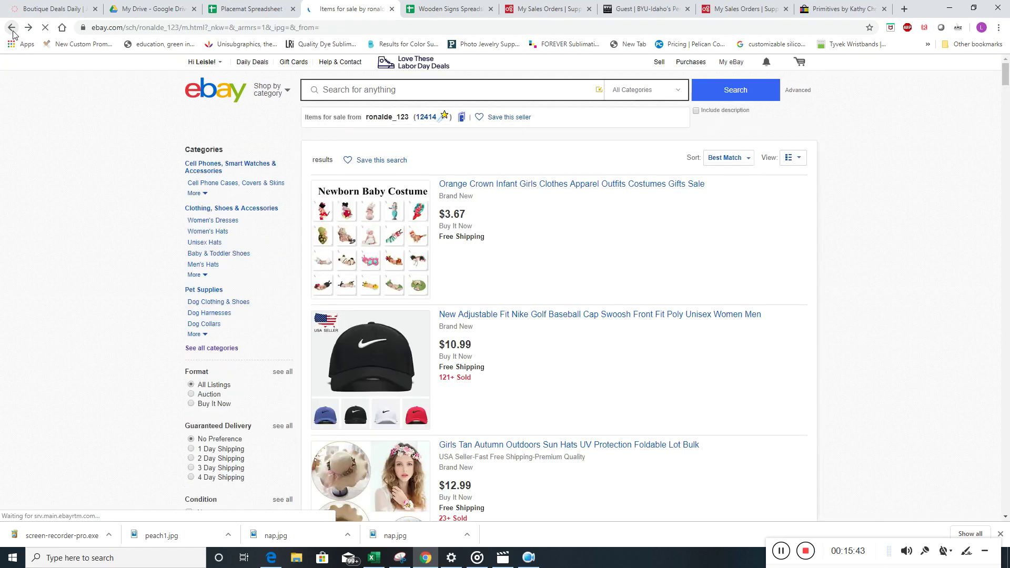
pyautogui.click(12, 29)
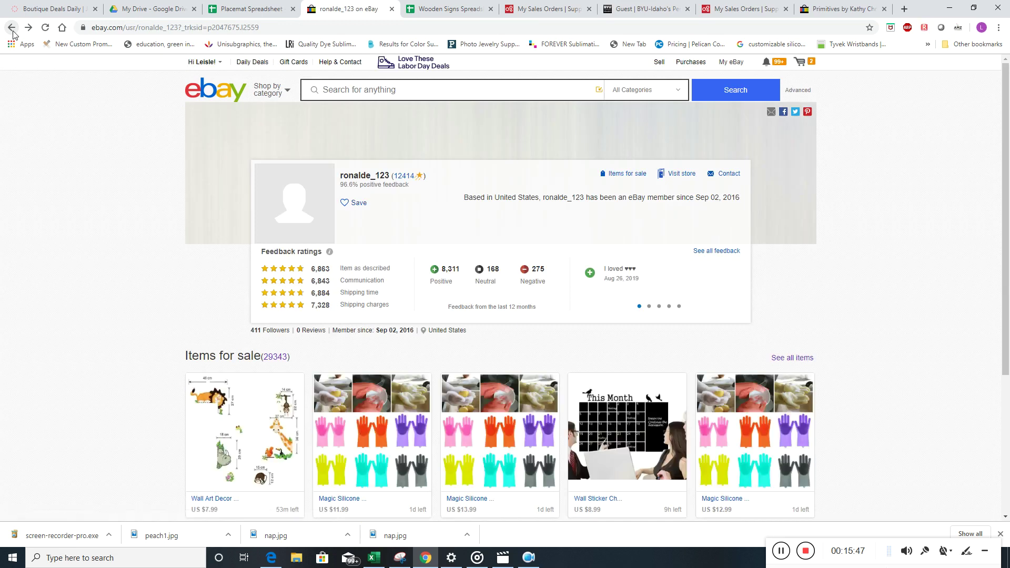
pyautogui.click(12, 29)
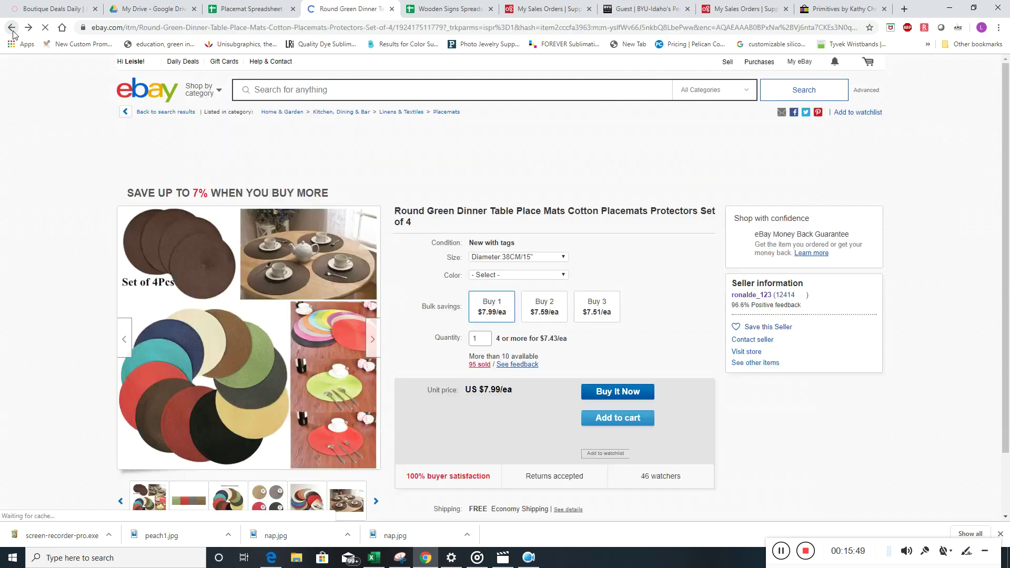
pyautogui.click(12, 28)
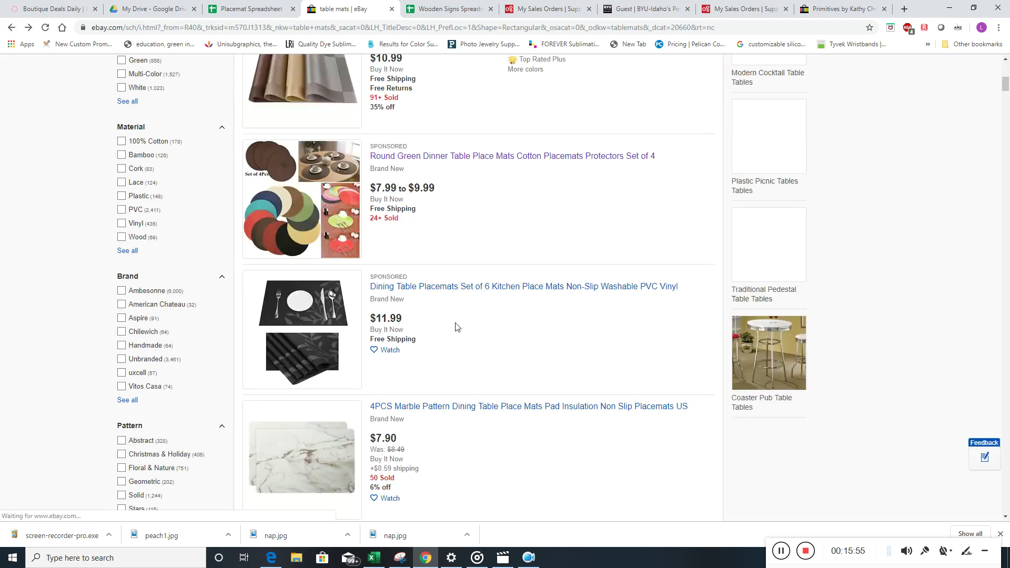
# Open the 4PCS Marble Pattern Dining Table Place Mats listing and examine its price, shipping, stock and enlarged product photo.
pyautogui.scroll(-3, 447, 358)
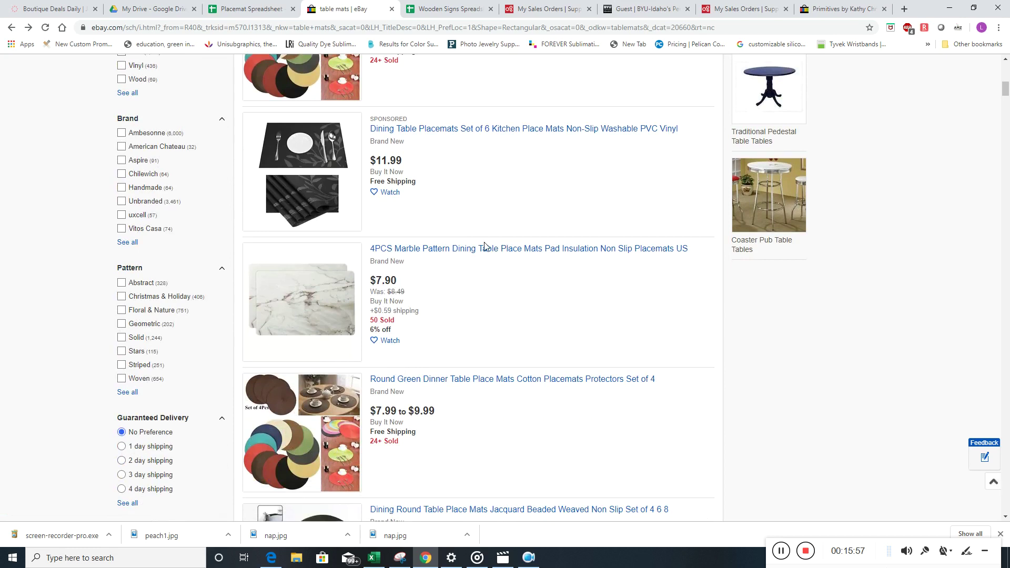
pyautogui.click(469, 250)
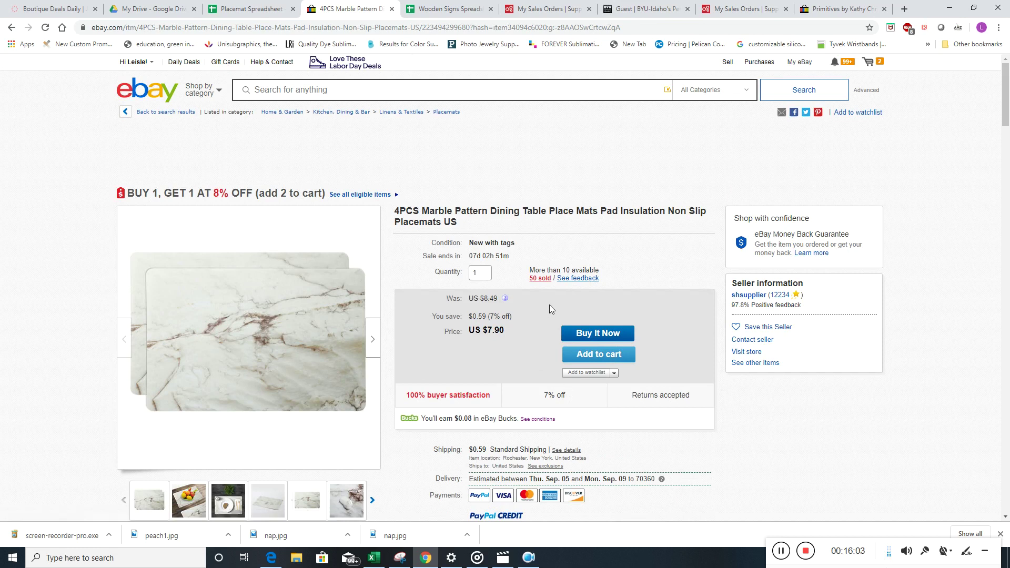
pyautogui.scroll(-2, 525, 309)
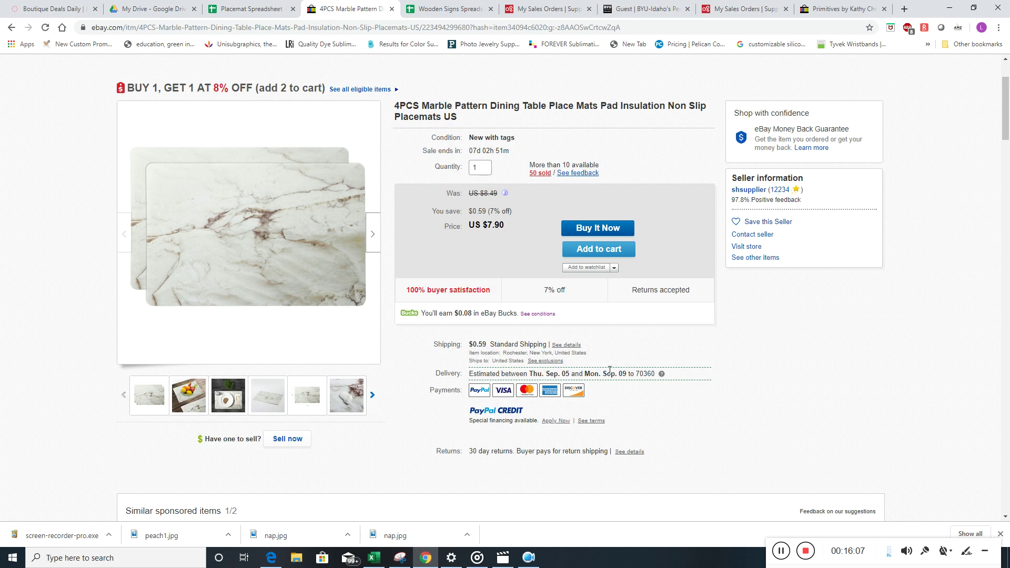
pyautogui.moveTo(286, 289)
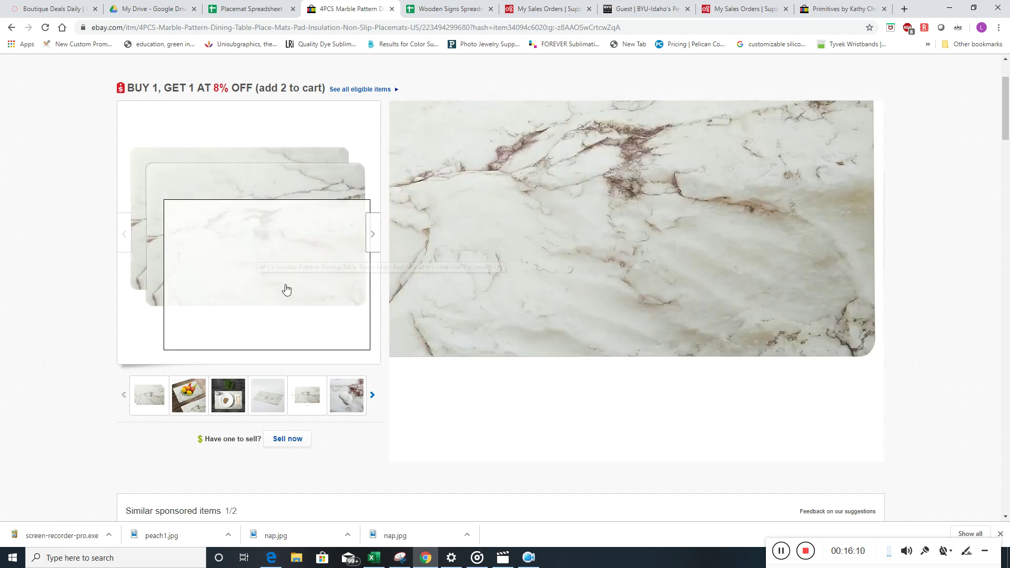
pyautogui.scroll(2, 654, 392)
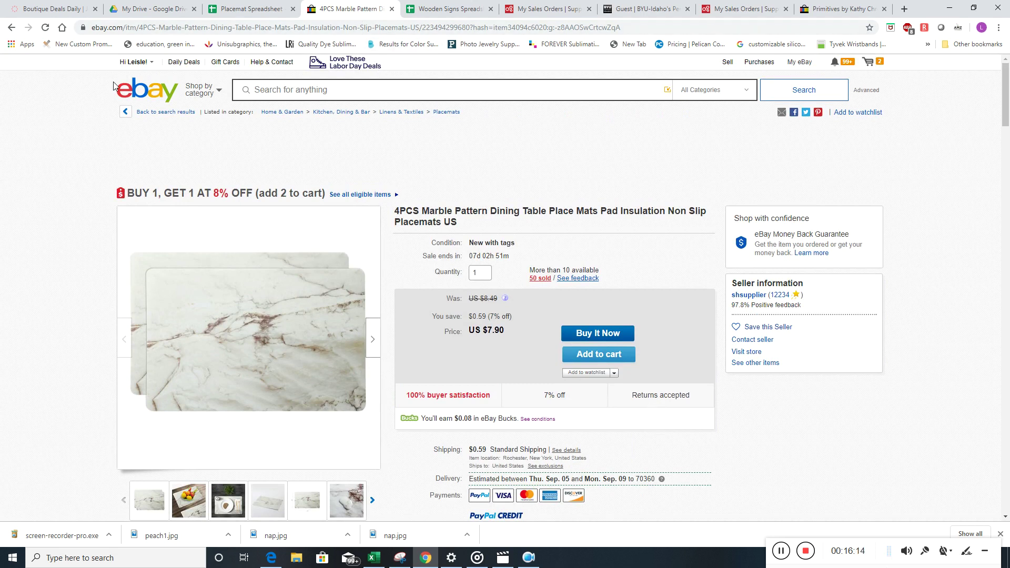
# Return to the table mats results and open the Silicone Insulation Mat Anti-slip Placemats Heat Resistant listing further down.
pyautogui.click(12, 27)
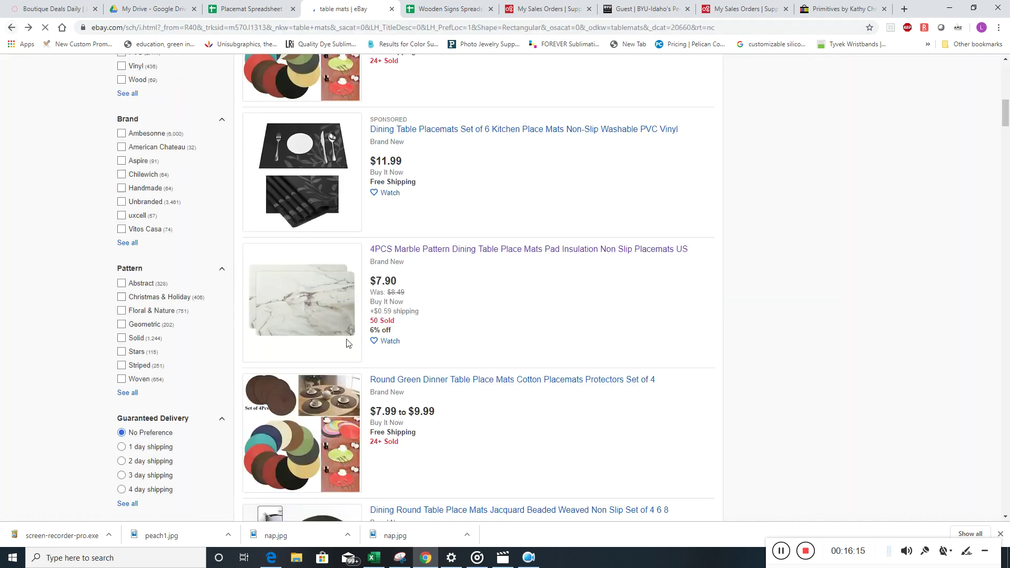
pyautogui.scroll(-9, 411, 364)
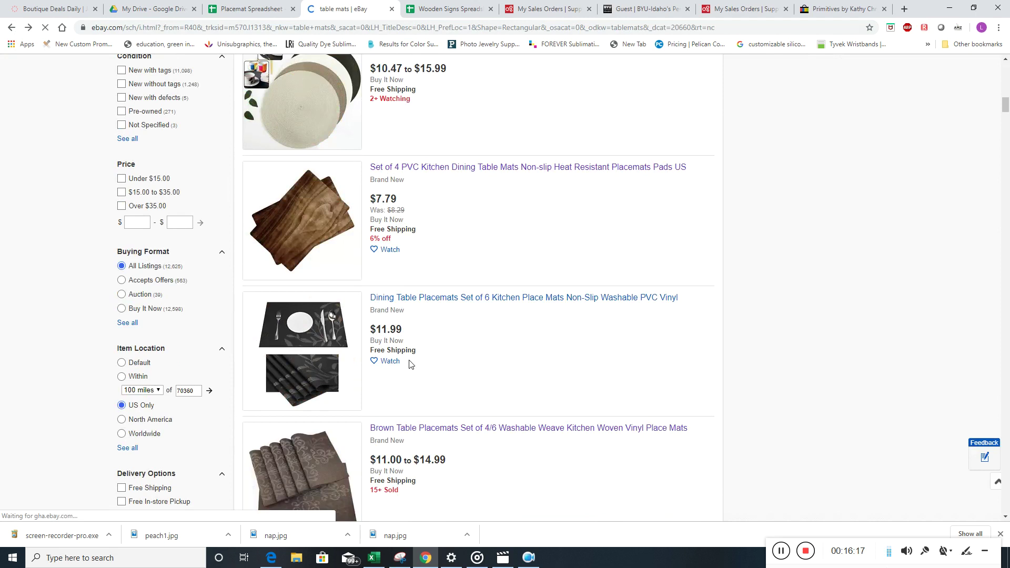
pyautogui.scroll(-4, 411, 364)
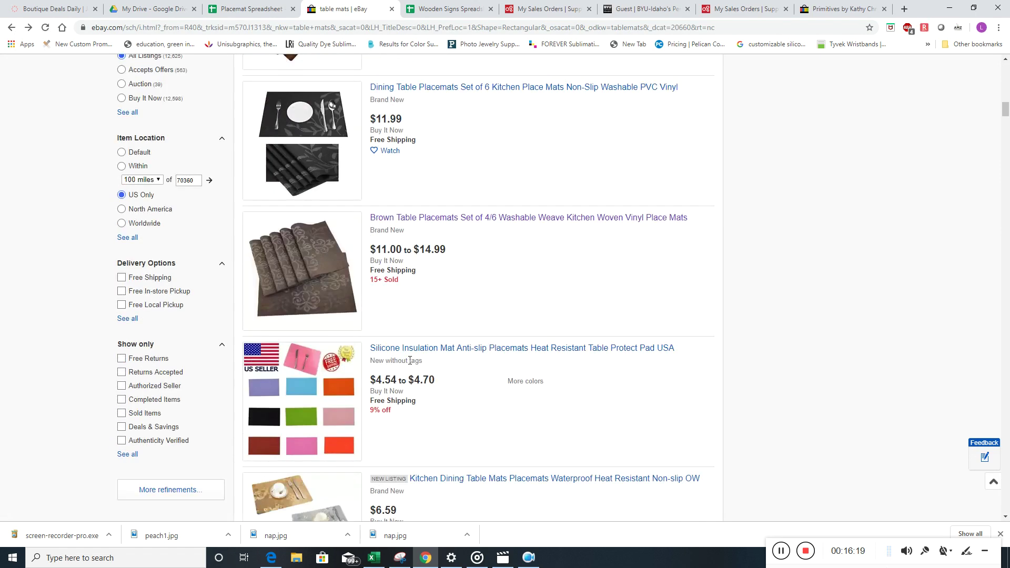
pyautogui.click(439, 360)
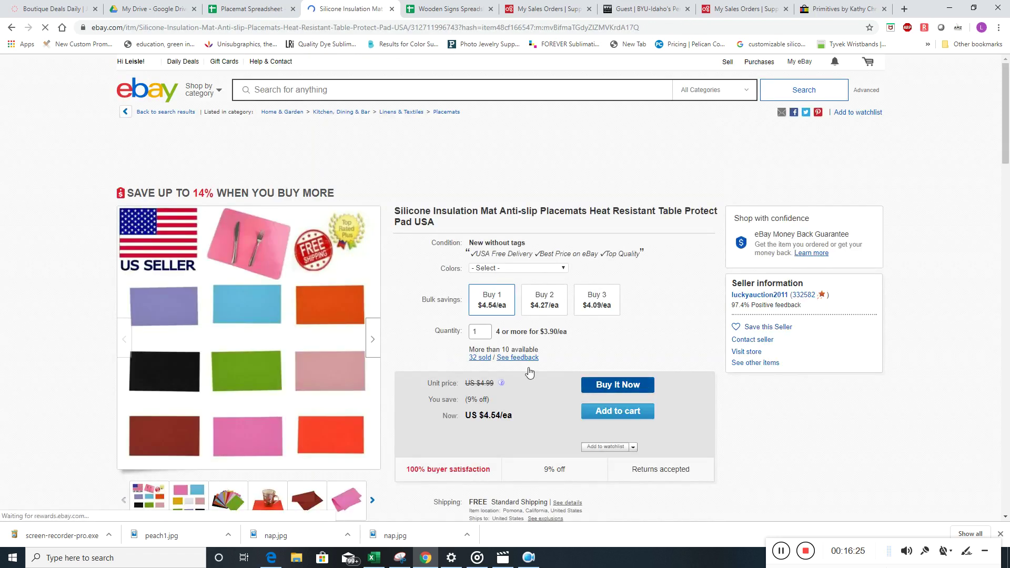
# Check the colour options of the Silicone Insulation Mat listing, and open its seller's items for sale.
pyautogui.click(539, 268)
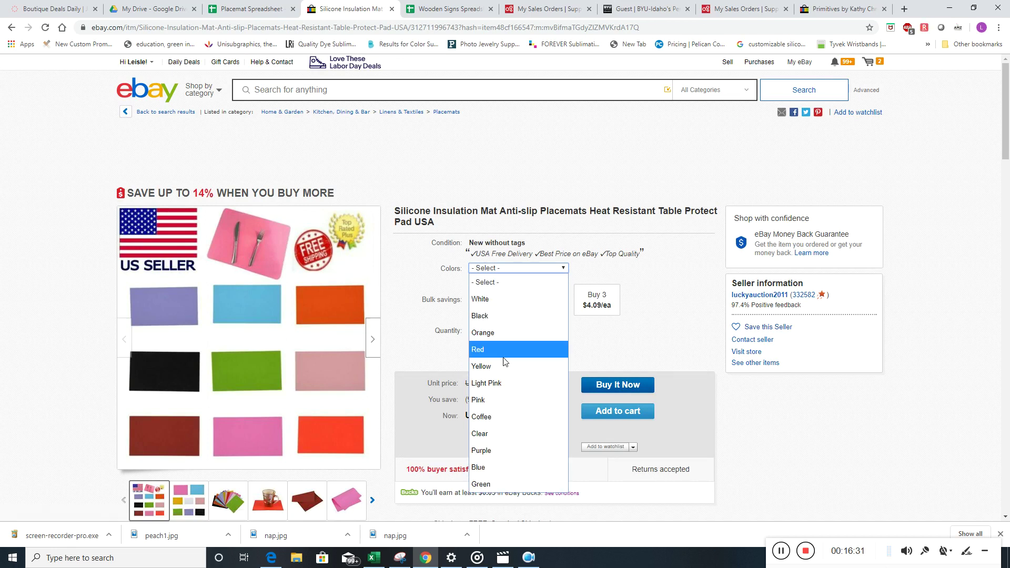
pyautogui.click(690, 322)
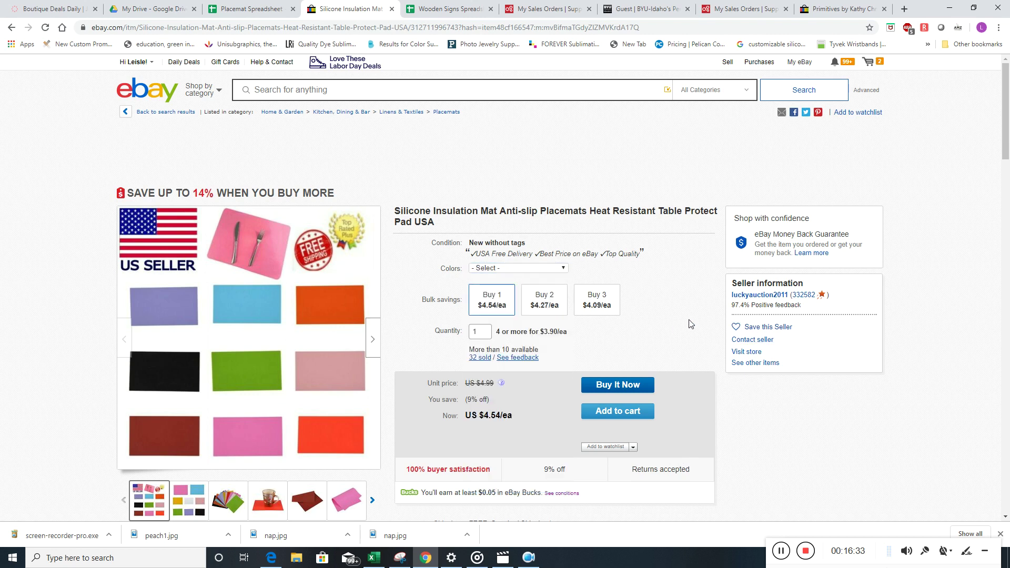
pyautogui.click(754, 296)
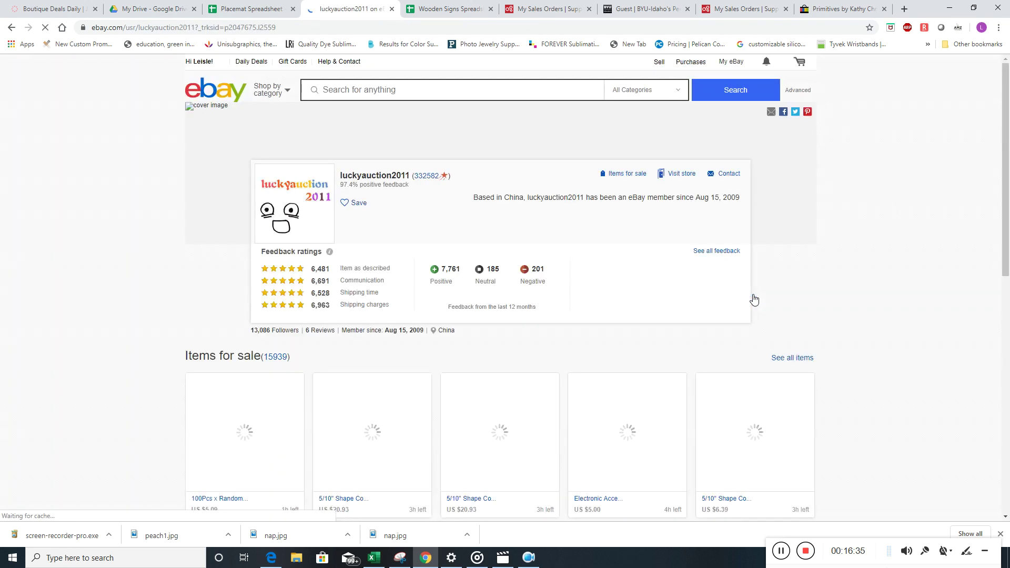
pyautogui.click(614, 177)
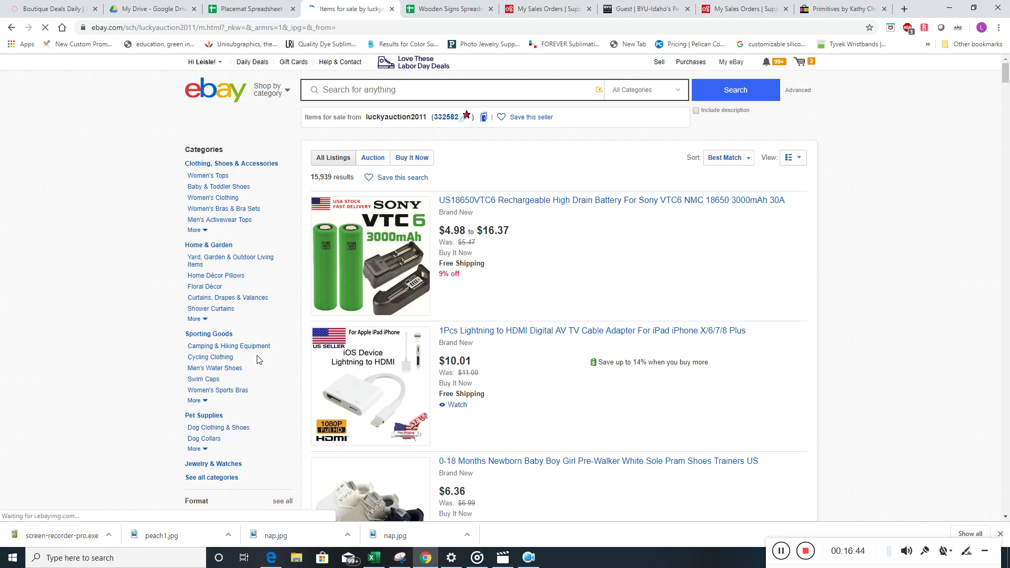
# Expand the seller's Home & Garden subcategories and look through the Kitchen, Dining & Bar Storage Equipment listings for mats.
pyautogui.click(205, 321)
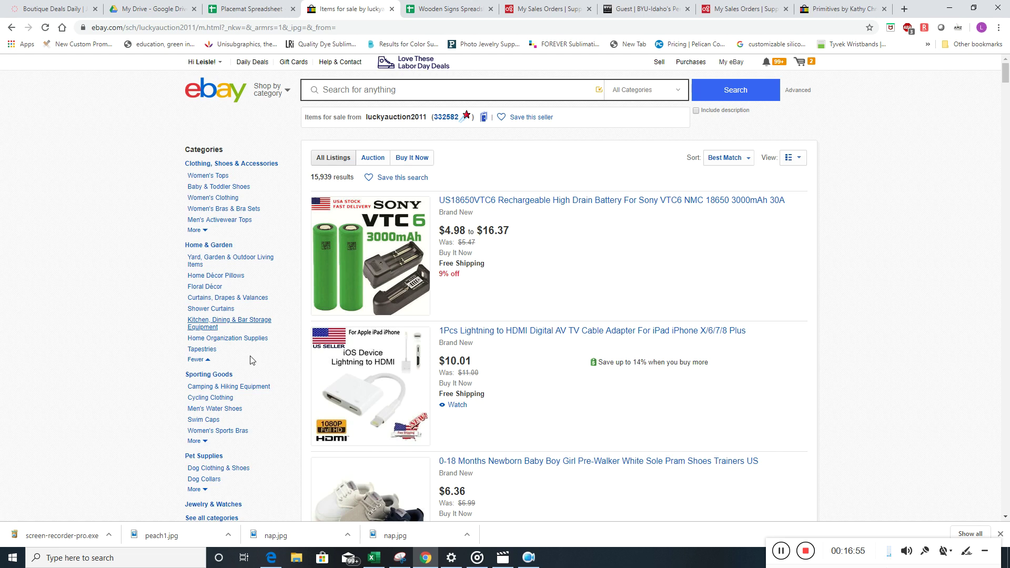
pyautogui.click(216, 322)
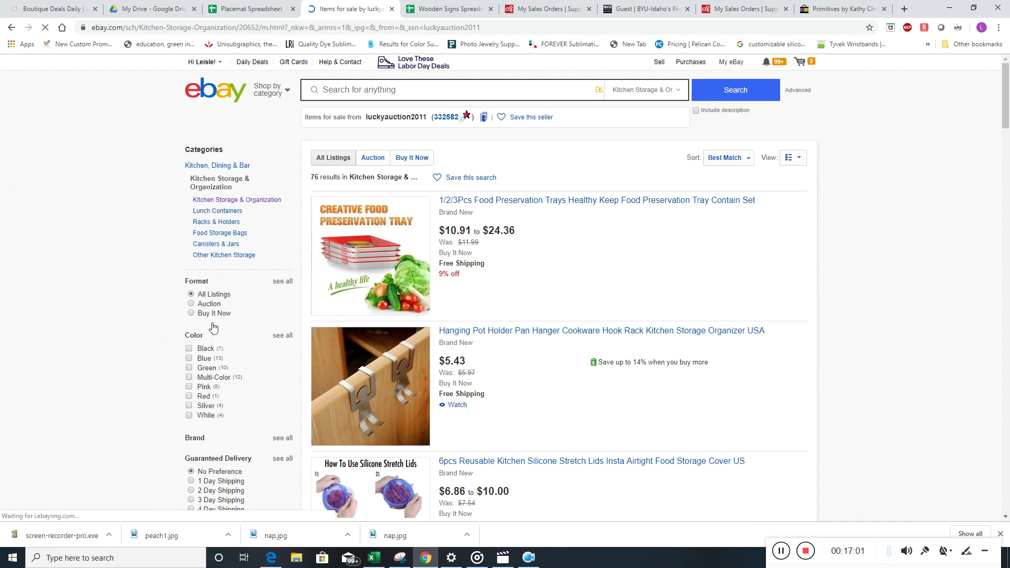
pyautogui.scroll(-9, 591, 394)
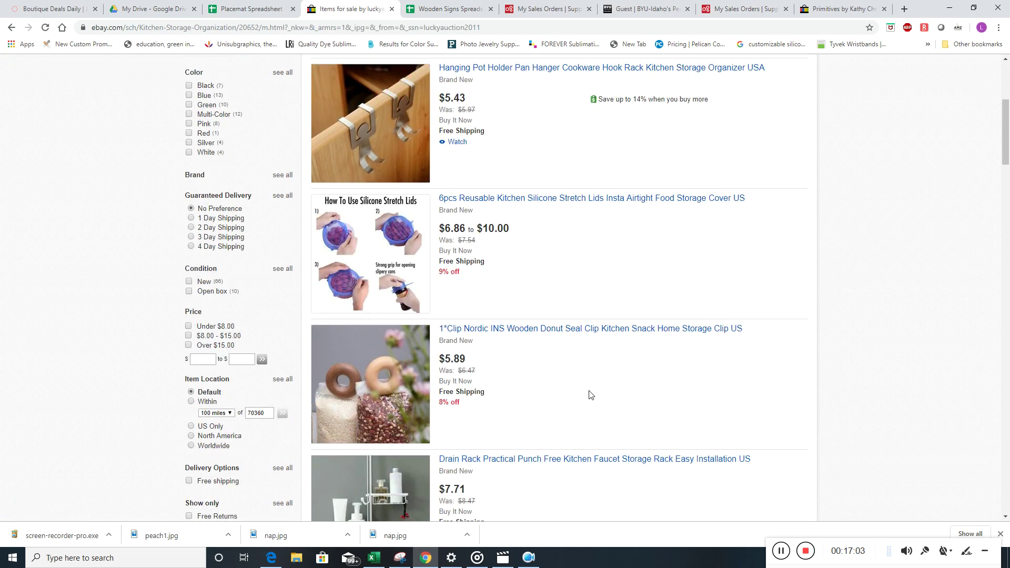
pyautogui.scroll(-4, 591, 395)
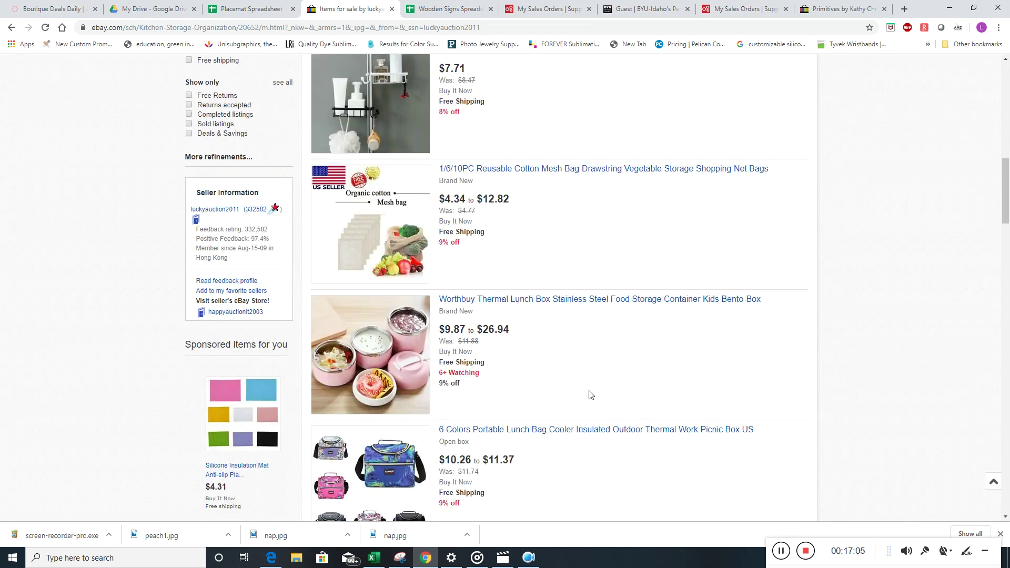
pyautogui.scroll(-14, 593, 395)
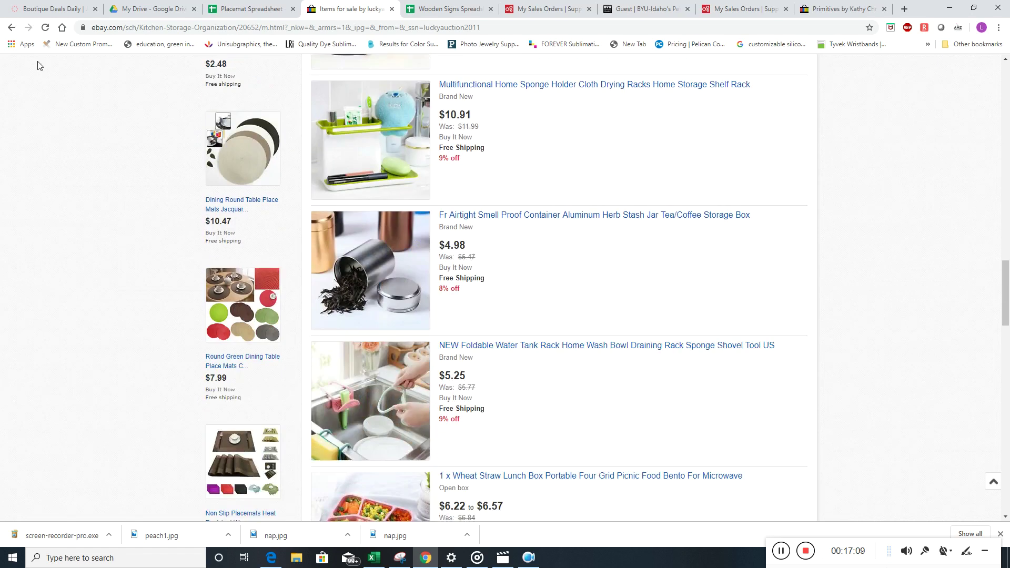
# Go back to the seller's profile and reopen the full list of items for sale.
pyautogui.click(12, 29)
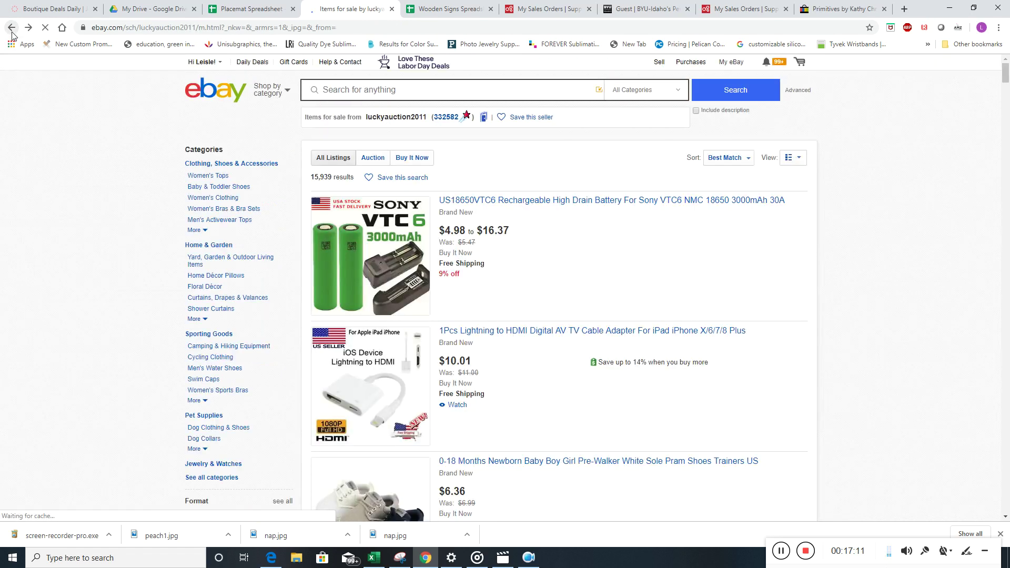
pyautogui.click(12, 29)
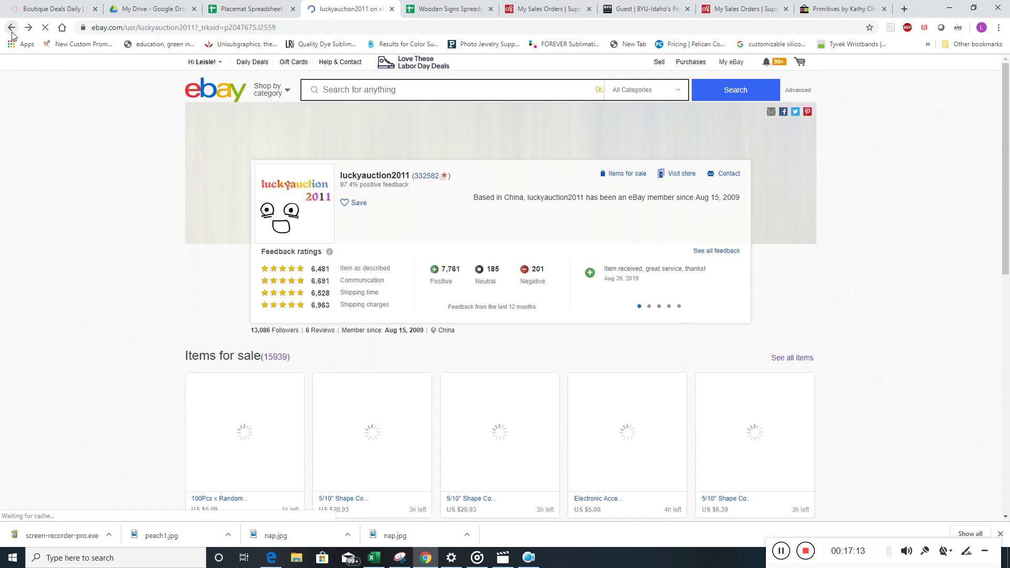
pyautogui.click(624, 175)
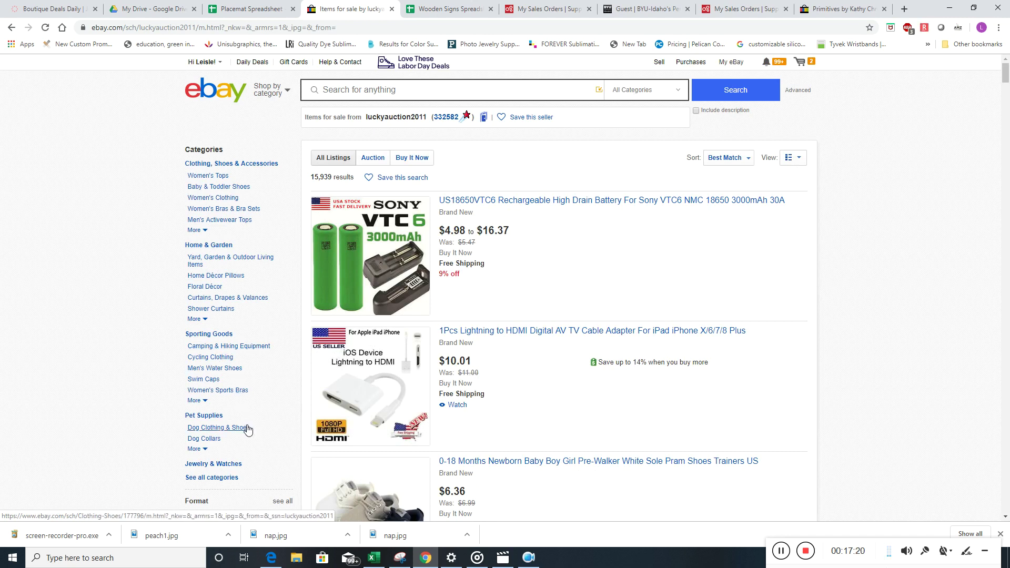
# Browse the seller's Shower Curtains category and open the Curtain Waterproof Assorted Bathroom Shower Curtain listing.
pyautogui.click(210, 312)
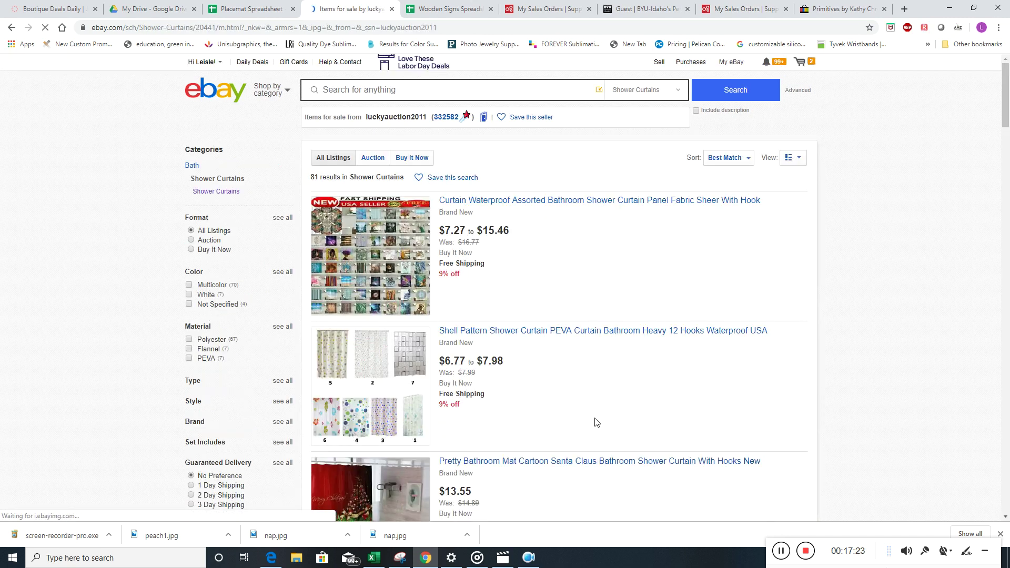
pyautogui.scroll(-9, 583, 423)
pyautogui.scroll(9, 595, 423)
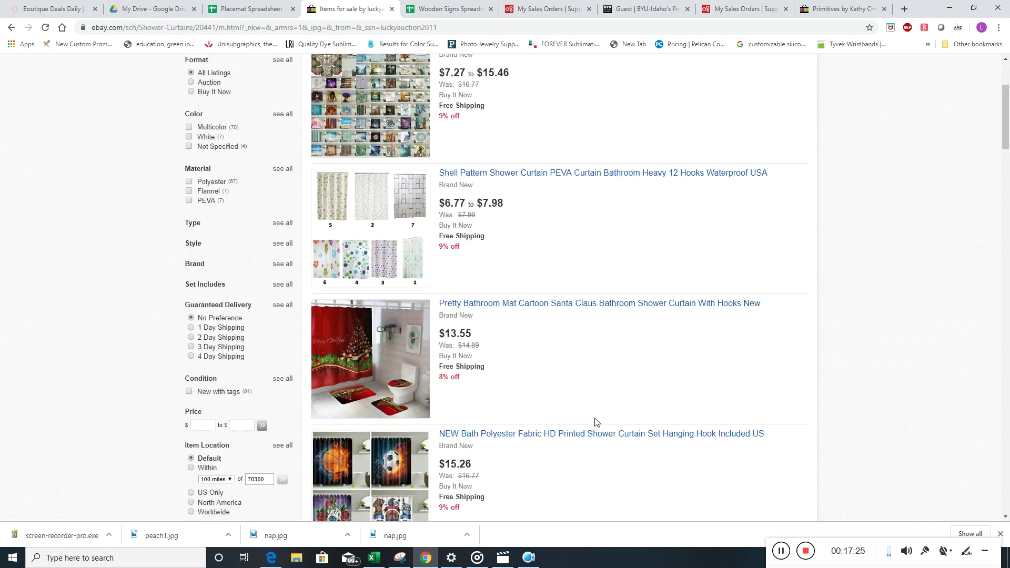
pyautogui.click(565, 204)
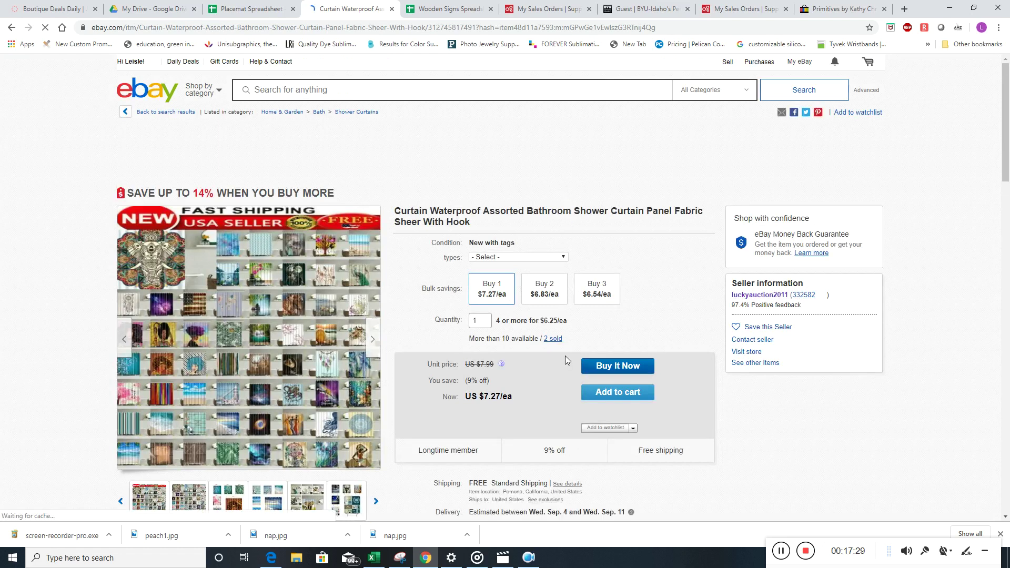
# Go through the curtain's type options and select types 95# and 97# in turn to compare price and stock.
pyautogui.click(557, 257)
pyautogui.scroll(-20, 526, 334)
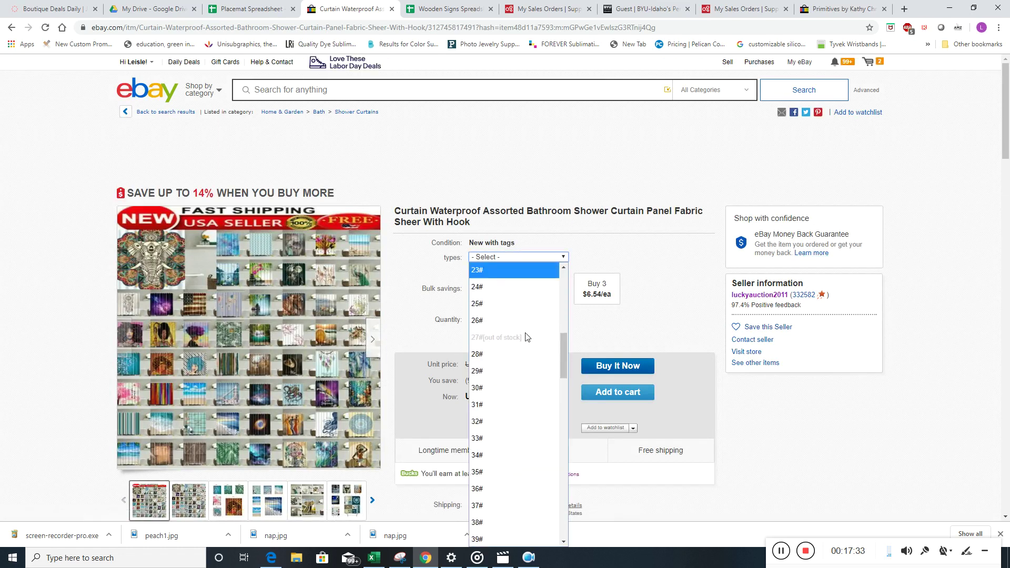
pyautogui.scroll(-3, 508, 436)
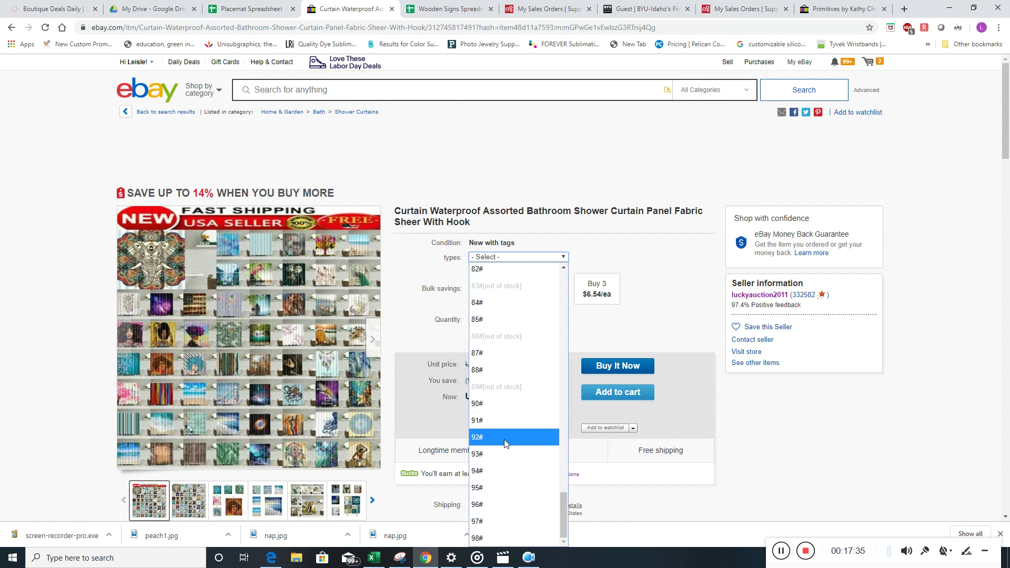
pyautogui.click(500, 480)
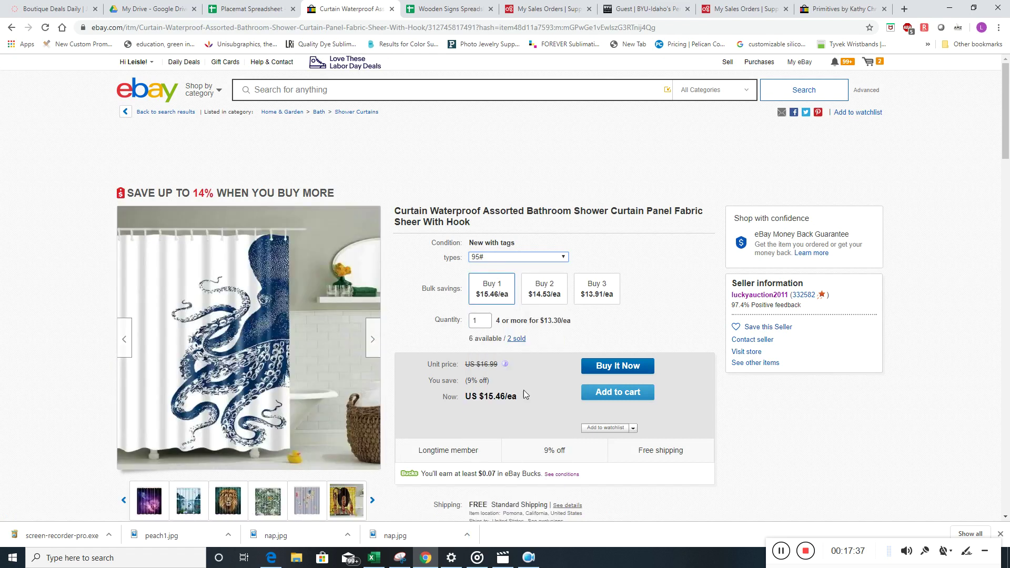
pyautogui.click(533, 258)
pyautogui.scroll(-1, 512, 484)
pyautogui.click(506, 515)
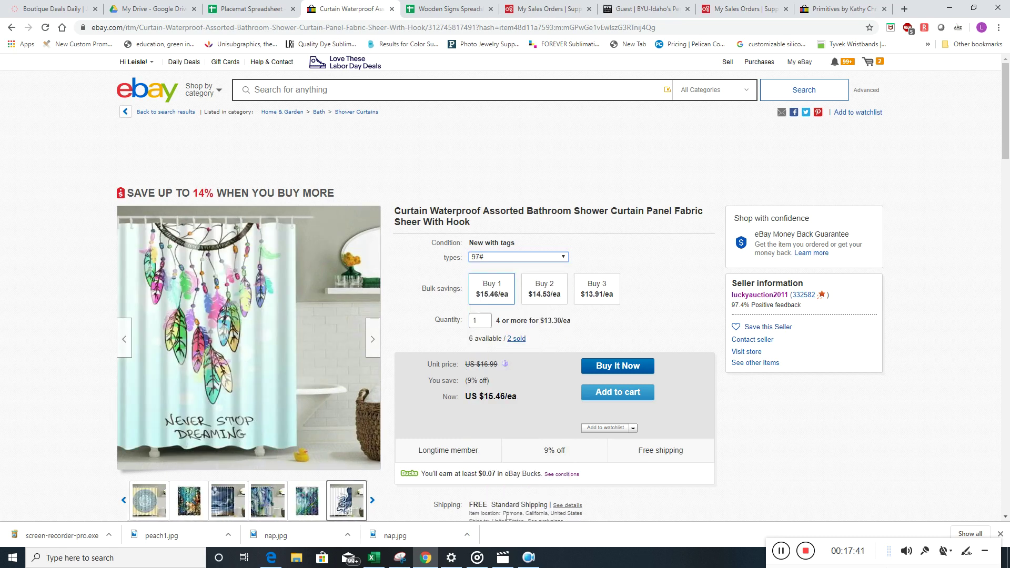
# Select curtain type 85#, check its price, stock and shipping details, and return to the seller's full item list.
pyautogui.click(538, 258)
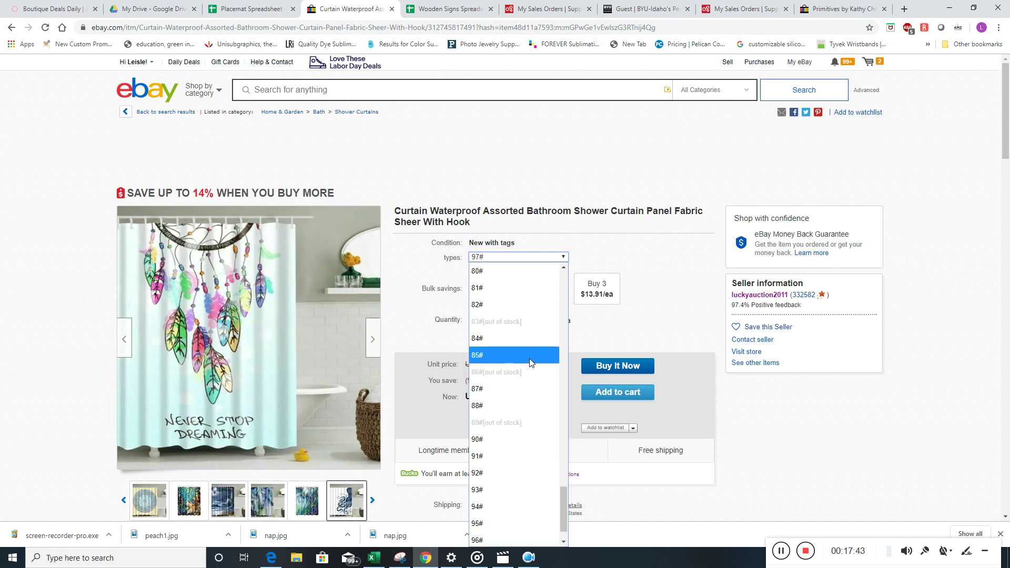
pyautogui.click(531, 356)
pyautogui.scroll(-5, 530, 358)
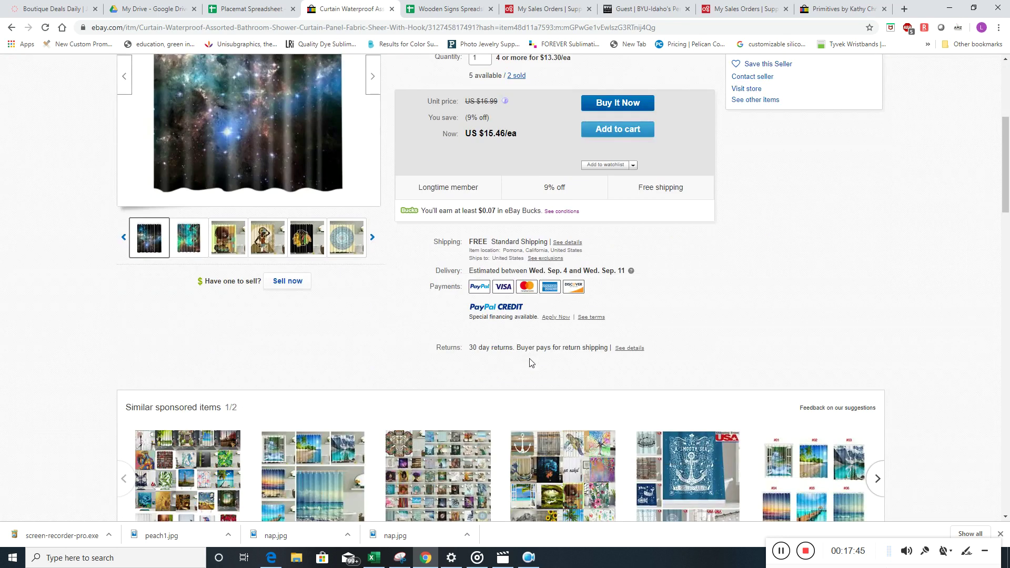
pyautogui.scroll(5, 528, 361)
pyautogui.click(10, 29)
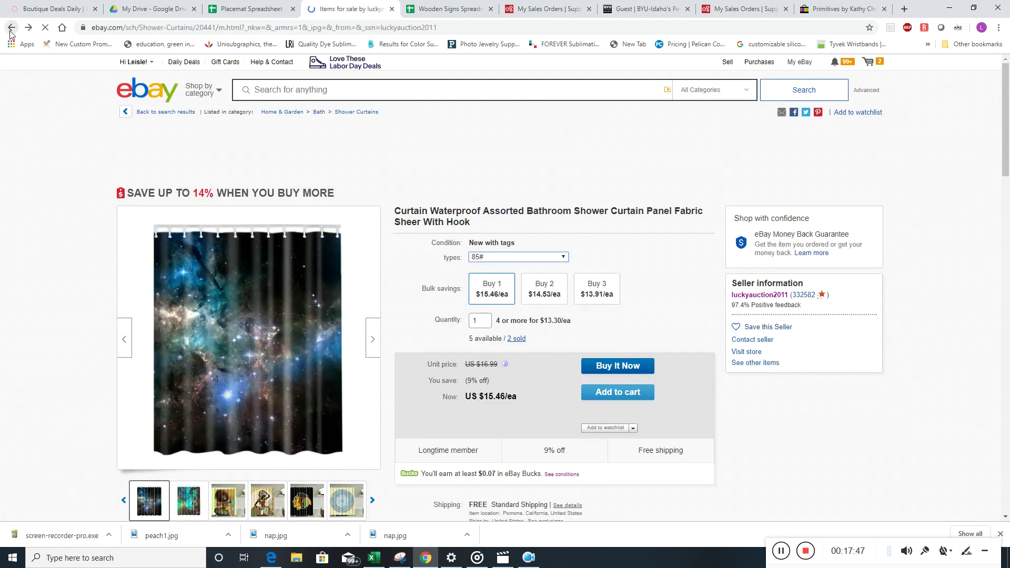
pyautogui.click(10, 29)
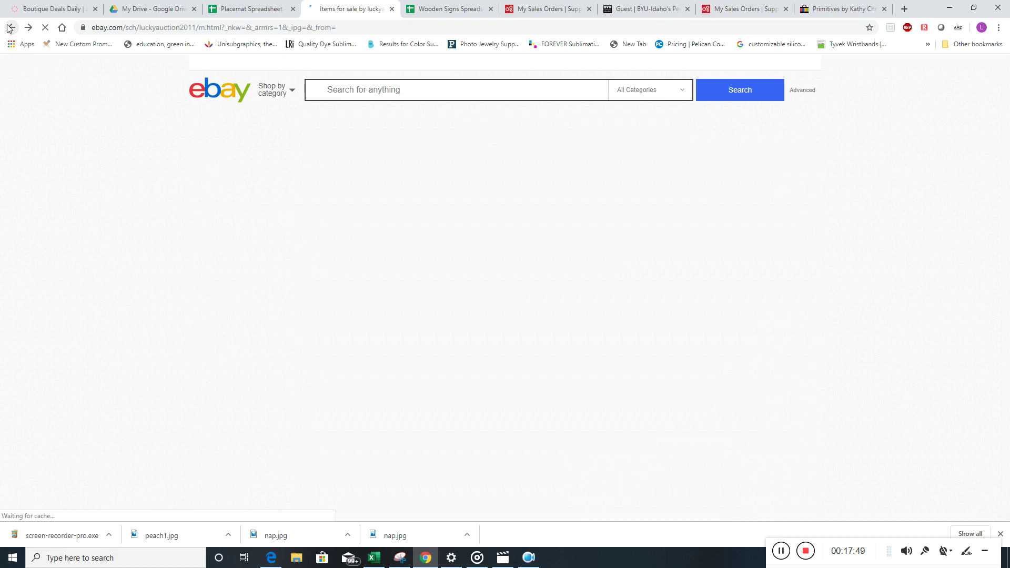
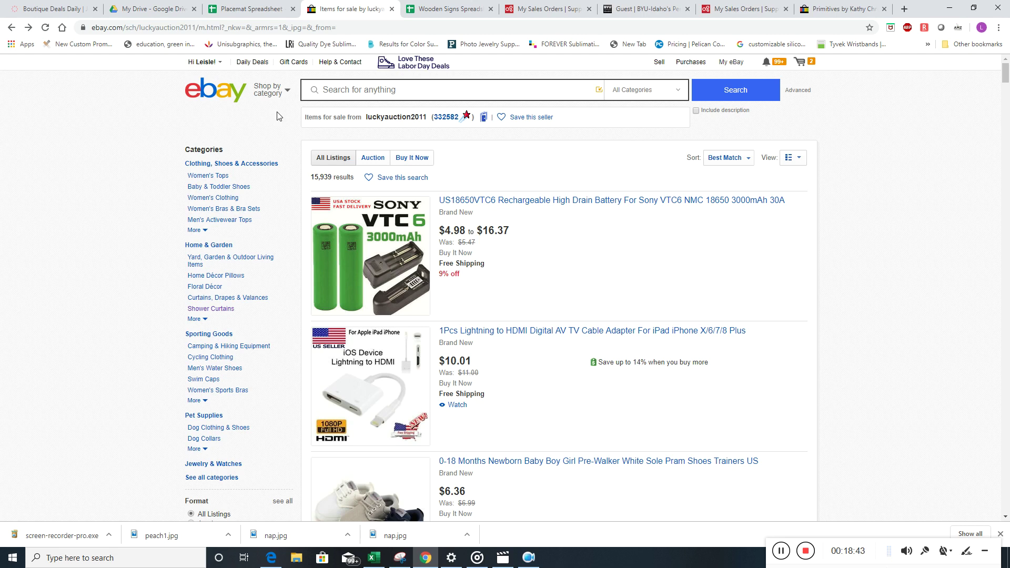
# Load the Amazon website in the BYU-Idaho browser tab.
pyautogui.click(626, 7)
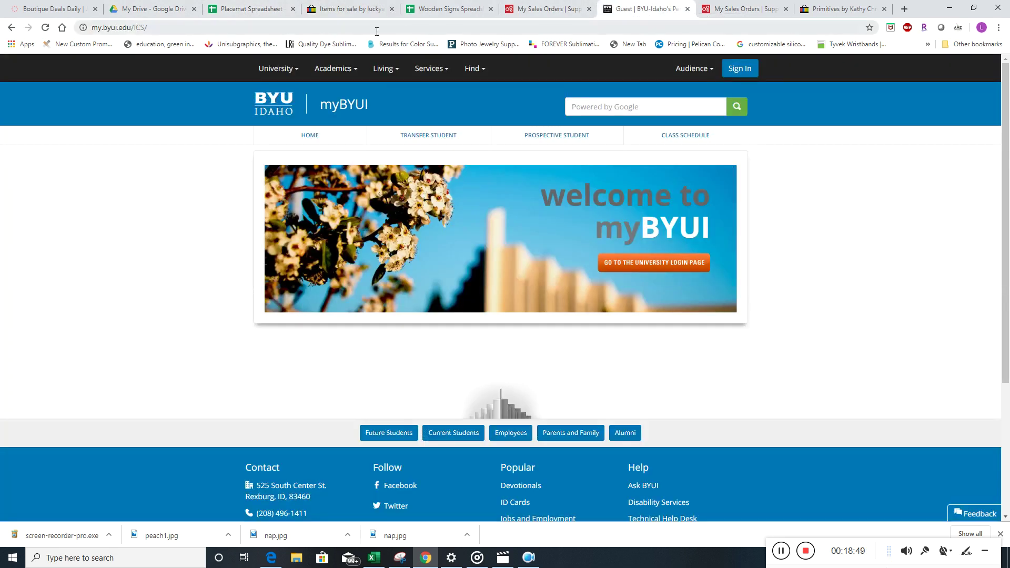
pyautogui.click(232, 33)
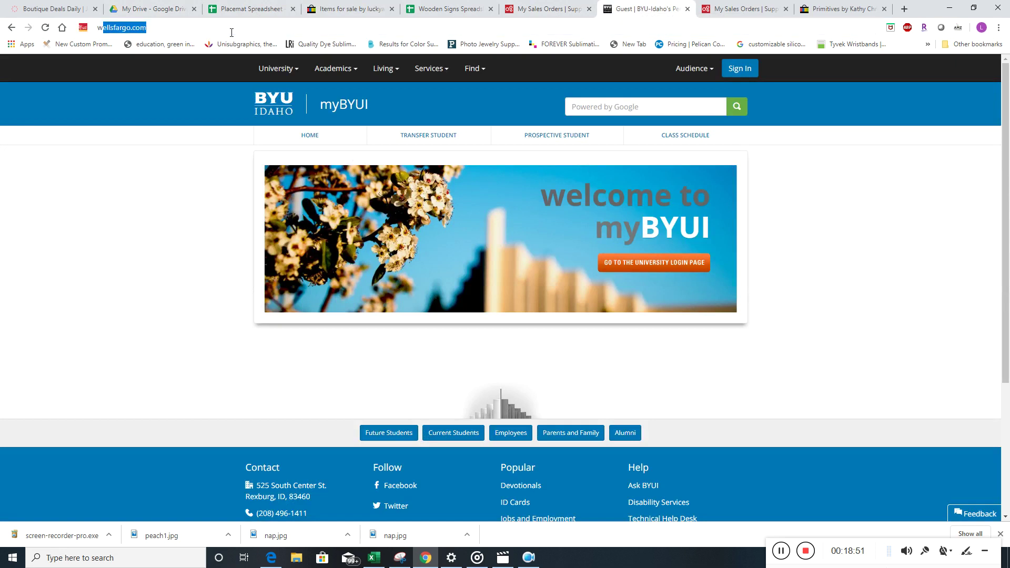
pyautogui.write('amazon')
pyautogui.press('Return')
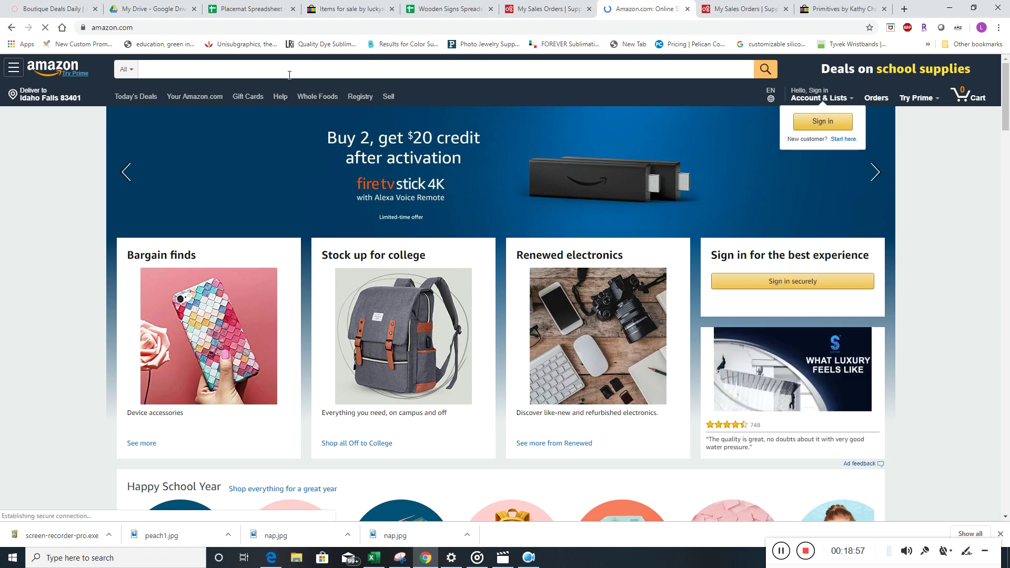
# Search Amazon for "table mats" in the Electronics department from the Fire TV Stick 4K page.
pyautogui.click(762, 203)
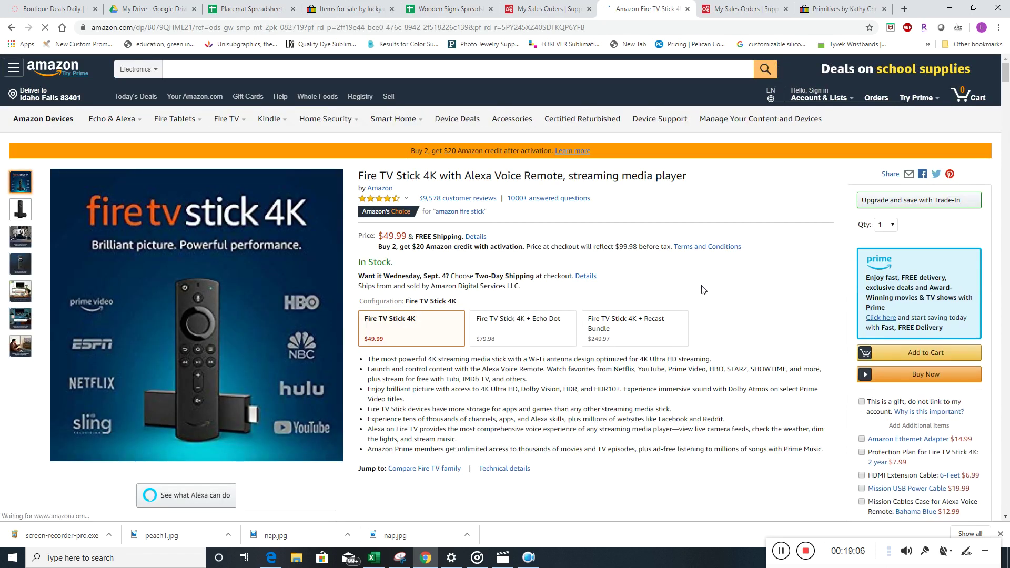
pyautogui.click(349, 68)
pyautogui.write('table mat')
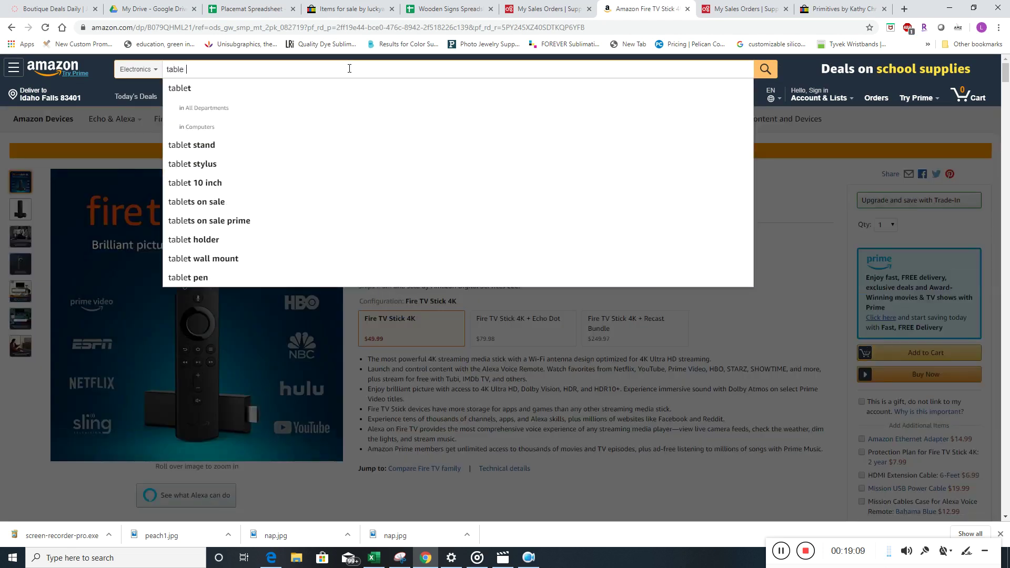
pyautogui.write('s')
pyautogui.press('Return')
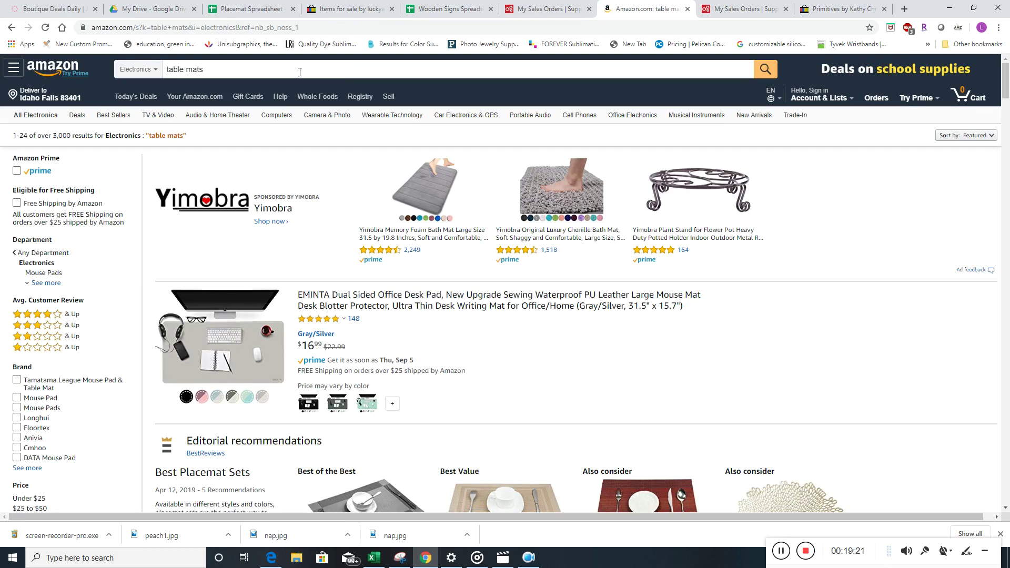
# Look through the Electronics results for "table mats", including the editorial placemat recommendations and the desk mat listings.
pyautogui.scroll(-7, 324, 203)
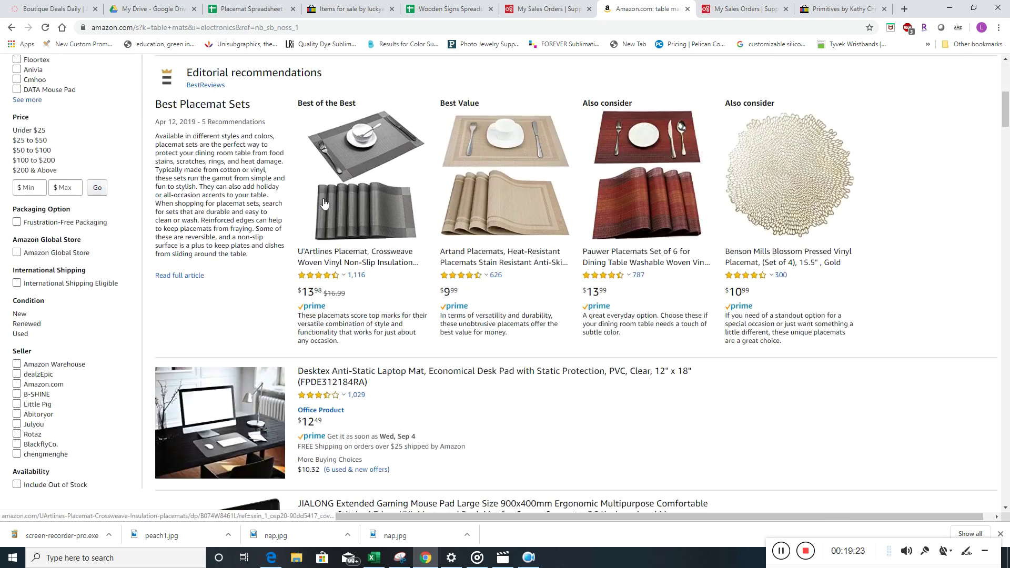
pyautogui.scroll(-5, 615, 226)
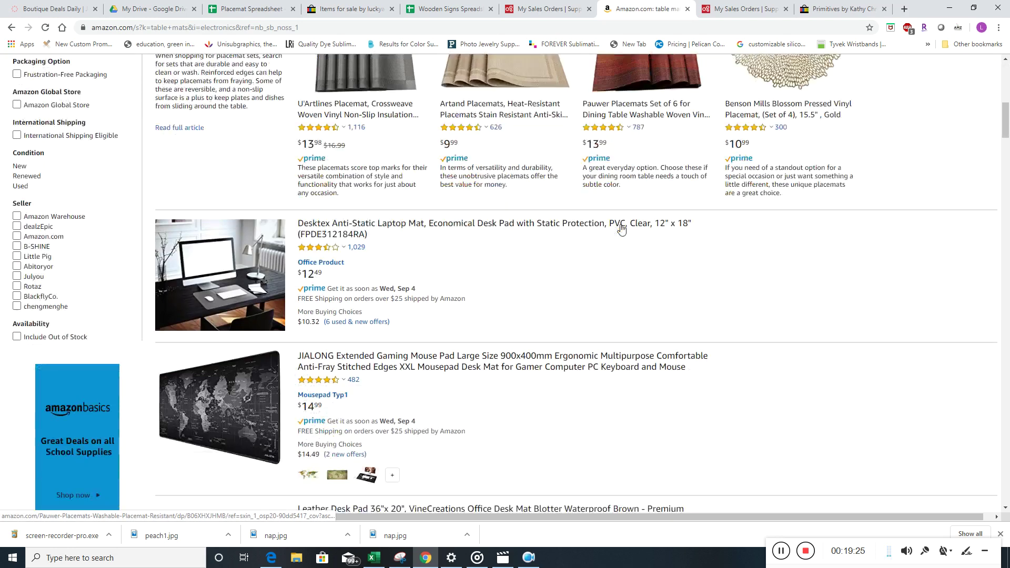
pyautogui.scroll(-7, 626, 229)
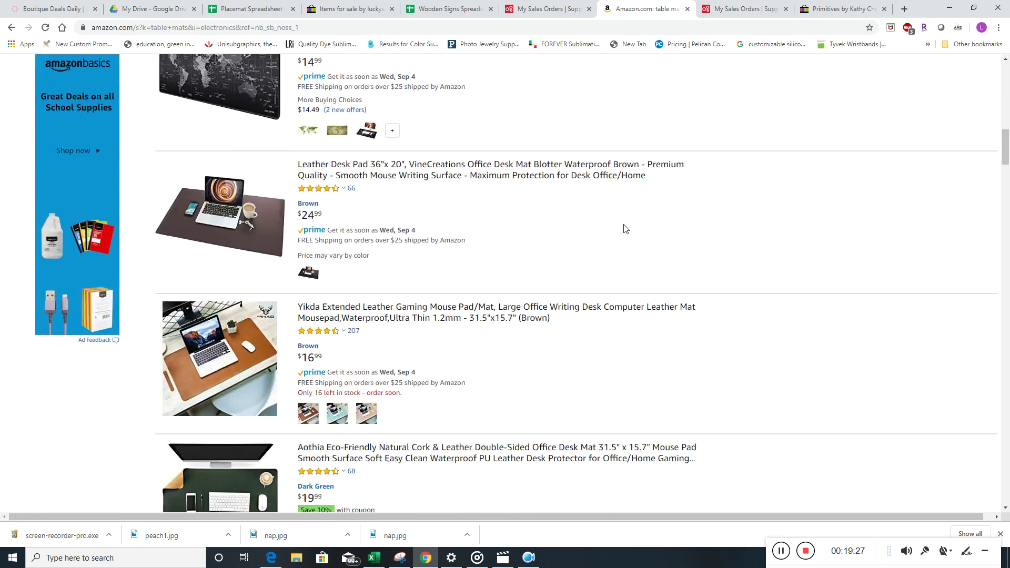
pyautogui.scroll(-8, 626, 228)
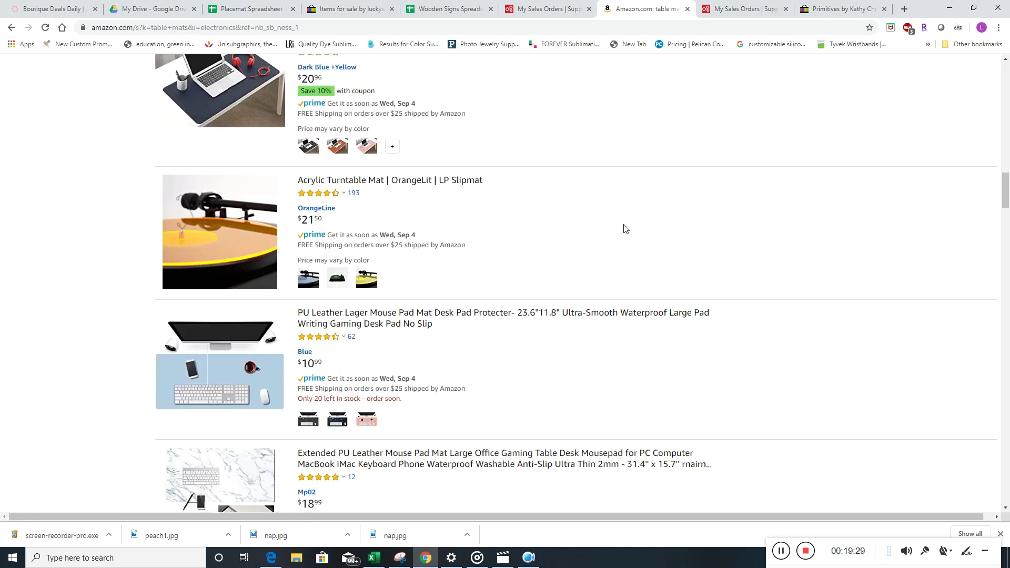
pyautogui.scroll(-5, 625, 228)
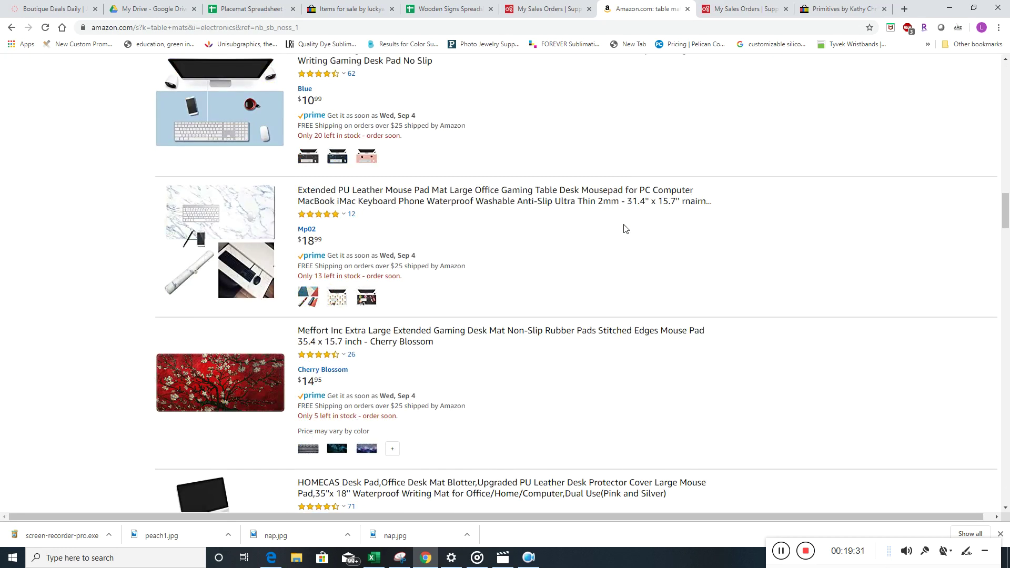
pyautogui.scroll(-5, 625, 228)
pyautogui.scroll(14, 623, 229)
pyautogui.scroll(15, 623, 230)
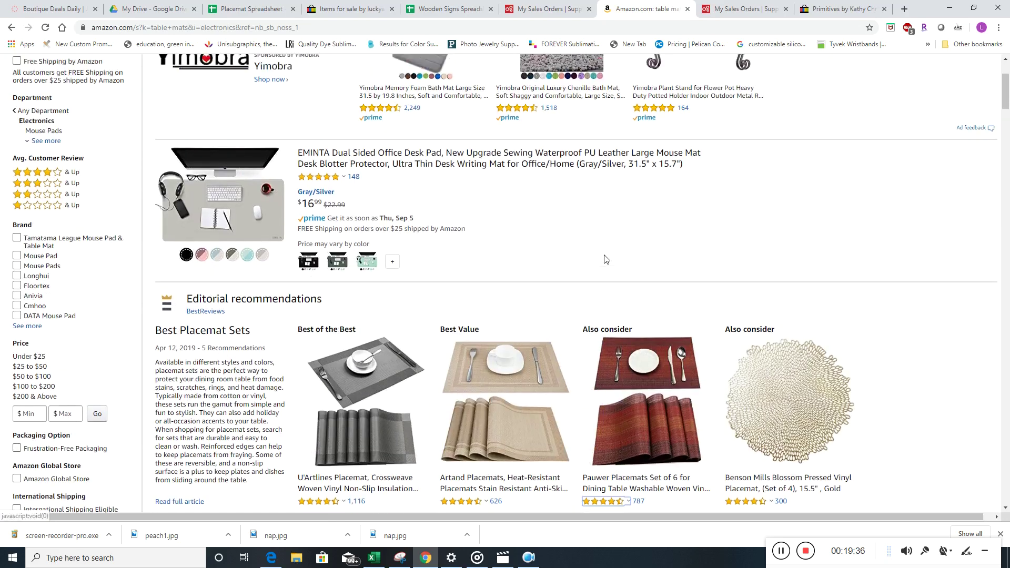
pyautogui.scroll(3, 605, 259)
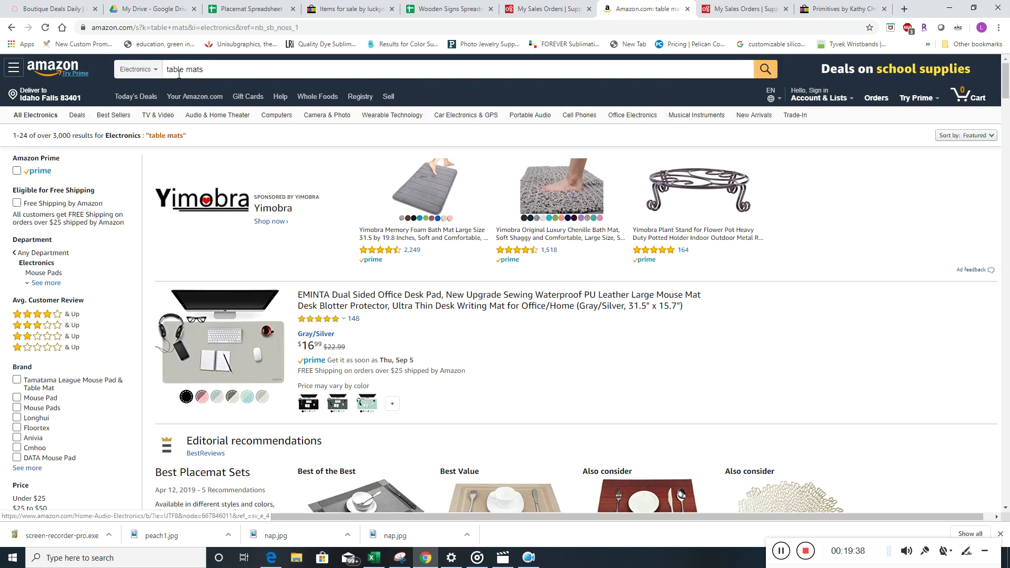
# Repeat the "table mats" search across All Departments and limit the results to Prime-eligible items.
pyautogui.click(138, 69)
pyautogui.scroll(1, 209, 99)
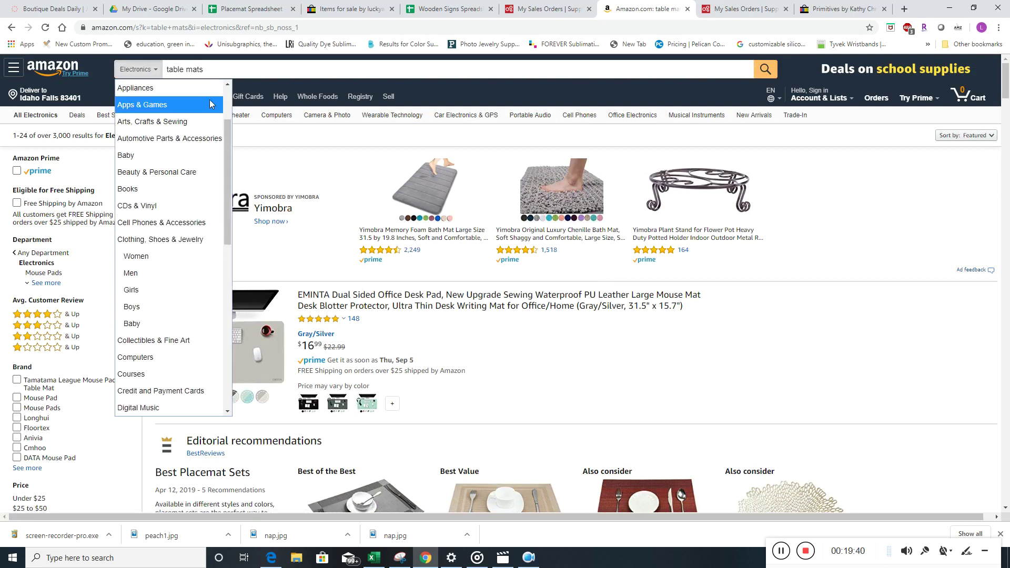
pyautogui.scroll(2, 224, 93)
pyautogui.click(179, 89)
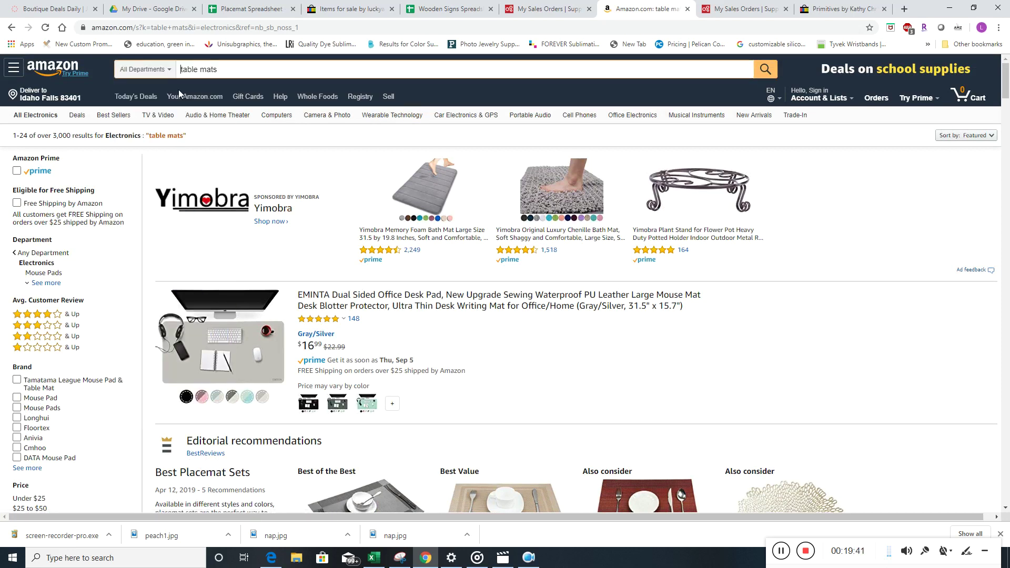
pyautogui.click(763, 69)
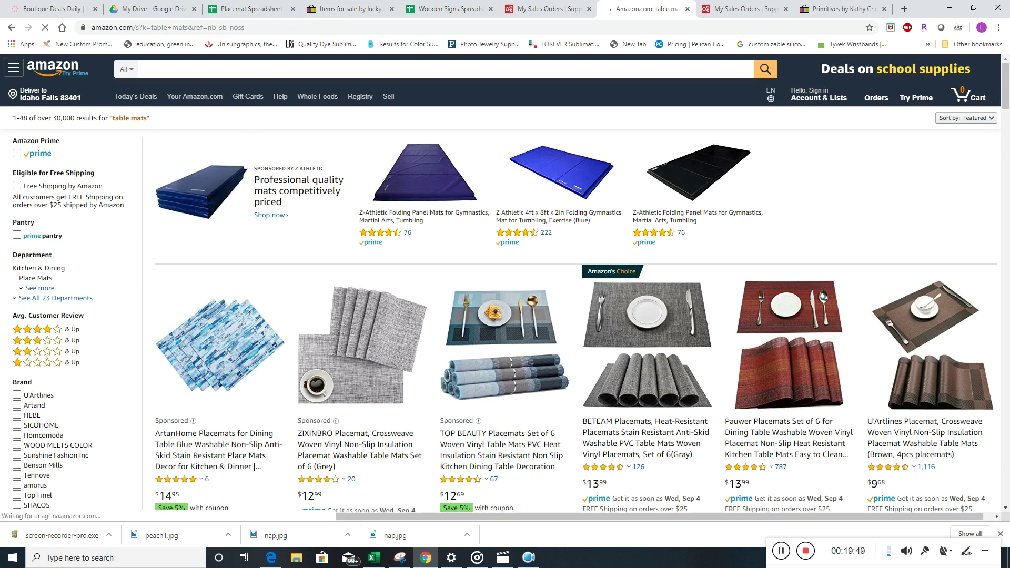
pyautogui.click(16, 155)
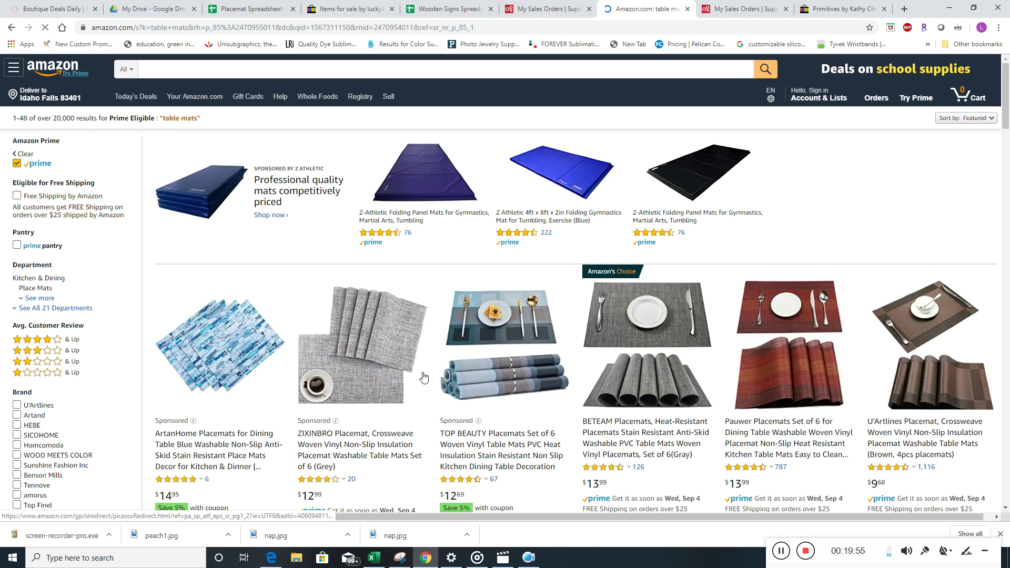
# Browse the Prime placemat results and open the BRAWARM vintage damask floral placemats listing.
pyautogui.scroll(-3, 424, 377)
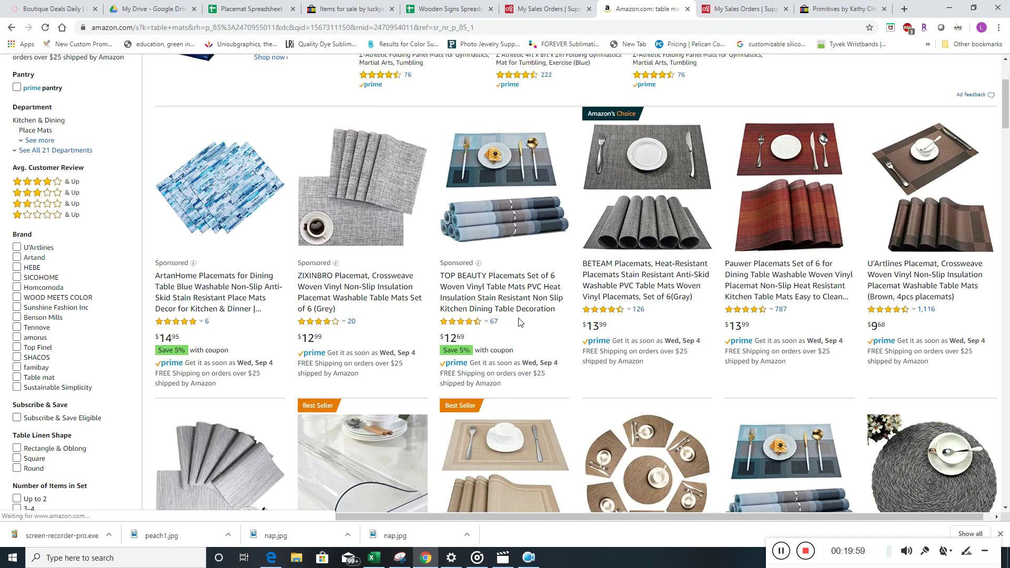
pyautogui.scroll(-2, 547, 350)
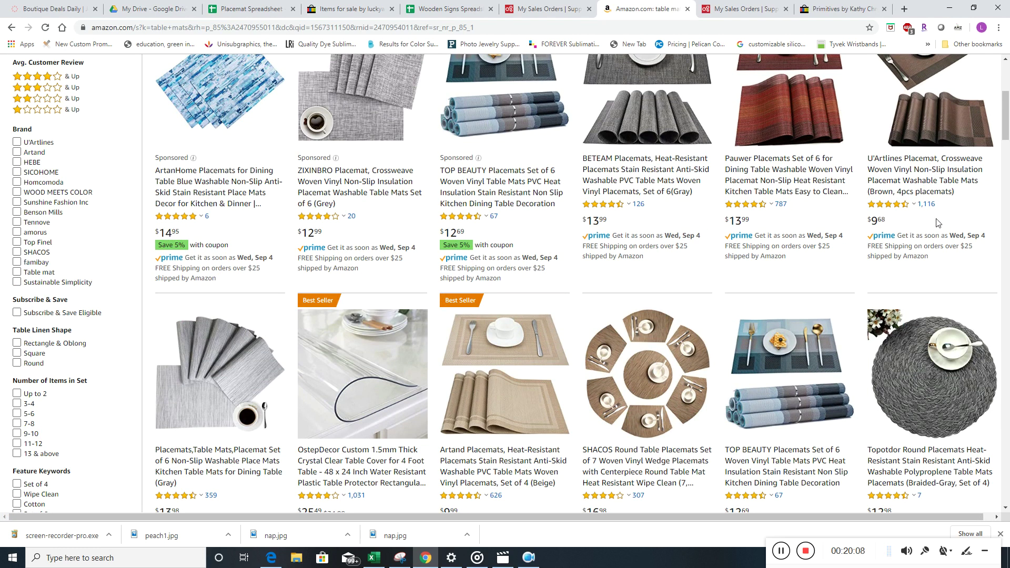
pyautogui.scroll(-2, 513, 329)
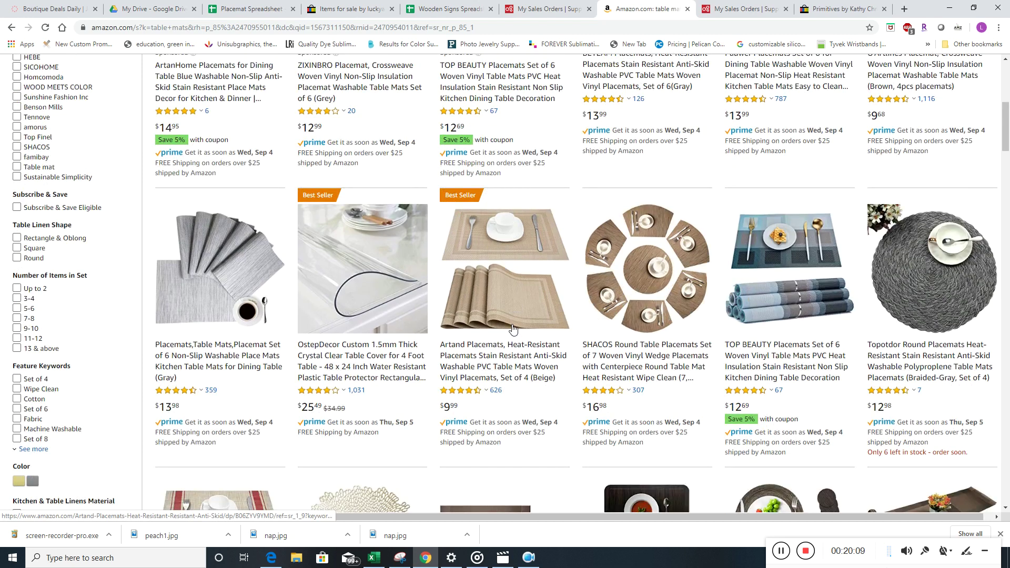
pyautogui.scroll(-5, 513, 328)
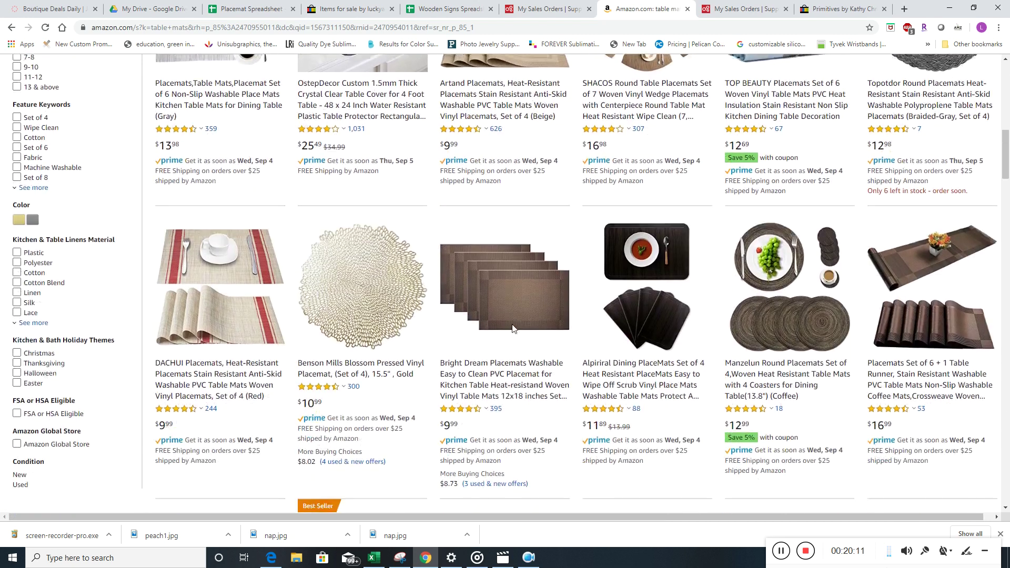
pyautogui.scroll(-5, 512, 328)
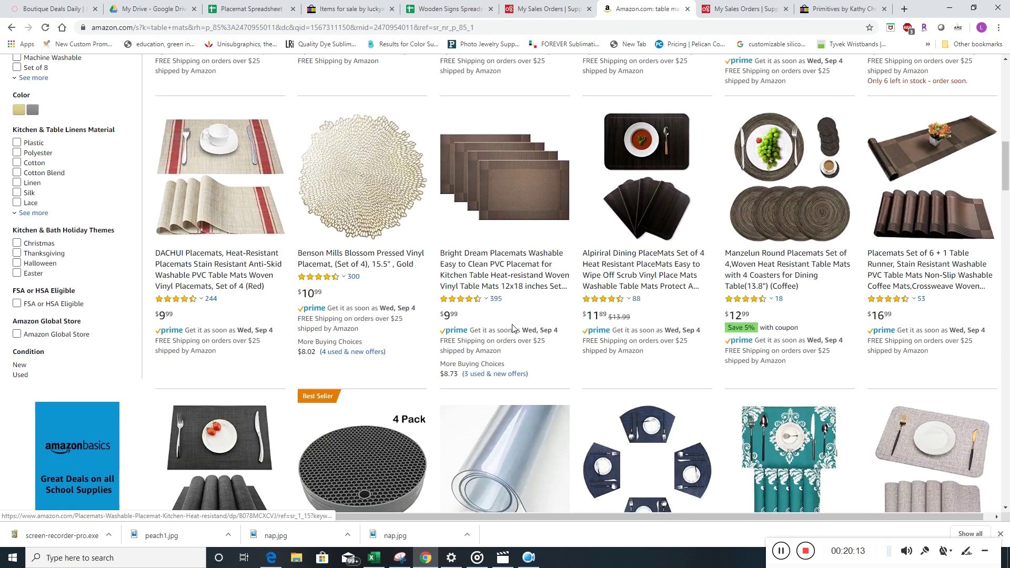
pyautogui.scroll(-3, 513, 328)
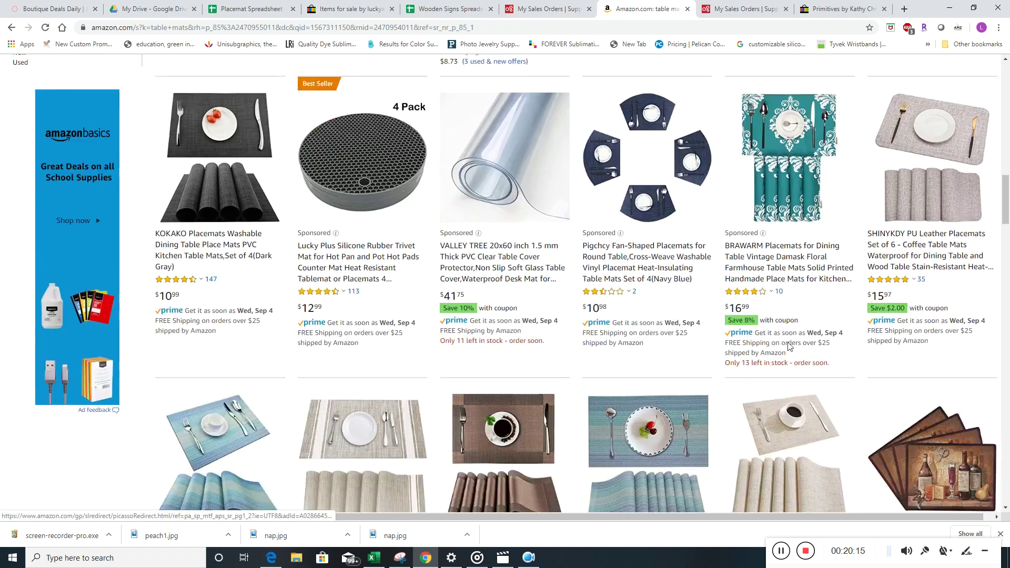
pyautogui.click(786, 271)
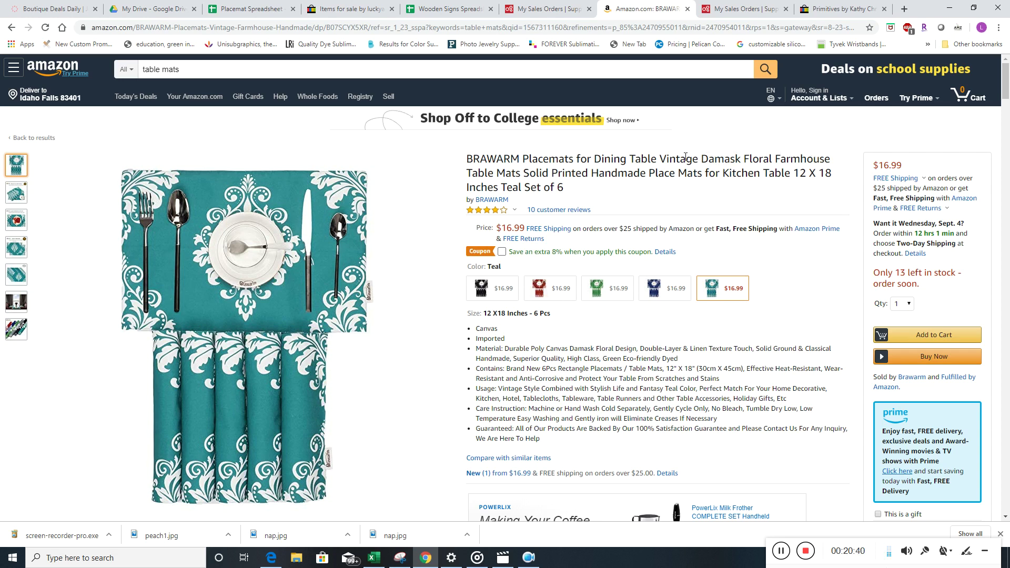
# Review the teal BRAWARM placemat set's price, size, material details, seller, shipping terms and related sponsored products.
pyautogui.scroll(-2, 688, 168)
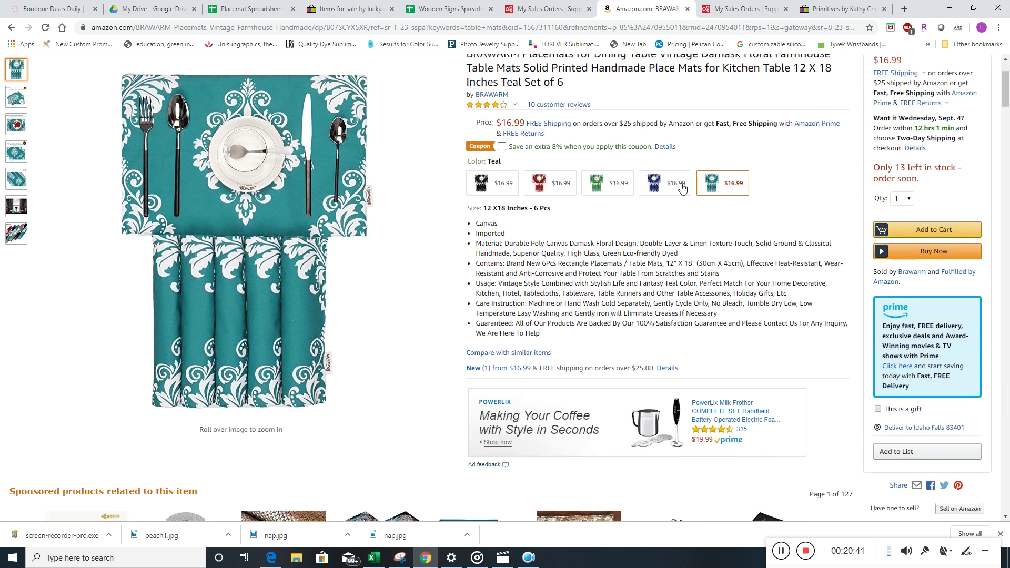
pyautogui.doubleClick(497, 224)
pyautogui.click(549, 233)
pyautogui.scroll(3, 593, 312)
pyautogui.scroll(-6, 592, 311)
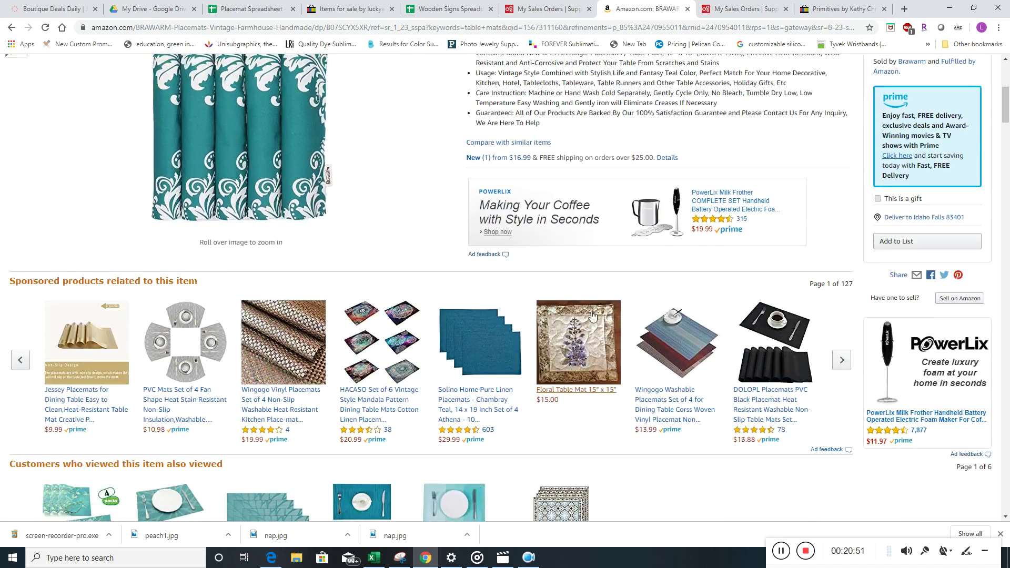
pyautogui.scroll(6, 593, 314)
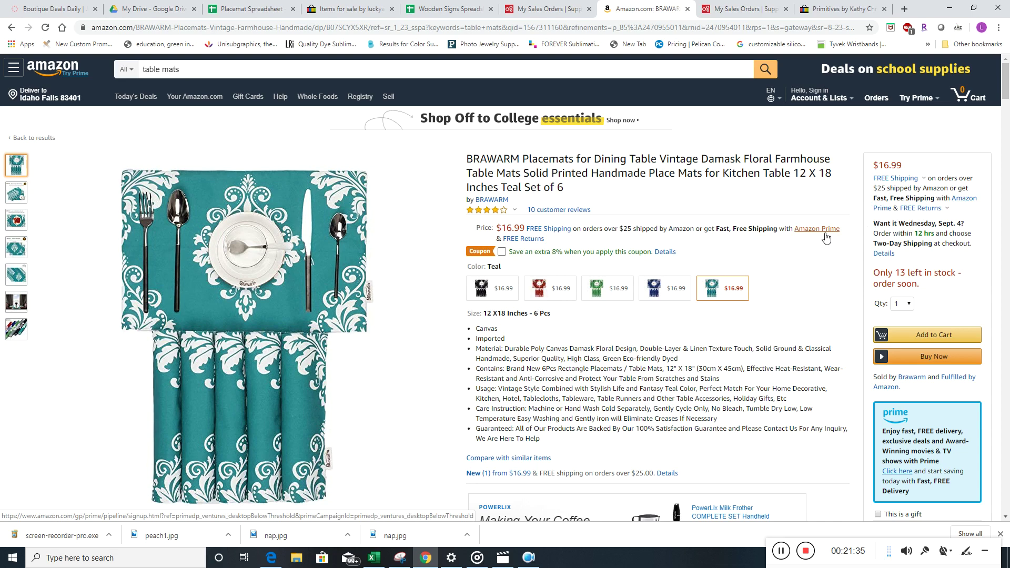
pyautogui.scroll(-7, 764, 295)
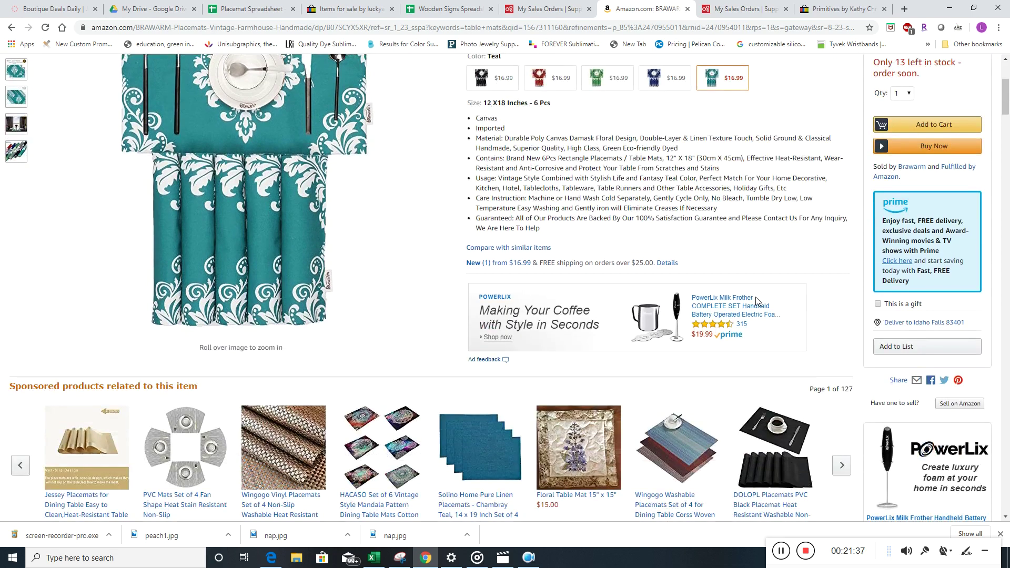
pyautogui.scroll(7, 763, 300)
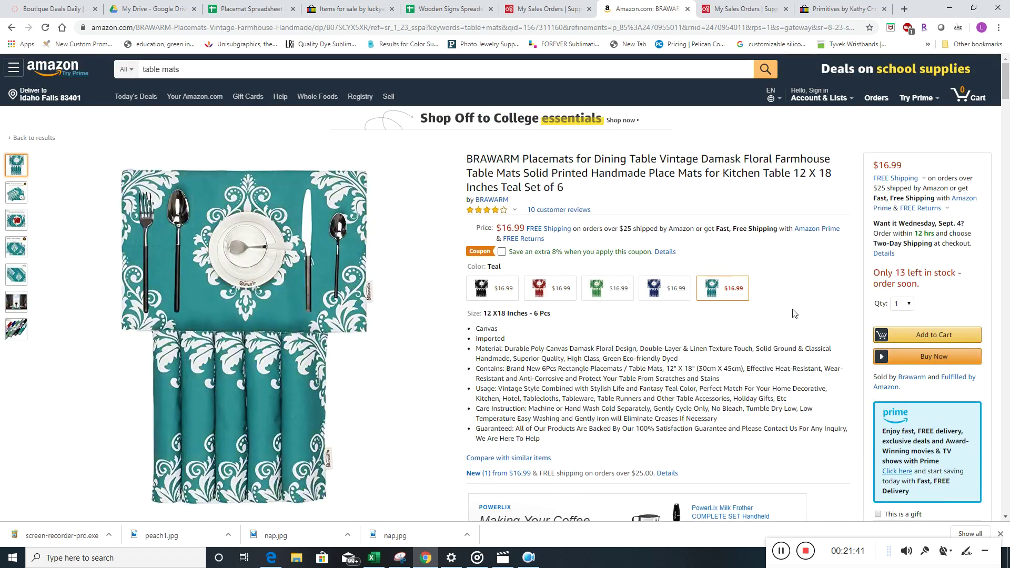
# Select the Black, Burgundy, Forest Green, Navy Blue and Teal colors in turn to compare price and stock.
pyautogui.click(493, 294)
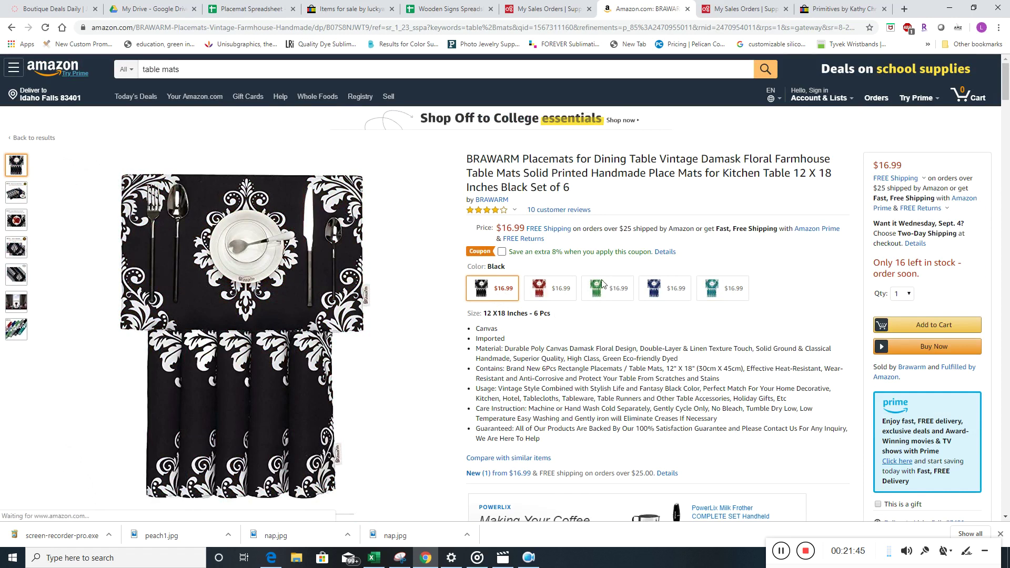
pyautogui.click(564, 288)
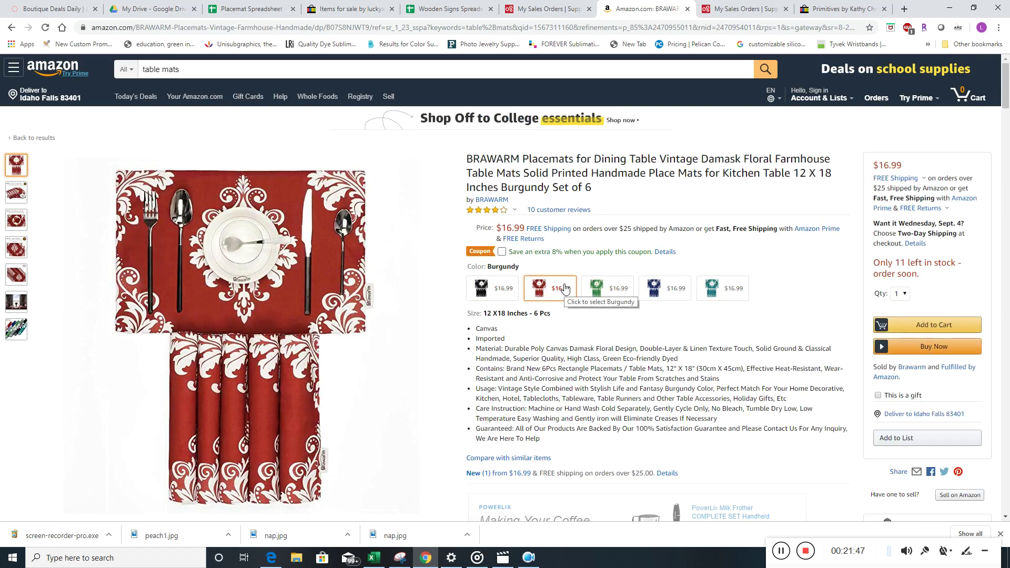
pyautogui.click(623, 294)
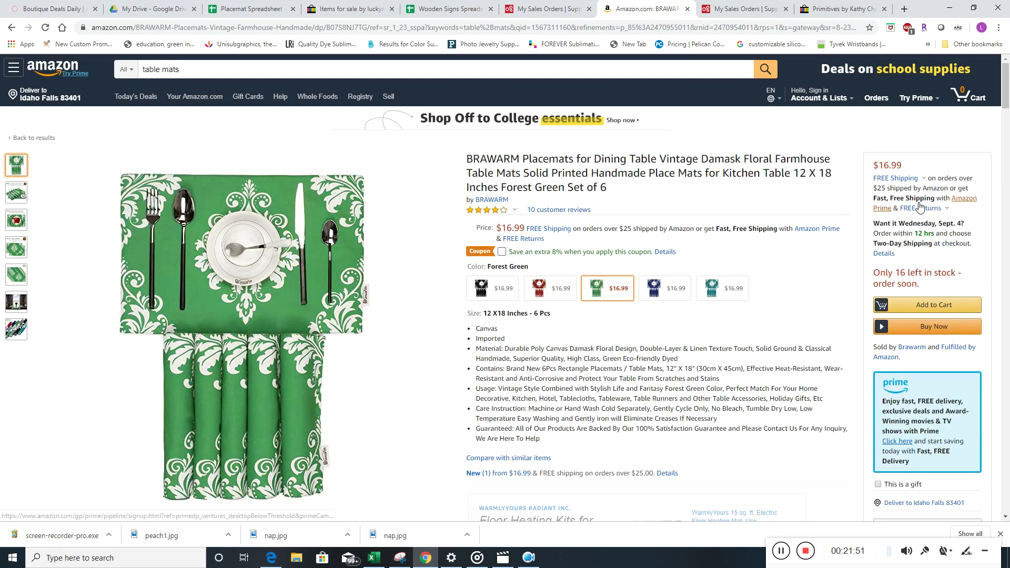
pyautogui.click(683, 288)
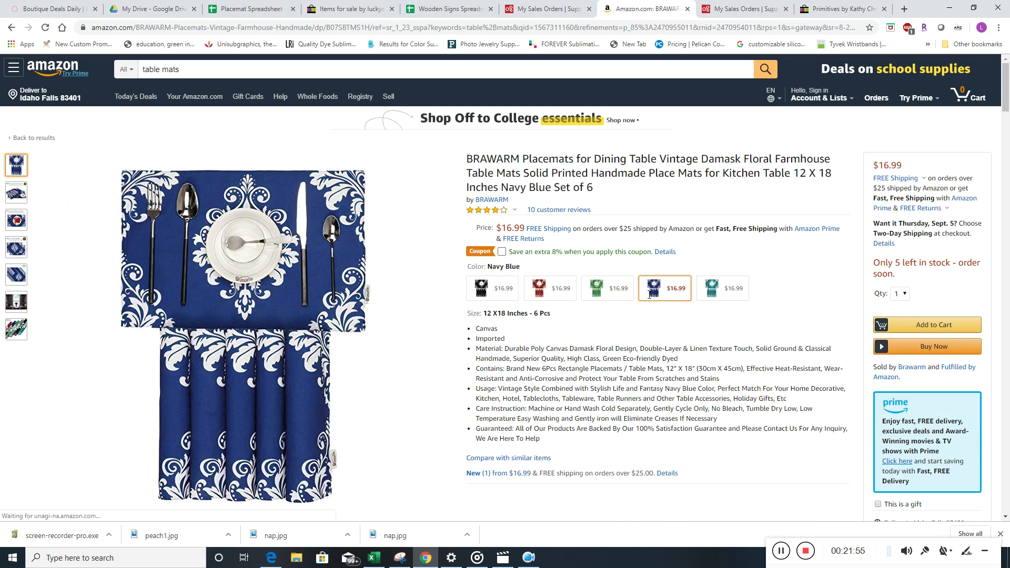
pyautogui.click(734, 296)
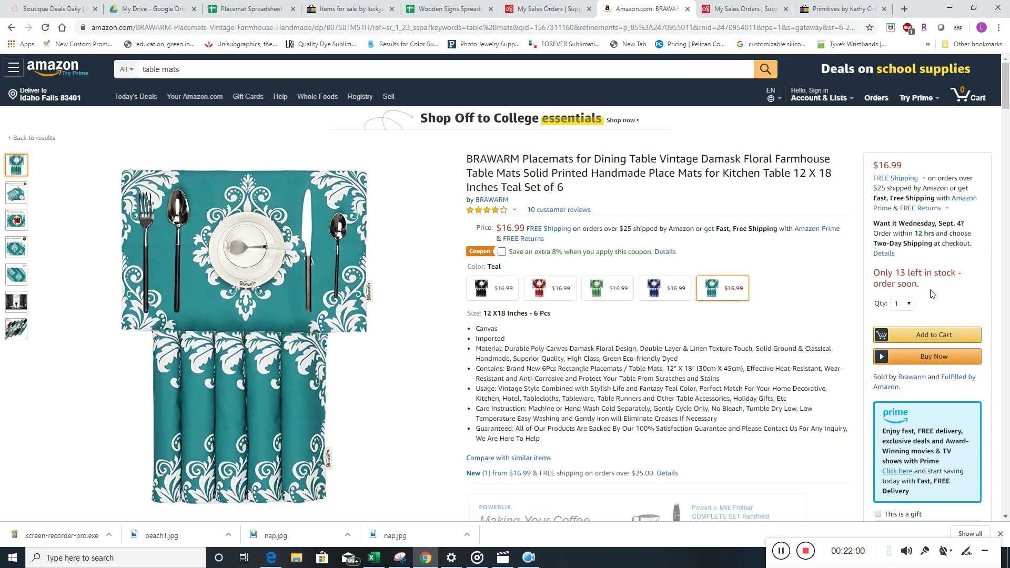
# Examine the teal placemat set's product description, product information, Best Sellers Rank and comparison with similar items.
pyautogui.scroll(-2, 794, 335)
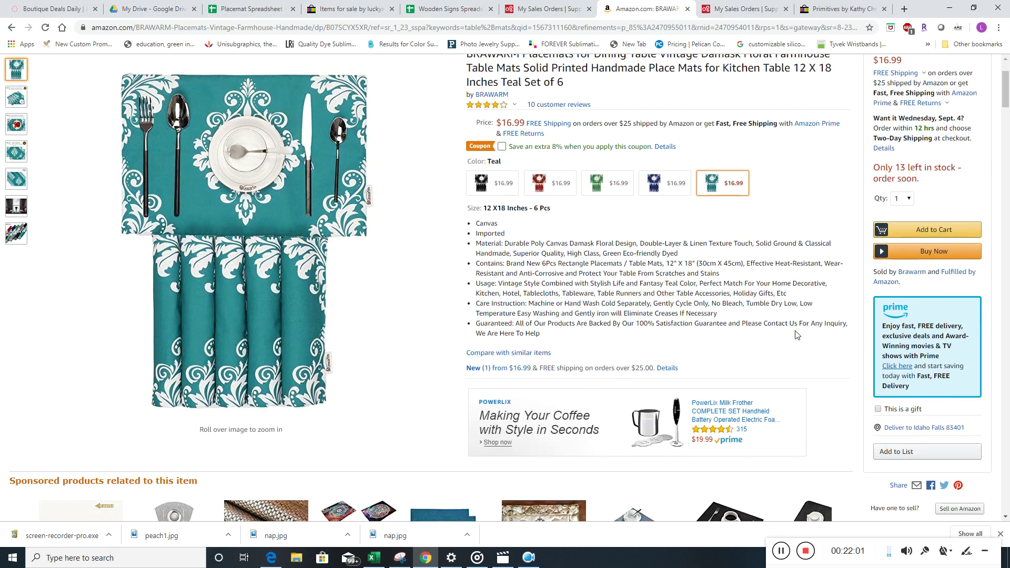
pyautogui.scroll(-6, 797, 334)
pyautogui.scroll(8, 797, 334)
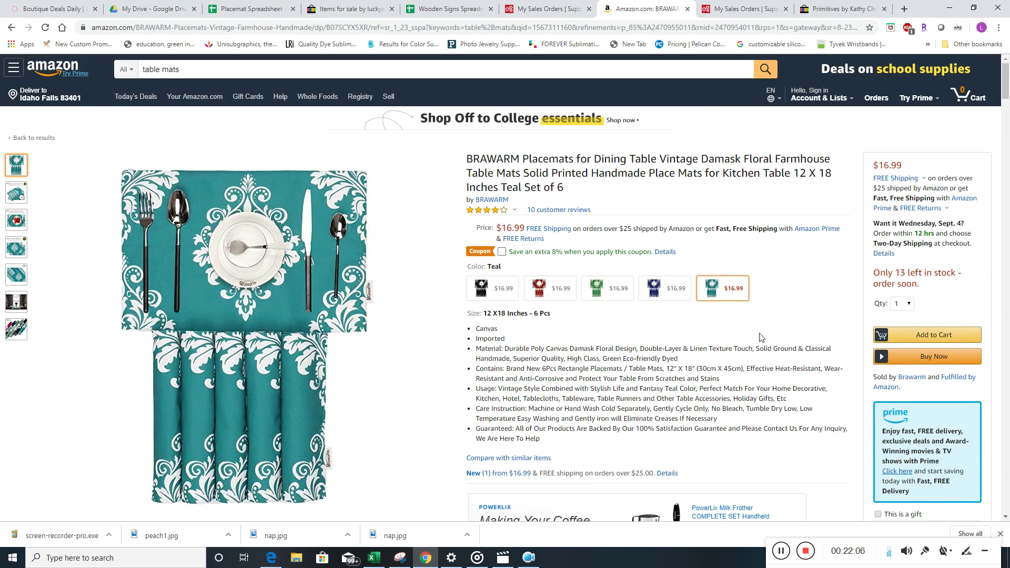
pyautogui.scroll(-15, 759, 337)
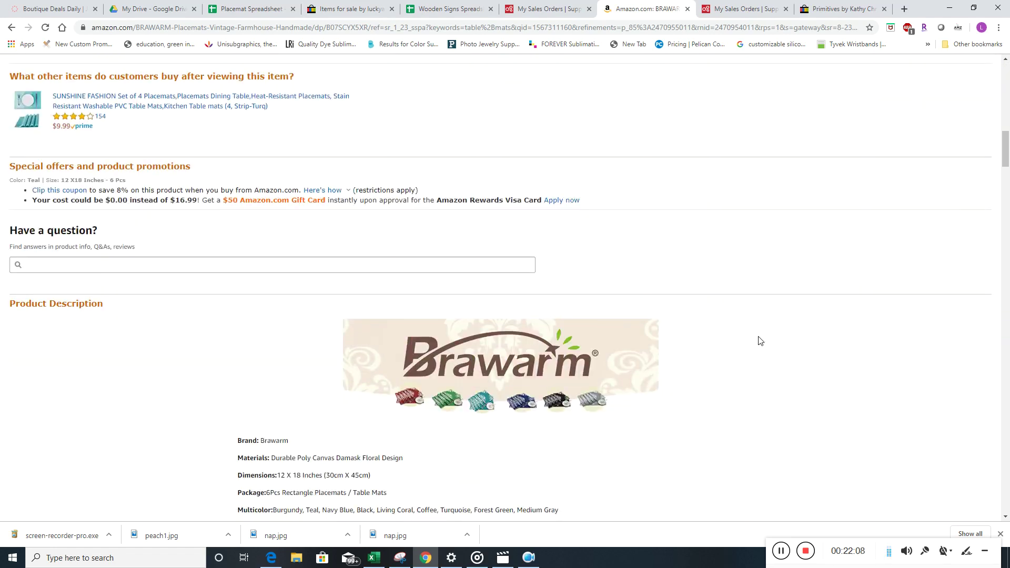
pyautogui.scroll(-13, 759, 341)
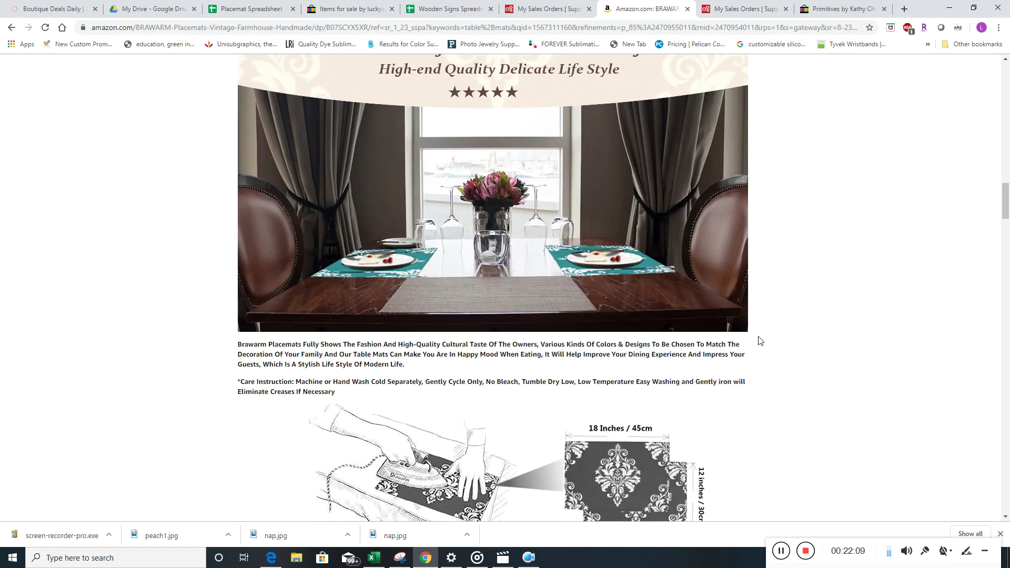
pyautogui.scroll(-14, 759, 340)
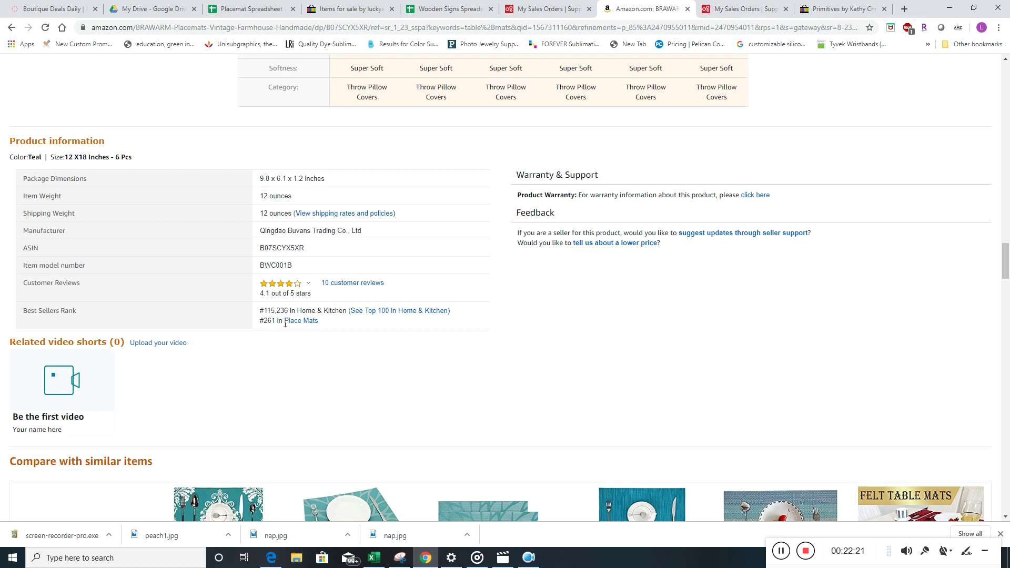
pyautogui.scroll(-2, 479, 354)
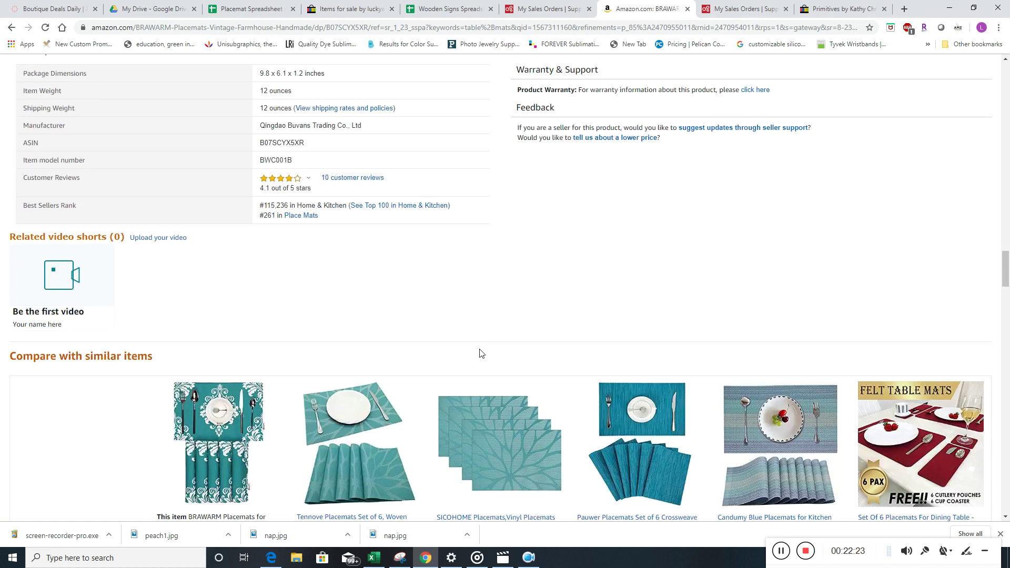
pyautogui.scroll(-3, 480, 353)
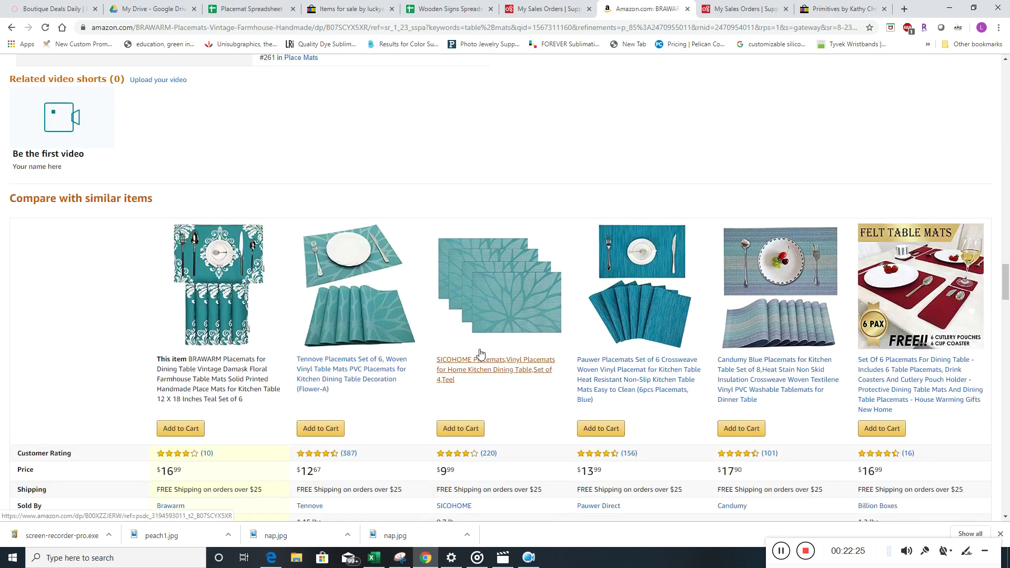
# Compare the similar placemat sets' prices, sellers and materials, and open the Pauwer teal crossweave set of 6 listing.
pyautogui.scroll(-1, 479, 353)
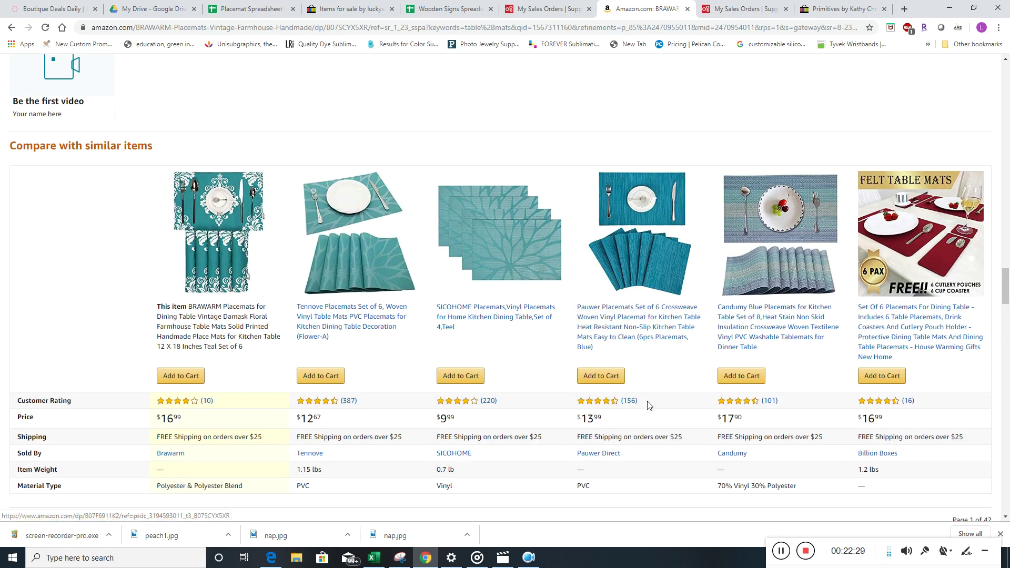
pyautogui.scroll(-3, 648, 405)
pyautogui.scroll(1, 648, 405)
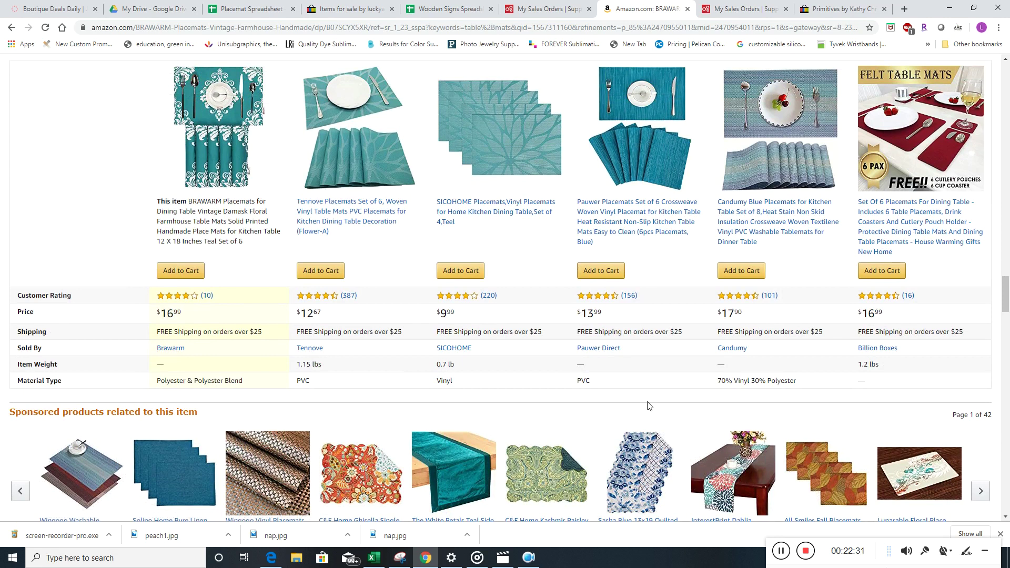
pyautogui.scroll(1, 648, 406)
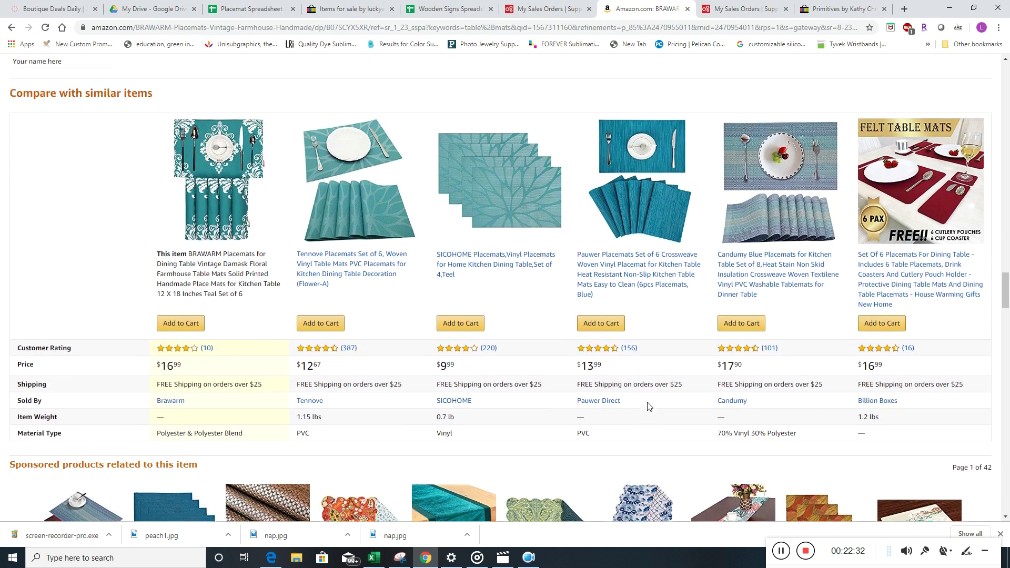
pyautogui.click(654, 274)
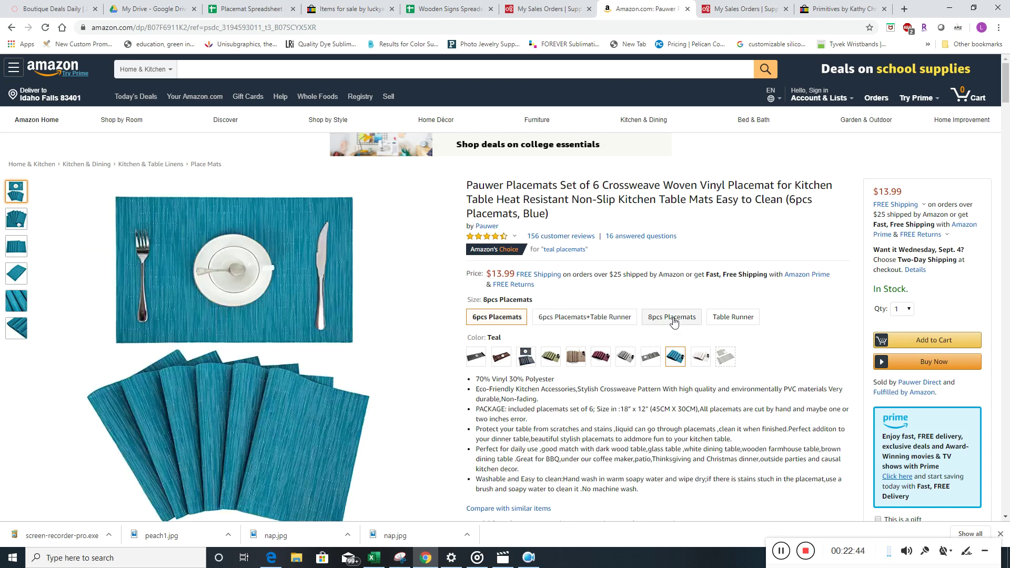
# Select the A-gray, A-red, blue and White colors of the Pauwer placemats in turn to compare price and stock.
pyautogui.click(476, 358)
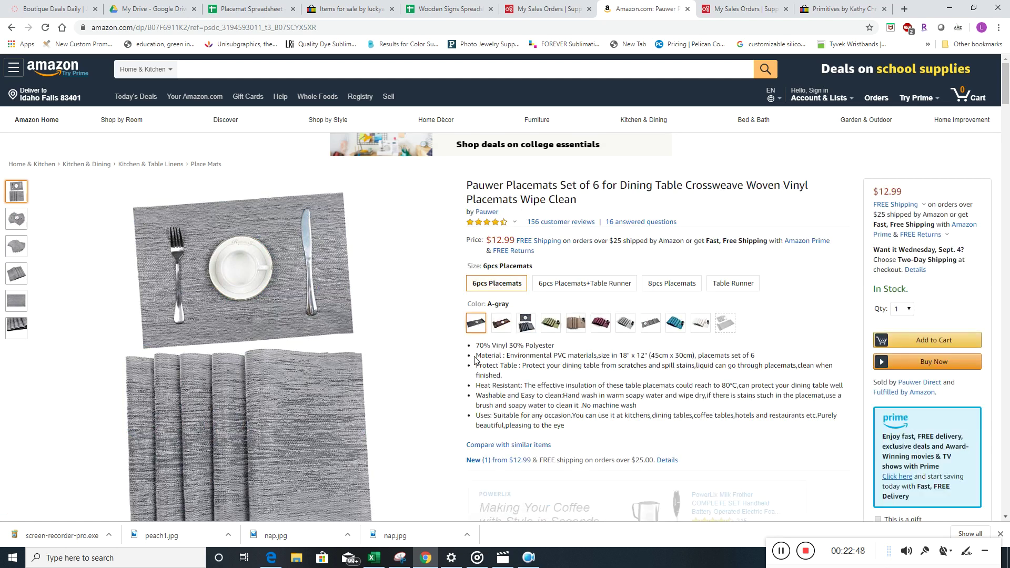
pyautogui.click(502, 325)
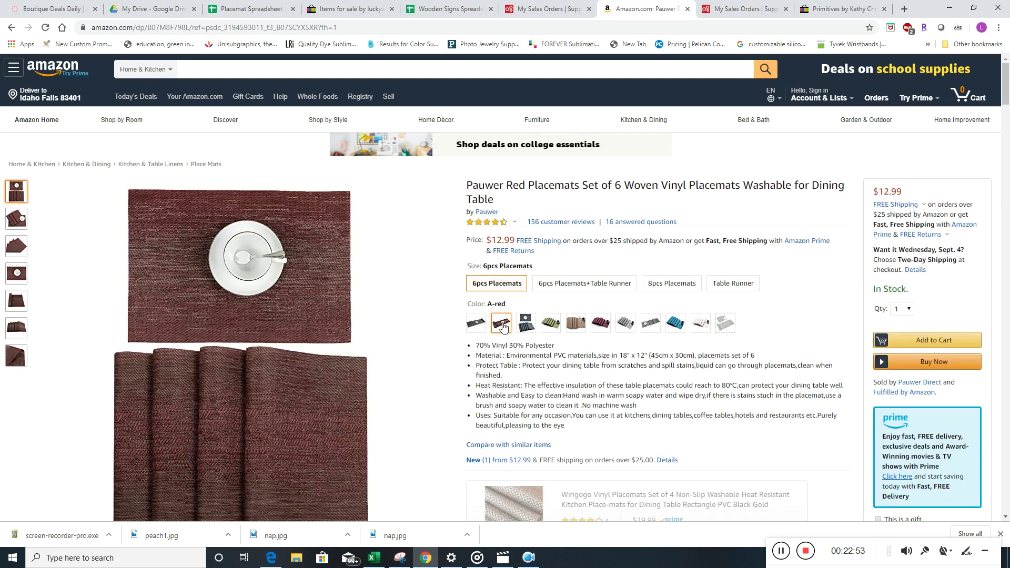
pyautogui.click(529, 328)
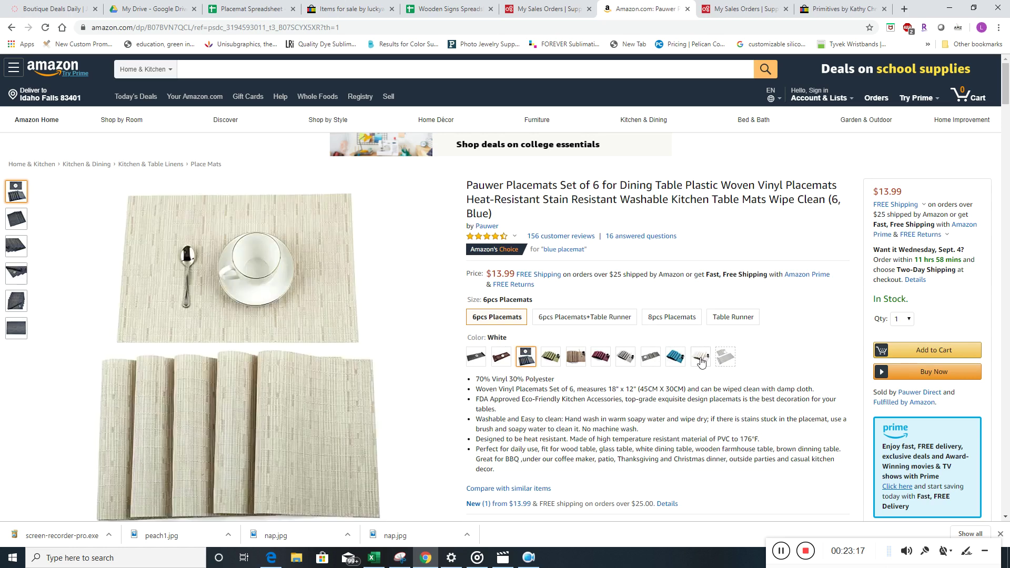
pyautogui.click(701, 359)
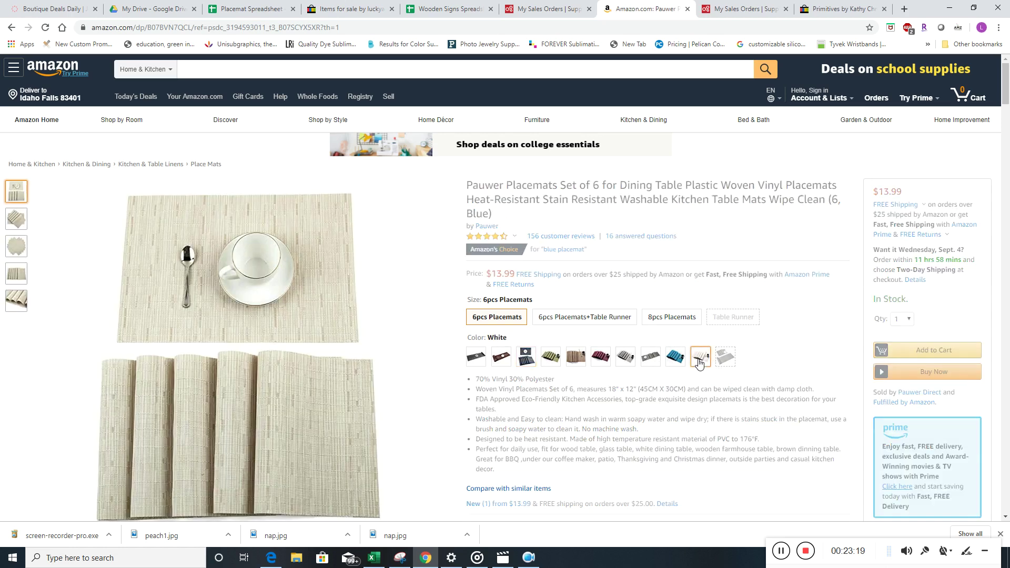
# Open the Braided Colorful Round place mats listing from the 4 stars and above products and check its available quantities.
pyautogui.scroll(-10, 699, 359)
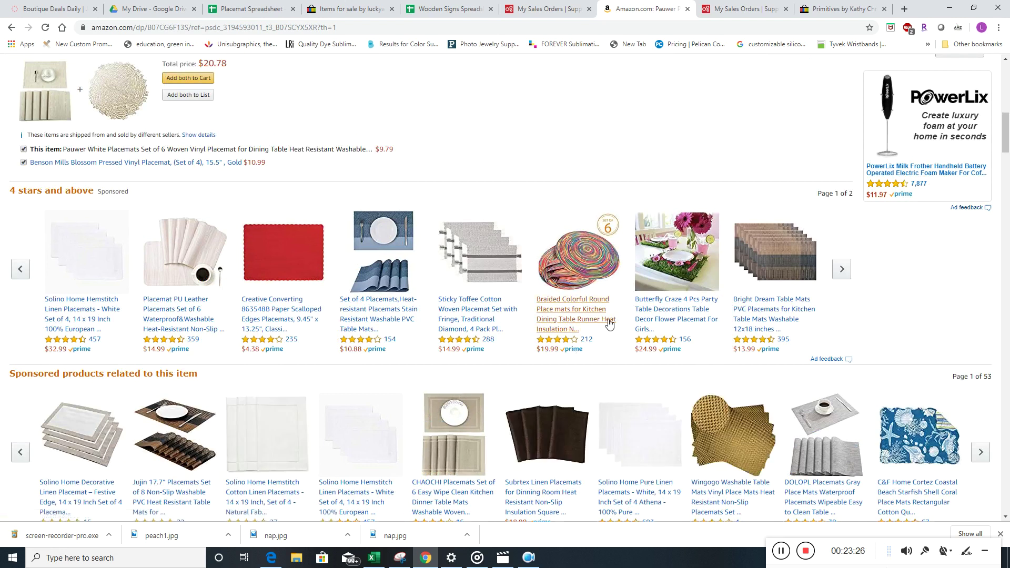
pyautogui.click(568, 320)
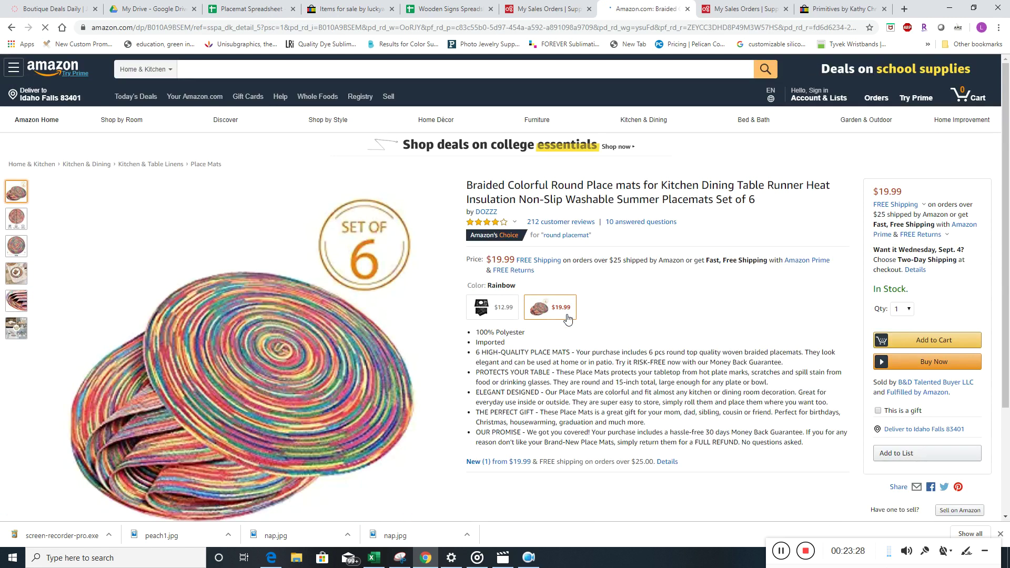
pyautogui.click(901, 314)
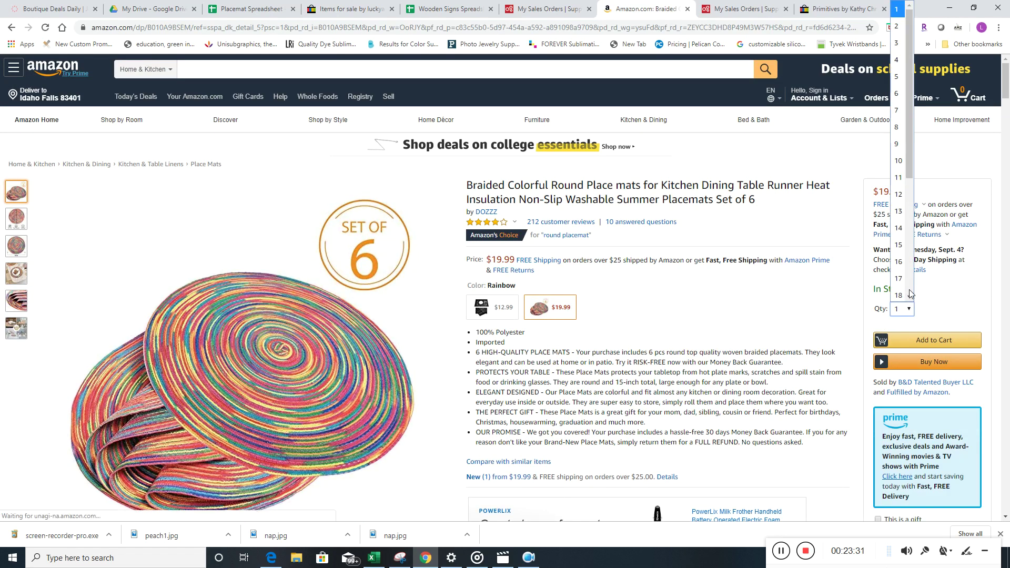
pyautogui.click(911, 294)
pyautogui.click(819, 305)
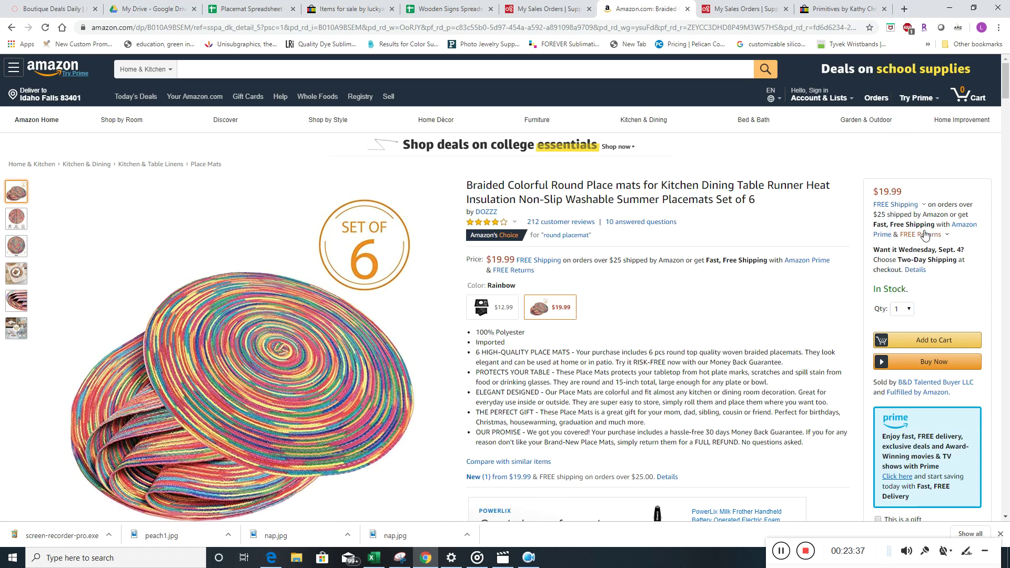
# Select the Leaf color, inspect the black placemat image up close and browse the related products.
pyautogui.click(495, 313)
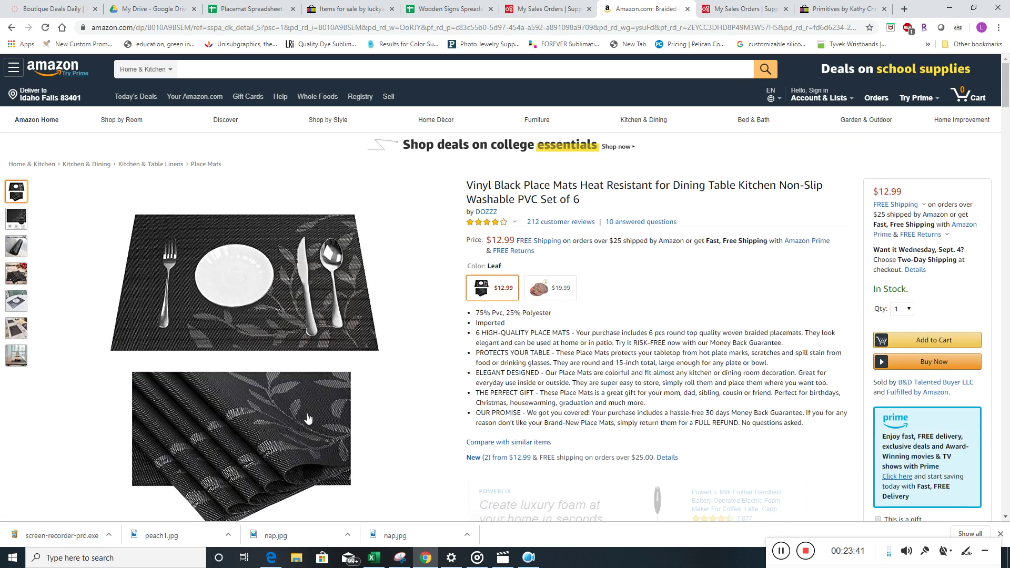
pyautogui.moveTo(328, 317)
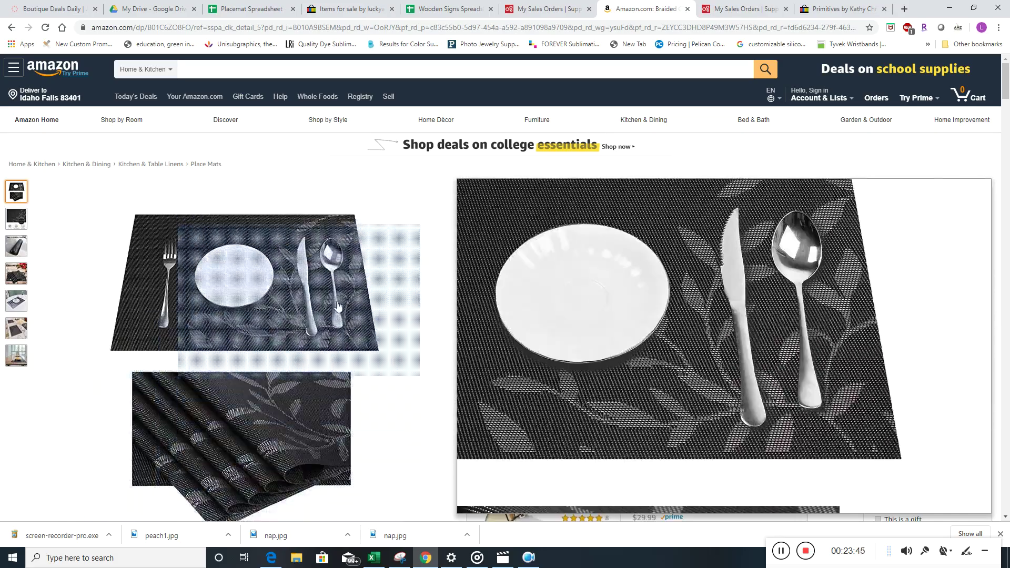
pyautogui.scroll(-9, 763, 389)
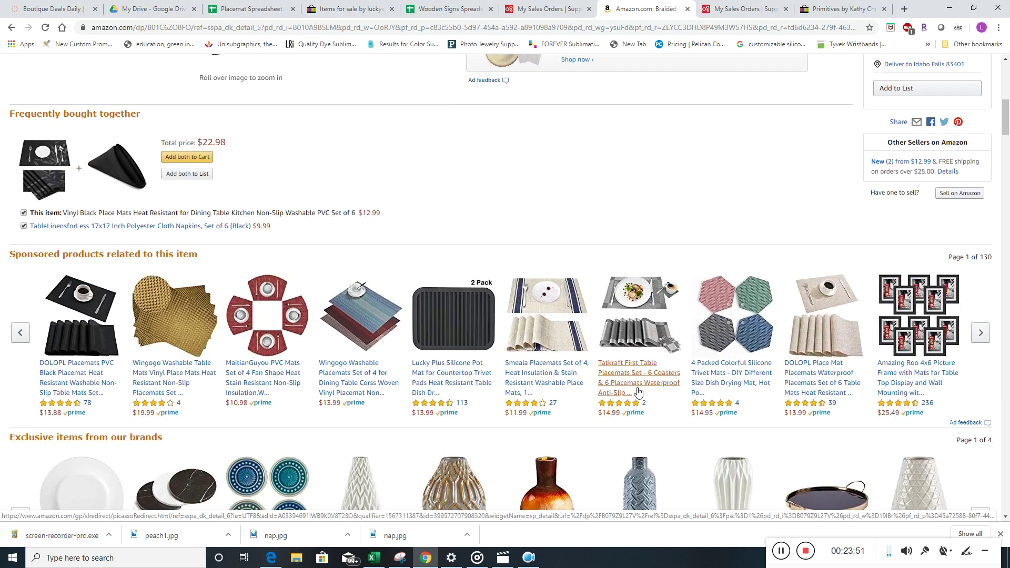
pyautogui.scroll(-1, 638, 392)
pyautogui.scroll(-1, 638, 392)
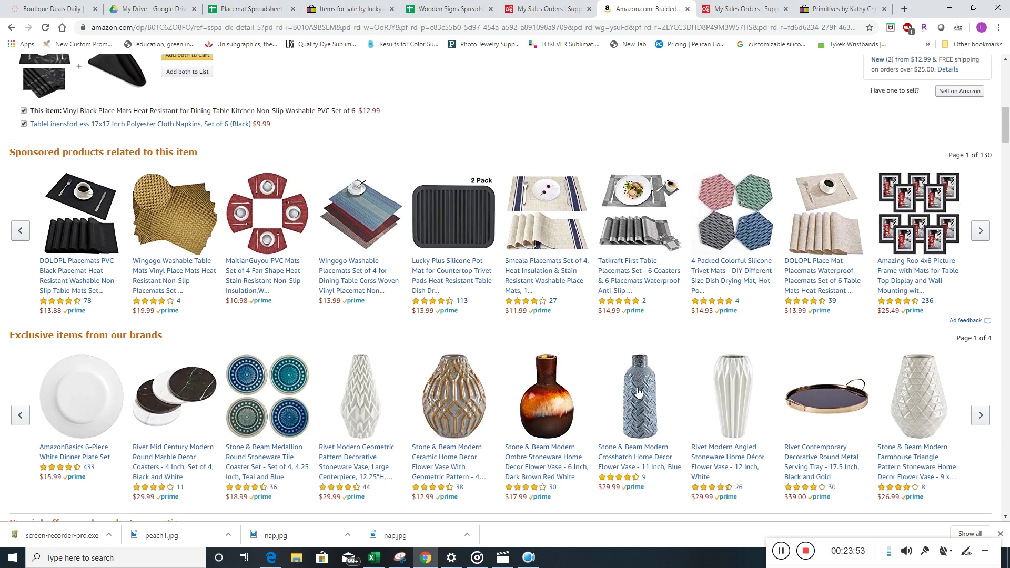
# Open the Stone & Beam Medallion round coaster set listing and review its price, availability and details.
pyautogui.click(270, 467)
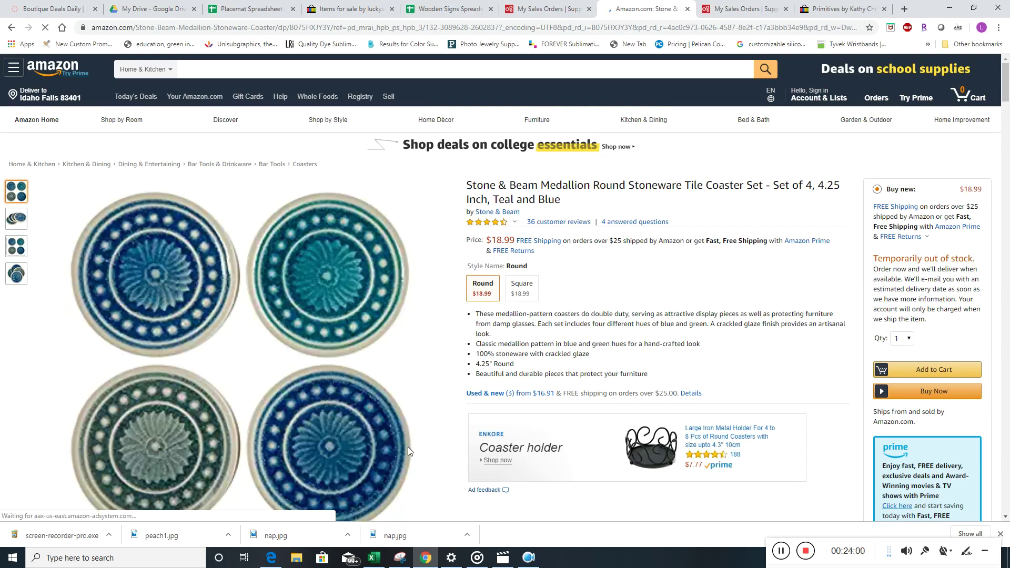
pyautogui.scroll(-3, 408, 317)
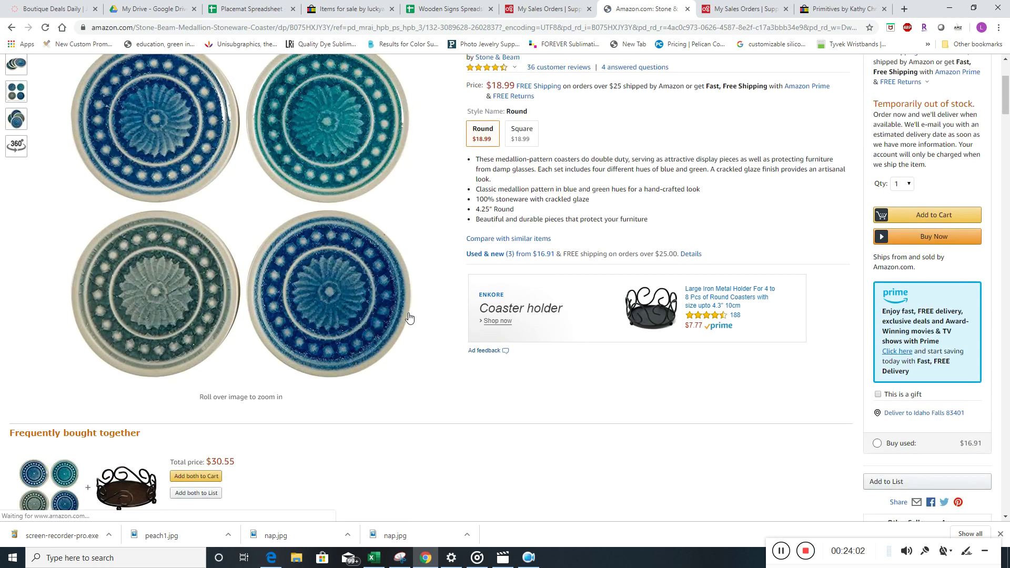
pyautogui.scroll(3, 408, 318)
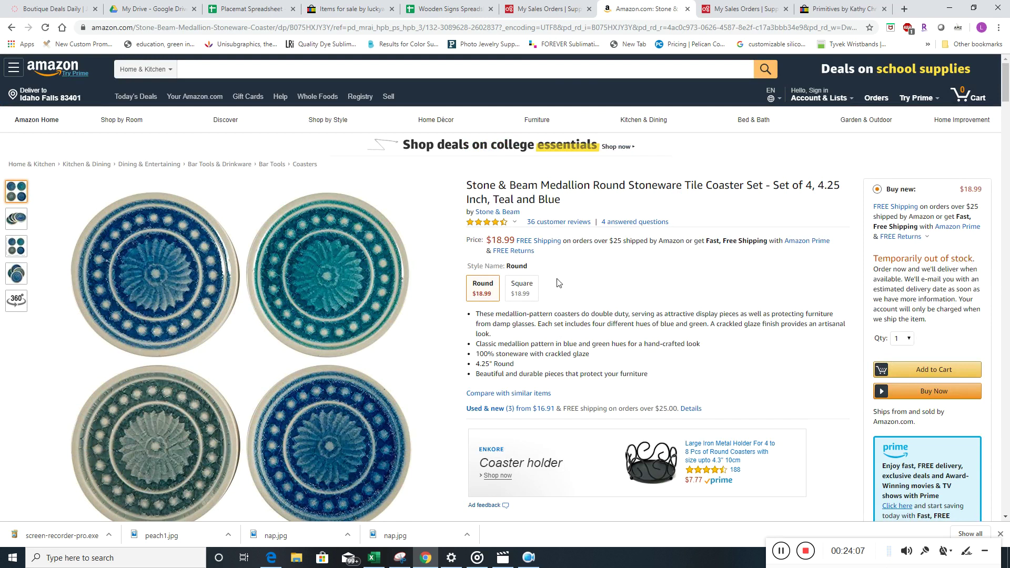
# Select the Square coaster style and check its available quantities, product details and frequently bought together items.
pyautogui.click(525, 293)
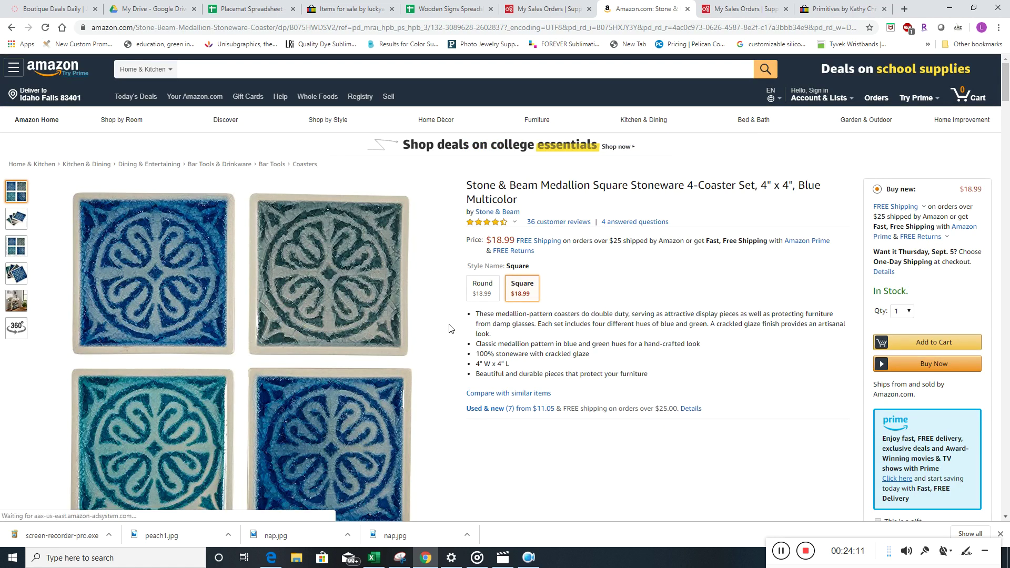
pyautogui.click(902, 311)
pyautogui.click(911, 299)
pyautogui.click(773, 304)
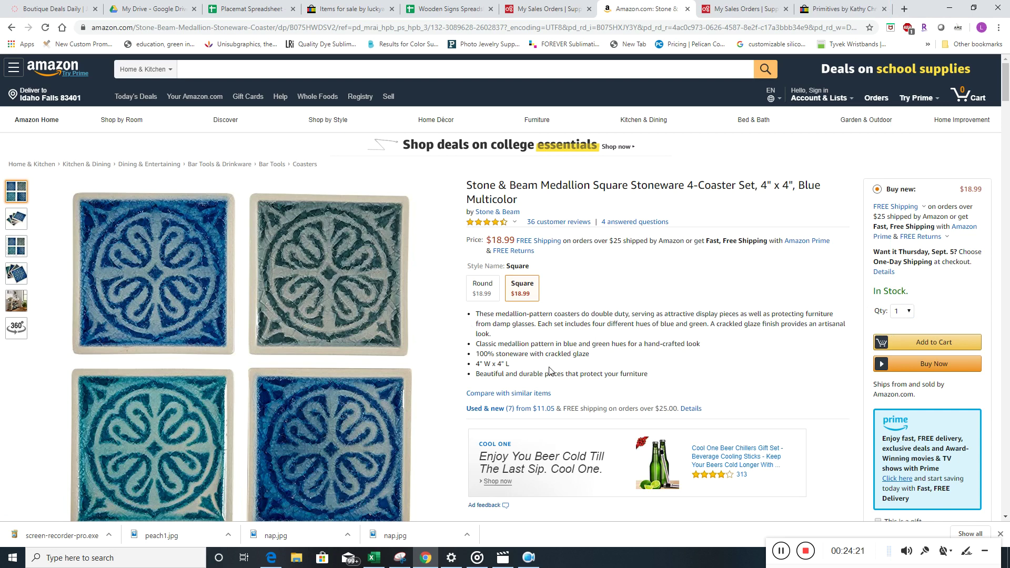
pyautogui.moveTo(160, 352)
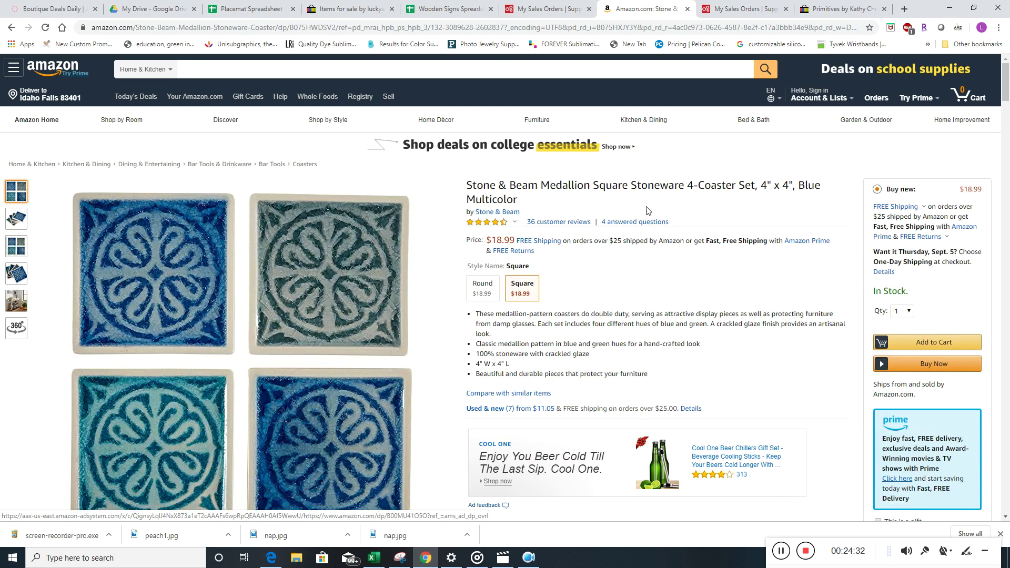
pyautogui.scroll(-5, 726, 363)
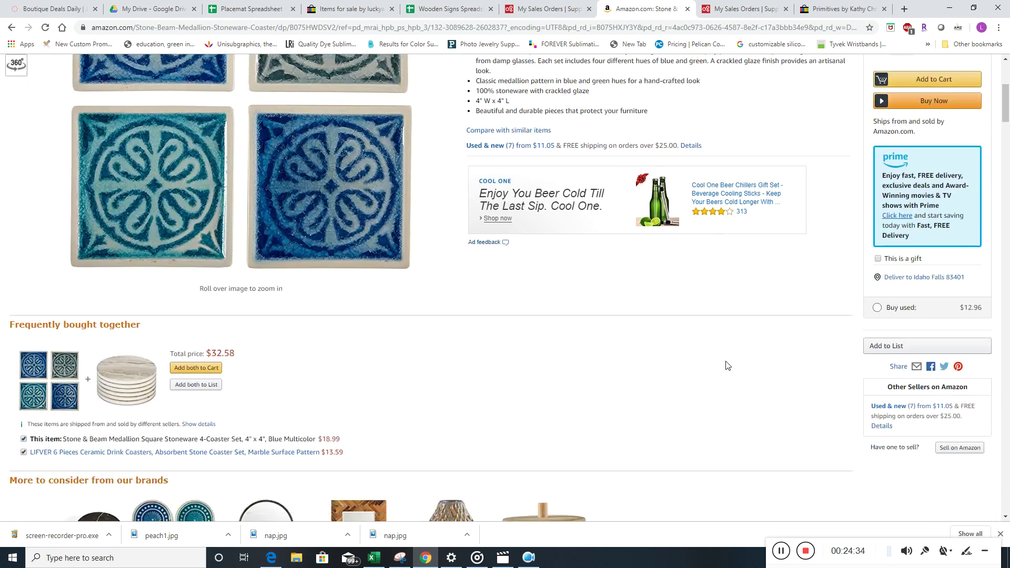
pyautogui.scroll(-2, 726, 366)
# Return to the Pauwer White placemats page, open the Sticky Toffee gray fringed placemat listing and check its available quantities.
pyautogui.click(12, 28)
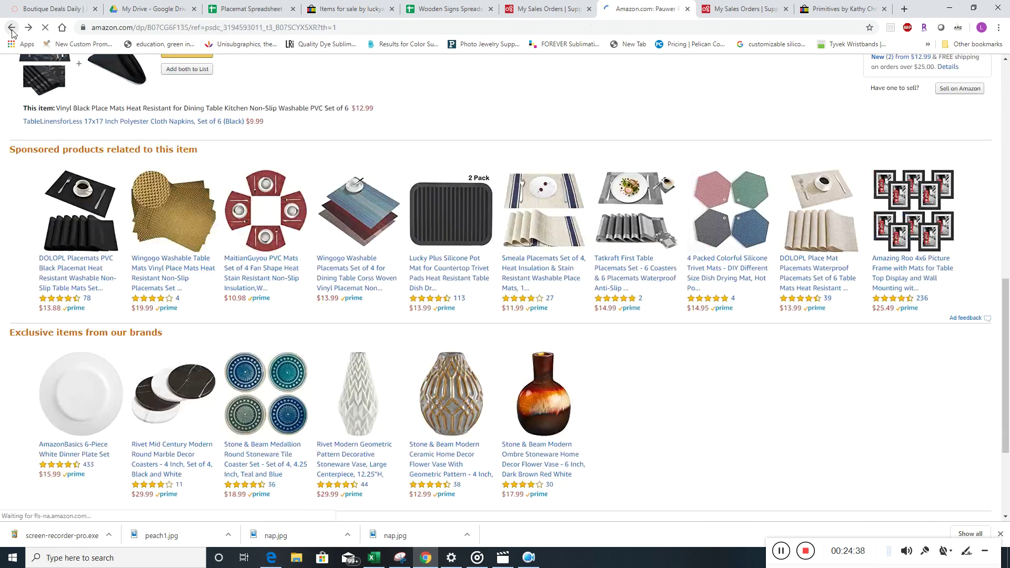
pyautogui.click(12, 30)
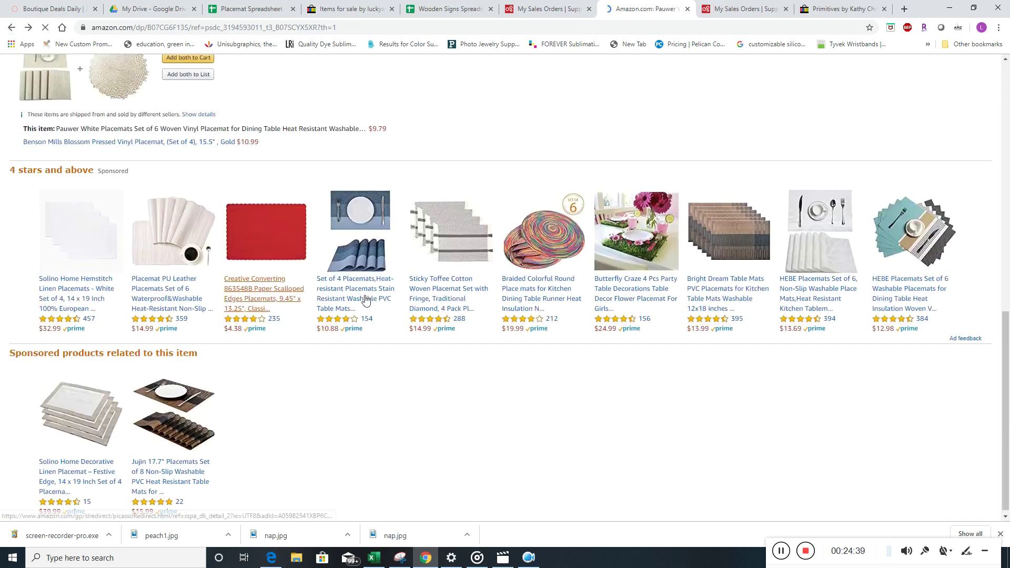
pyautogui.click(440, 298)
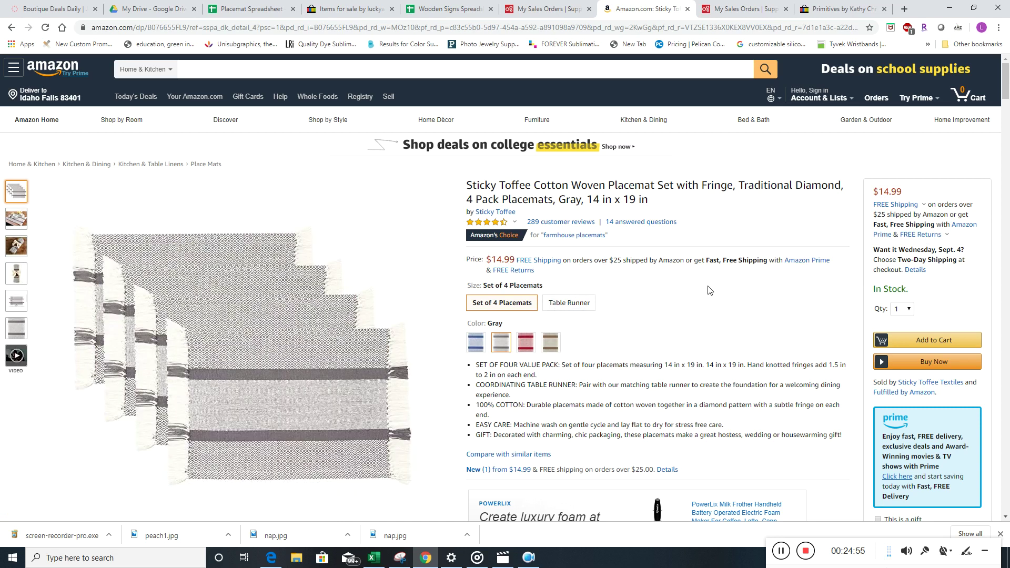
pyautogui.click(908, 311)
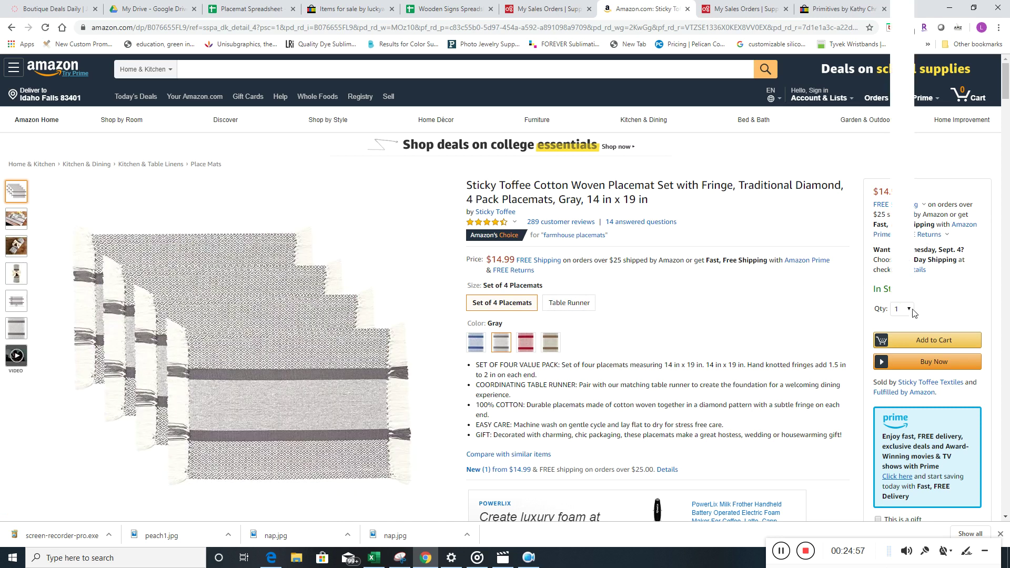
pyautogui.click(902, 292)
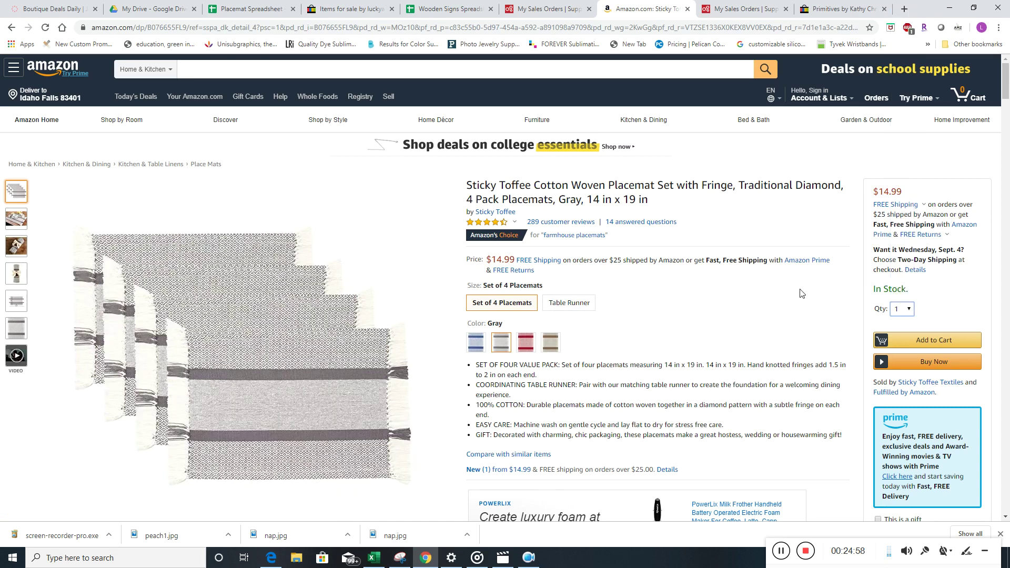
# Select the blue, red and tan Sticky Toffee colors in turn and check the tan set's available quantities.
pyautogui.click(471, 341)
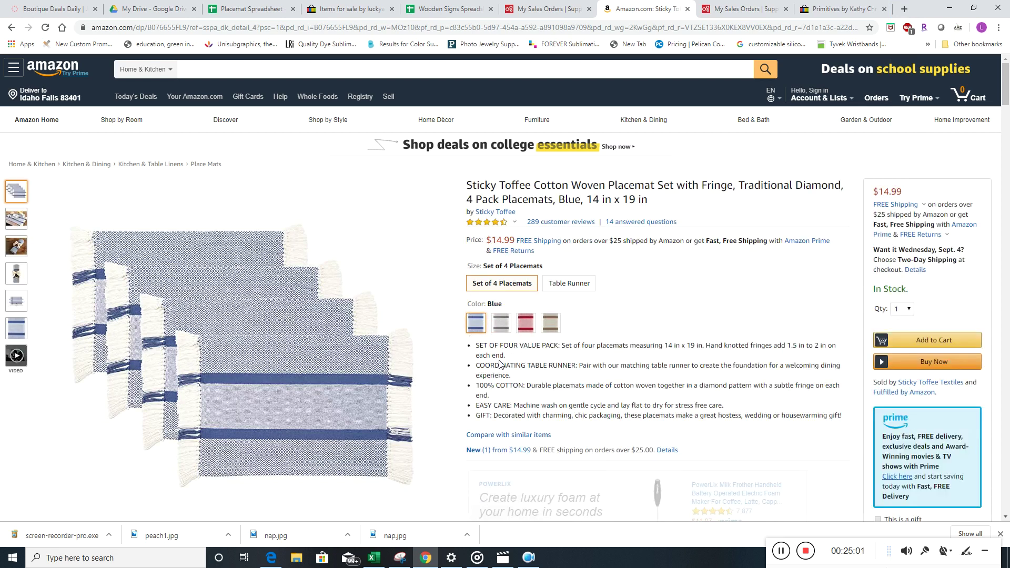
pyautogui.click(527, 329)
pyautogui.click(552, 329)
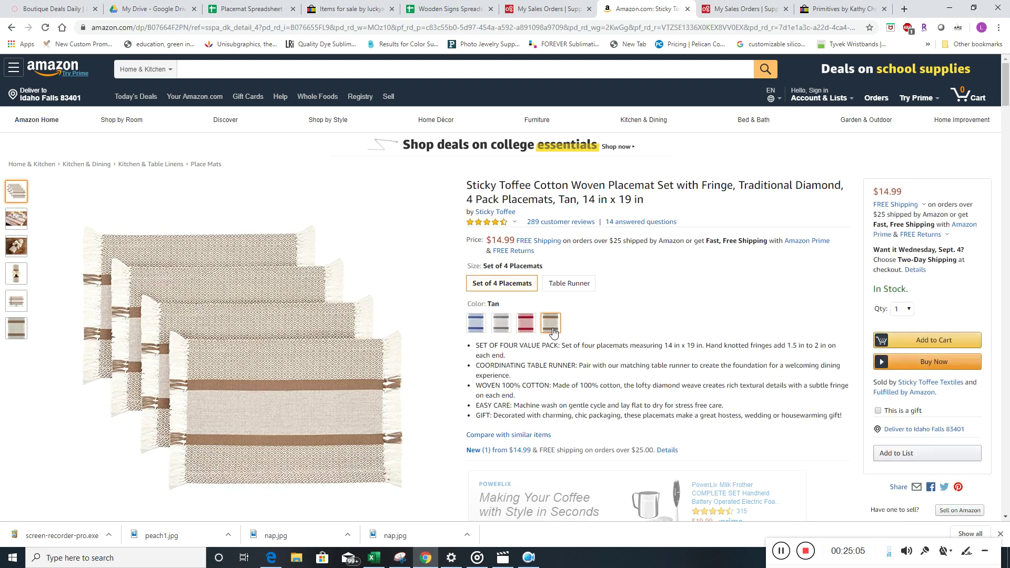
pyautogui.click(900, 310)
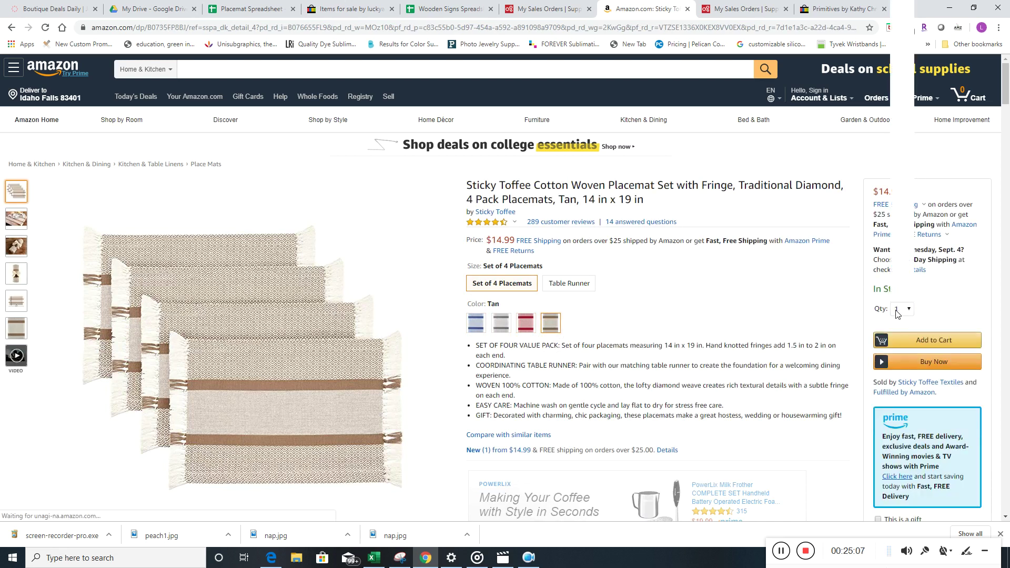
pyautogui.click(797, 314)
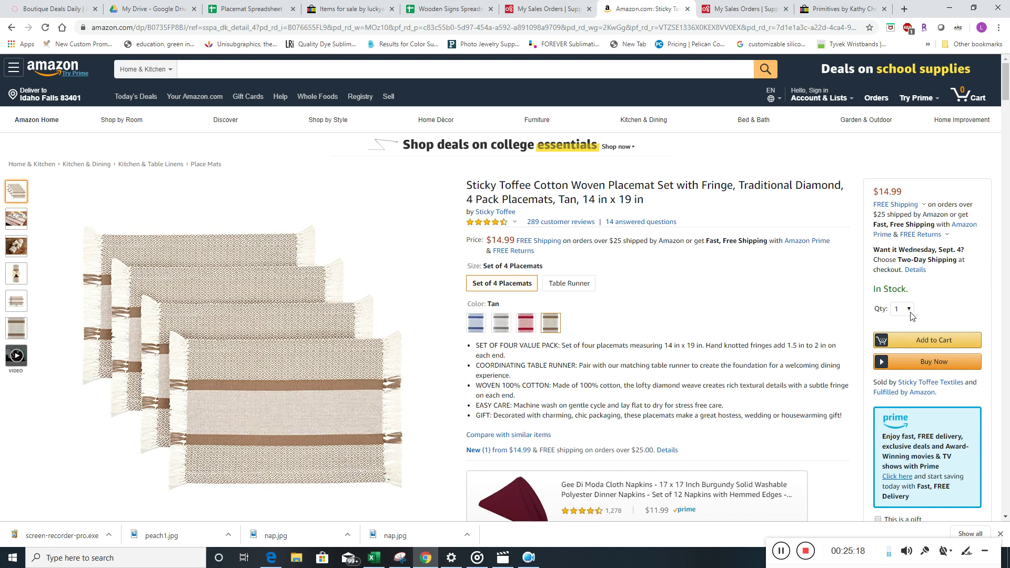
# Examine the tan placemat set's listing details, sponsored related products and customer questions and answers.
pyautogui.scroll(-3, 633, 328)
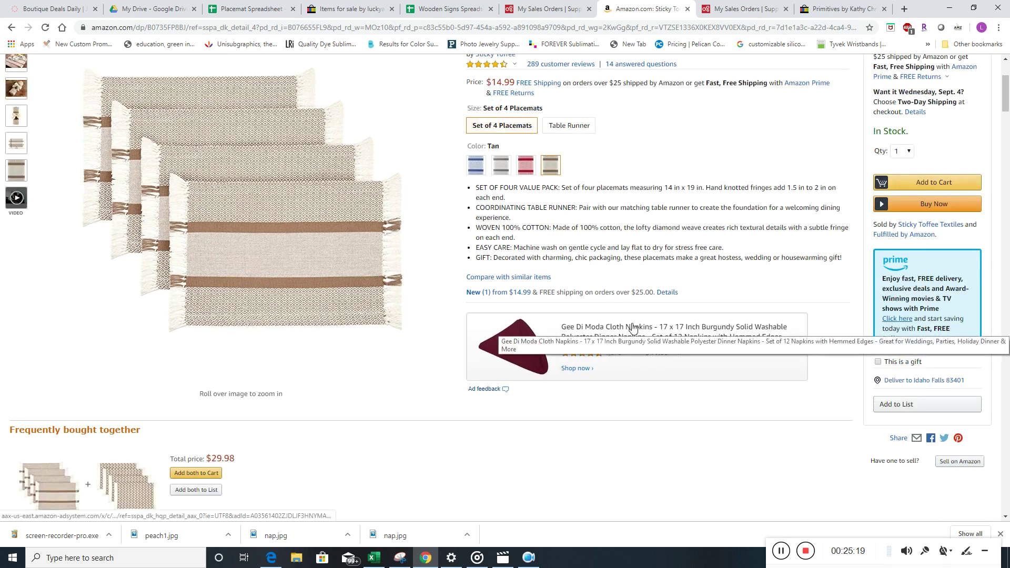
pyautogui.scroll(-7, 632, 327)
pyautogui.scroll(-20, 633, 327)
pyautogui.scroll(-17, 631, 323)
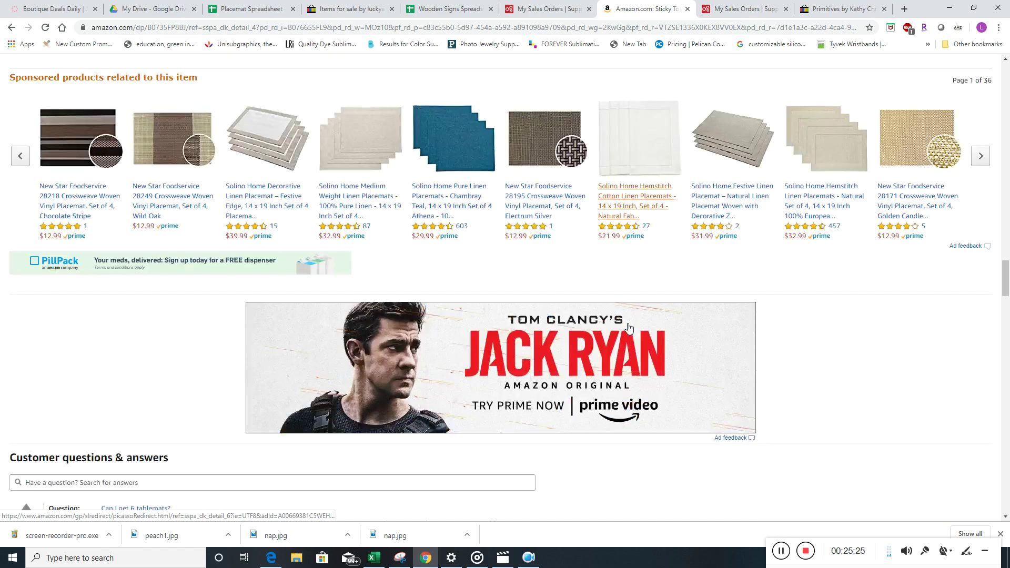
pyautogui.scroll(-15, 629, 327)
pyautogui.scroll(-4, 630, 327)
pyautogui.scroll(19, 629, 328)
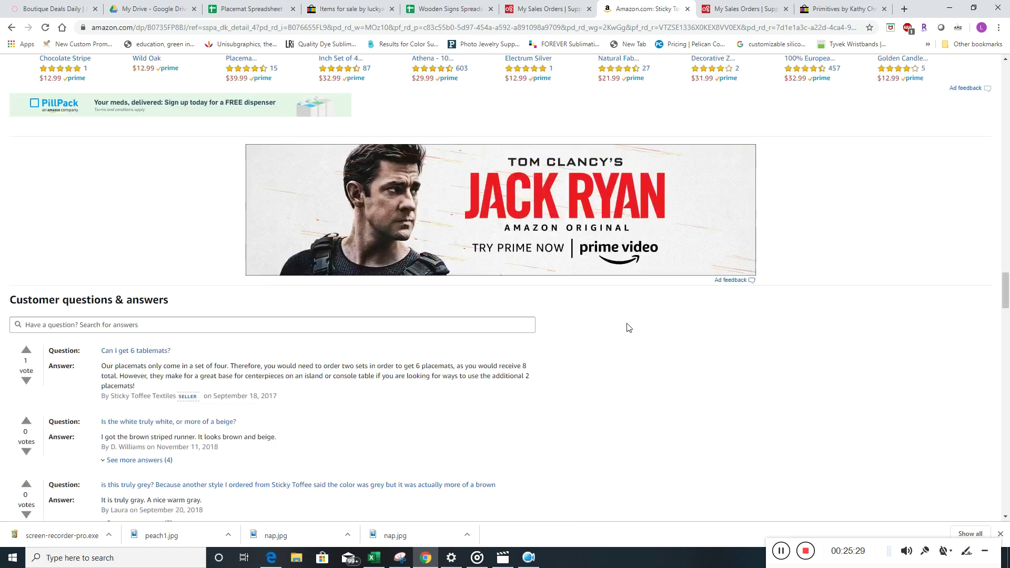
# Open the Place Mats best sellers ranking from the tan placemat listing's product information and review the ranked placemats.
pyautogui.scroll(18, 629, 327)
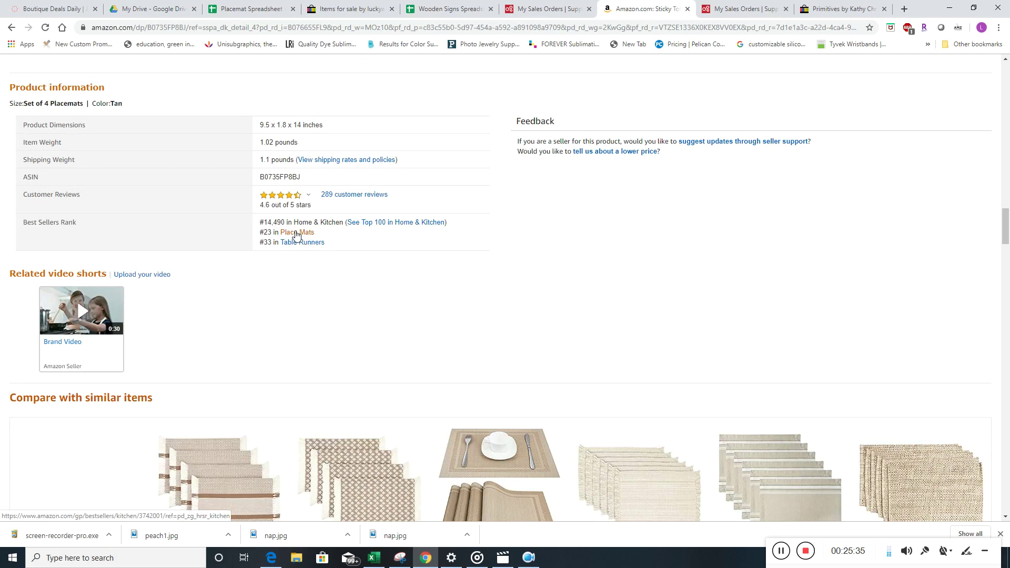
pyautogui.click(296, 232)
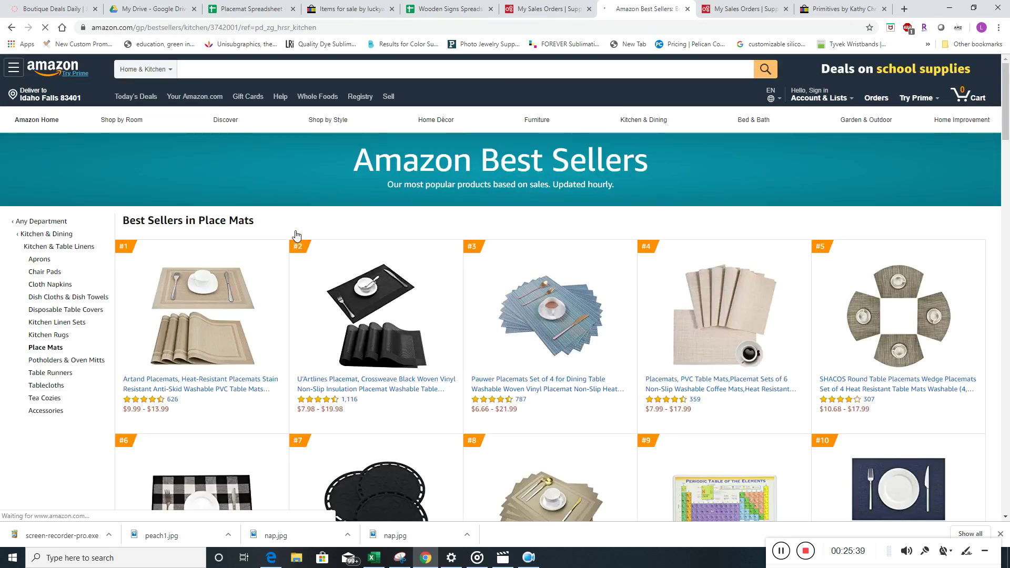
pyautogui.click(13, 30)
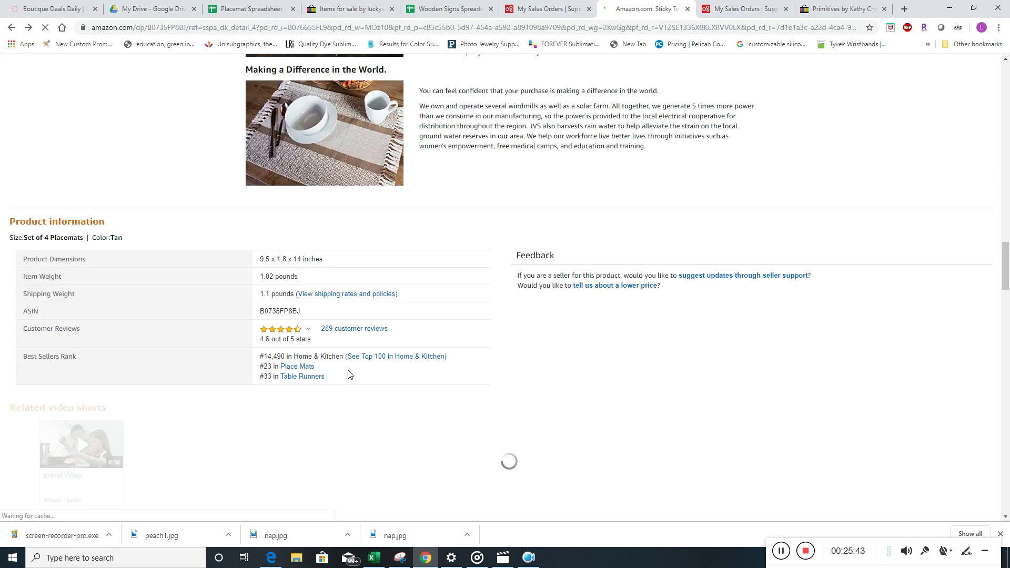
pyautogui.click(297, 366)
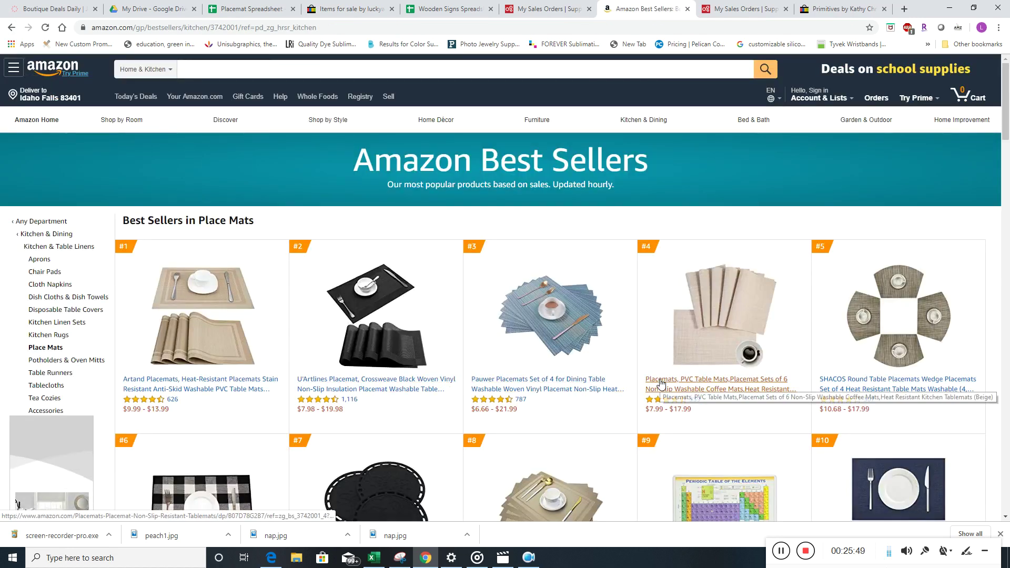
pyautogui.scroll(-3, 661, 383)
pyautogui.scroll(-5, 661, 384)
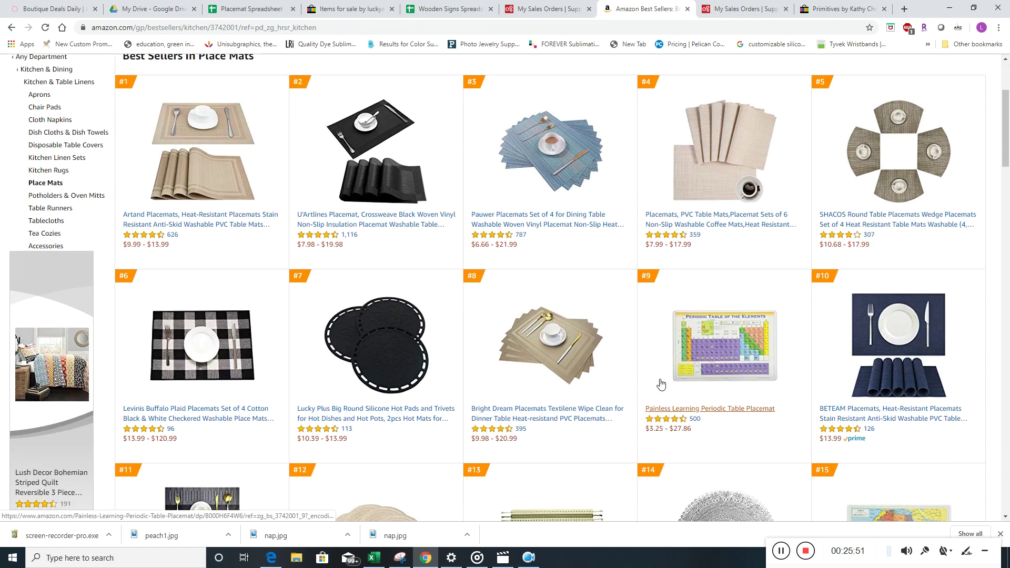
pyautogui.scroll(-5, 661, 384)
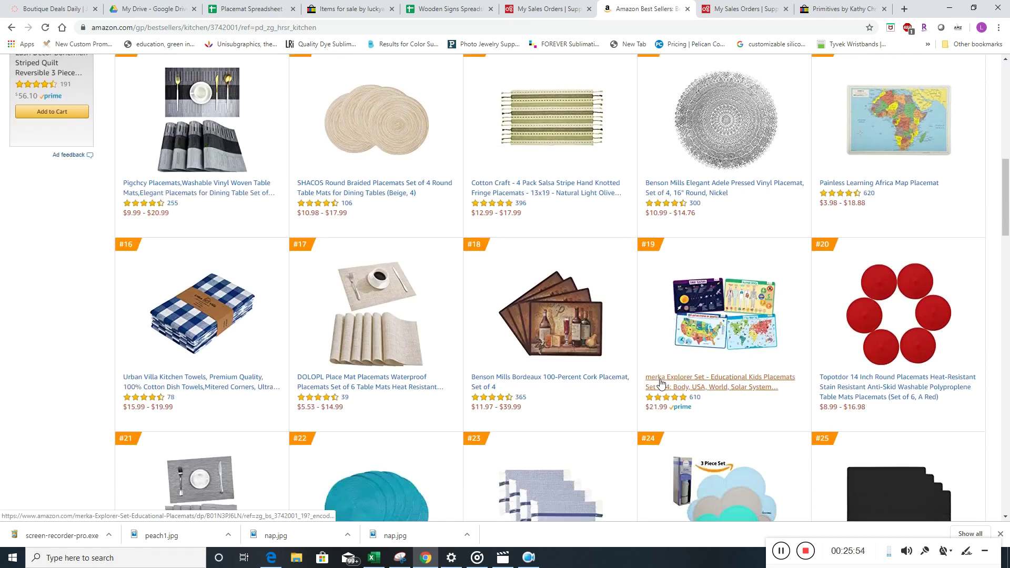
pyautogui.scroll(-16, 515, 444)
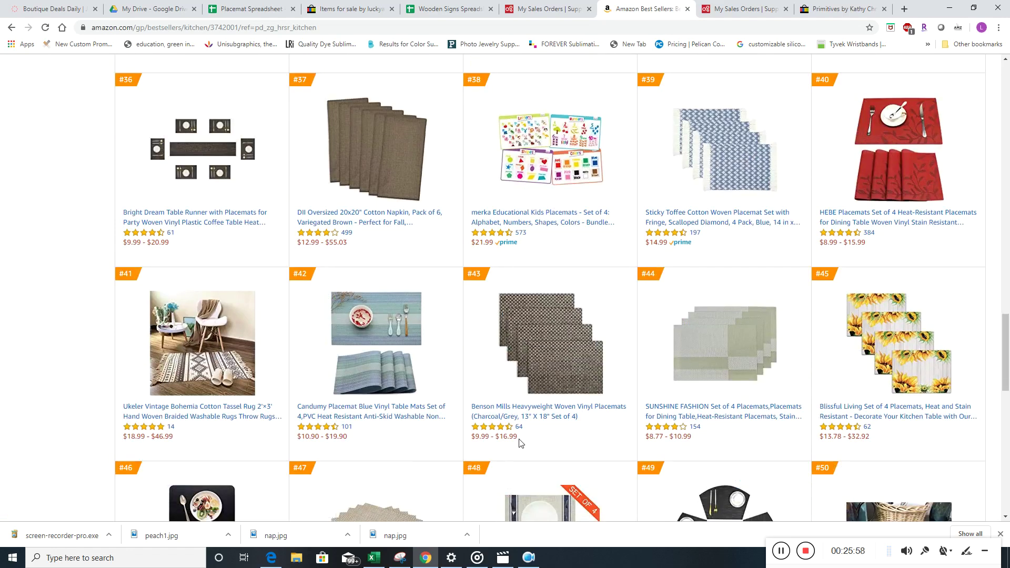
# Copy the web address of the Place Mats best sellers page and look over the rest of its first page.
pyautogui.scroll(3, 519, 445)
pyautogui.click(189, 29)
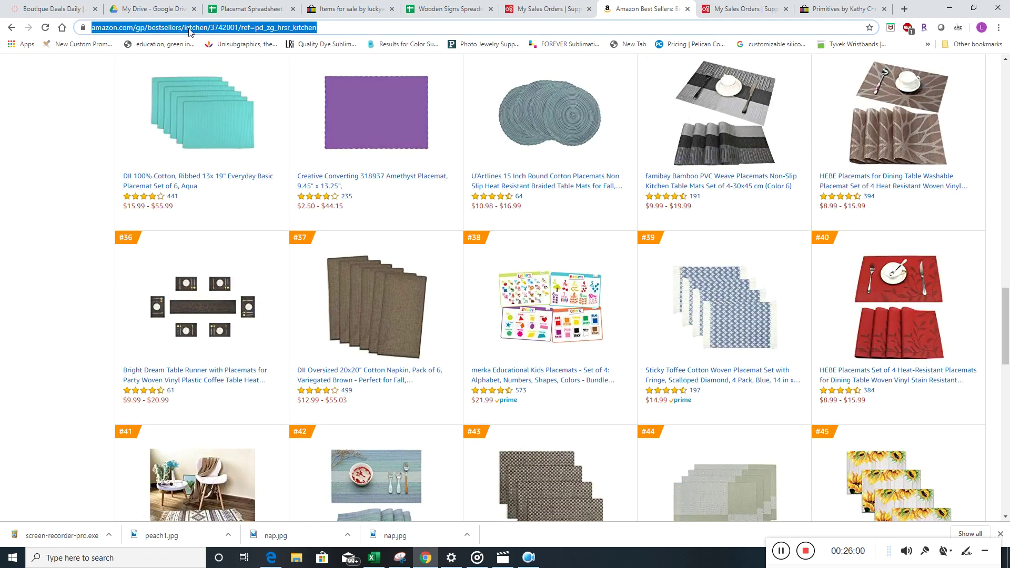
pyautogui.rightClick(189, 29)
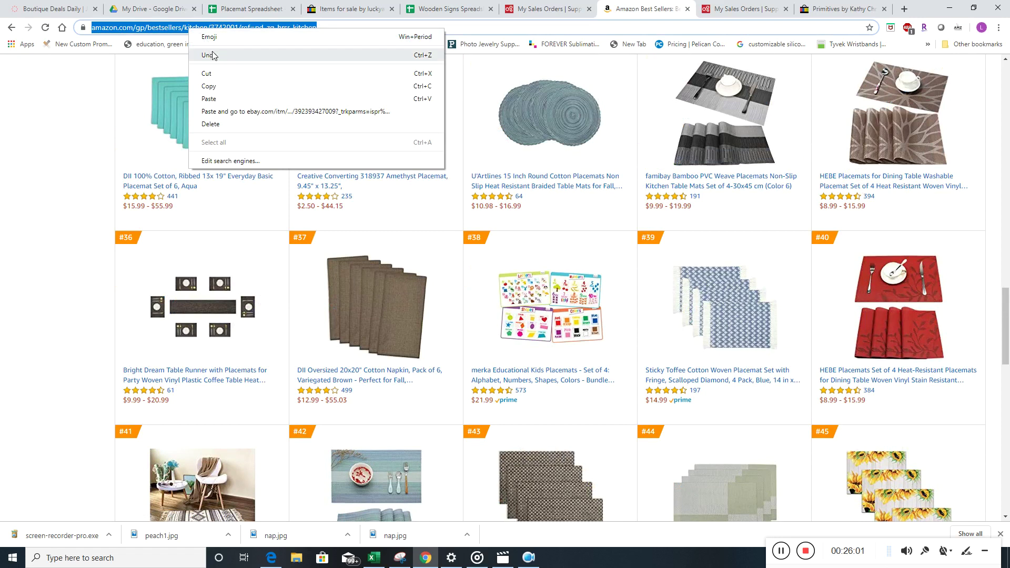
pyautogui.click(214, 87)
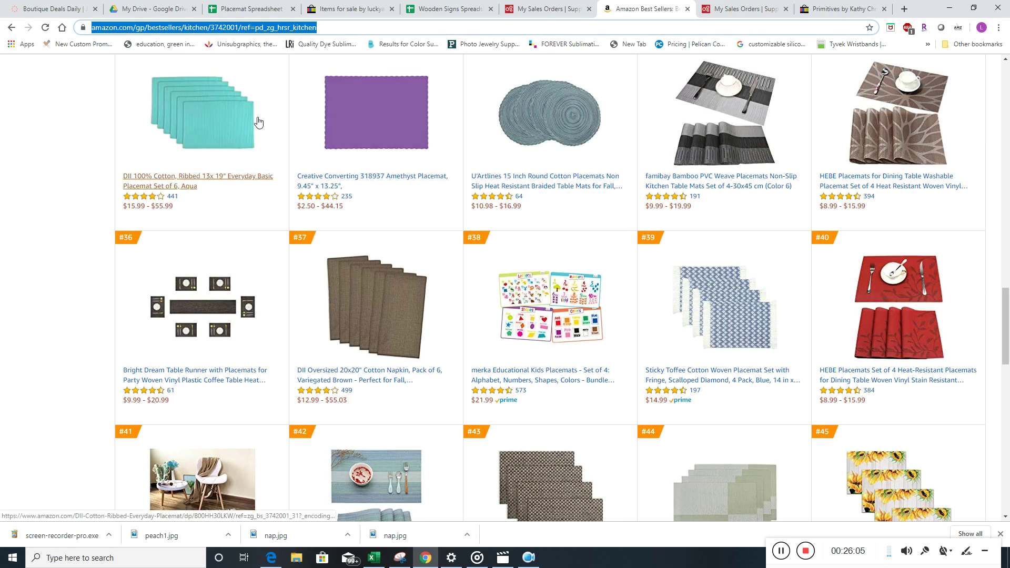
pyautogui.scroll(-12, 465, 242)
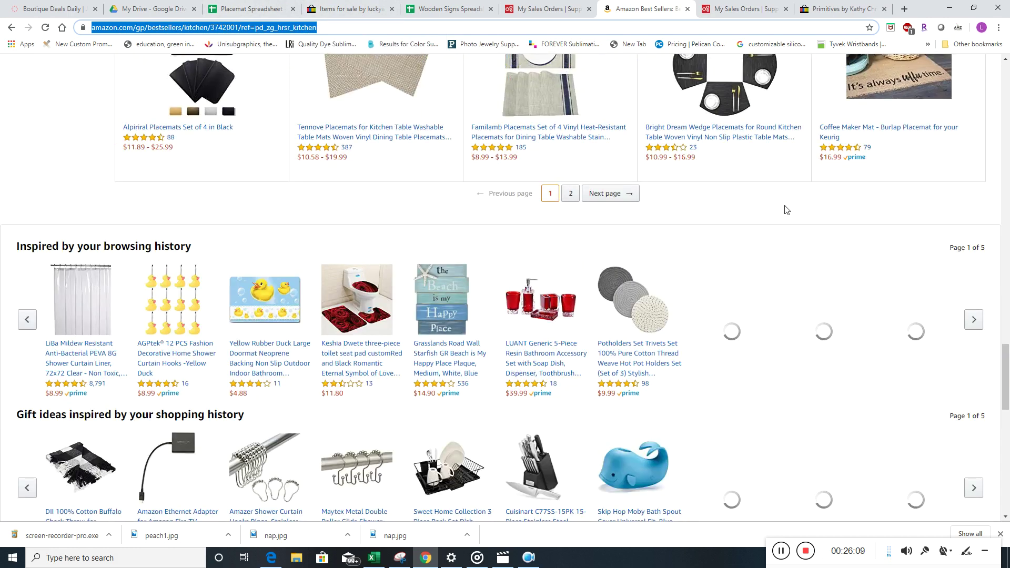
pyautogui.scroll(3, 633, 218)
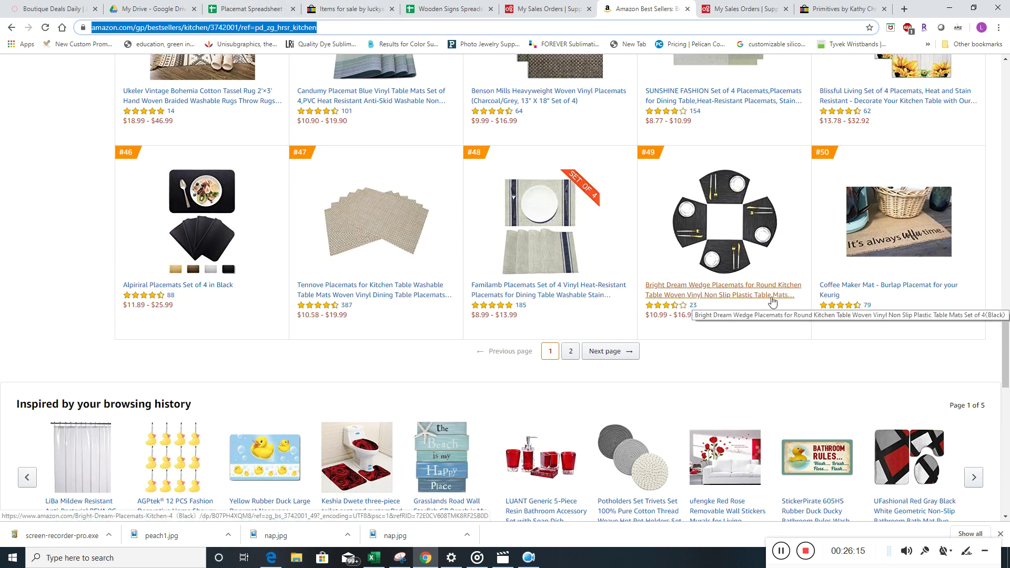
pyautogui.scroll(4, 772, 301)
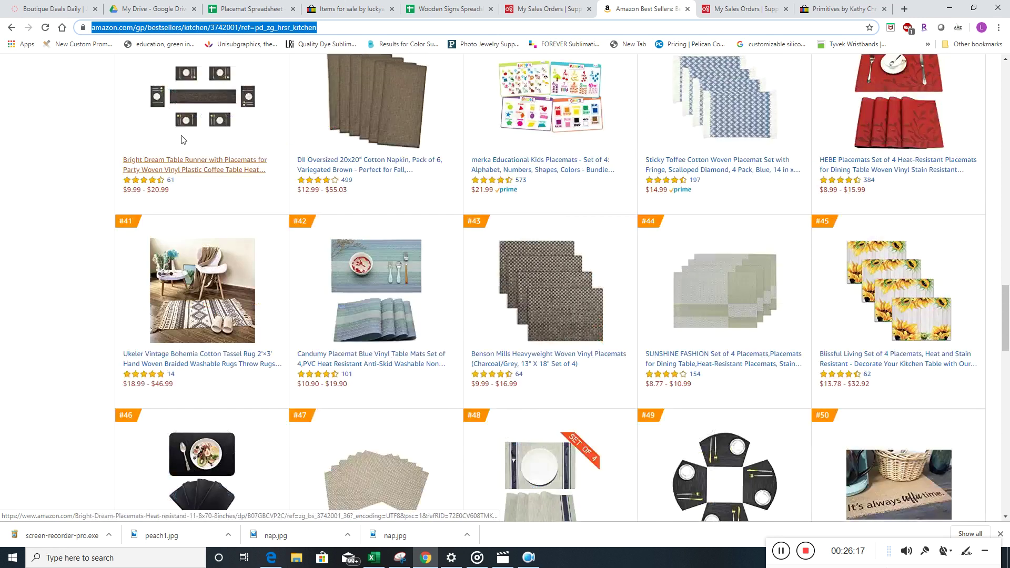
# Paste the copied Amazon best sellers link into cell D22 of the Placemat Spreadsheet.
pyautogui.click(233, 11)
pyautogui.scroll(-5, 308, 368)
pyautogui.scroll(20, 307, 371)
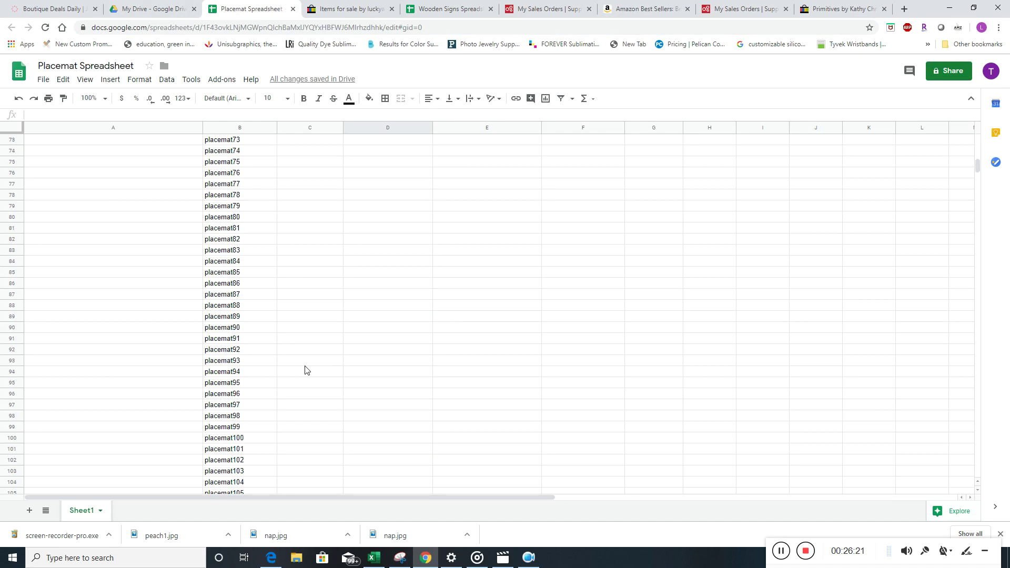
pyautogui.scroll(4, 303, 371)
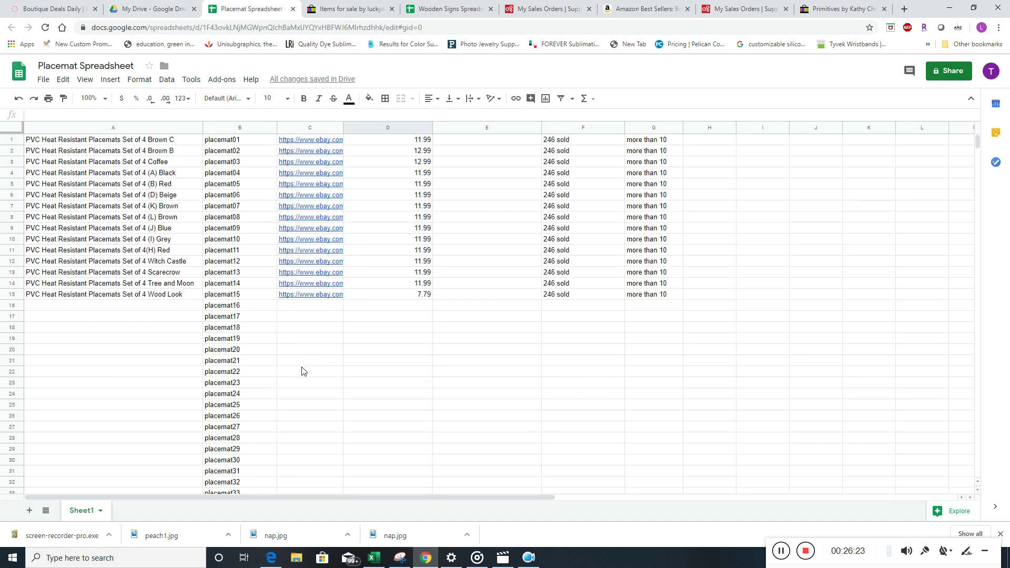
pyautogui.click(384, 377)
pyautogui.rightClick(383, 378)
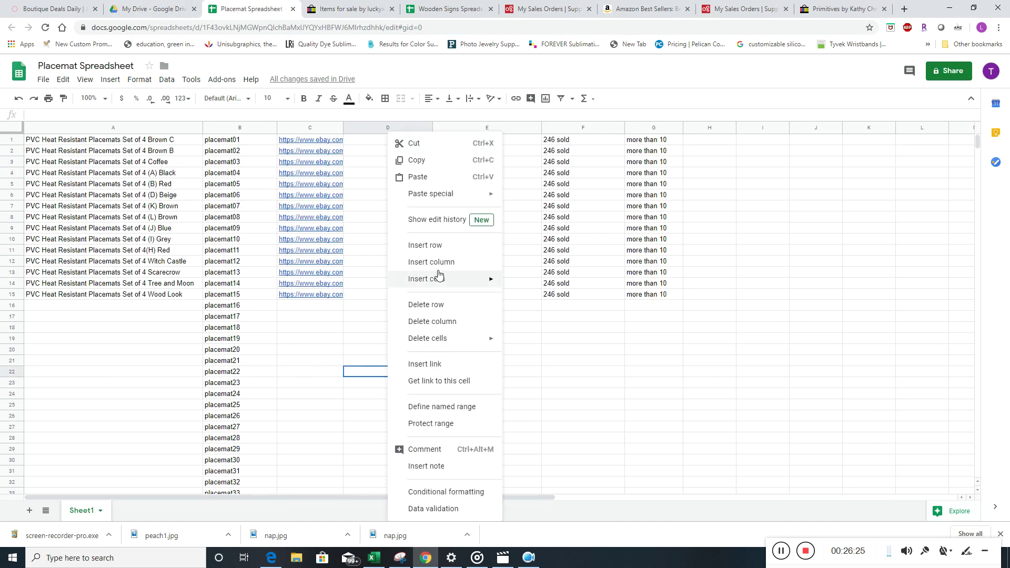
pyautogui.click(418, 177)
pyautogui.click(536, 438)
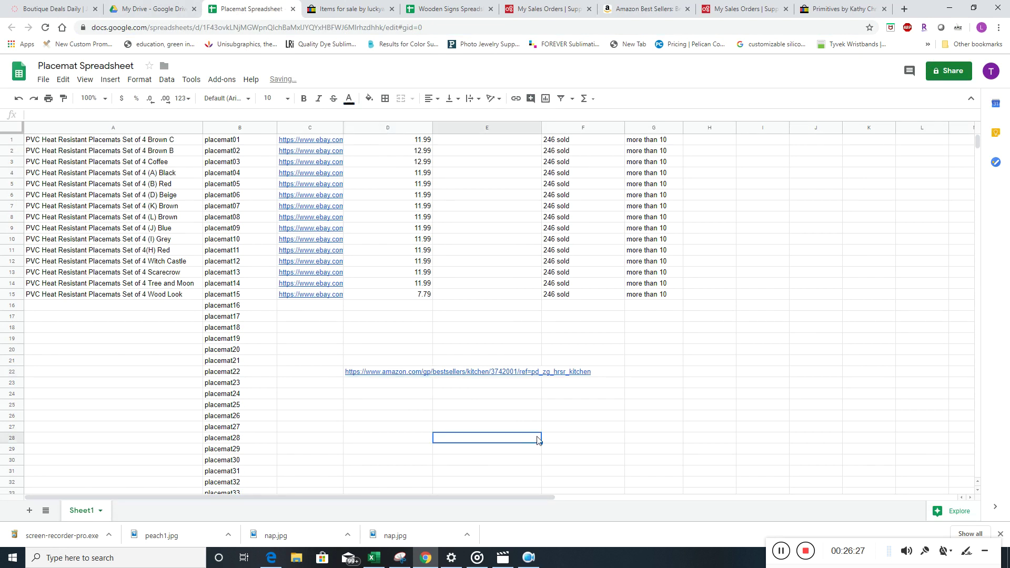
# Label the pasted link by entering "link to amazon's top 100 placemats" in cell G22.
pyautogui.click(639, 374)
pyautogui.write("link to amazon's top 100 placemats")
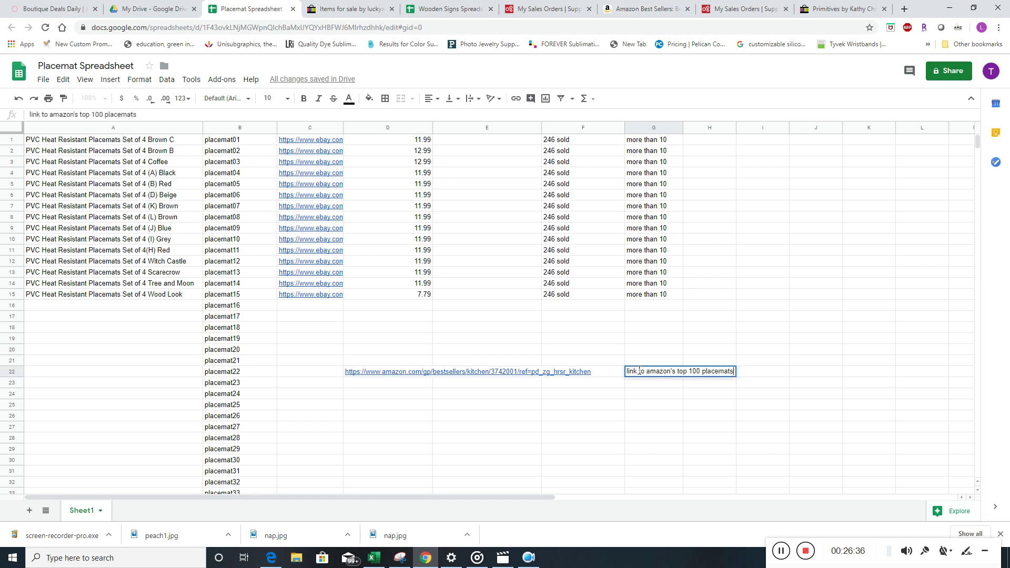
pyautogui.click(665, 446)
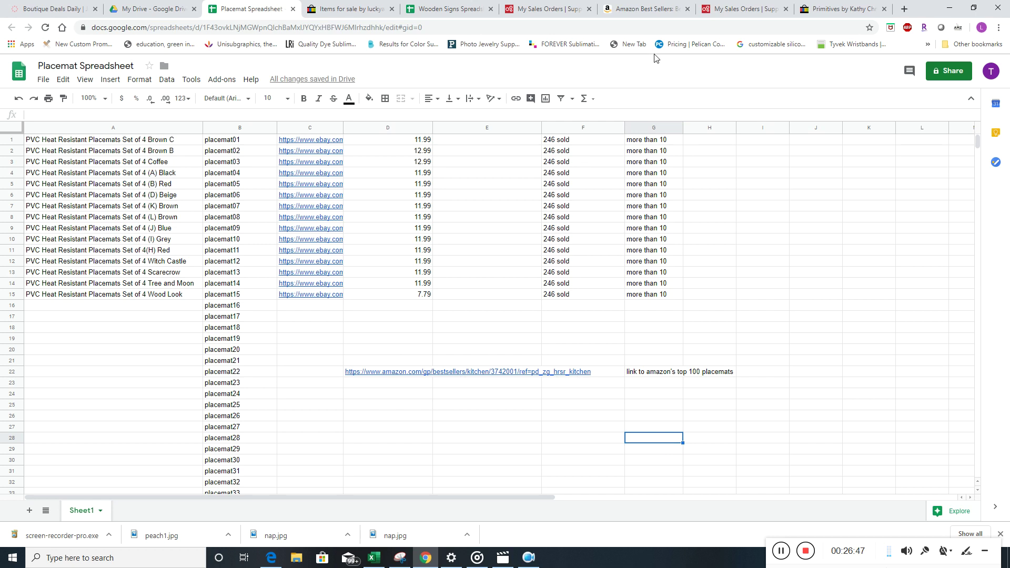
# Return to the Amazon Place Mats best sellers, open page 2 and review the placemats ranked 51 to 100.
pyautogui.click(646, 9)
pyautogui.scroll(-3, 525, 249)
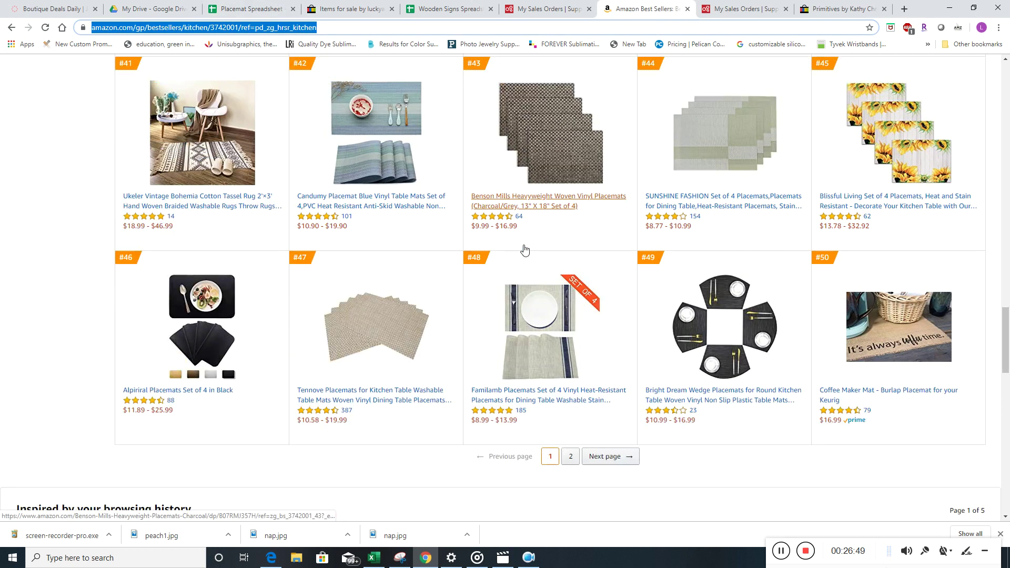
pyautogui.click(565, 457)
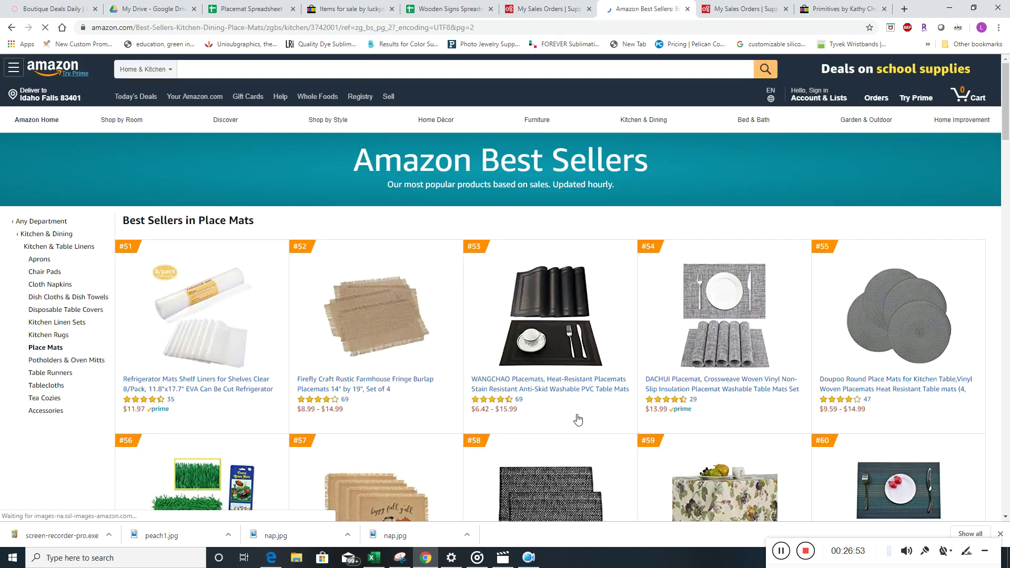
pyautogui.scroll(-15, 578, 419)
pyautogui.scroll(-9, 580, 389)
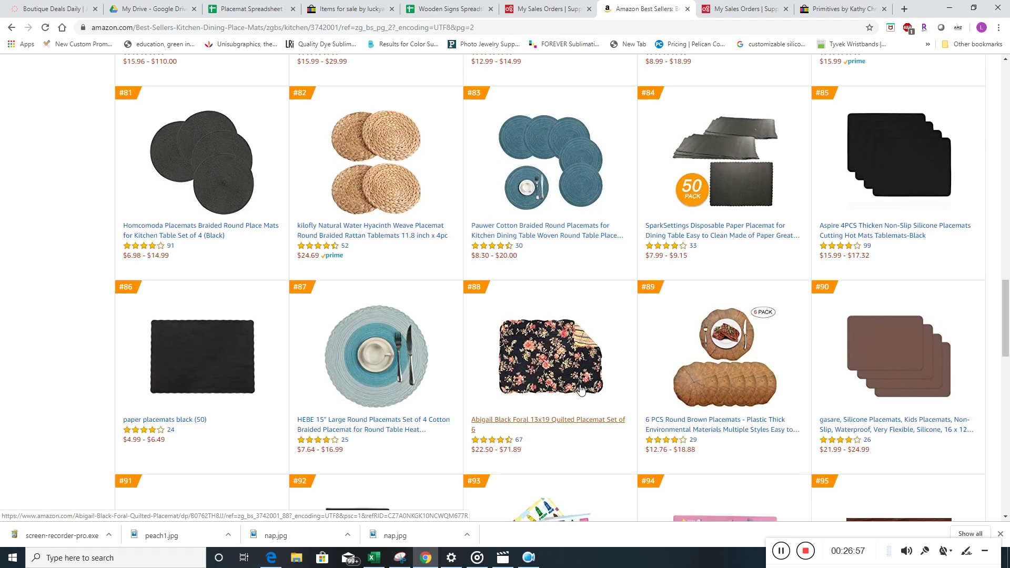
pyautogui.scroll(-6, 581, 389)
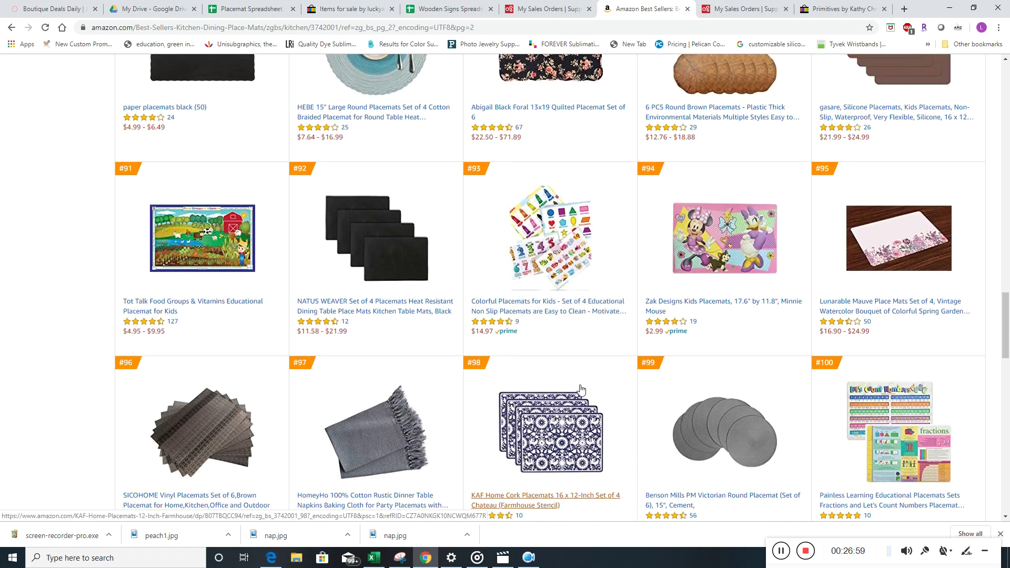
pyautogui.scroll(-4, 581, 390)
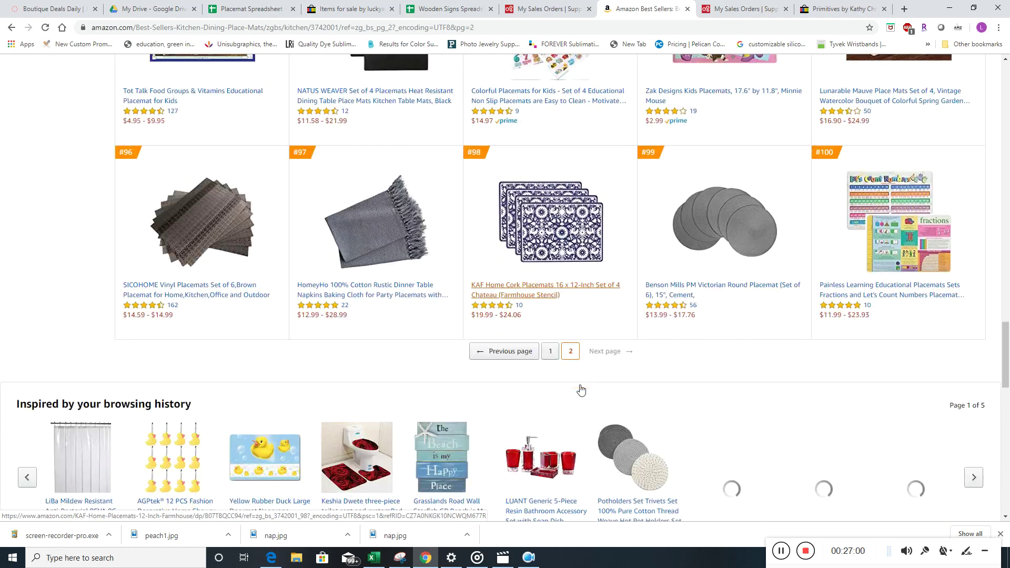
# Go back to the tan Sticky Toffee placemat listing and locate the Best Sellers Rank in its product information.
pyautogui.click(7, 30)
pyautogui.click(11, 28)
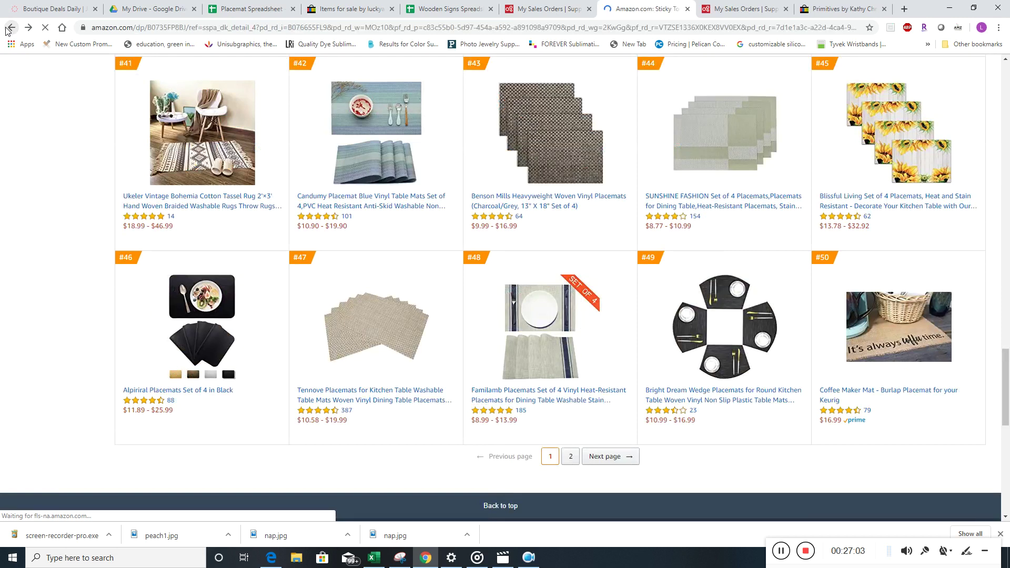
pyautogui.scroll(-15, 531, 283)
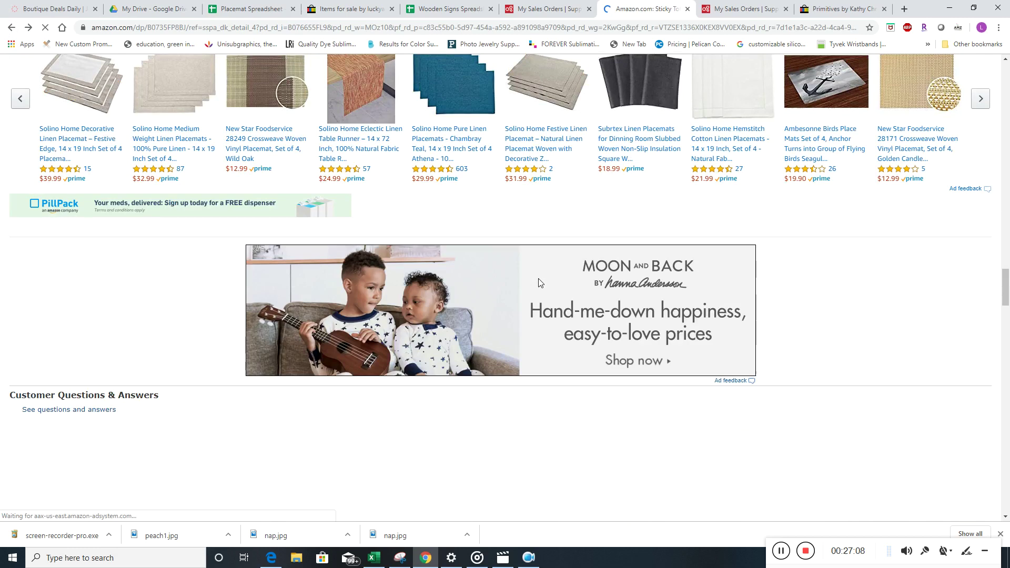
pyautogui.scroll(-4, 538, 283)
pyautogui.scroll(10, 538, 283)
pyautogui.scroll(7, 538, 283)
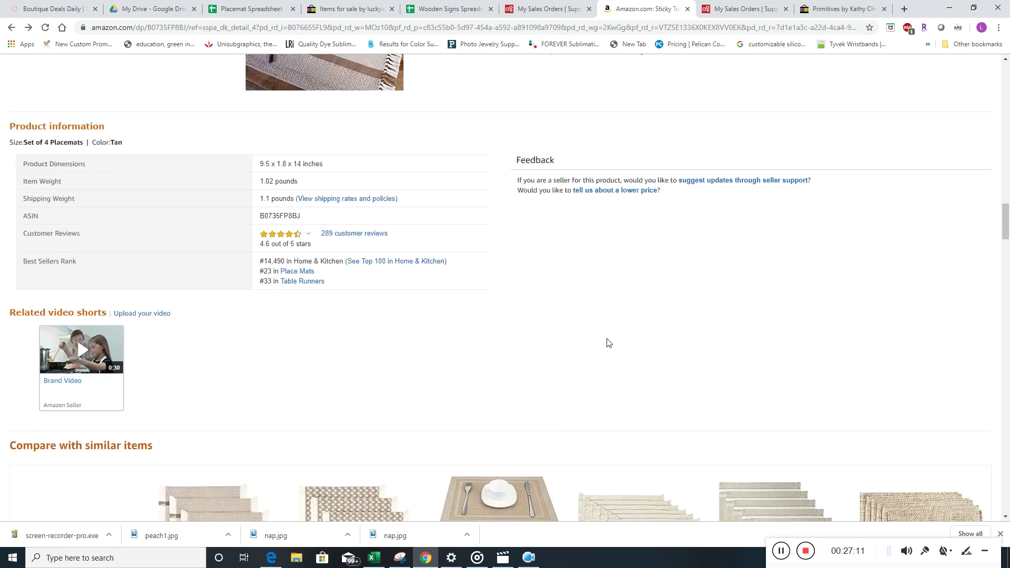
# Open the Table Runners best sellers ranking and review the products on its first page.
pyautogui.click(303, 282)
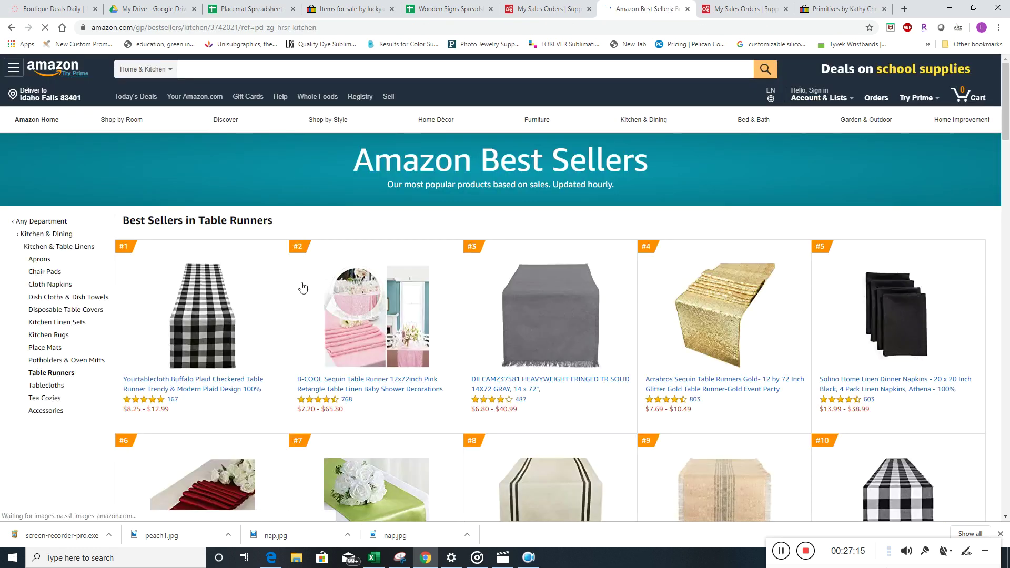
pyautogui.scroll(-10, 727, 342)
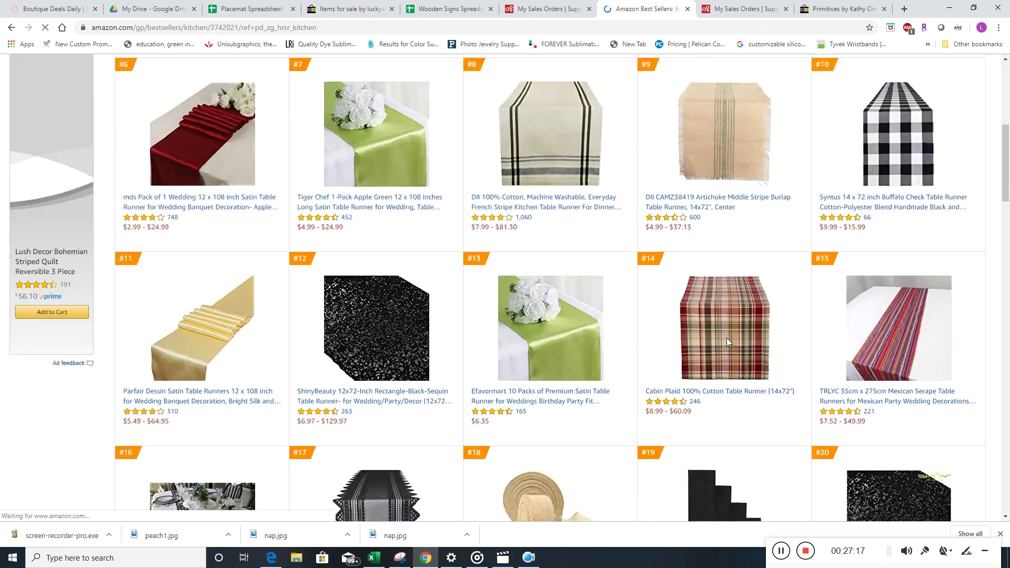
pyautogui.scroll(-8, 728, 342)
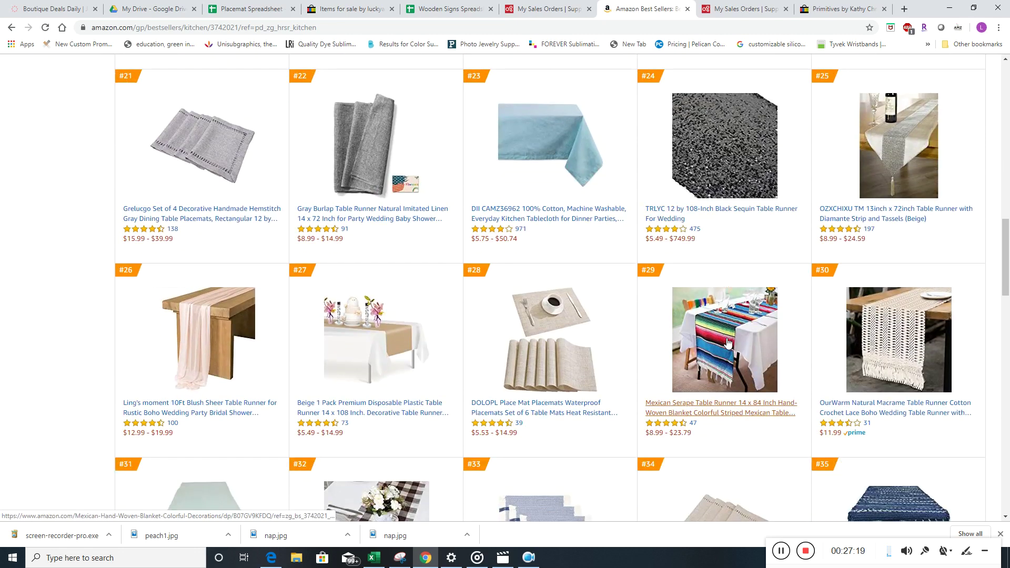
pyautogui.scroll(-8, 728, 342)
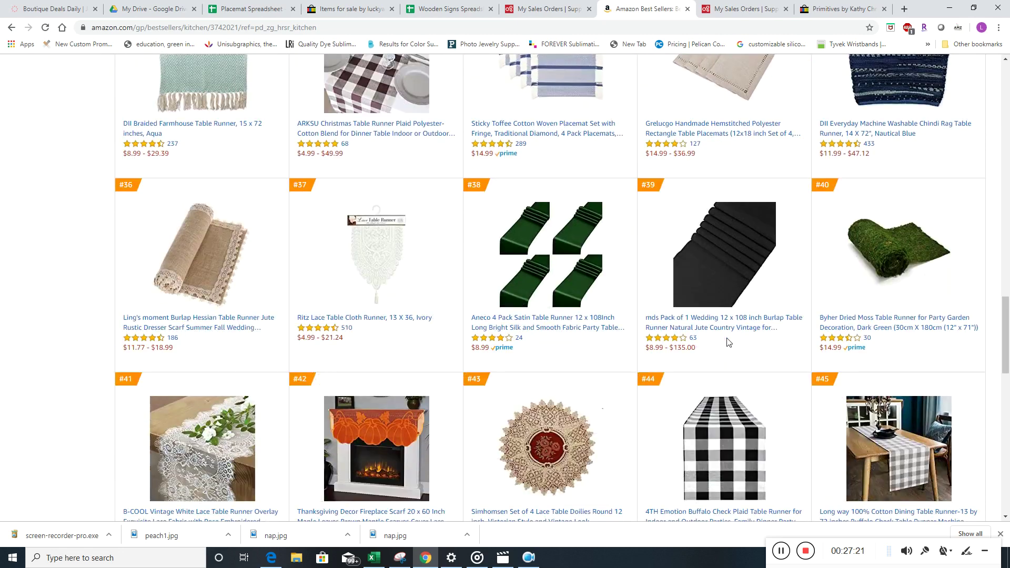
pyautogui.scroll(-3, 727, 343)
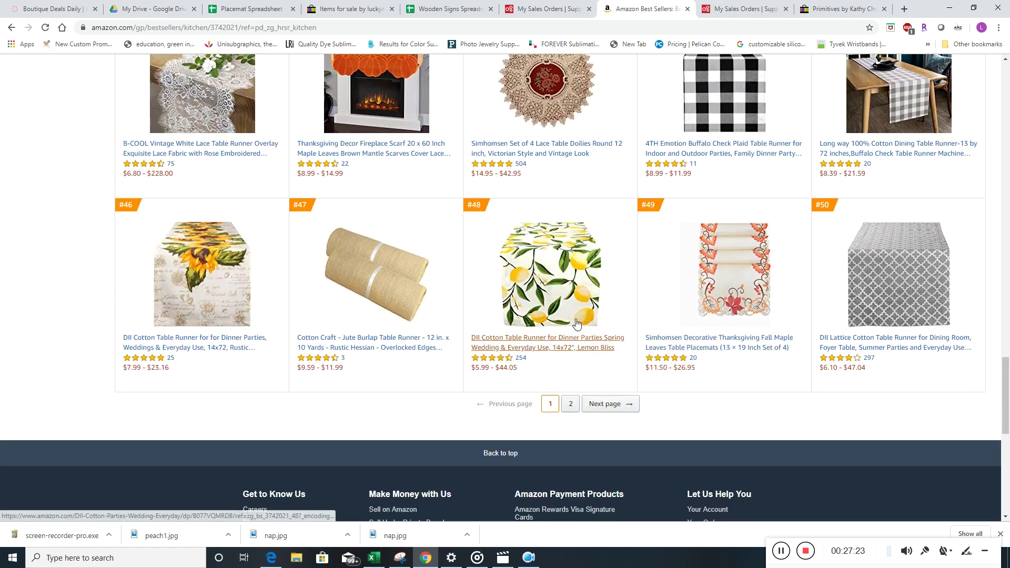
# Open the DII Rustic Sunflowers cotton table runner listing and select the 14x108" size.
pyautogui.click(219, 345)
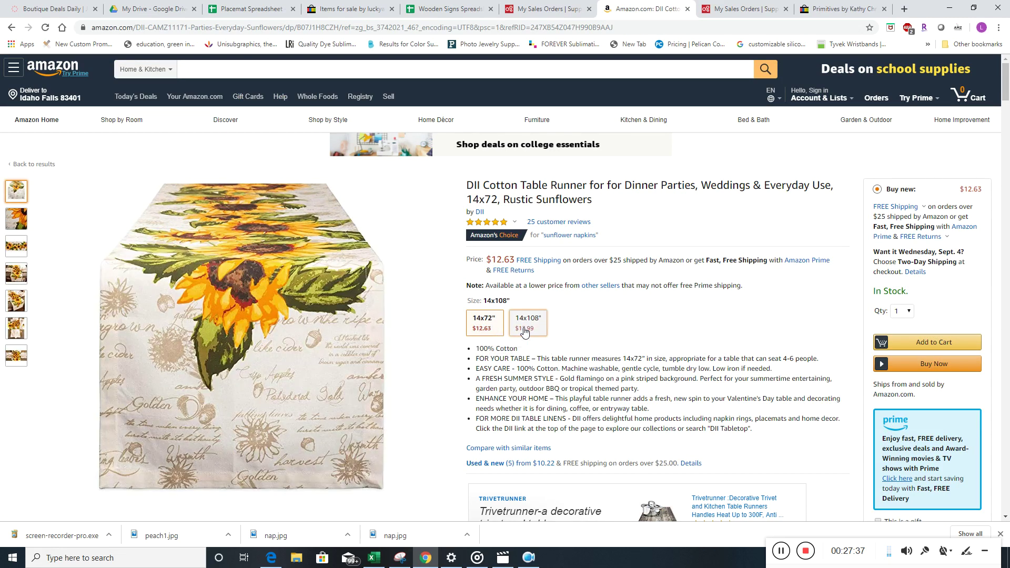
pyautogui.click(524, 331)
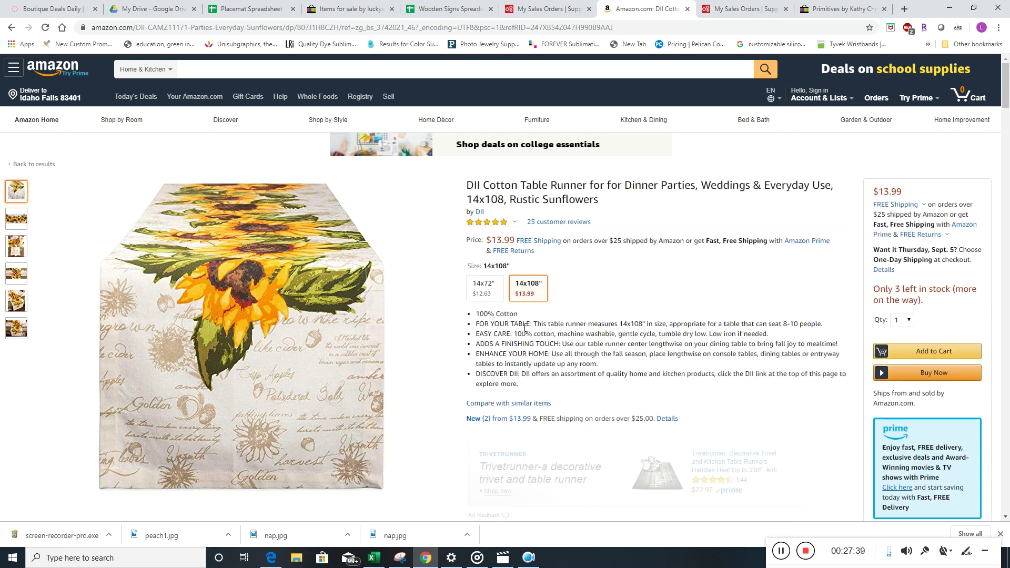